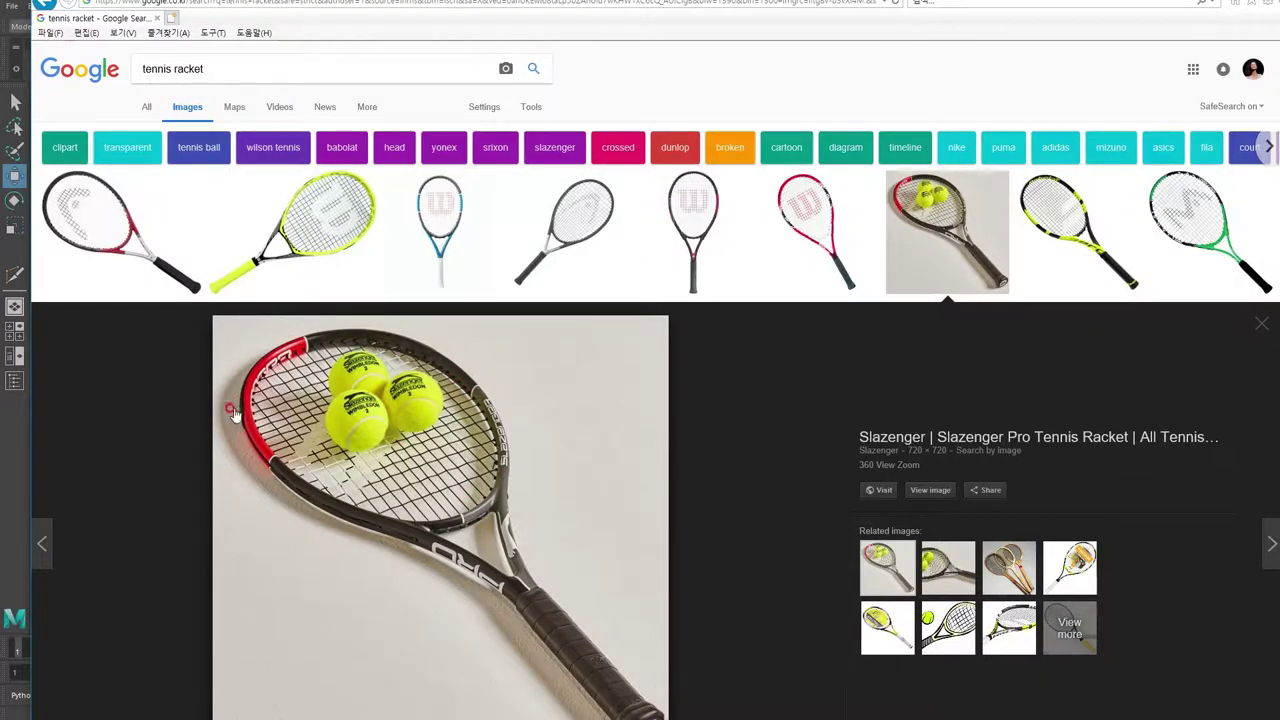
Step: Create a polygon cylinder and frame it in a maximized perspective view
left_click(16, 479)
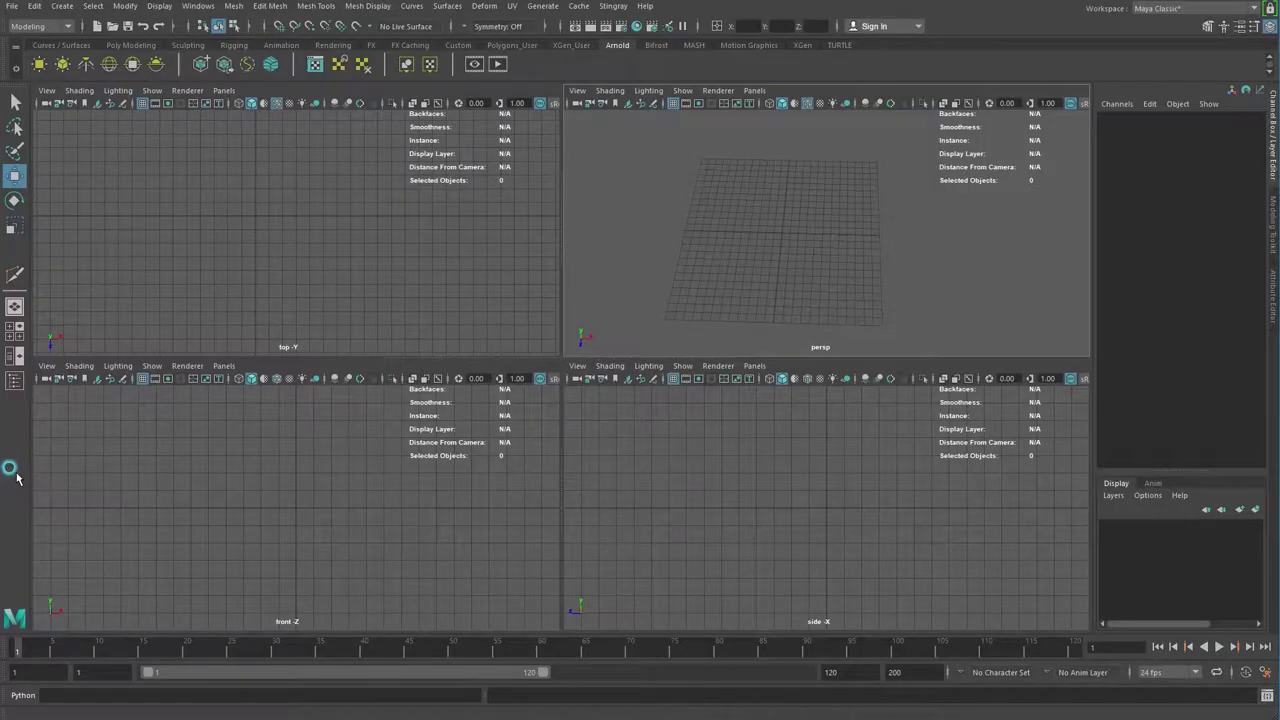
left_click(63, 7)
left_click(88, 52)
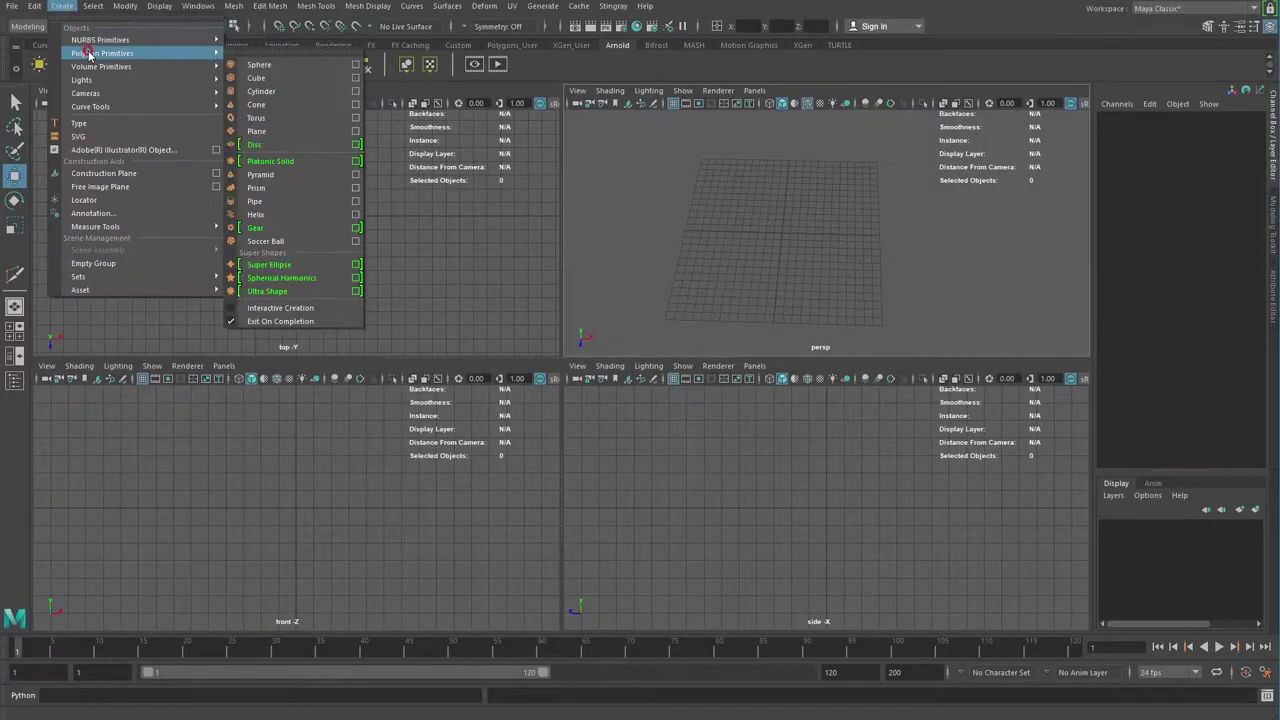
left_click(280, 91)
key("space")
mouse_move(766, 309)
right_mouse_down("alt")
mouse_move(609, 429)
mouse_move(513, 427)
right_mouse_up("alt")
middle_click_drag(513, 427, 654, 397, "alt")
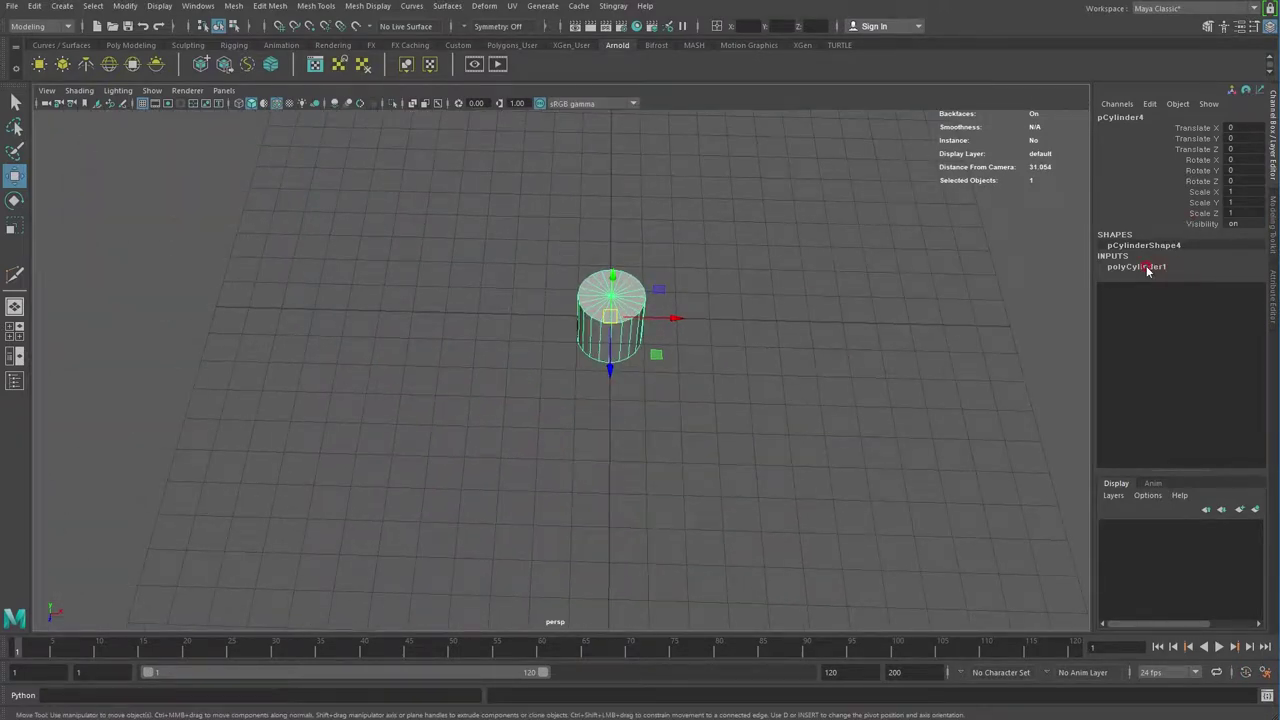
Step: Set the cylinder's Subdivisions Axis to 40
left_click(1145, 267)
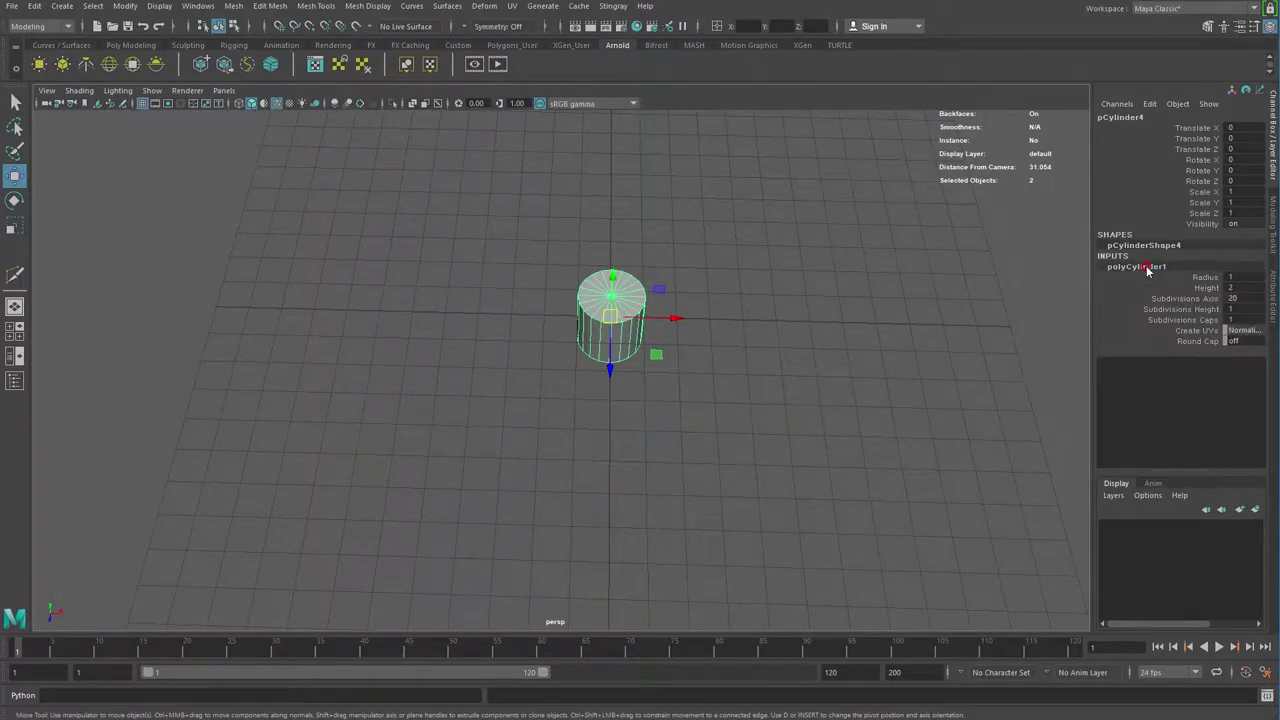
left_click(1193, 298)
middle_click_drag(814, 286, 920, 280)
mouse_move(920, 280)
left_mouse_down("alt")
mouse_move(713, 387)
mouse_move(677, 283)
left_mouse_up("alt")
right_click_drag(677, 283, 689, 434, "alt")
middle_click_drag(689, 434, 706, 431, "alt")
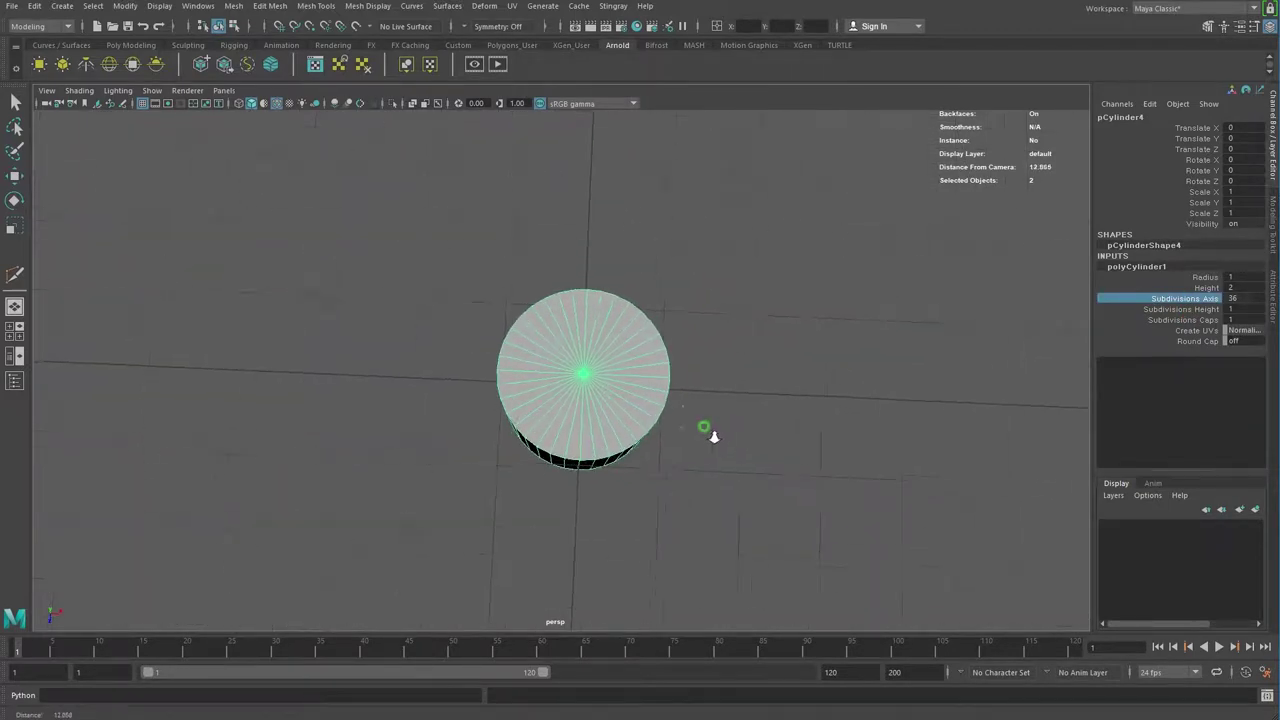
right_click_drag(706, 431, 810, 330, "alt")
mouse_move(810, 330)
middle_mouse_down()
mouse_move(814, 318)
mouse_move(835, 325)
middle_mouse_up()
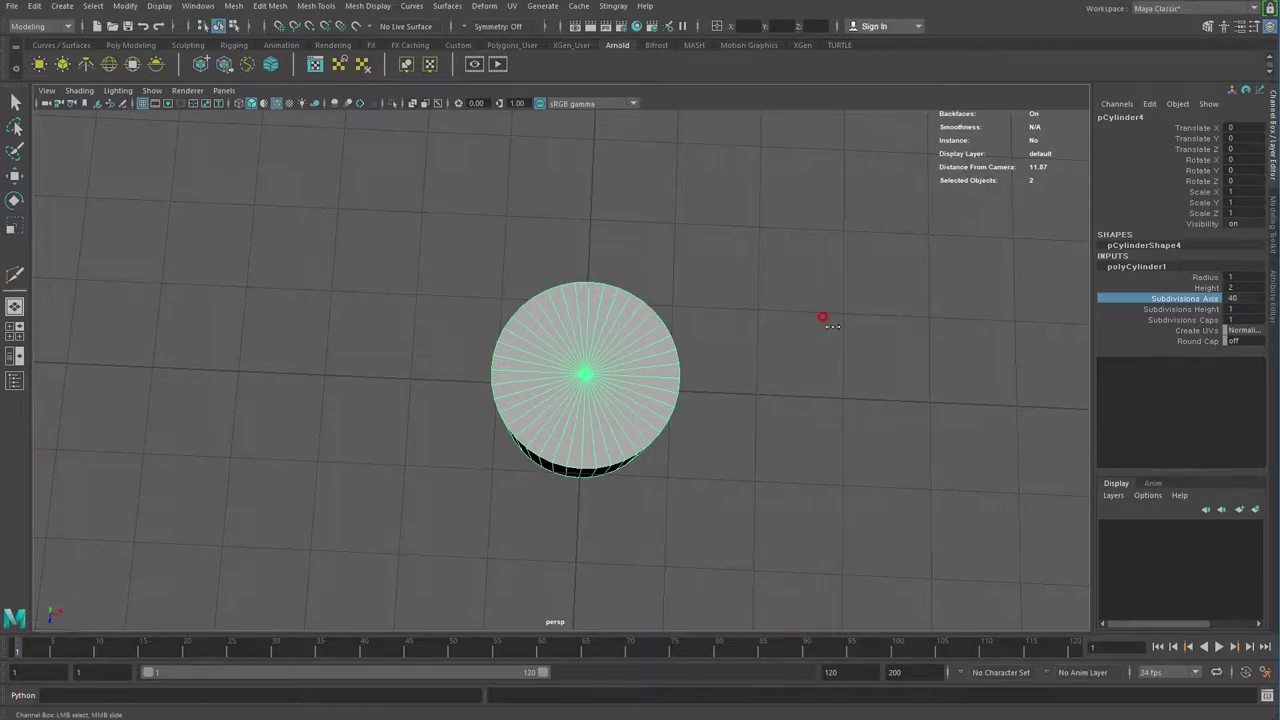
Step: Squash the cylinder into a thin disc with Scale Y 0.077
mouse_move(733, 432)
left_mouse_down("alt")
mouse_move(740, 365)
mouse_move(723, 406)
mouse_move(640, 326)
left_mouse_up("alt")
key("r")
mouse_move(514, 315)
left_mouse_down()
mouse_move(526, 367)
mouse_move(600, 463)
left_mouse_up()
Step: Scale the disc into an oval: Scale X 3.348, Y 0.231, Z 4.185
mouse_move(540, 350)
left_mouse_down("alt")
mouse_move(547, 447)
mouse_move(534, 370)
left_mouse_up("alt")
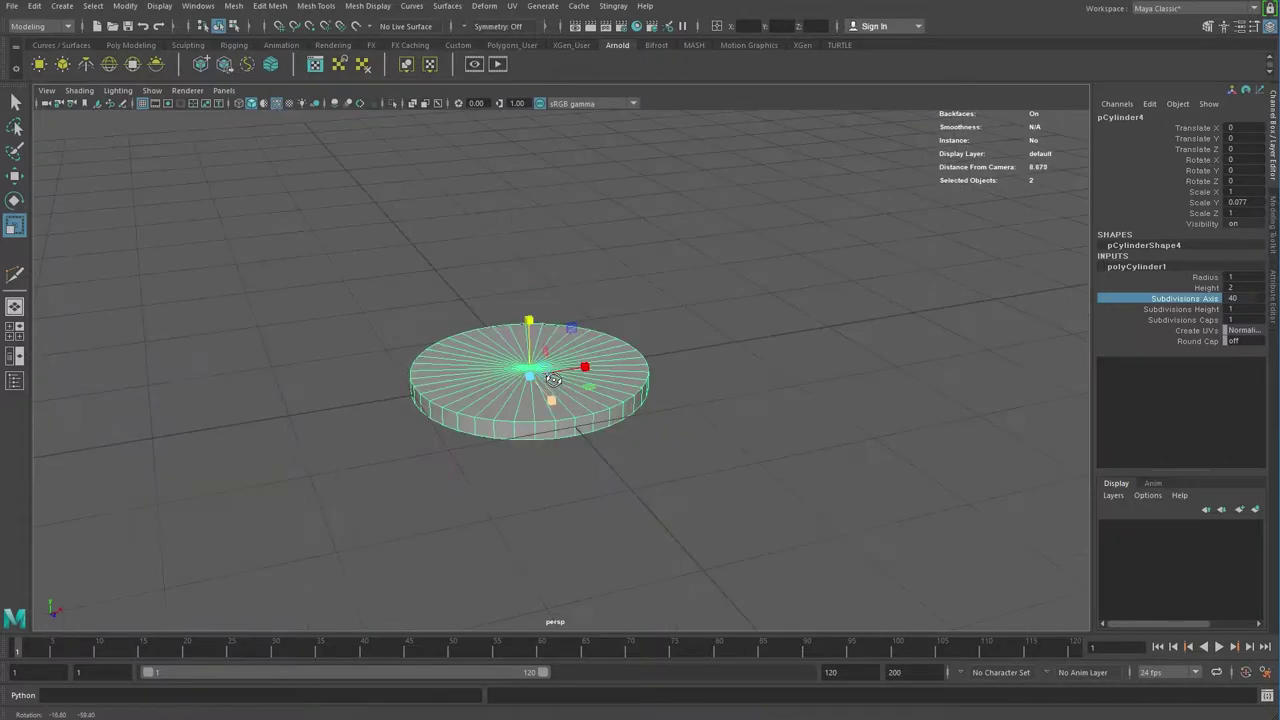
left_click_drag(528, 318, 520, 303)
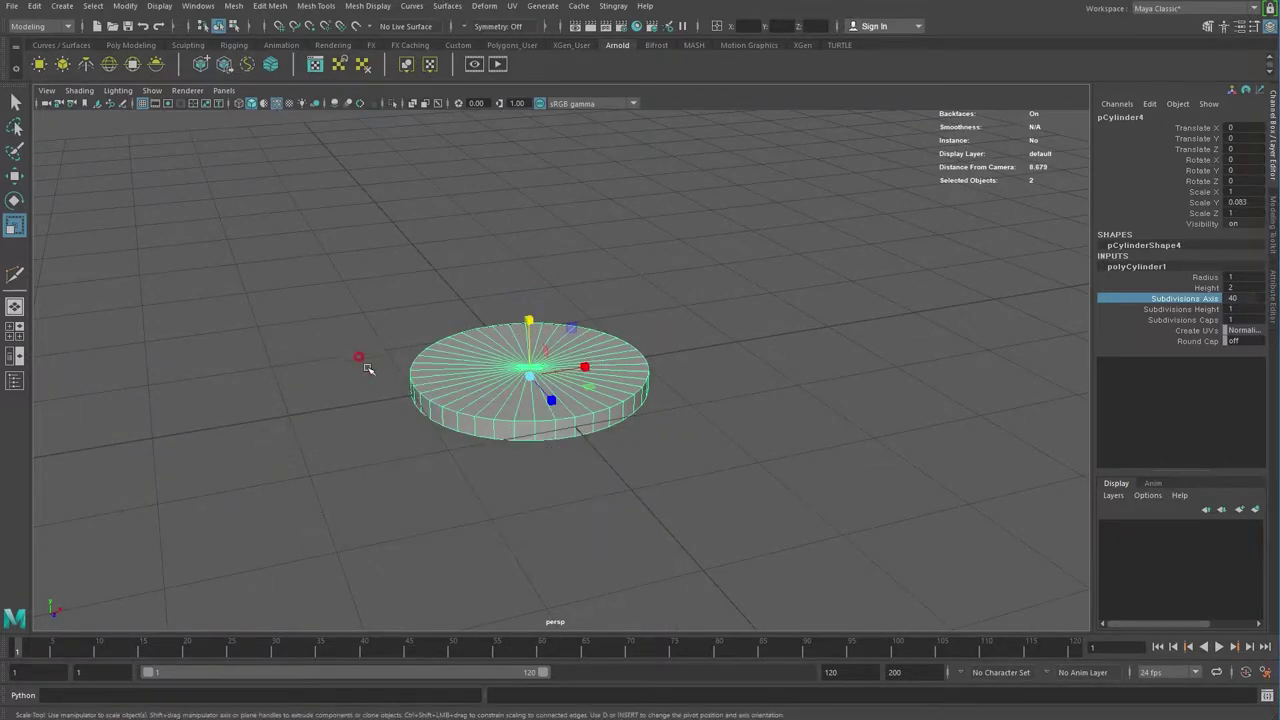
key("space")
key("space")
scroll(481, 422, "up", 2)
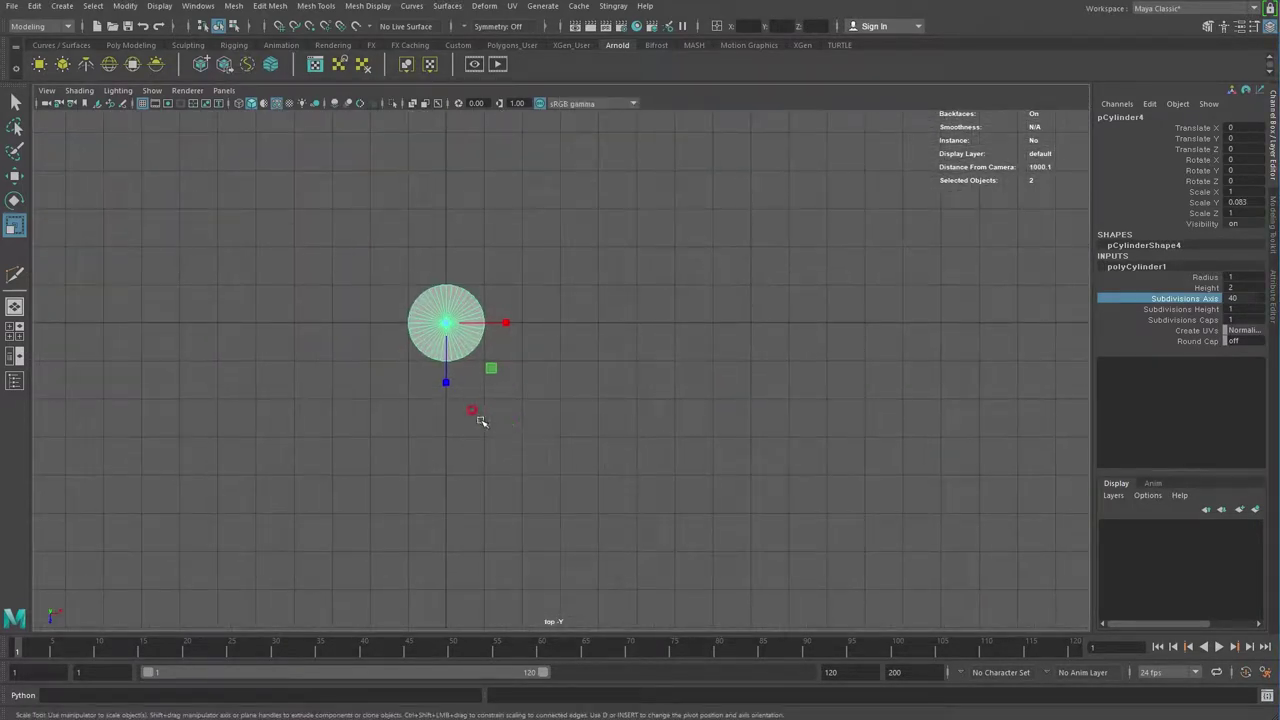
left_click_drag(443, 382, 444, 392)
left_click_drag(714, 508, 770, 477, "alt")
key("space")
mouse_move(818, 234)
left_mouse_down()
mouse_move(818, 290)
mouse_move(623, 286)
mouse_move(800, 271)
mouse_move(835, 235)
left_mouse_up()
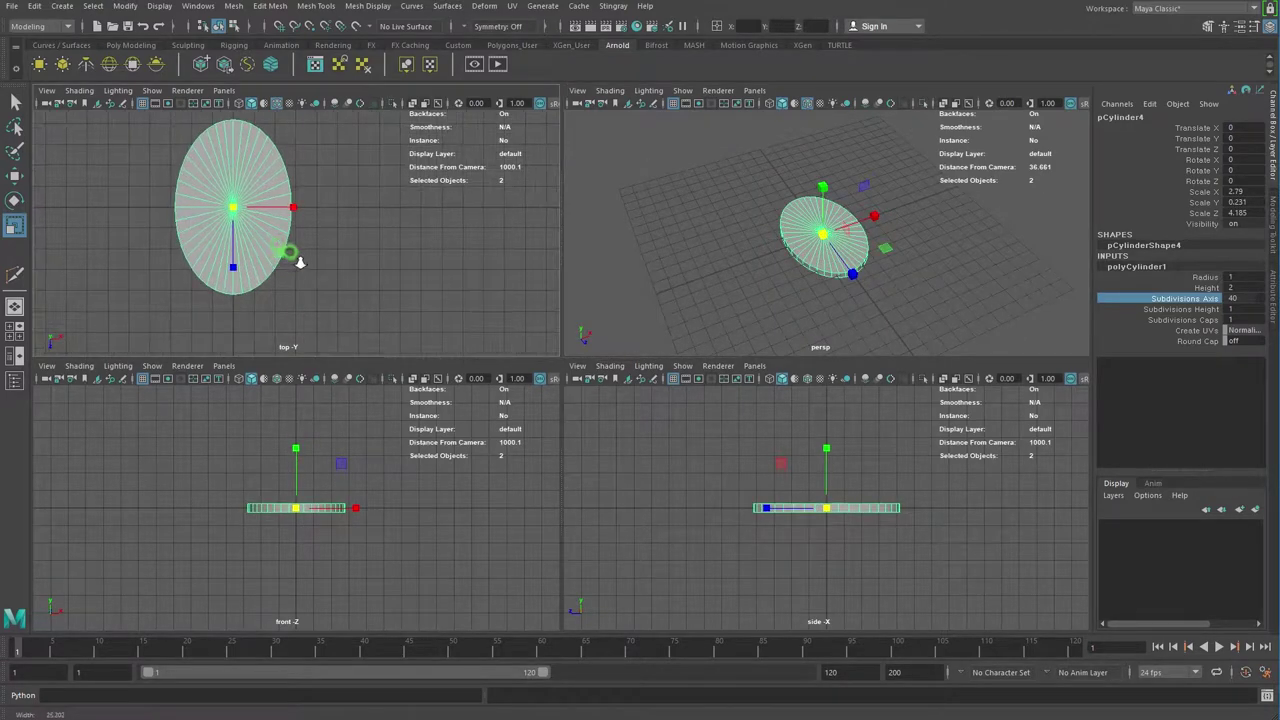
left_click_drag(284, 203, 299, 206)
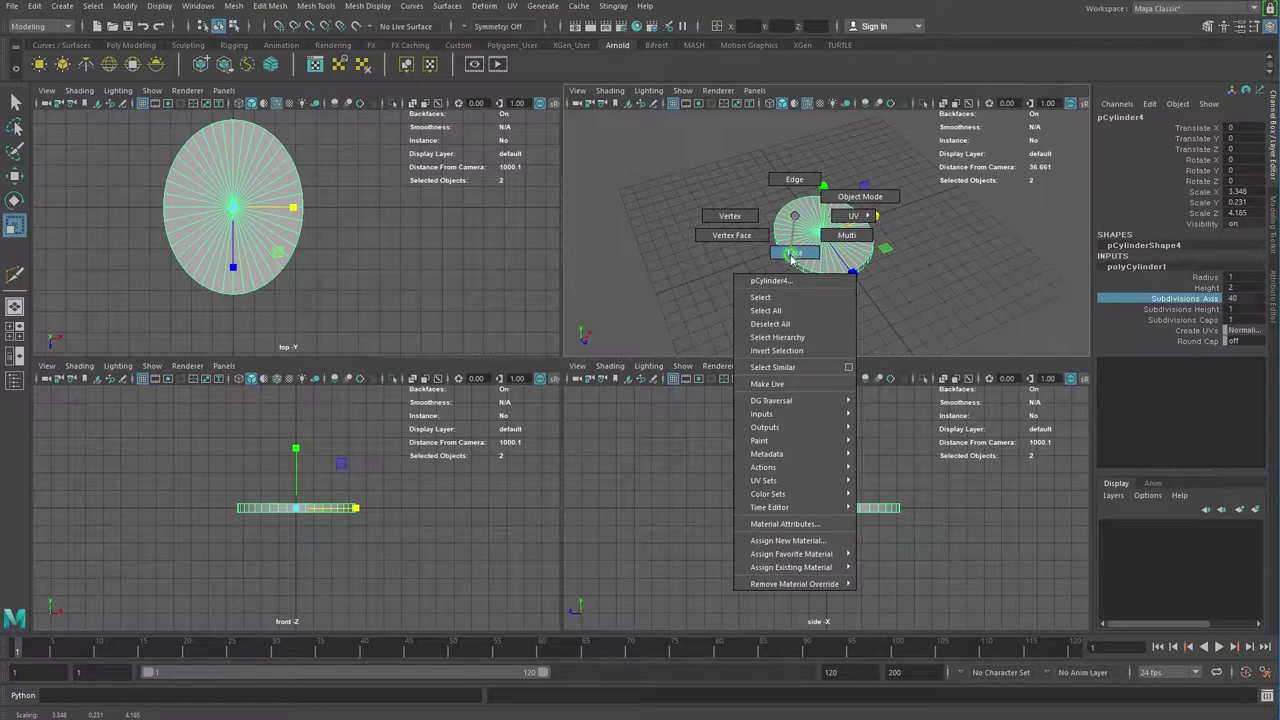
Step: Delete the oval's top and bottom cap faces, then reselect the open ring as an object
right_click_drag(800, 234, 830, 280)
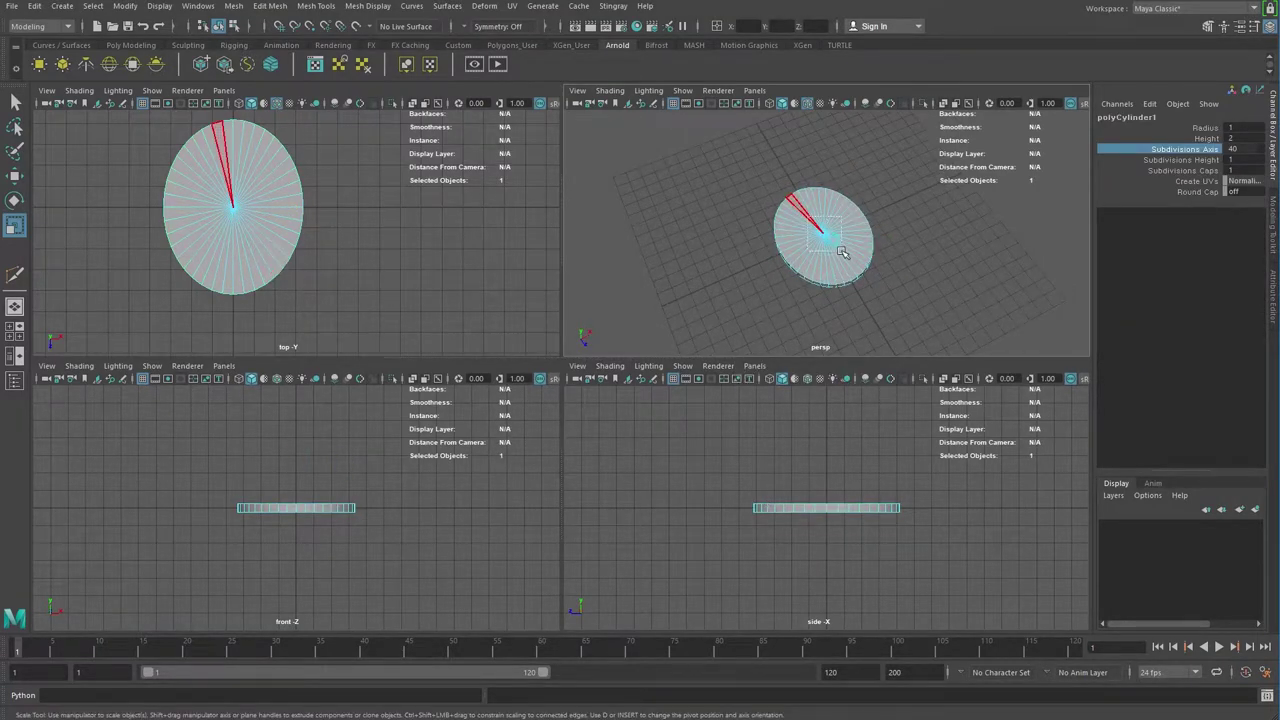
key("F8")
left_click(913, 212)
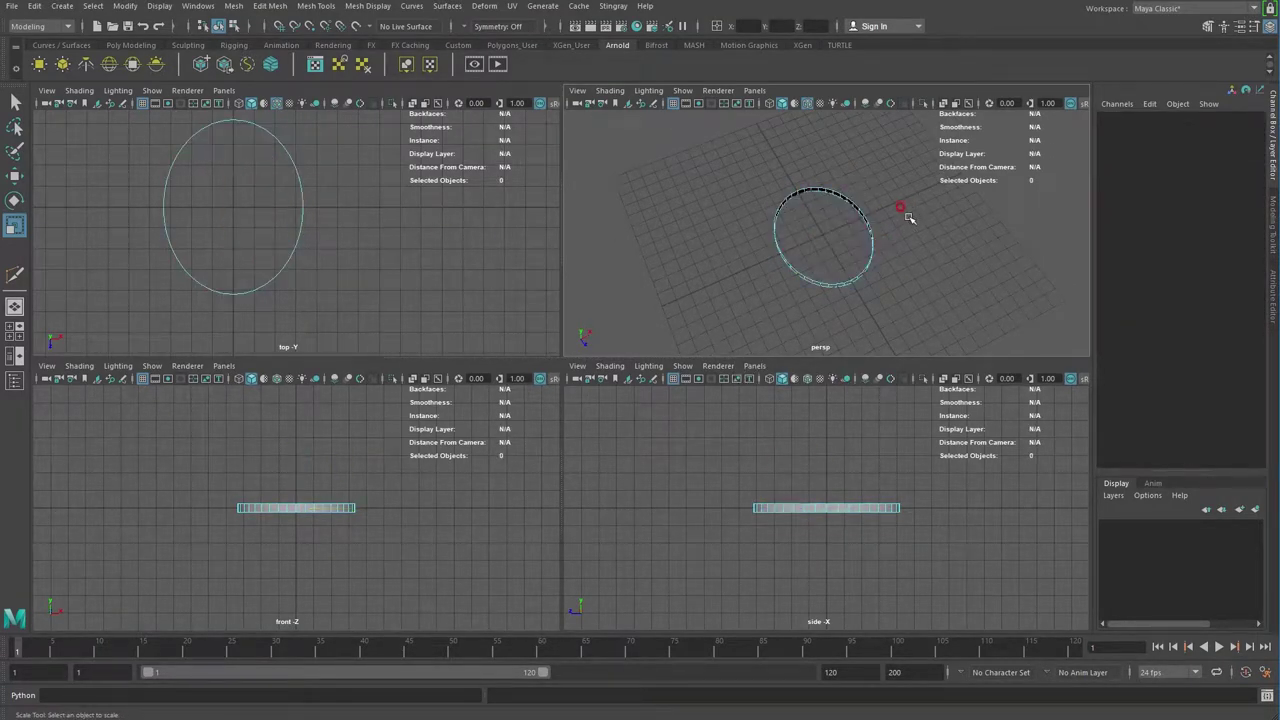
key("space")
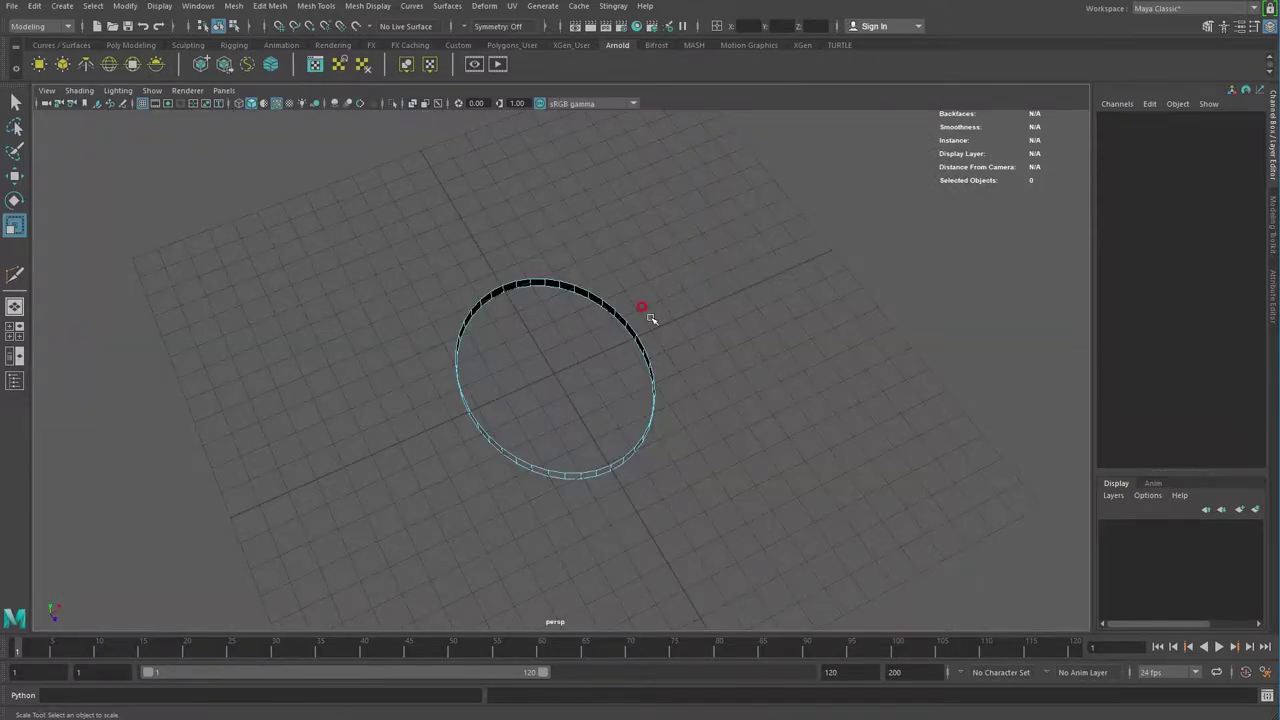
right_click_drag(650, 318, 650, 303)
mouse_move(628, 326)
left_mouse_down("alt")
mouse_move(680, 420)
mouse_move(640, 458)
left_mouse_up("alt")
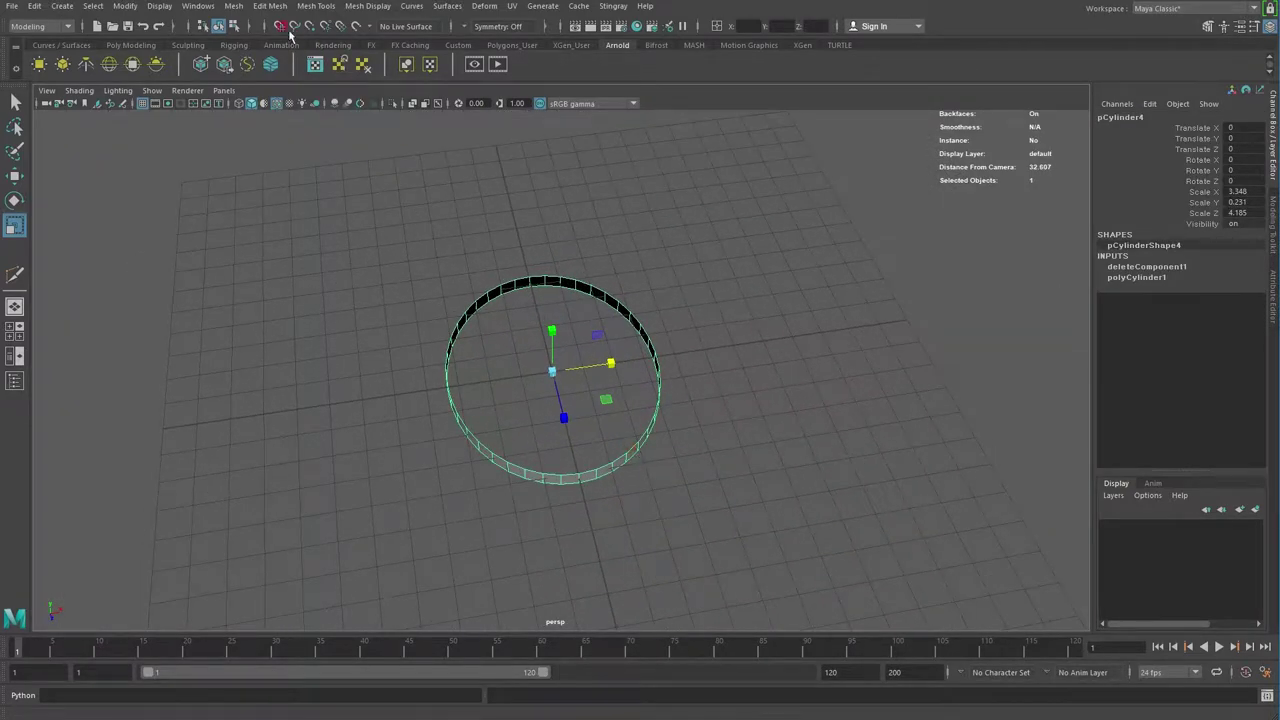
Step: Extrude the ring's wall faces with Local Translate Z 0.478 to thicken the frame
left_click(266, 6)
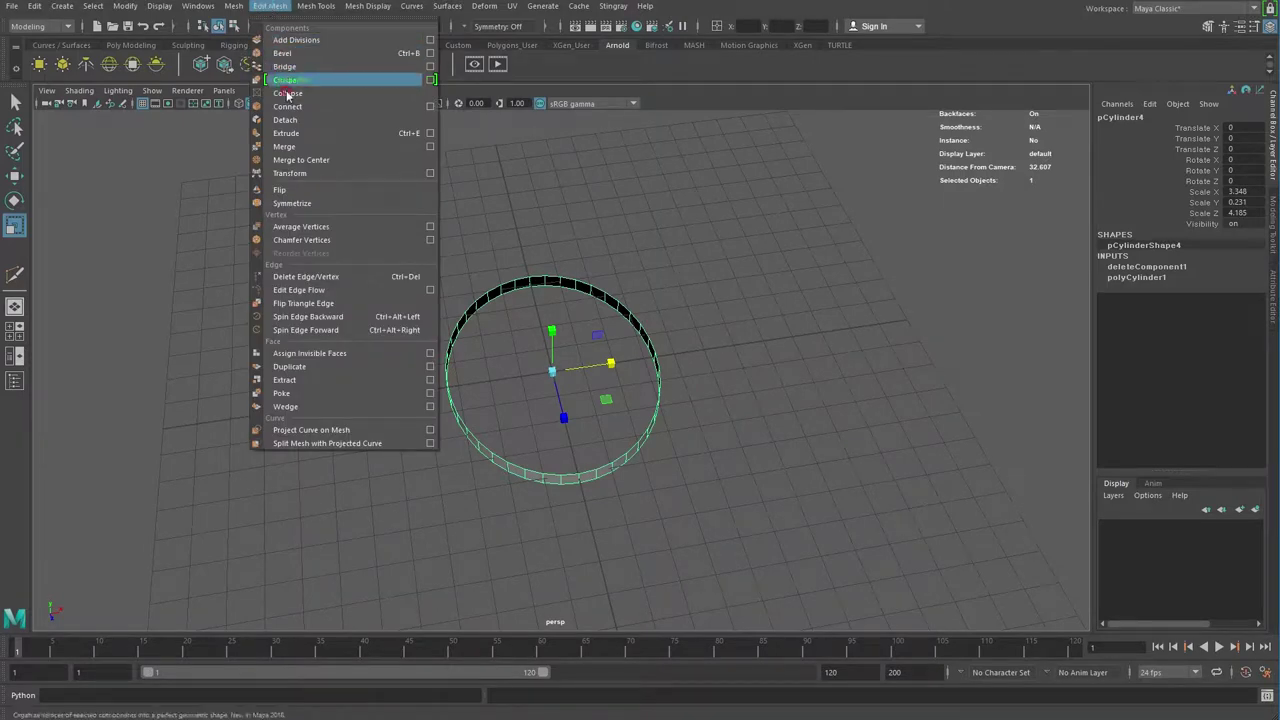
left_click(288, 134)
left_click_drag(686, 328, 694, 327)
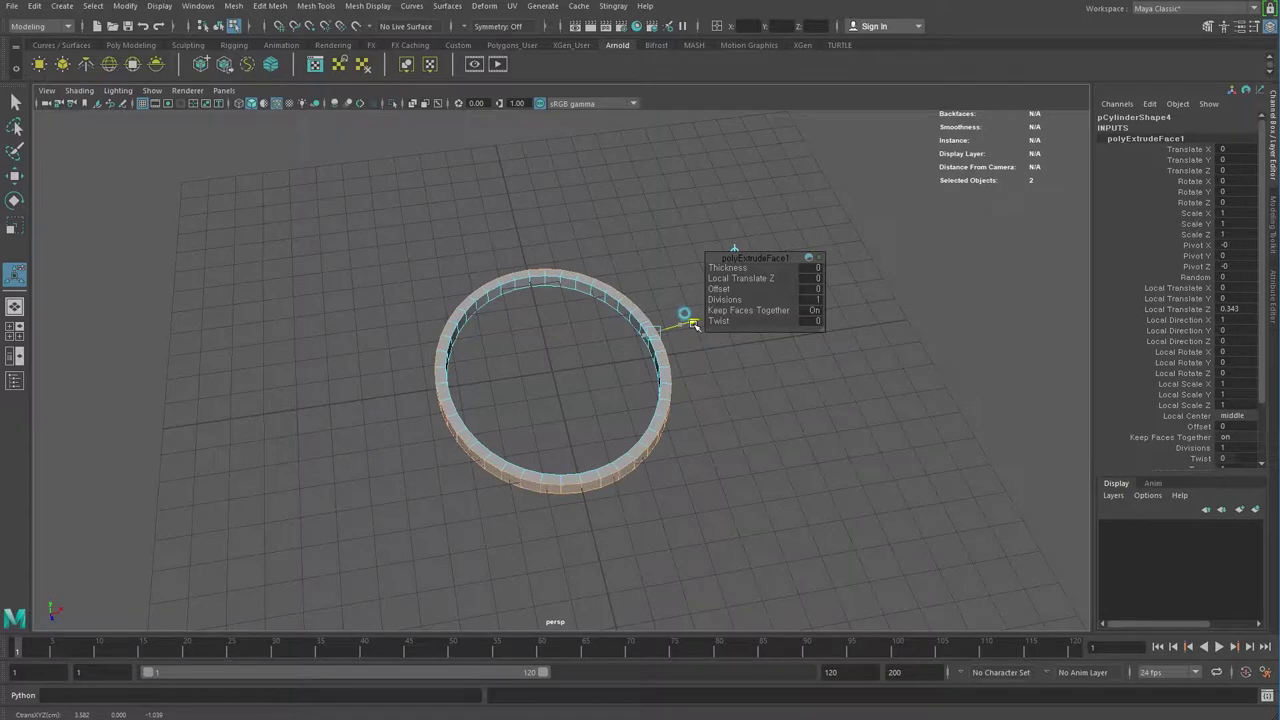
mouse_move(686, 420)
left_mouse_down("alt")
mouse_move(686, 408)
mouse_move(686, 437)
left_mouse_up("alt")
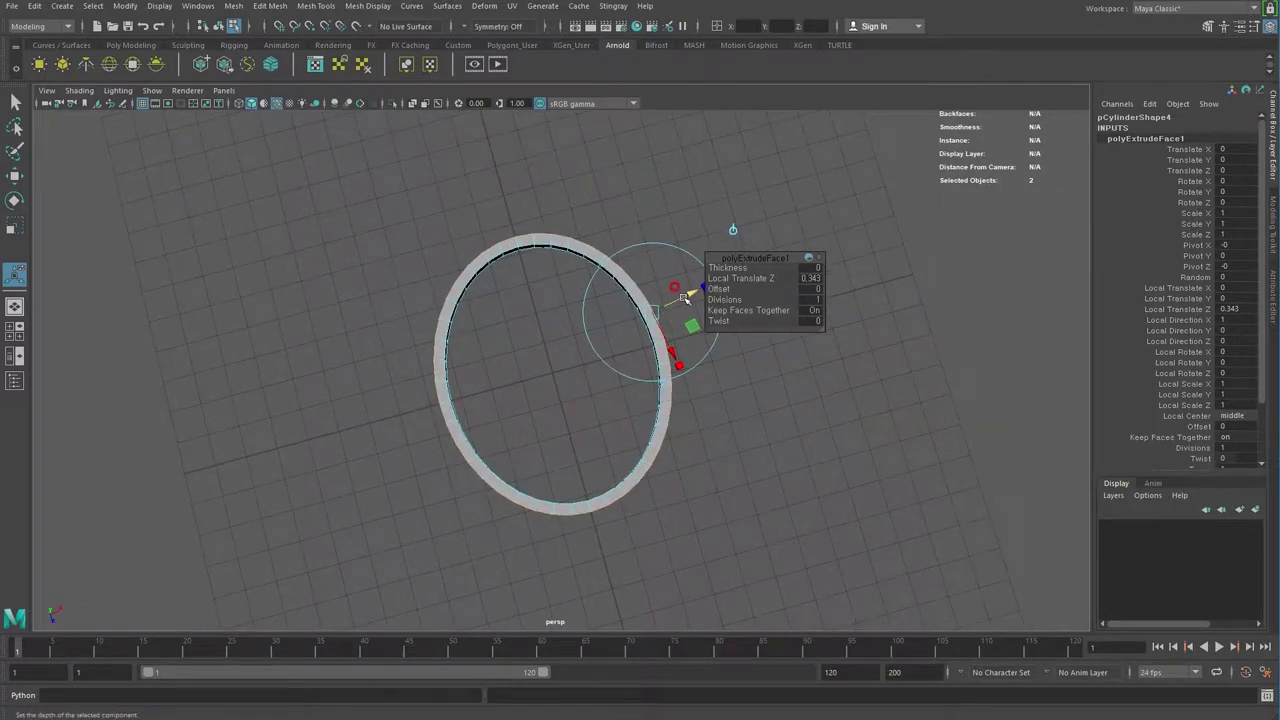
left_click_drag(693, 293, 690, 297)
right_click_drag(571, 244, 578, 252)
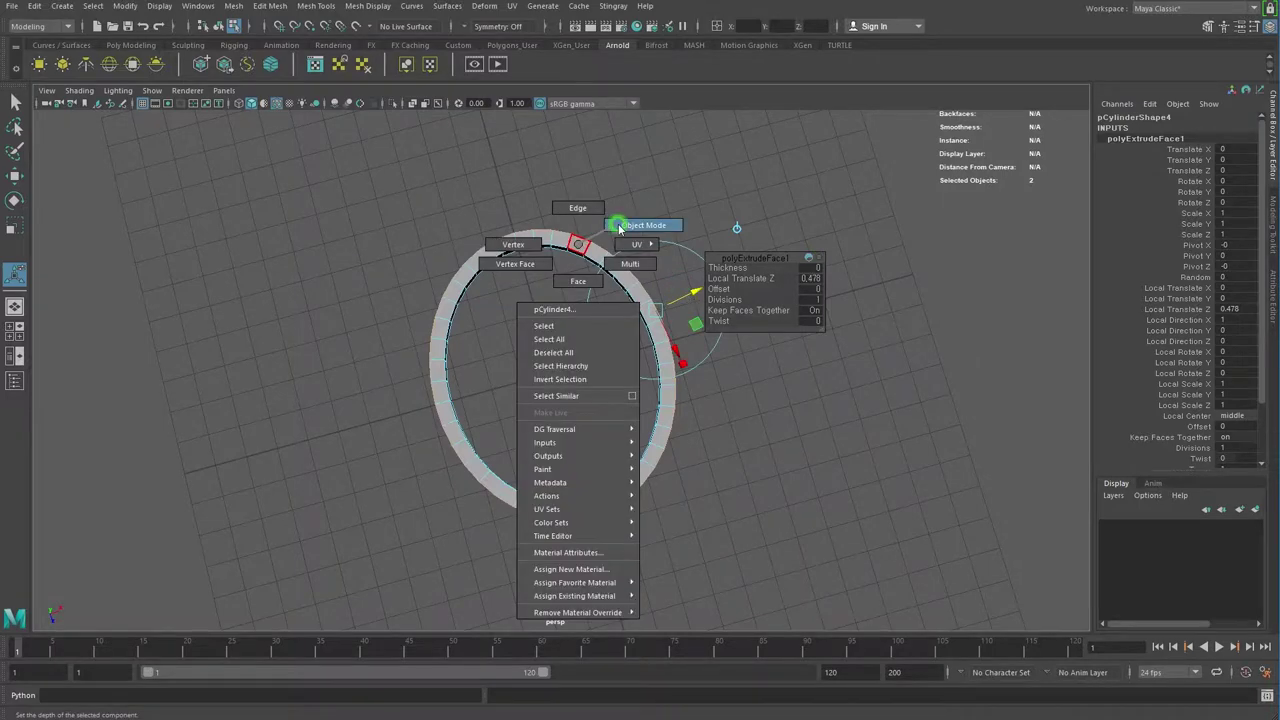
Step: Activate the CV Curve Tool in the top view and switch to the racket reference photo
key("space")
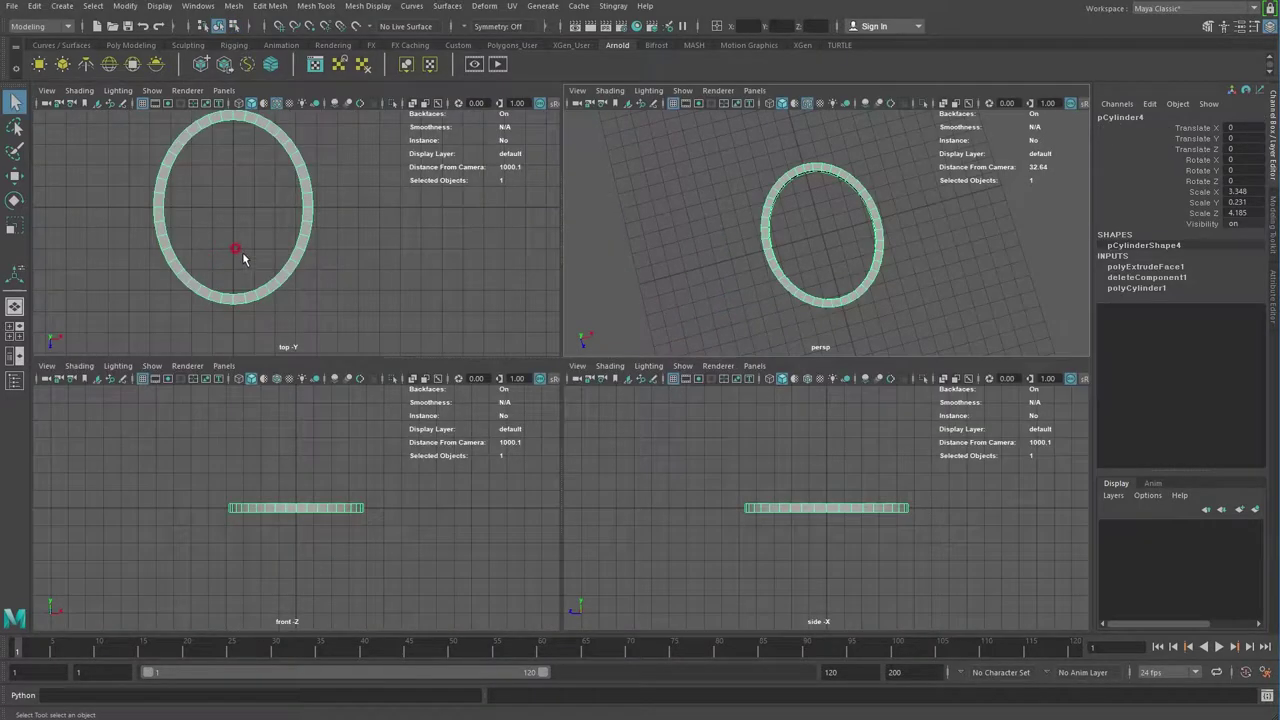
key("space")
scroll(594, 440, "up", 2)
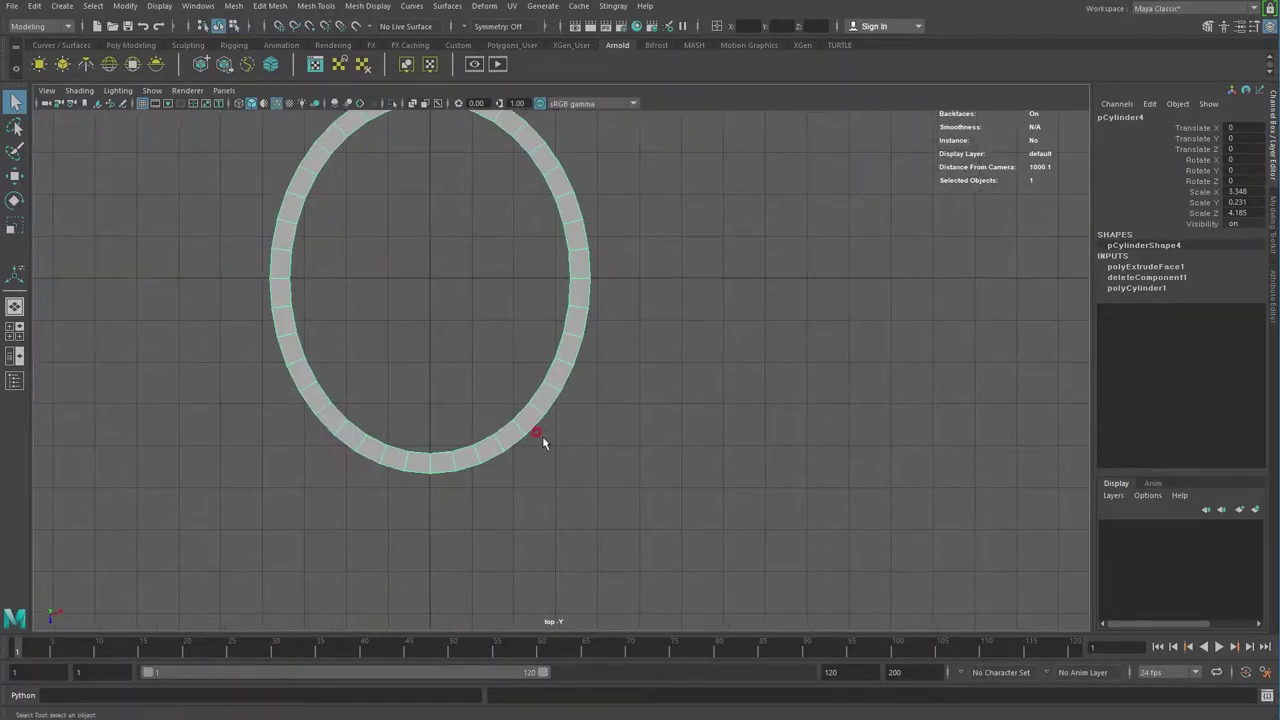
scroll(514, 500, "down", 2)
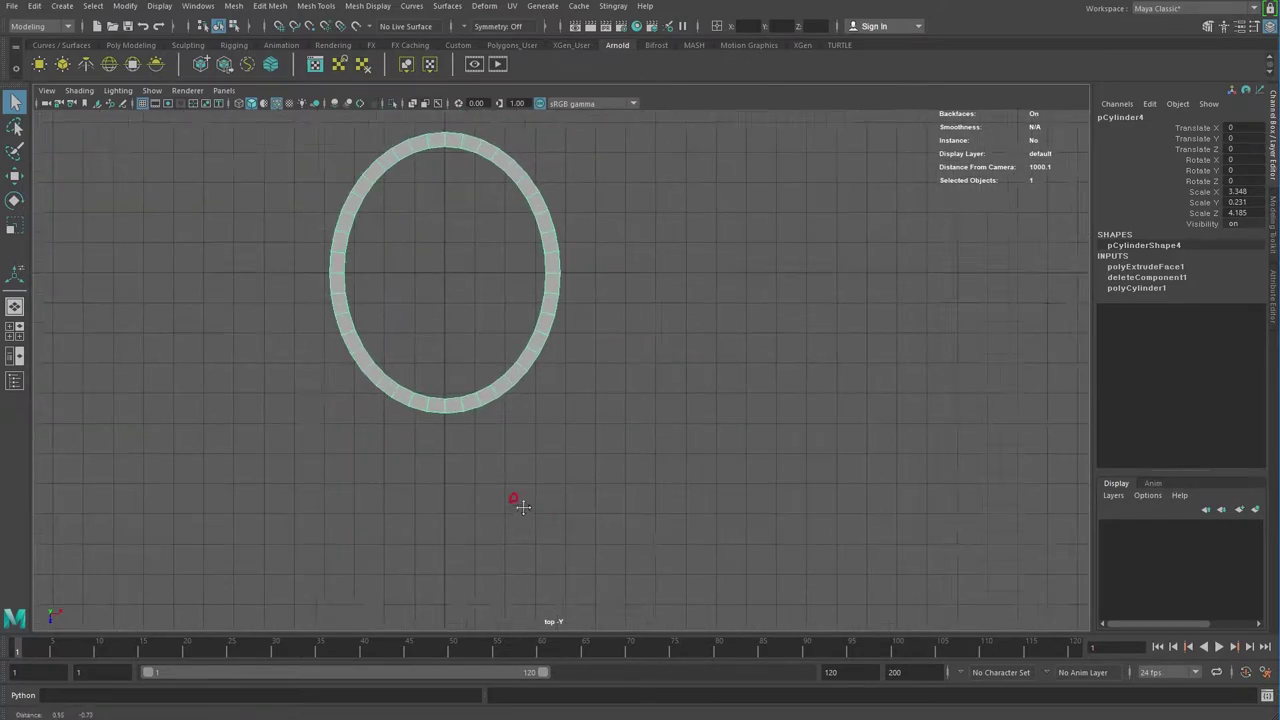
left_click(66, 6)
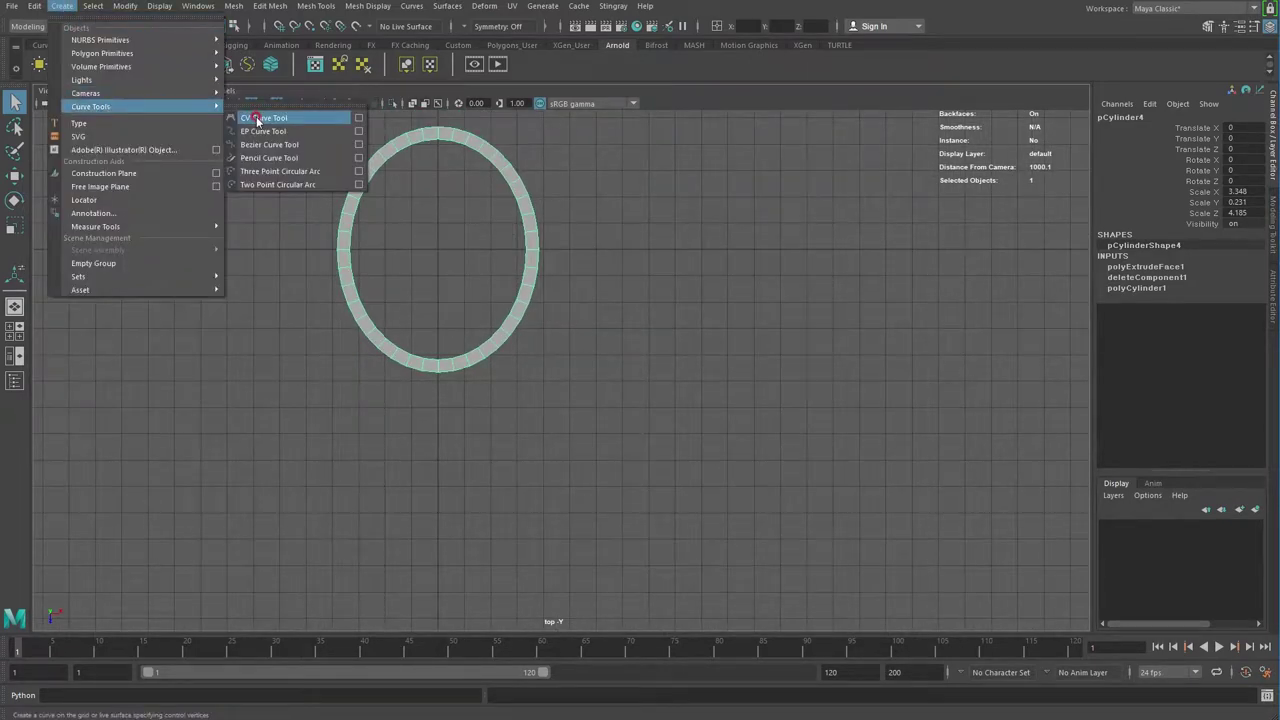
left_click(257, 120)
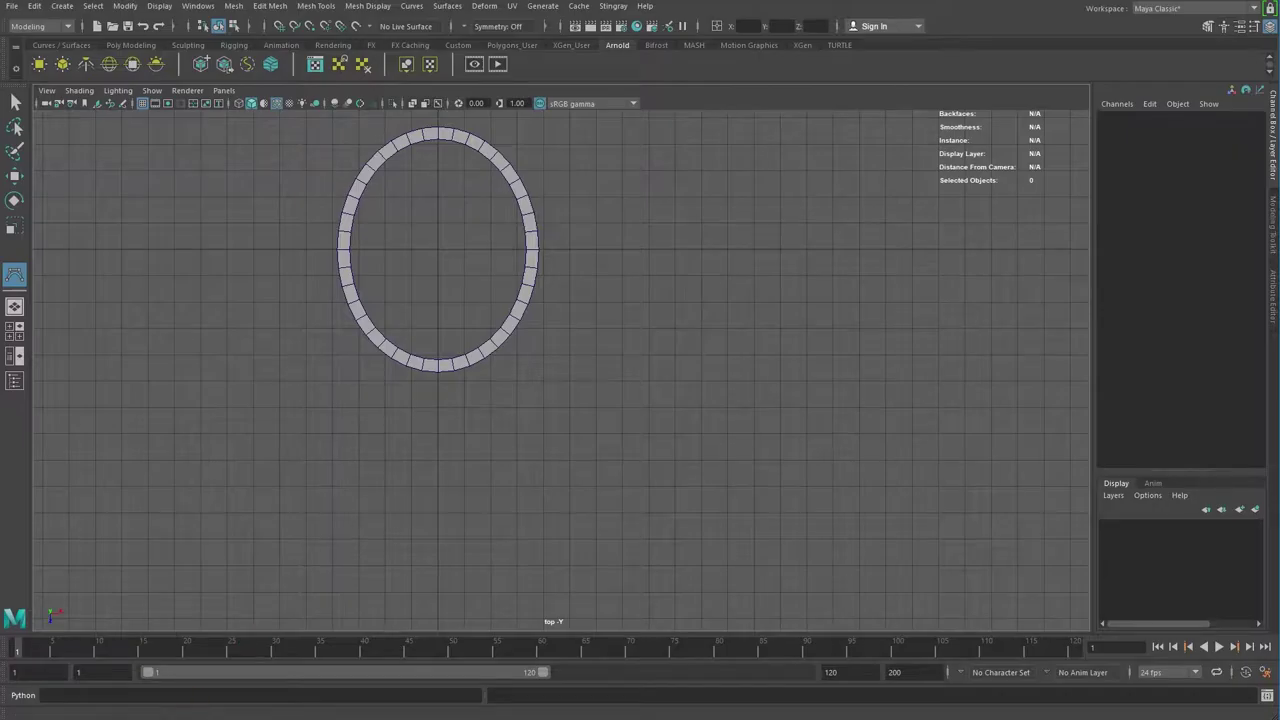
key("alt+Tab")
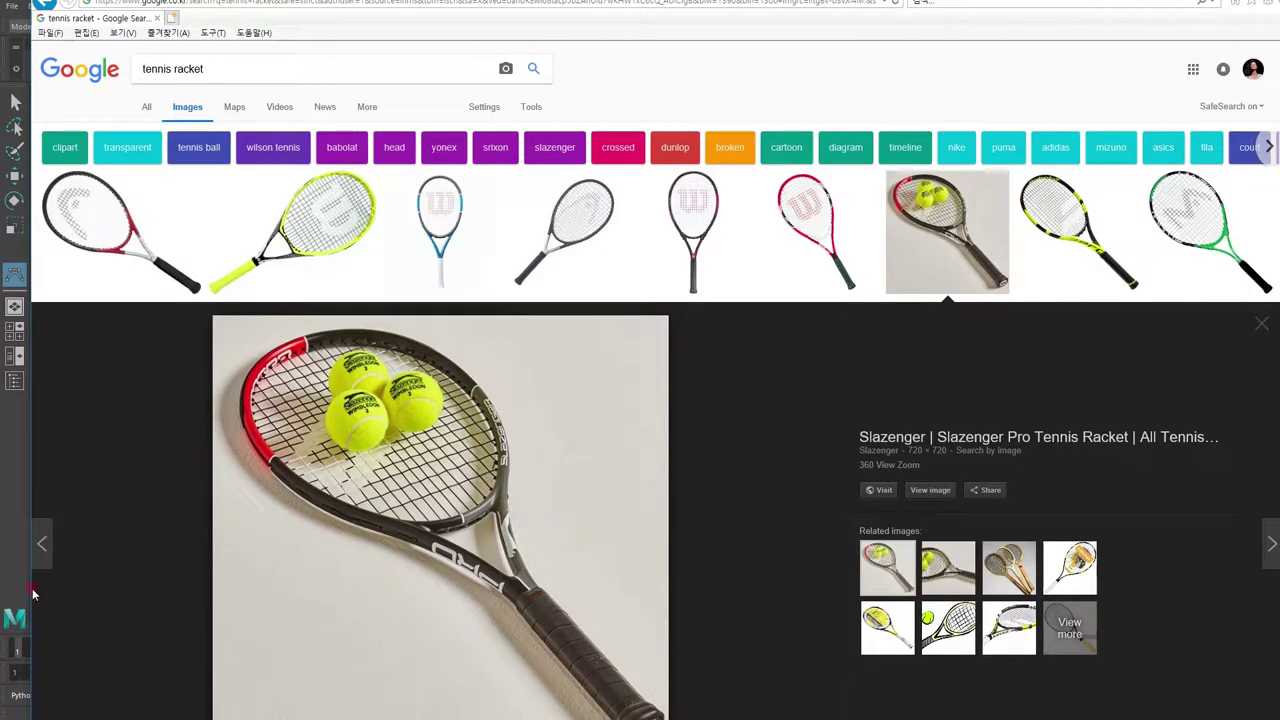
Step: Return from the racket reference photo to the Maya window
left_click(18, 563)
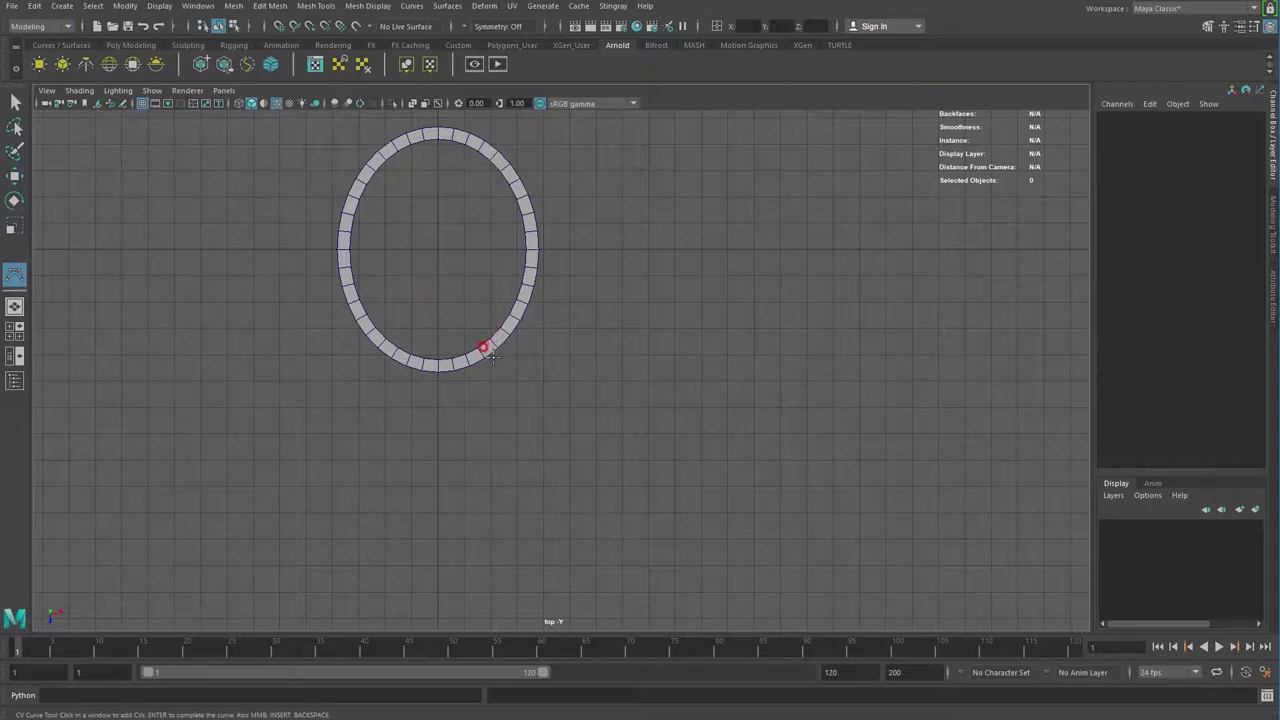
Step: Draw a two-point CV curve, curve1, running down from the ring's bottom, then select the ring
left_click(491, 358)
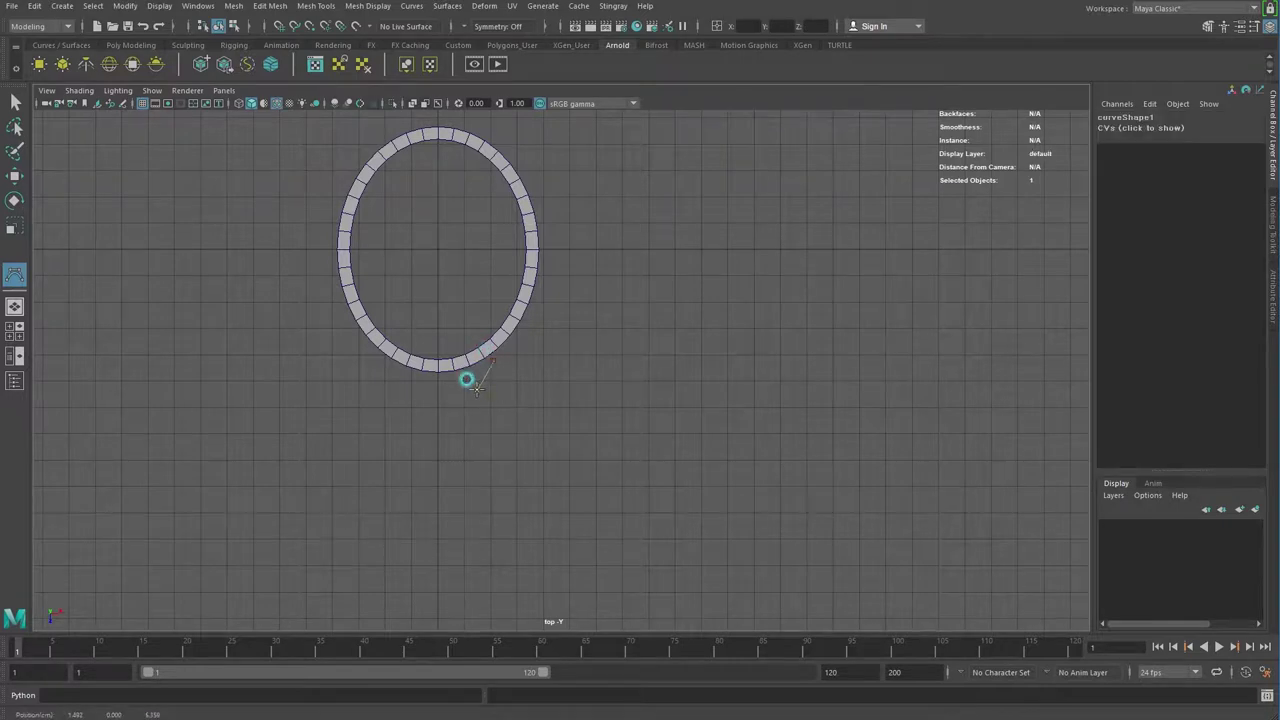
left_click(458, 444)
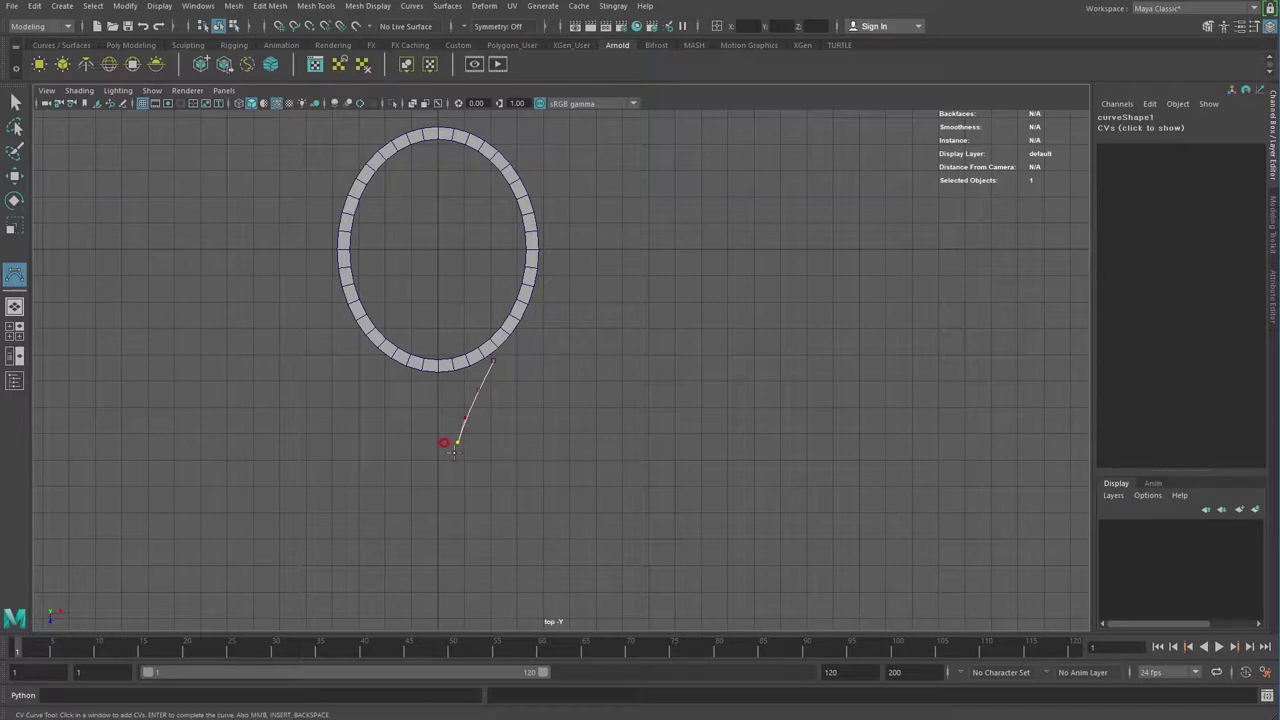
key("q")
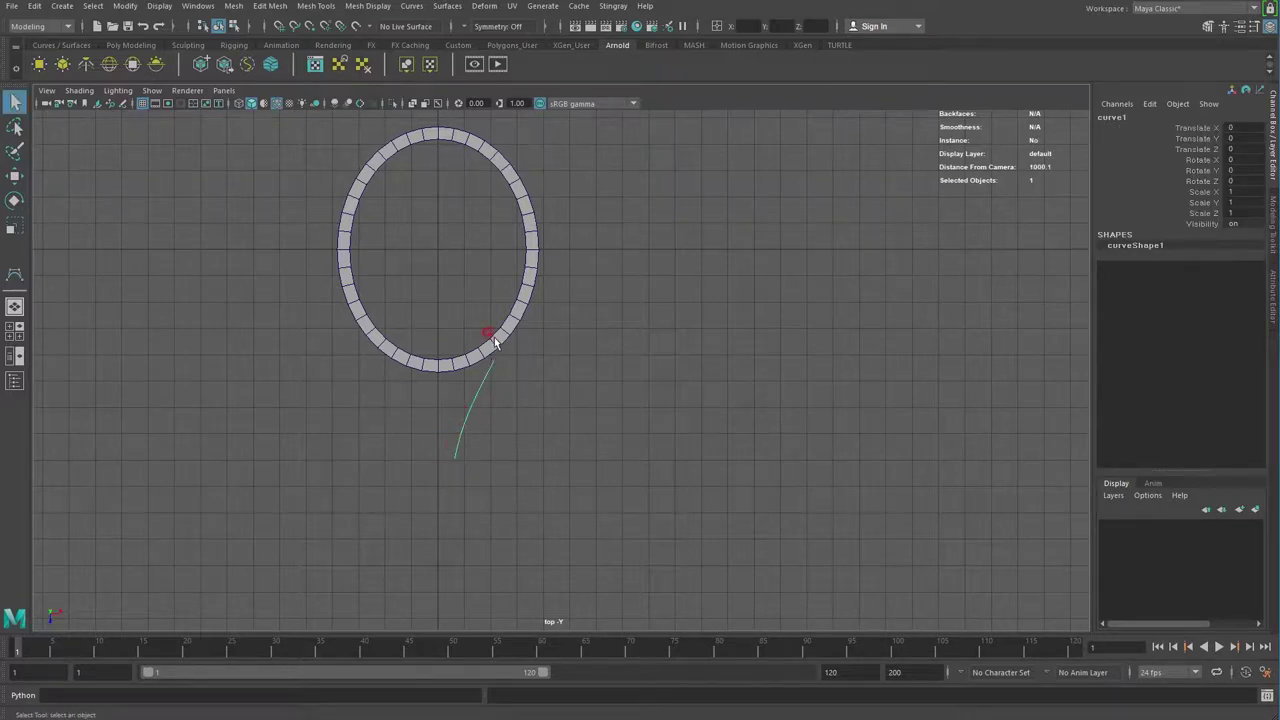
left_click(493, 339)
key("space")
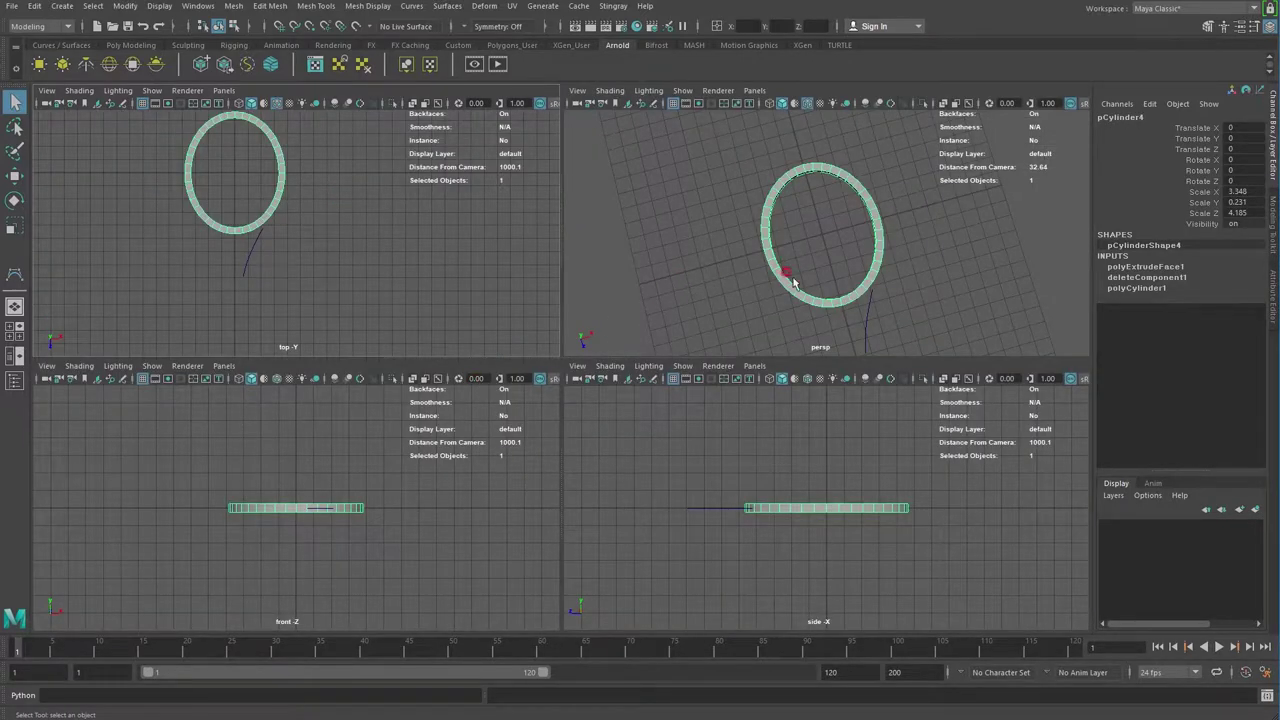
Step: Select a face at the front of the ring in face mode
right_click_drag(793, 283, 934, 334, "alt")
mouse_move(934, 334)
left_mouse_down("alt")
mouse_move(894, 286)
mouse_move(889, 246)
mouse_move(851, 262)
left_mouse_up("alt")
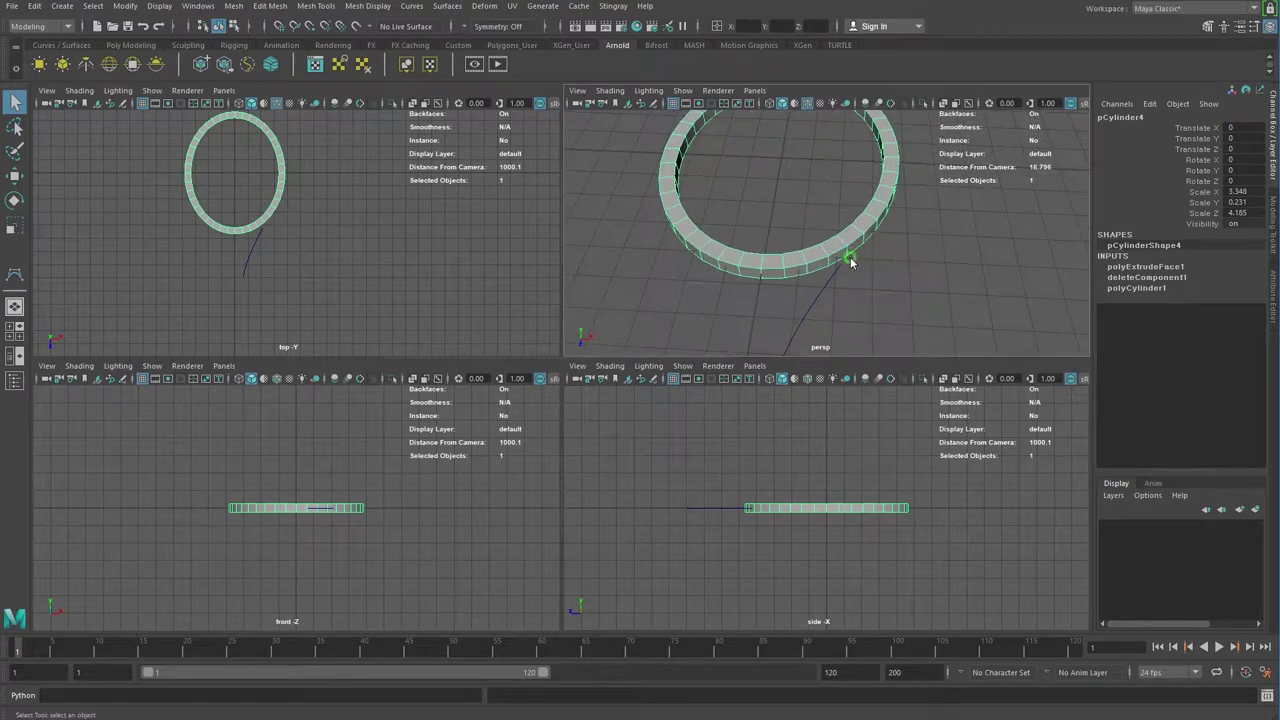
right_click_drag(851, 262, 849, 292)
left_click(827, 266)
mouse_move(827, 266)
left_mouse_down("alt")
mouse_move(783, 296)
mouse_move(798, 340)
mouse_move(803, 311)
left_mouse_up("alt")
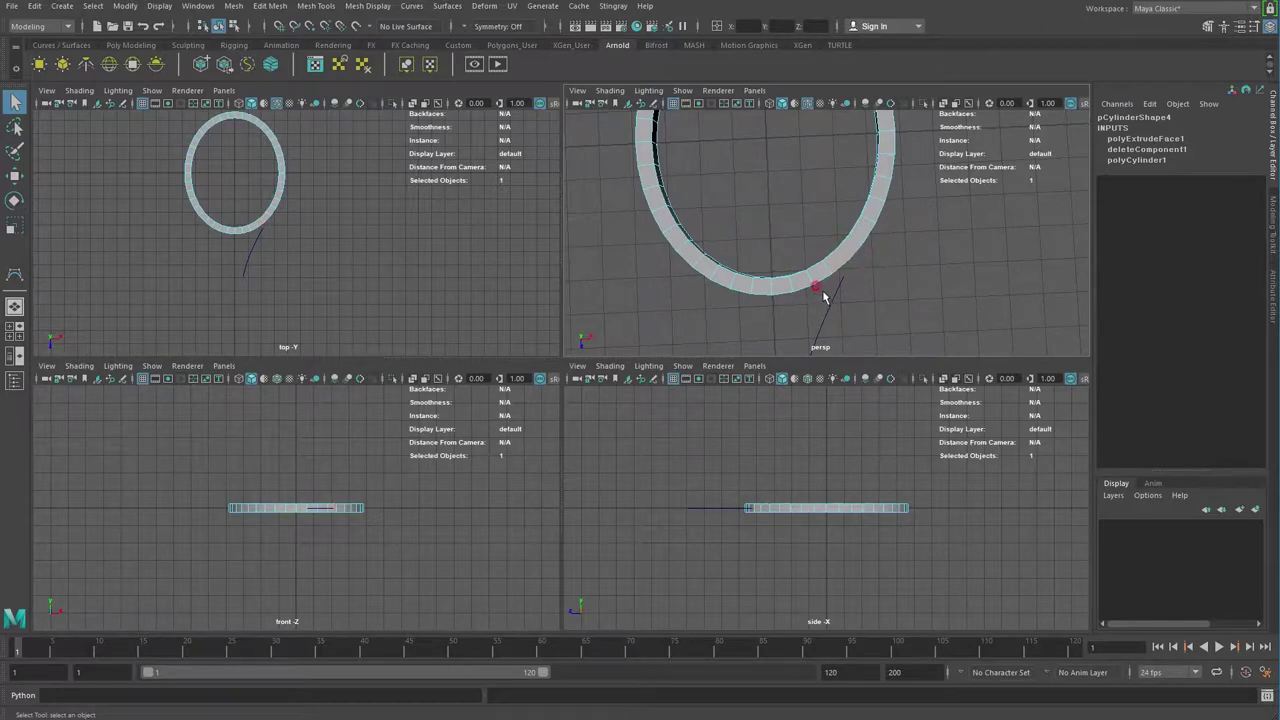
left_click_drag(157, 229, 177, 214, "alt")
right_click_drag(177, 214, 281, 252, "alt")
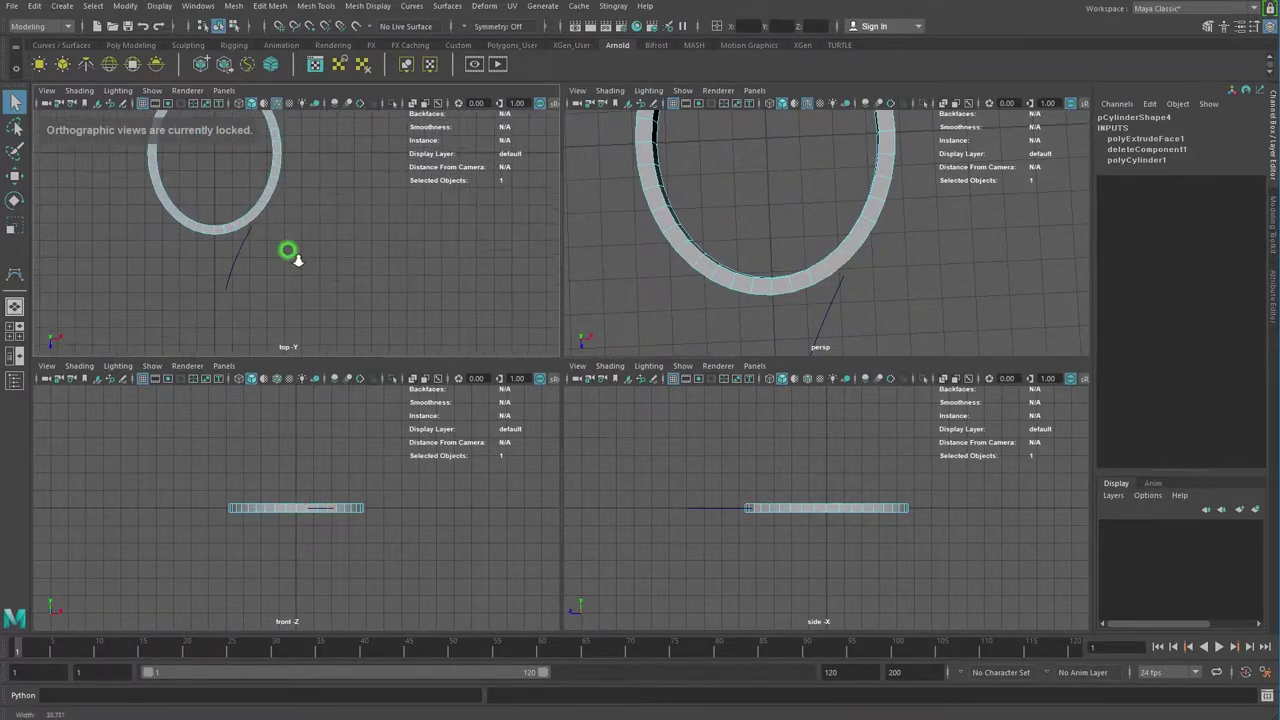
key("space")
mouse_move(793, 377)
left_mouse_down("alt")
mouse_move(568, 385)
mouse_move(617, 437)
left_mouse_up("alt")
Step: Extrude the selected face, rotating and moving it toward the curve
key("ctrl+e")
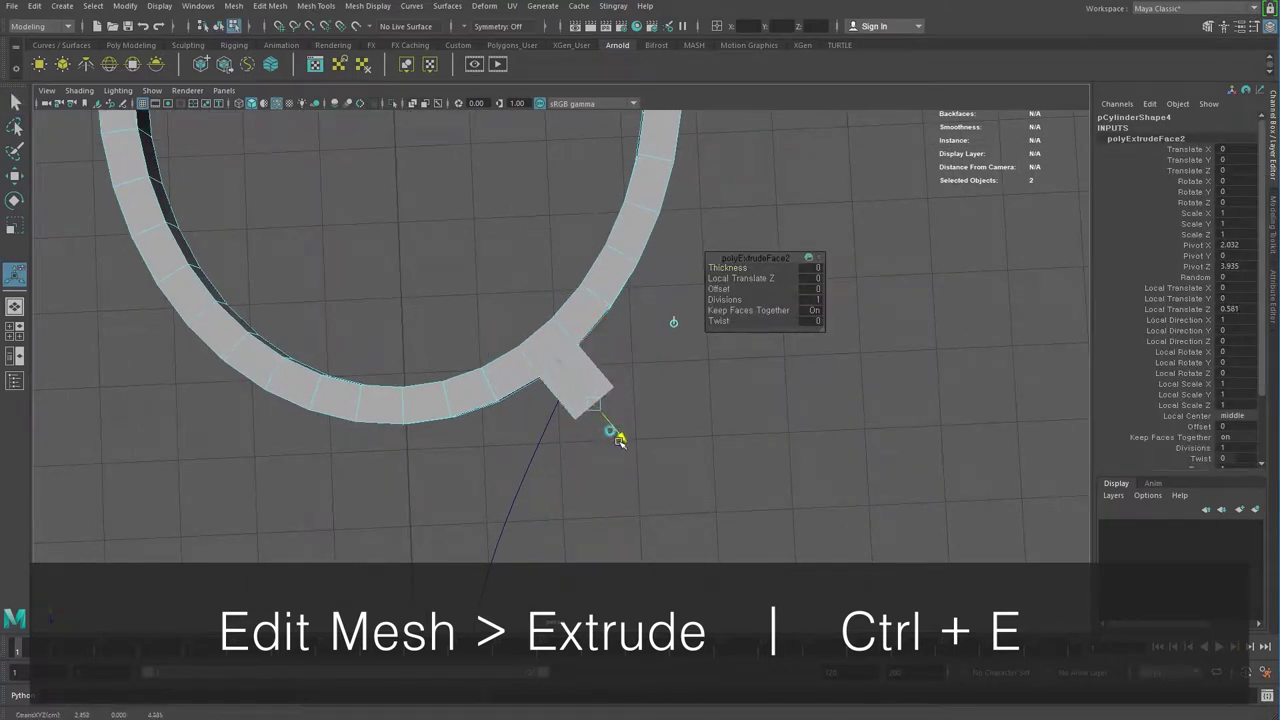
key("e")
mouse_move(634, 466)
left_mouse_down()
mouse_move(535, 435)
mouse_move(501, 370)
left_mouse_up()
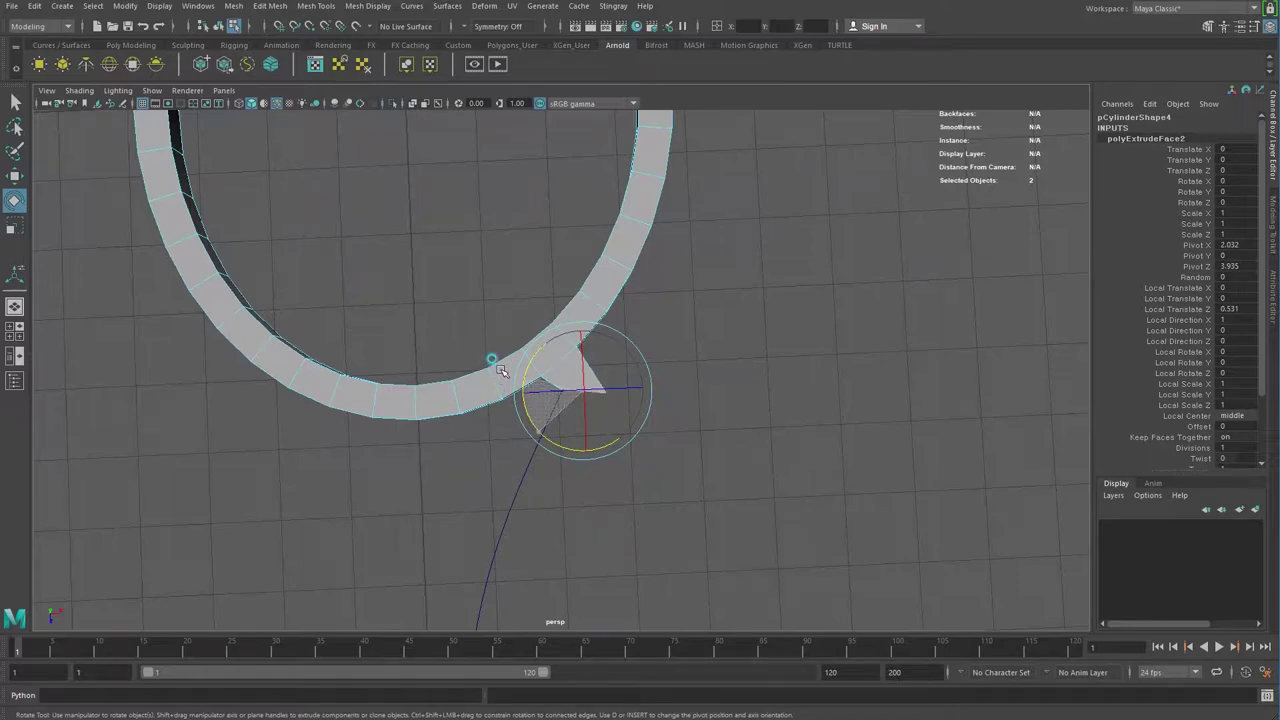
key("w")
key("space")
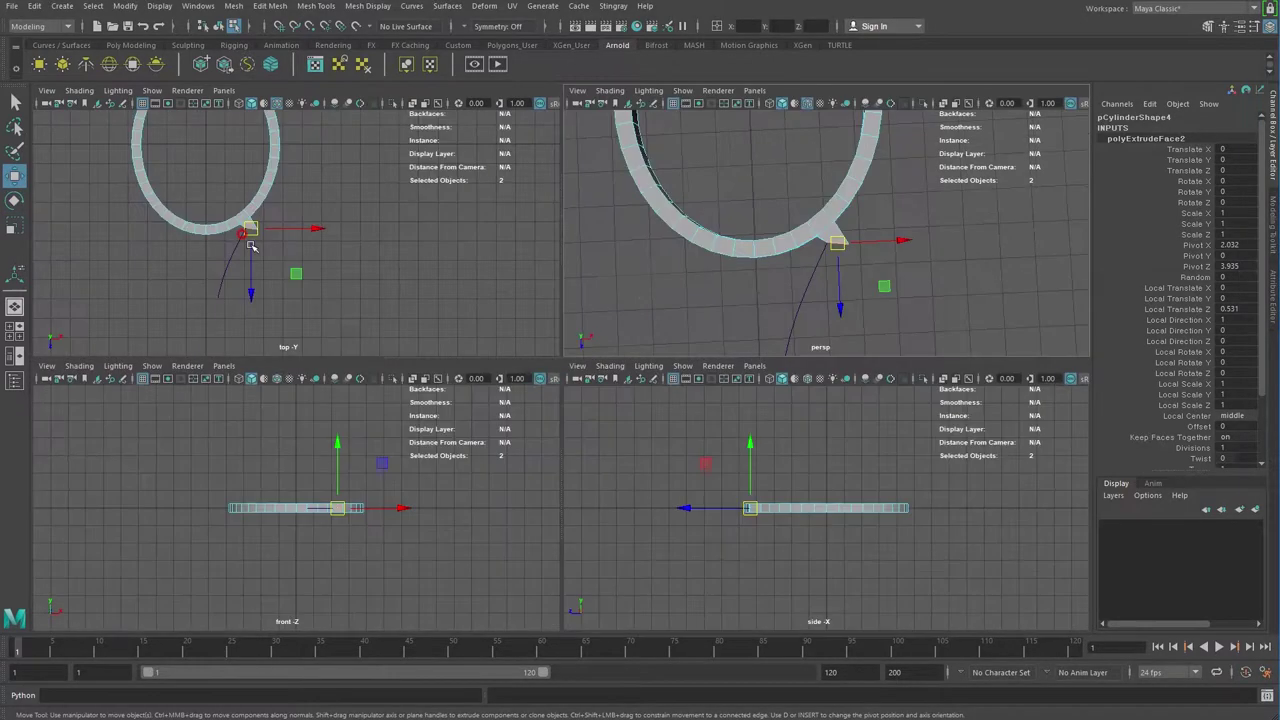
key("space")
scroll(673, 500, "up", 2)
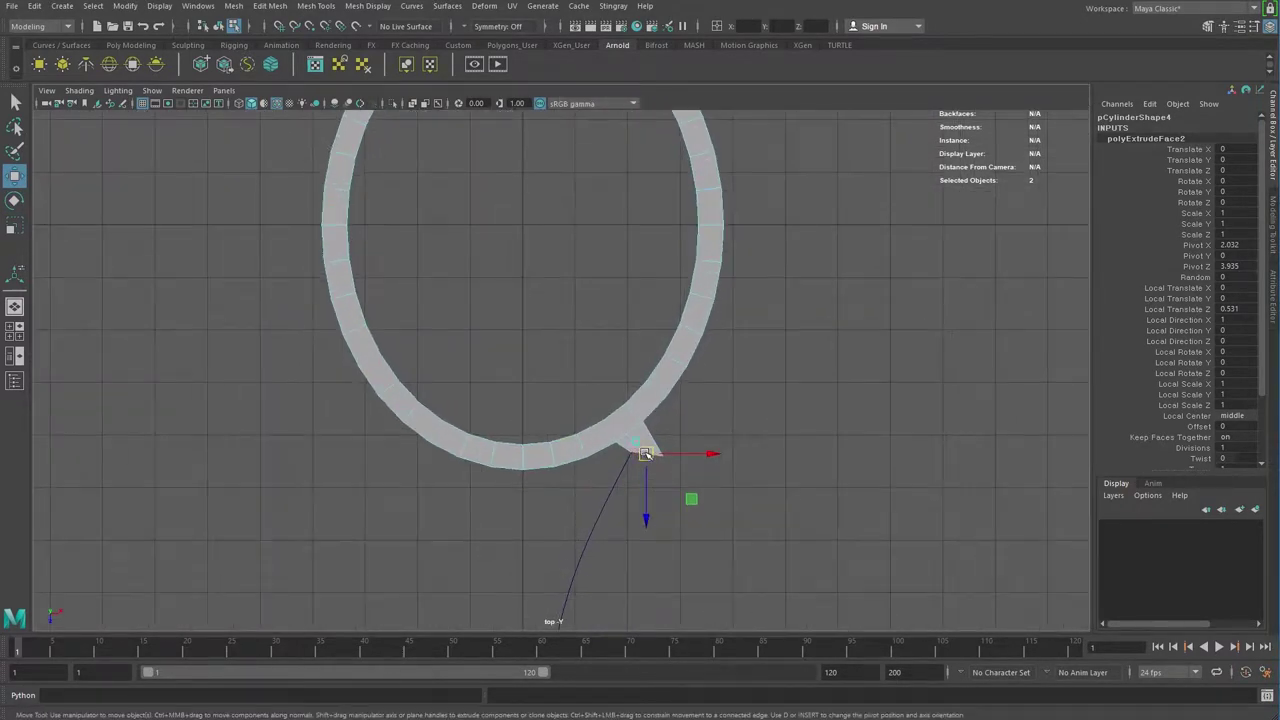
left_click_drag(645, 453, 623, 462)
Step: Narrow the extruded stub along X and slide it into position
key("r")
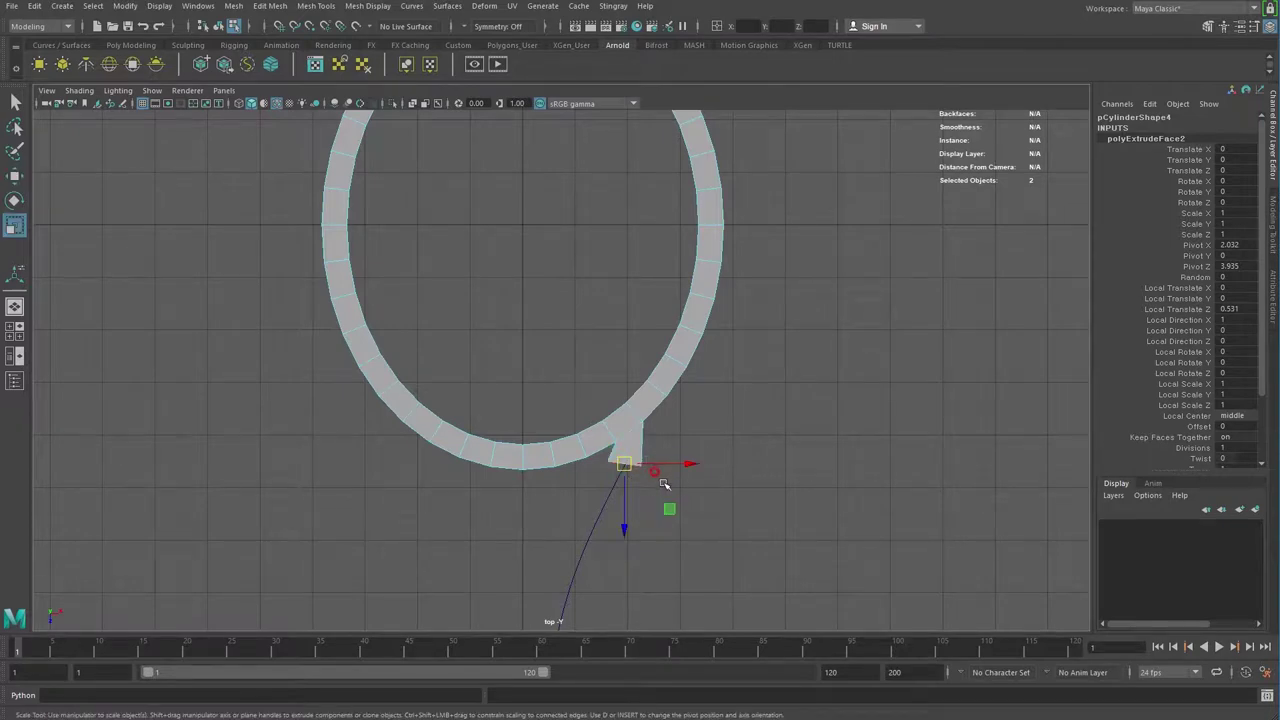
mouse_move(688, 463)
left_mouse_down()
mouse_move(620, 465)
mouse_move(624, 455)
left_mouse_up()
key("w")
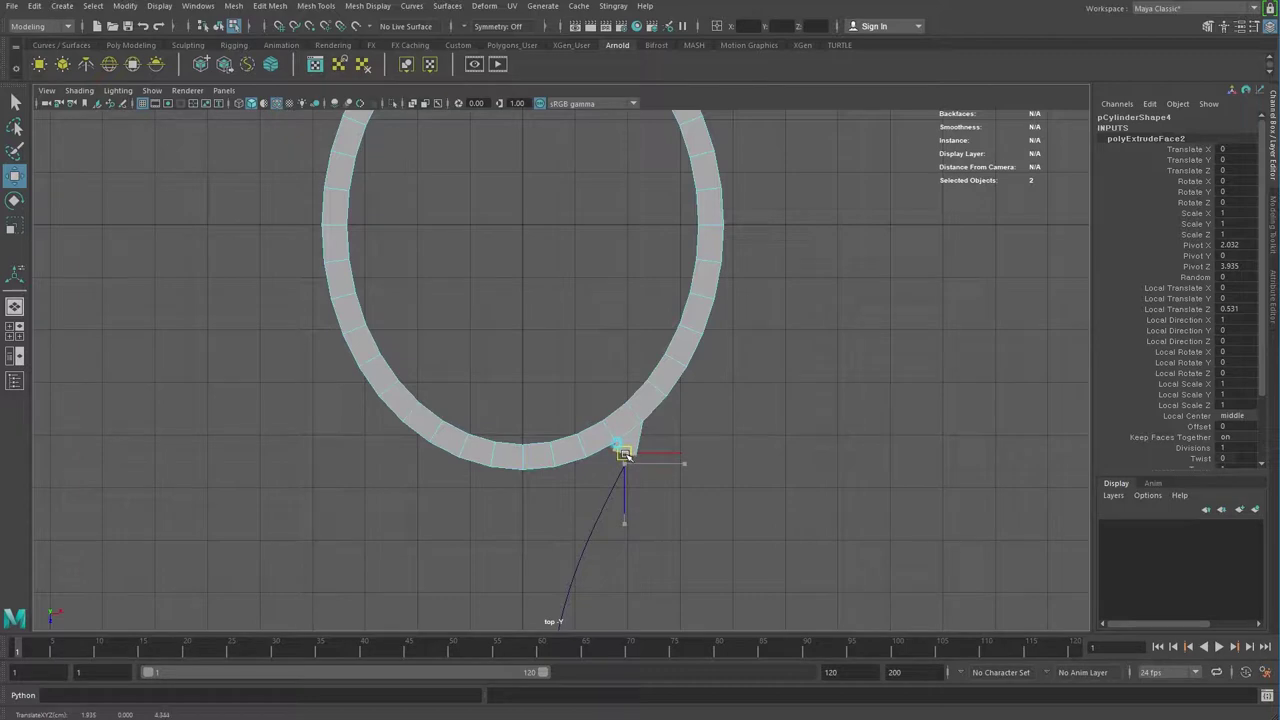
scroll(624, 455, "up", 2)
key("r")
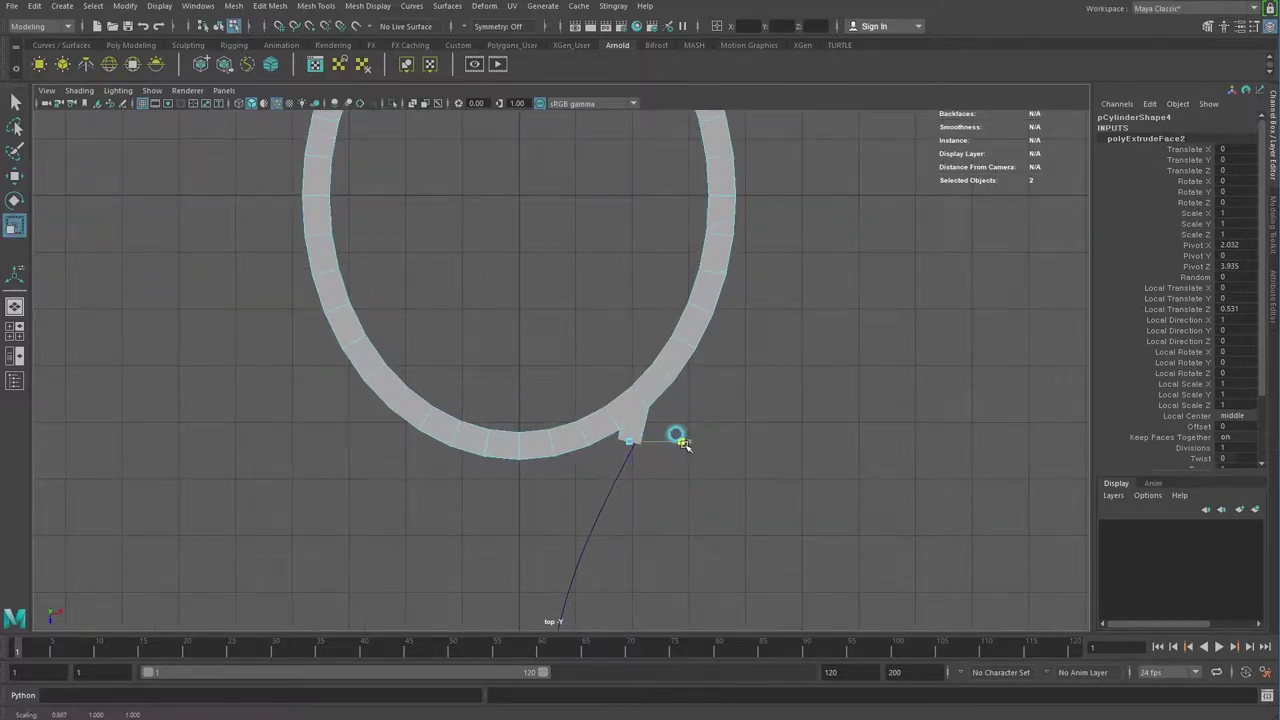
key("w")
left_click_drag(676, 442, 670, 443)
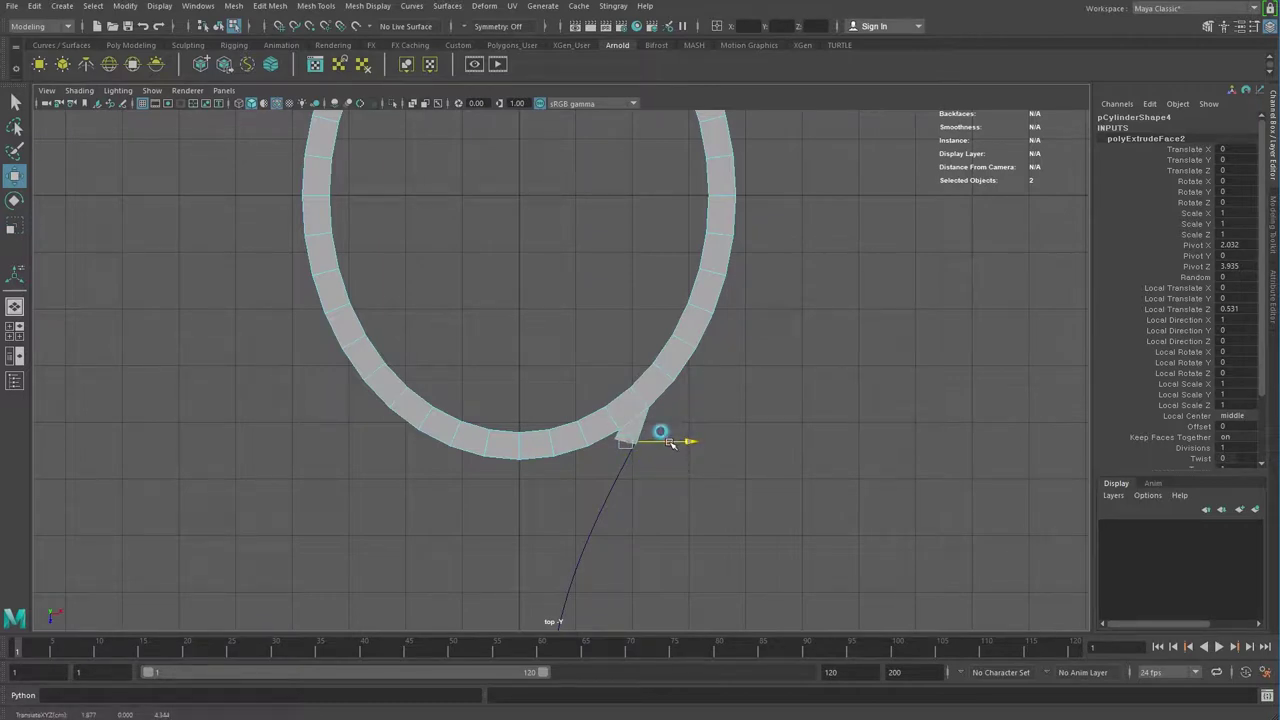
left_click_drag(673, 443, 673, 443)
key("ctrl+z")
Step: Start moving curve1's control vertices down-left near the ring
left_click(594, 434)
right_click_drag(608, 354, 657, 333)
left_click(614, 405)
right_click_drag(618, 410, 540, 409)
mouse_move(585, 302)
left_mouse_down()
mouse_move(651, 381)
mouse_move(622, 385)
left_mouse_up()
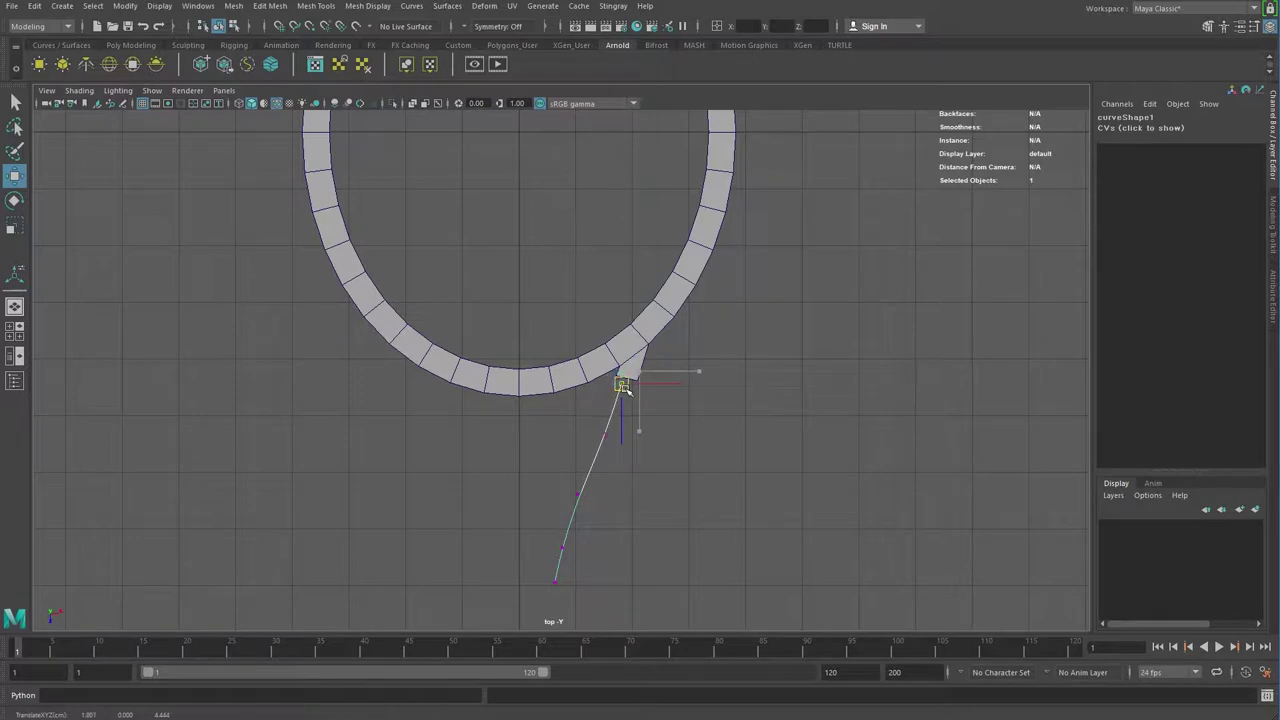
left_click_drag(586, 428, 622, 456)
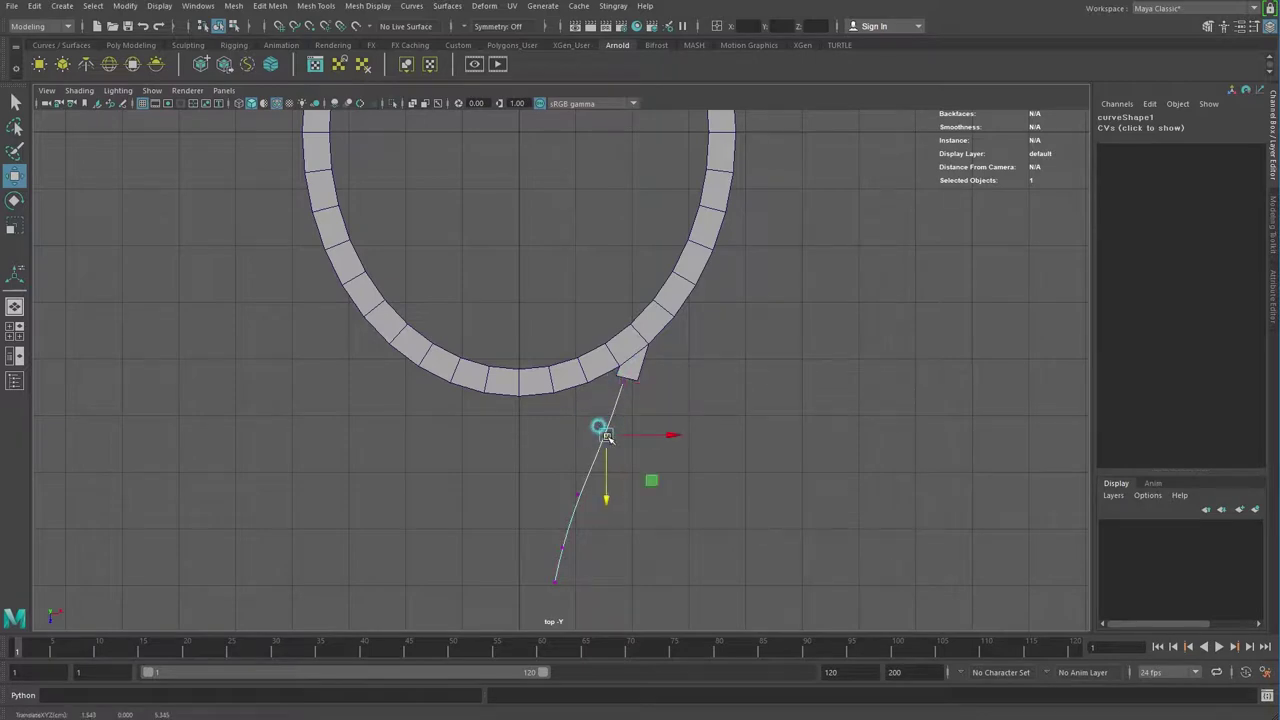
left_click_drag(596, 433, 572, 475)
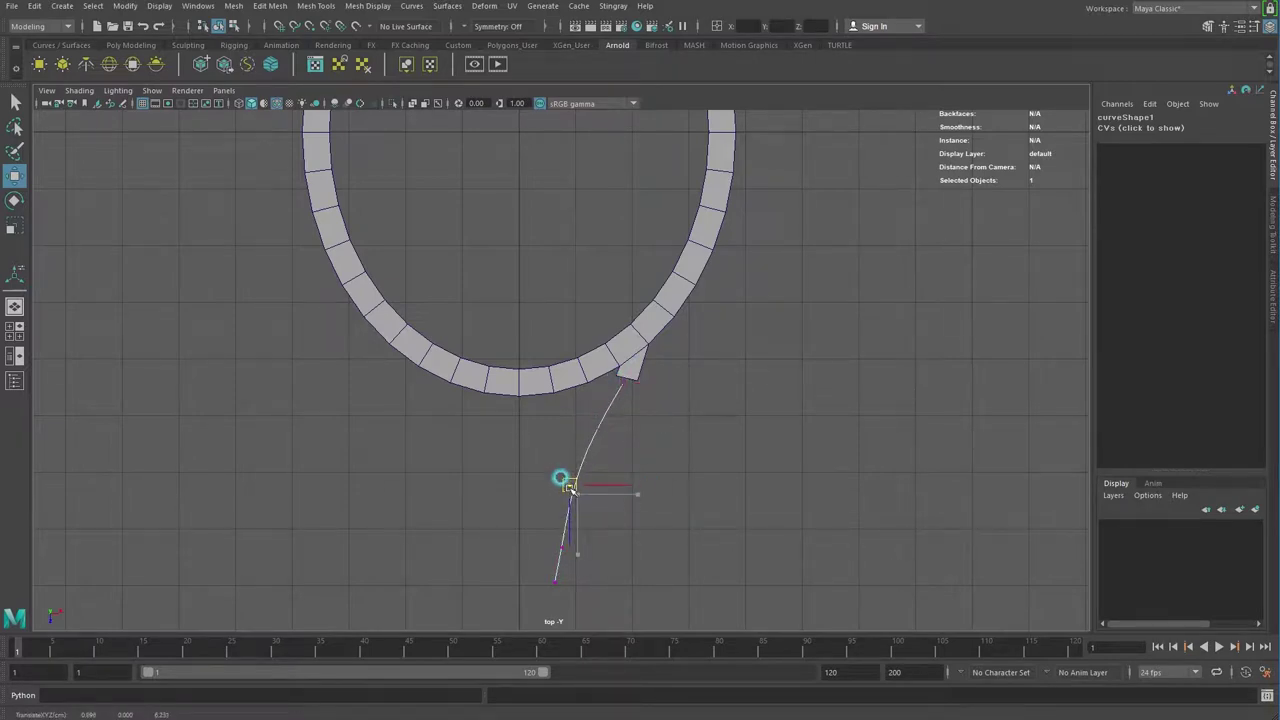
Step: Move curve1's CVs into a smooth arc from the stub tip, then deselect in four-view layout
left_click(594, 420)
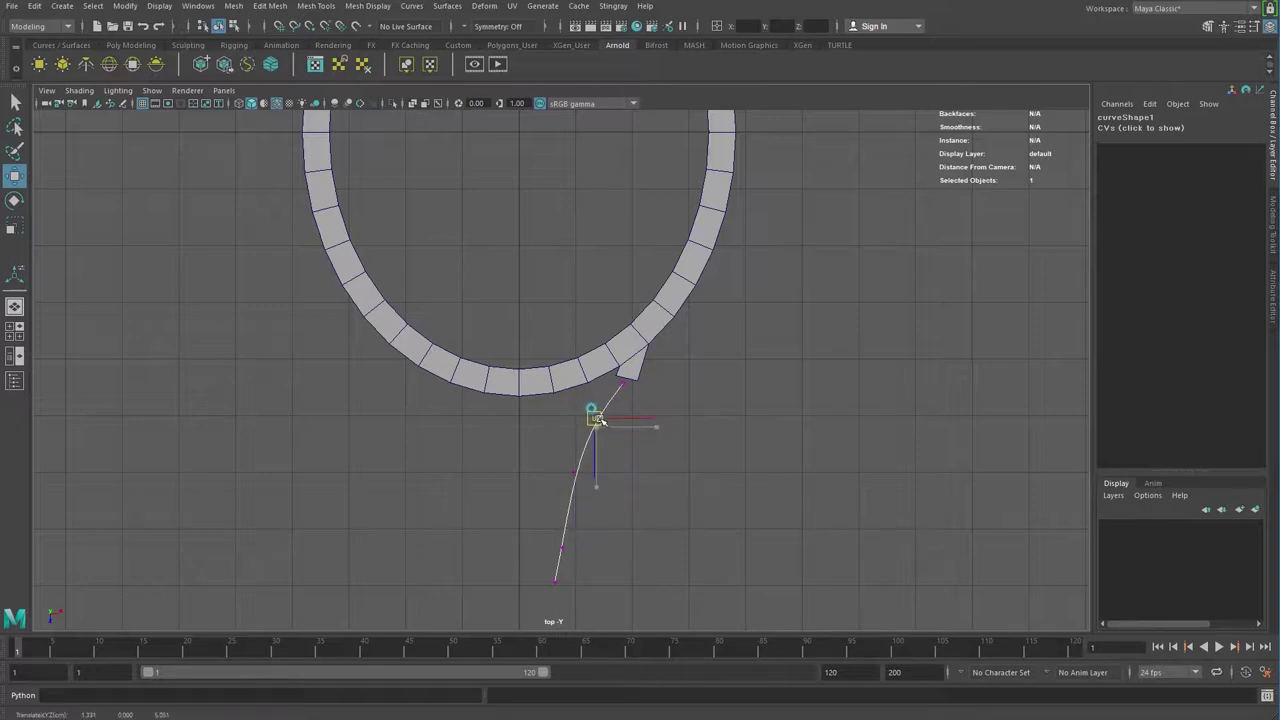
mouse_move(597, 424)
left_mouse_down()
mouse_move(560, 549)
mouse_move(575, 593)
mouse_move(620, 570)
left_mouse_up()
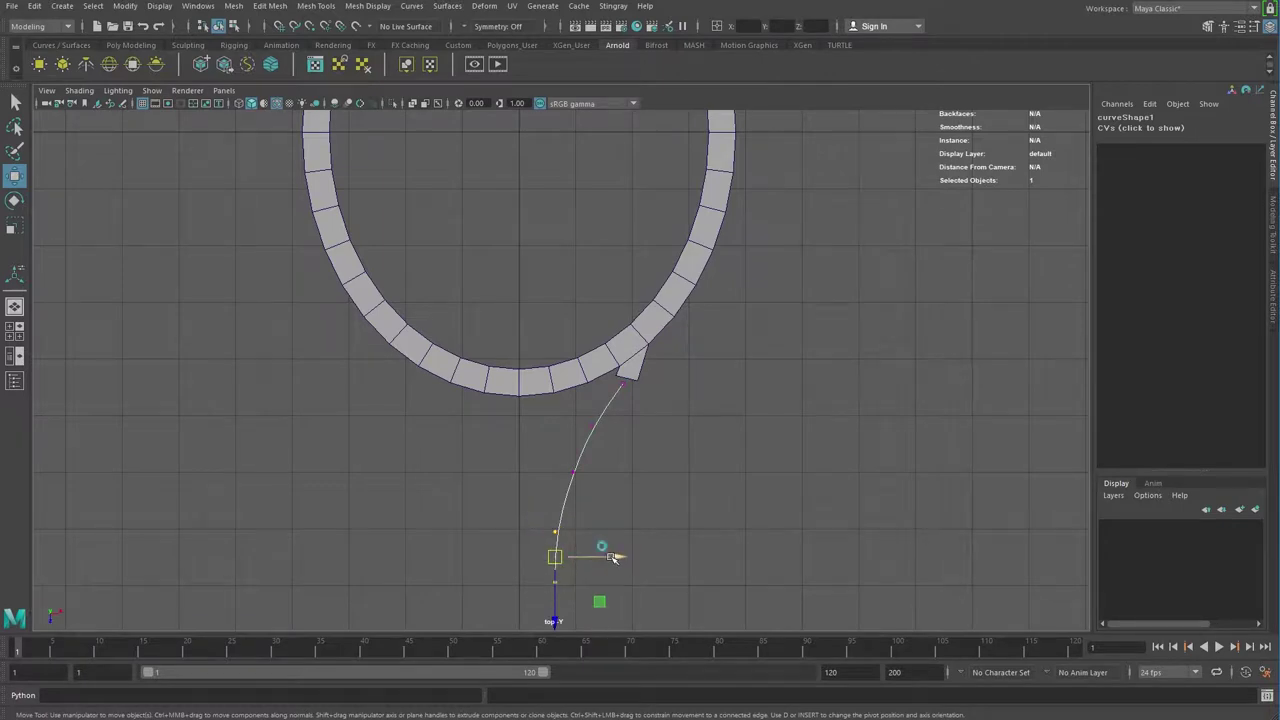
left_click_drag(558, 550, 548, 518)
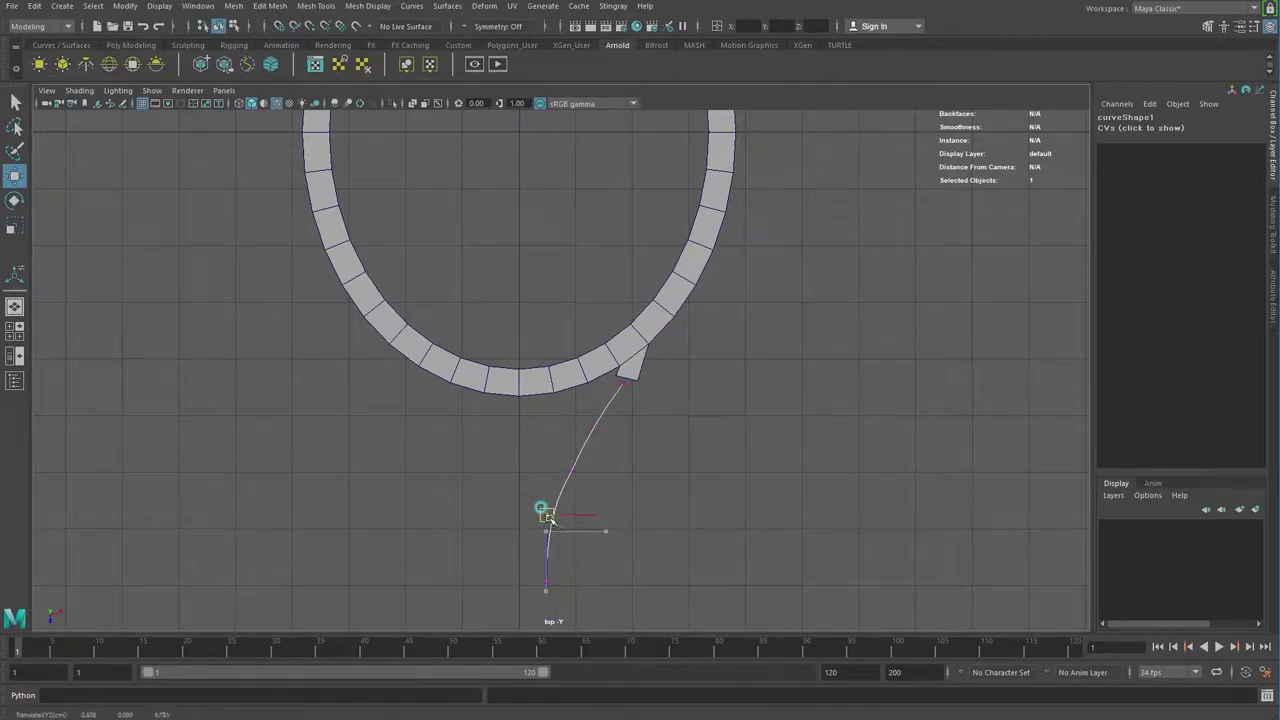
mouse_move(560, 466)
middle_mouse_down()
mouse_move(585, 406)
mouse_move(617, 392)
middle_mouse_up()
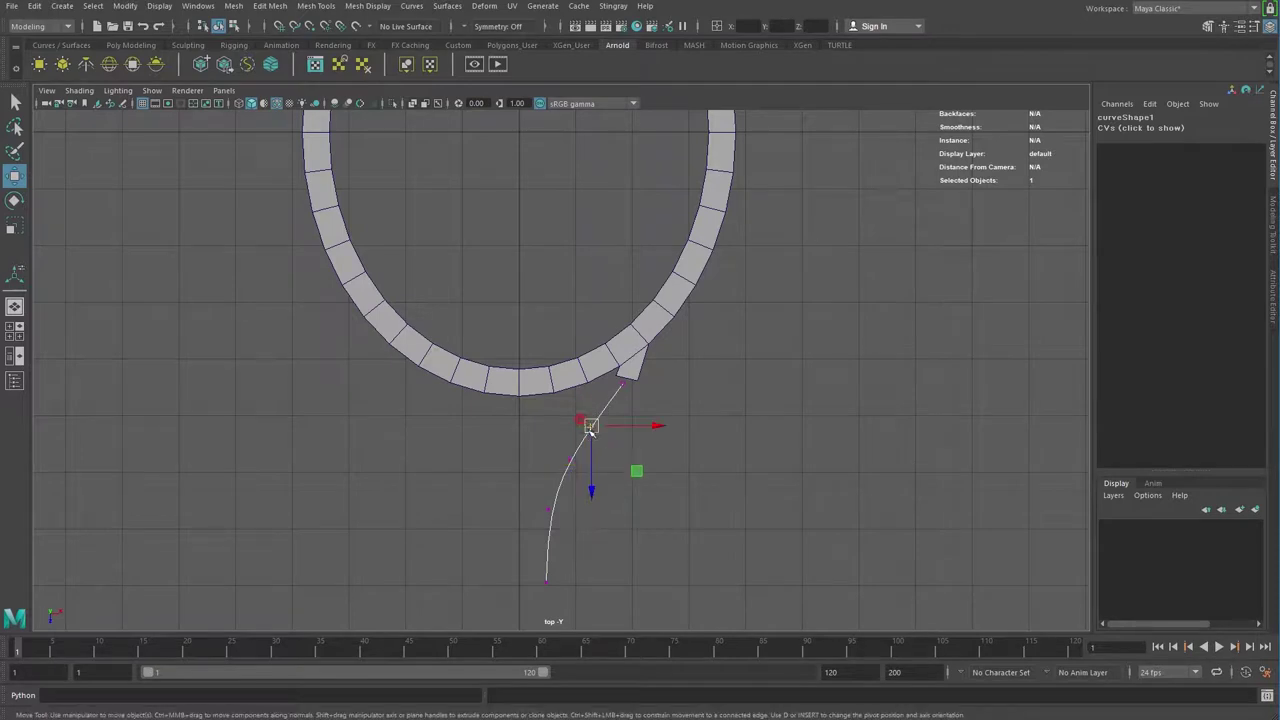
left_click(632, 369)
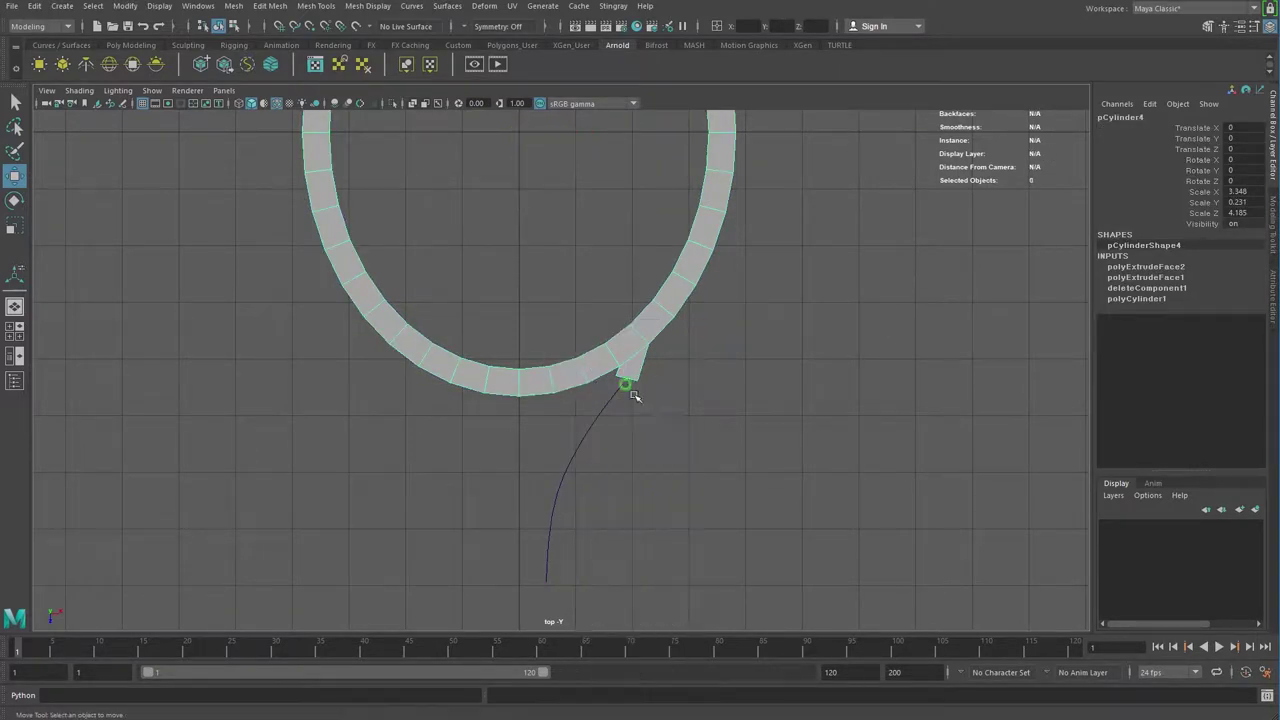
left_click(752, 390)
key("space")
left_click_drag(872, 279, 814, 251, "alt")
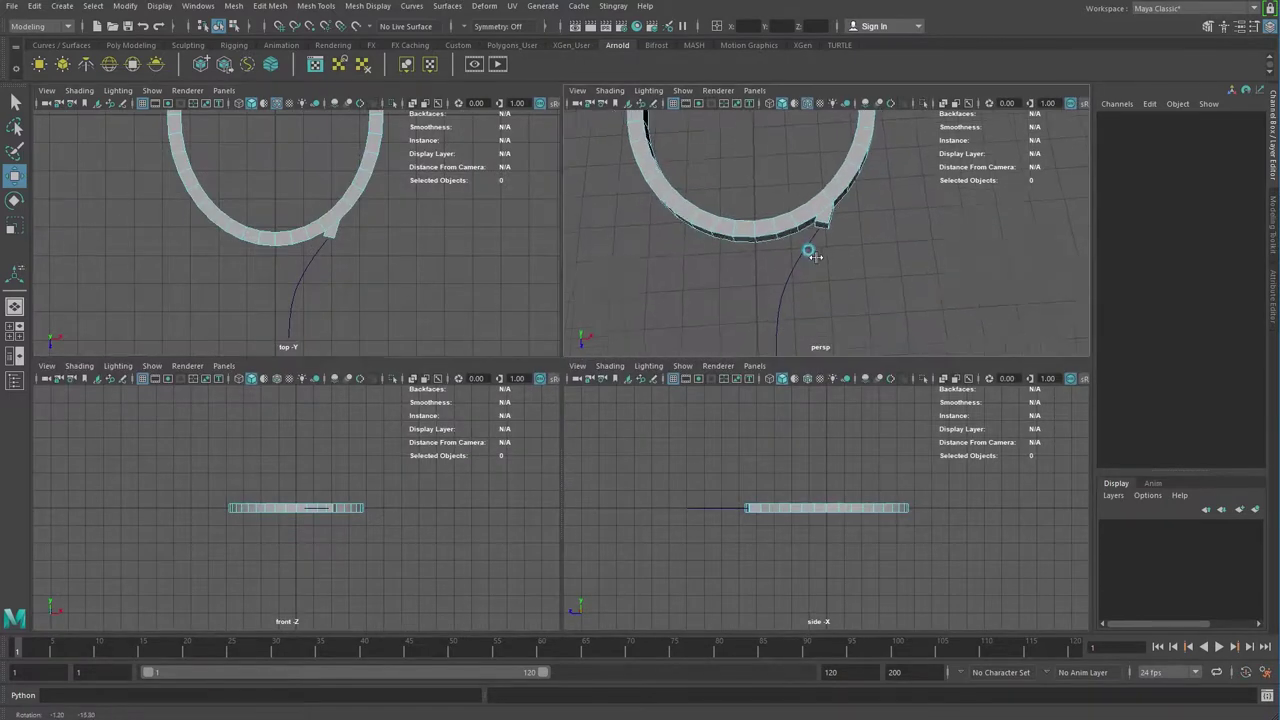
Step: Extrude the stub's end face along curve1 with Divisions set to 5
left_click(818, 212)
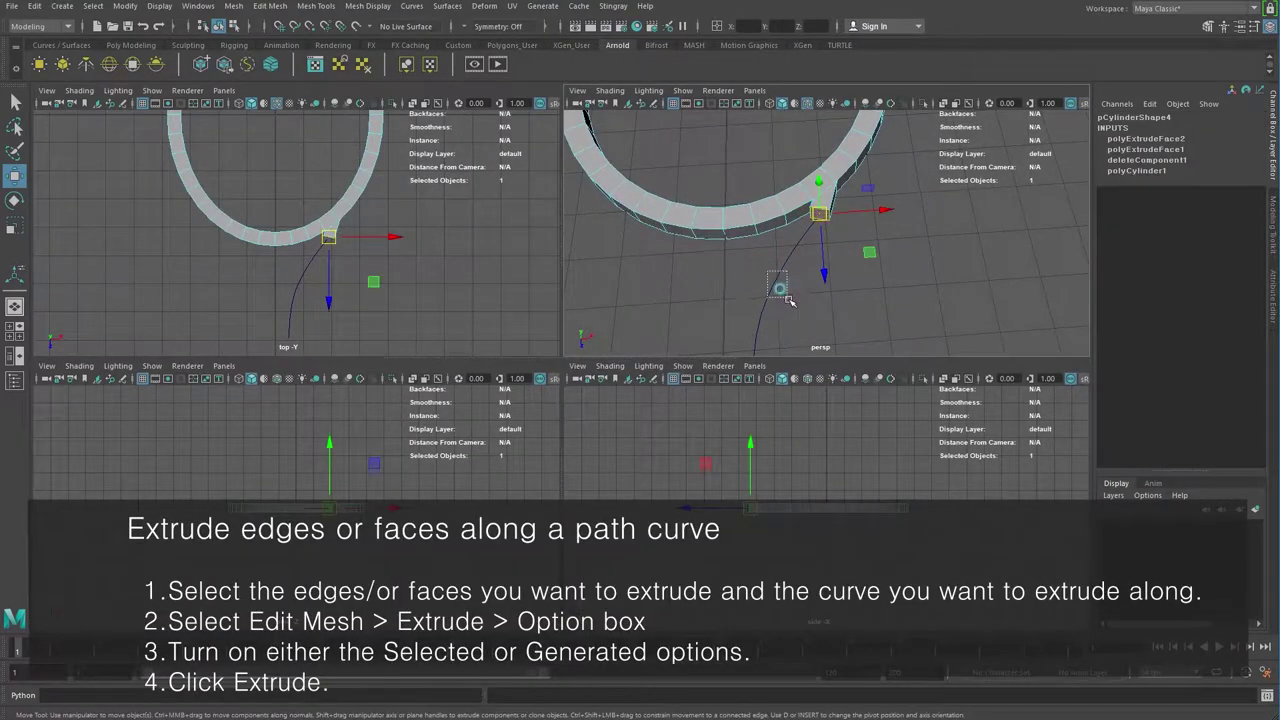
left_click(774, 280, "shift")
left_click(268, 6)
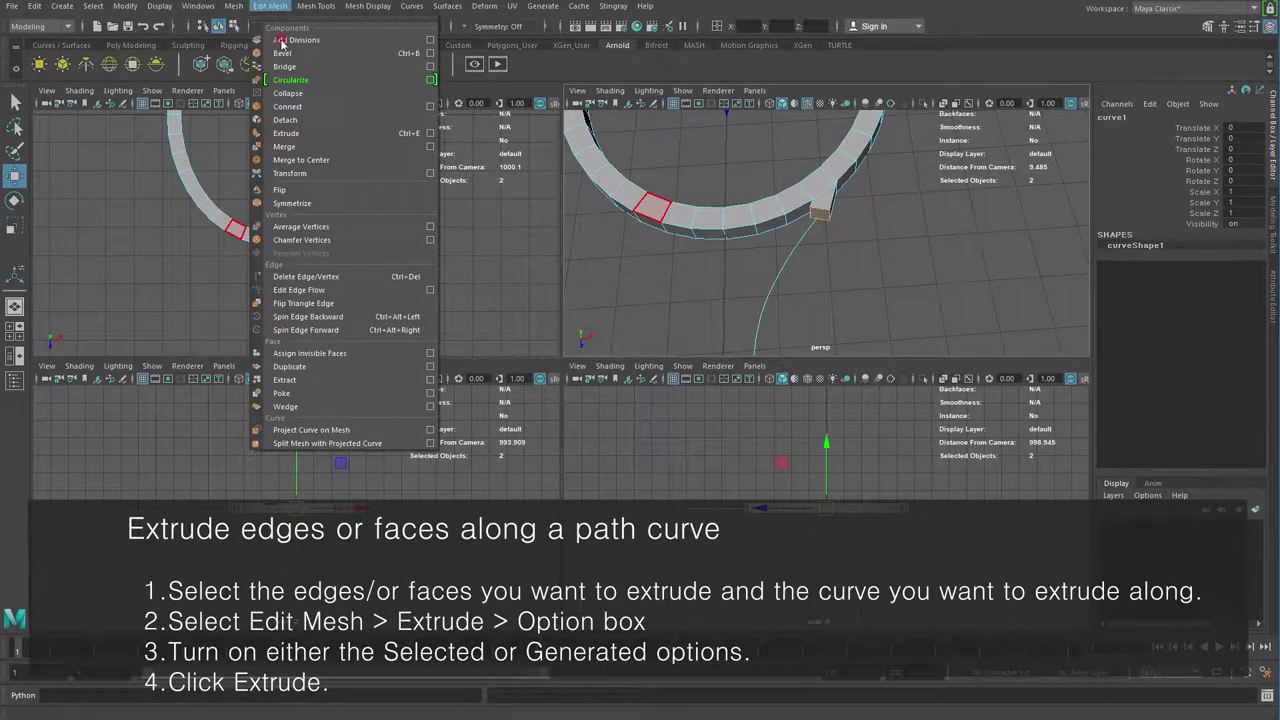
left_click(299, 134)
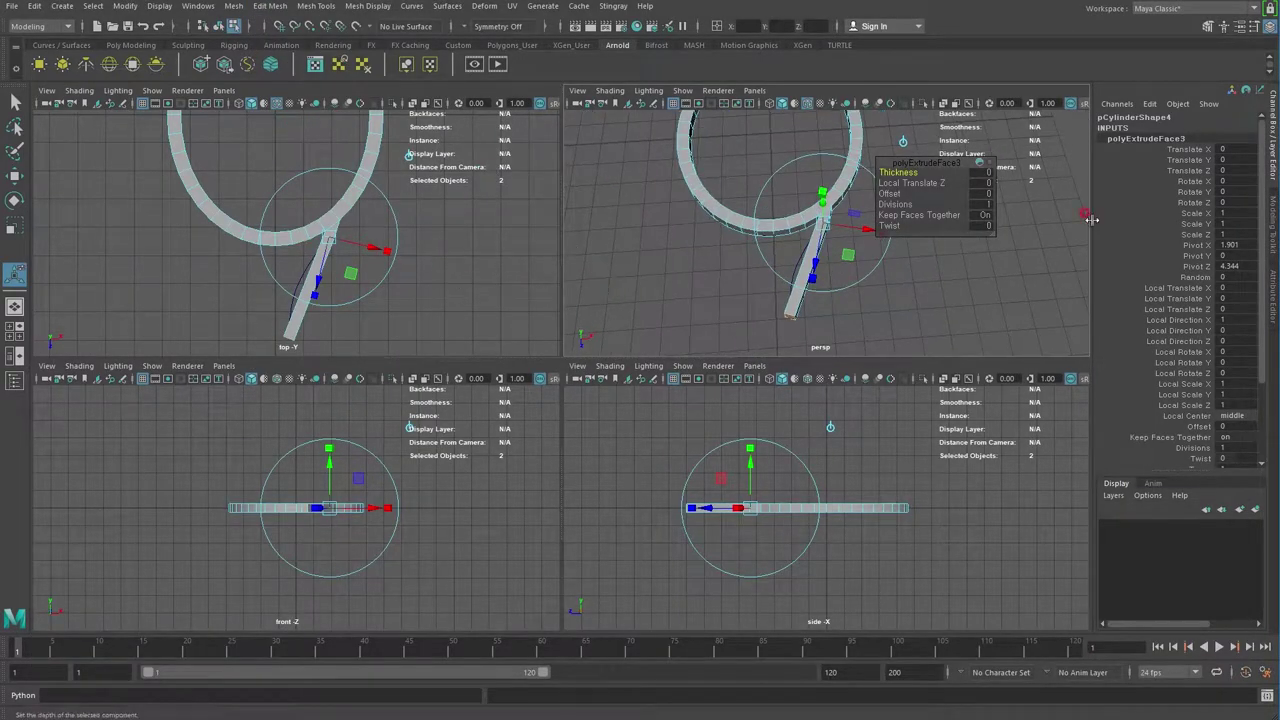
left_click(895, 204)
middle_click_drag(905, 197, 925, 193)
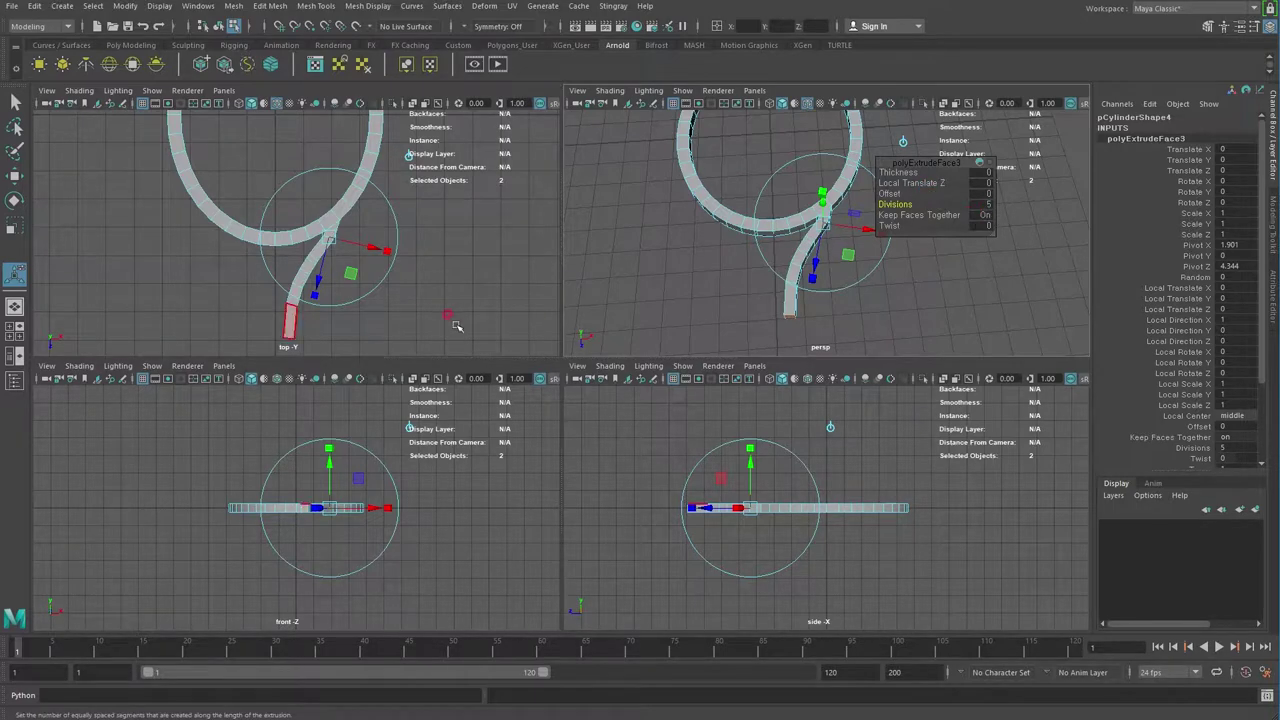
left_click(308, 256)
key("space")
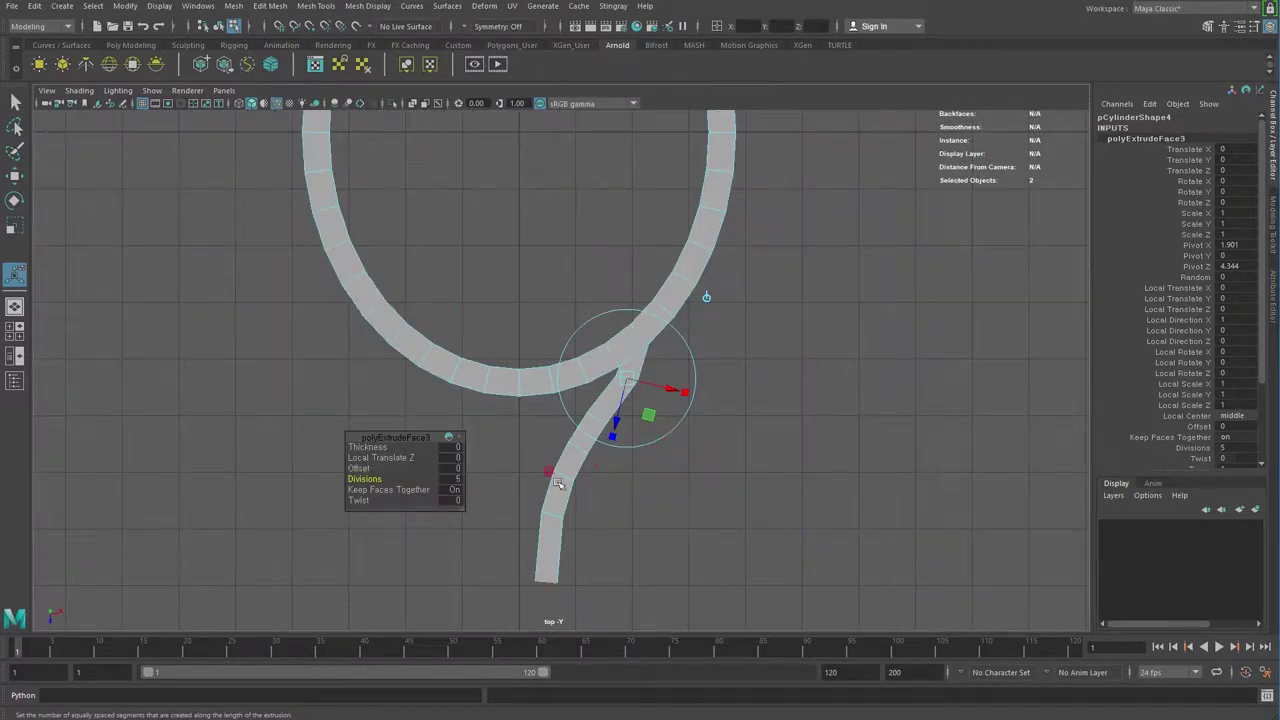
right_click_drag(603, 405, 545, 379)
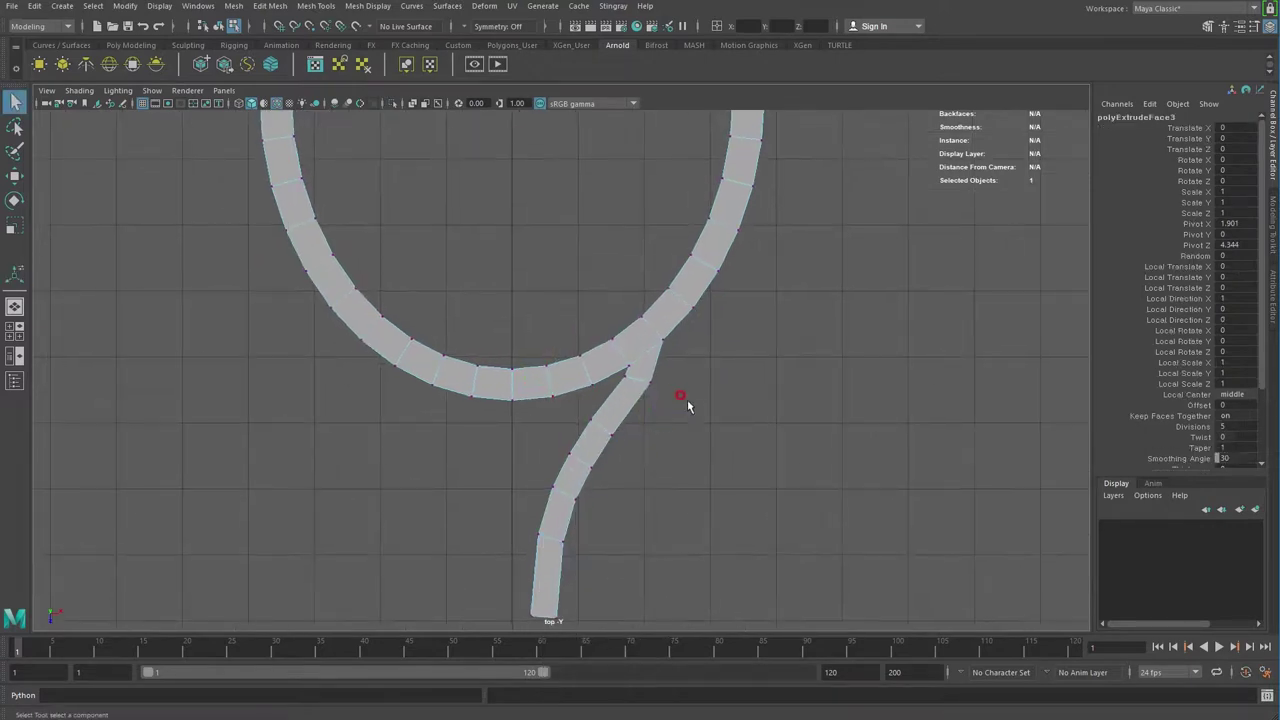
Step: Switch to wireframe and put curve1 into control-vertex editing
left_click_drag(619, 376, 607, 435)
key("w")
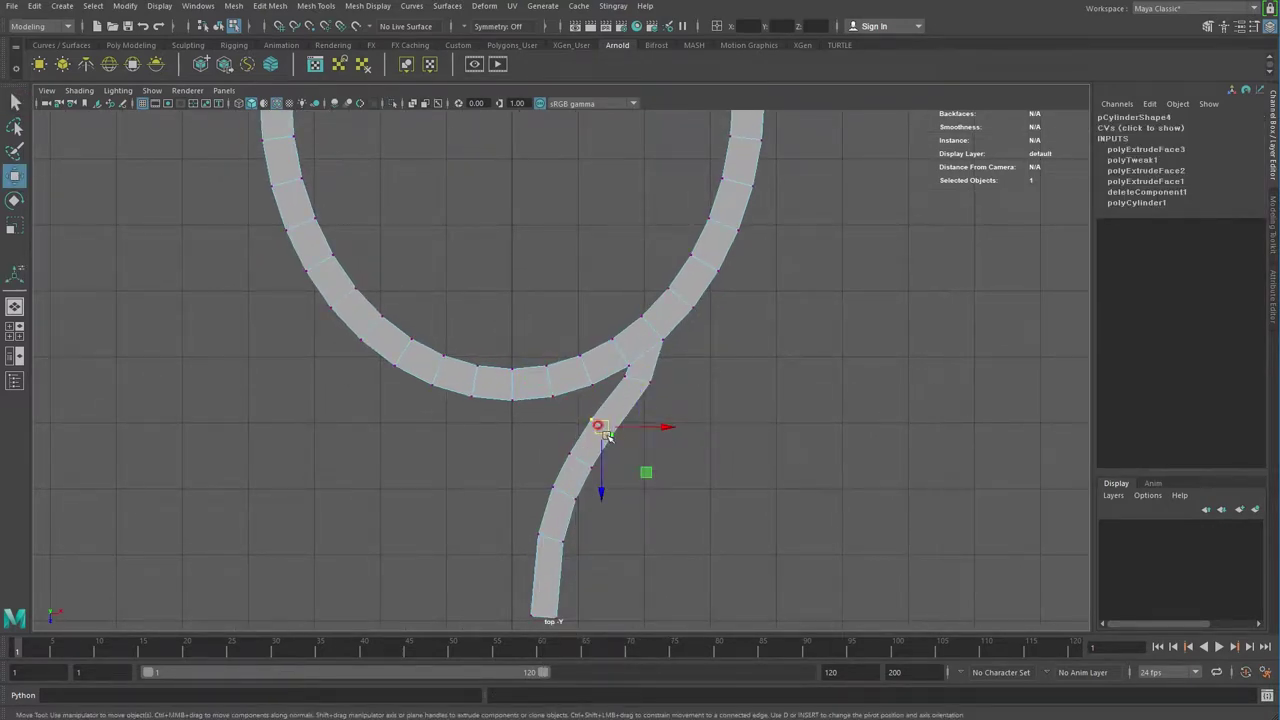
key("4")
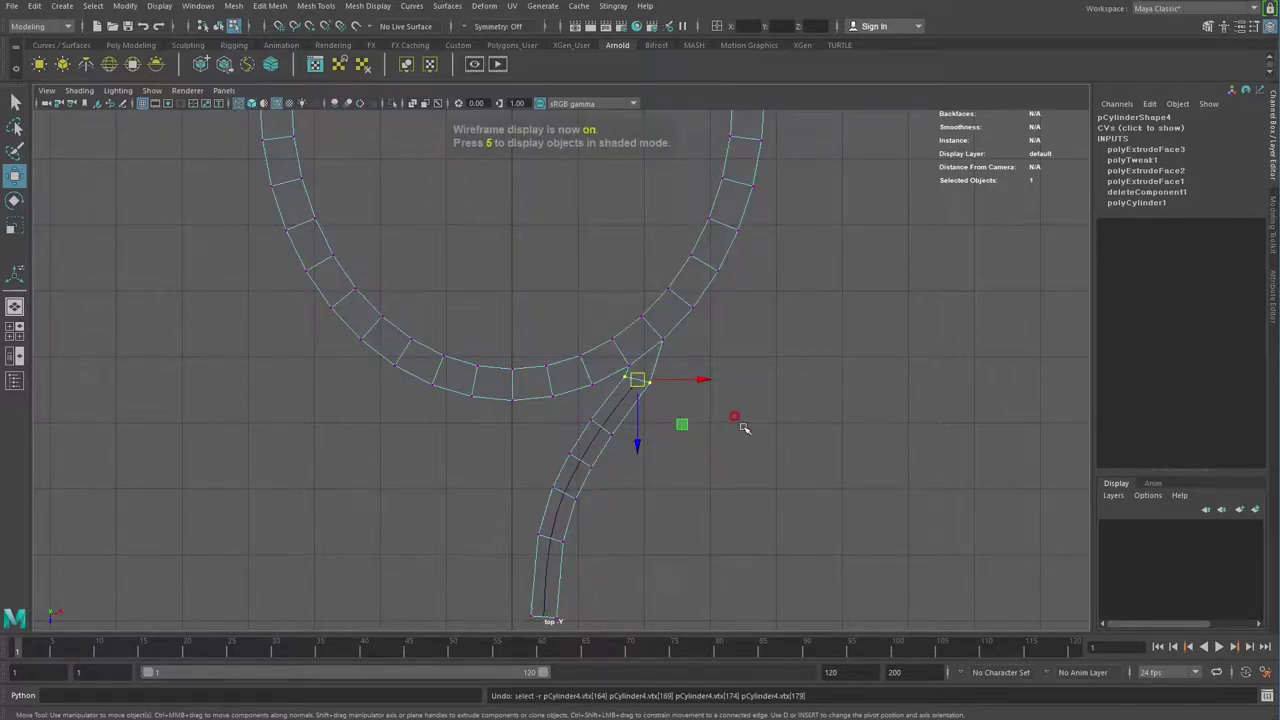
left_click(709, 434)
right_click_drag(668, 302, 737, 277)
left_click(614, 391)
right_click_drag(766, 406, 650, 427)
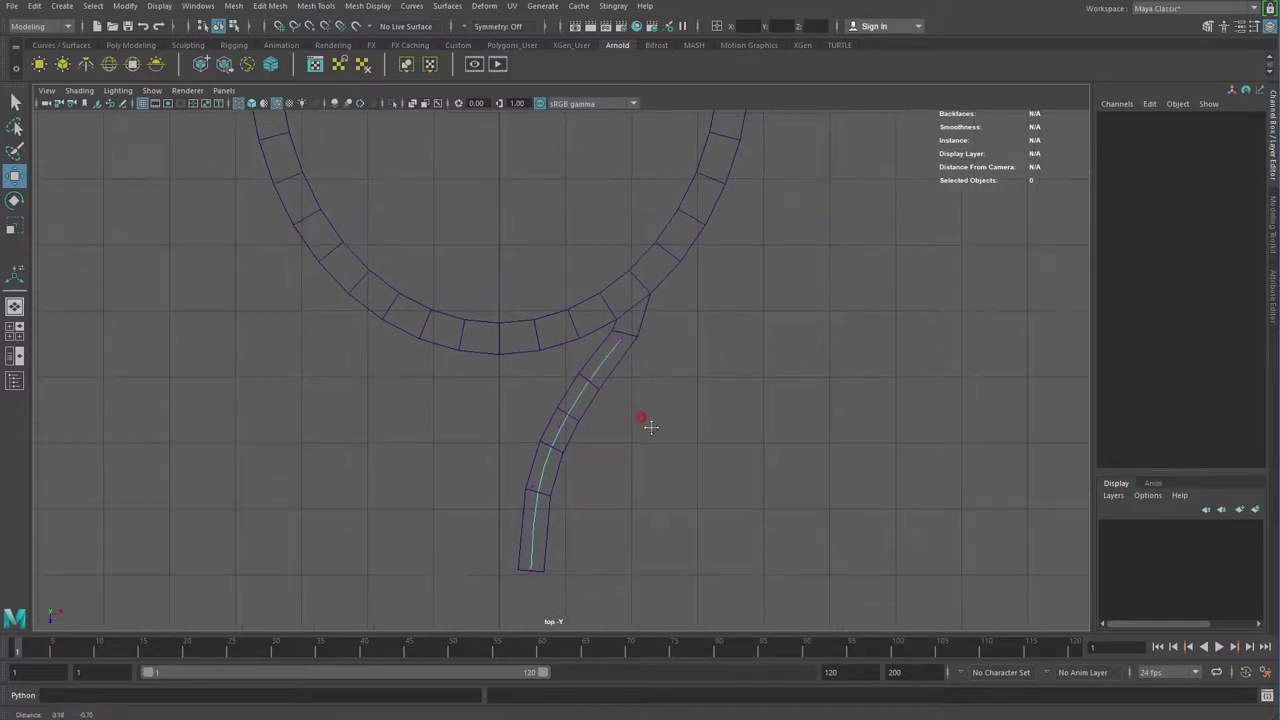
Step: Move curve1's control vertices to straighten the extruded throat strip
left_click(585, 381)
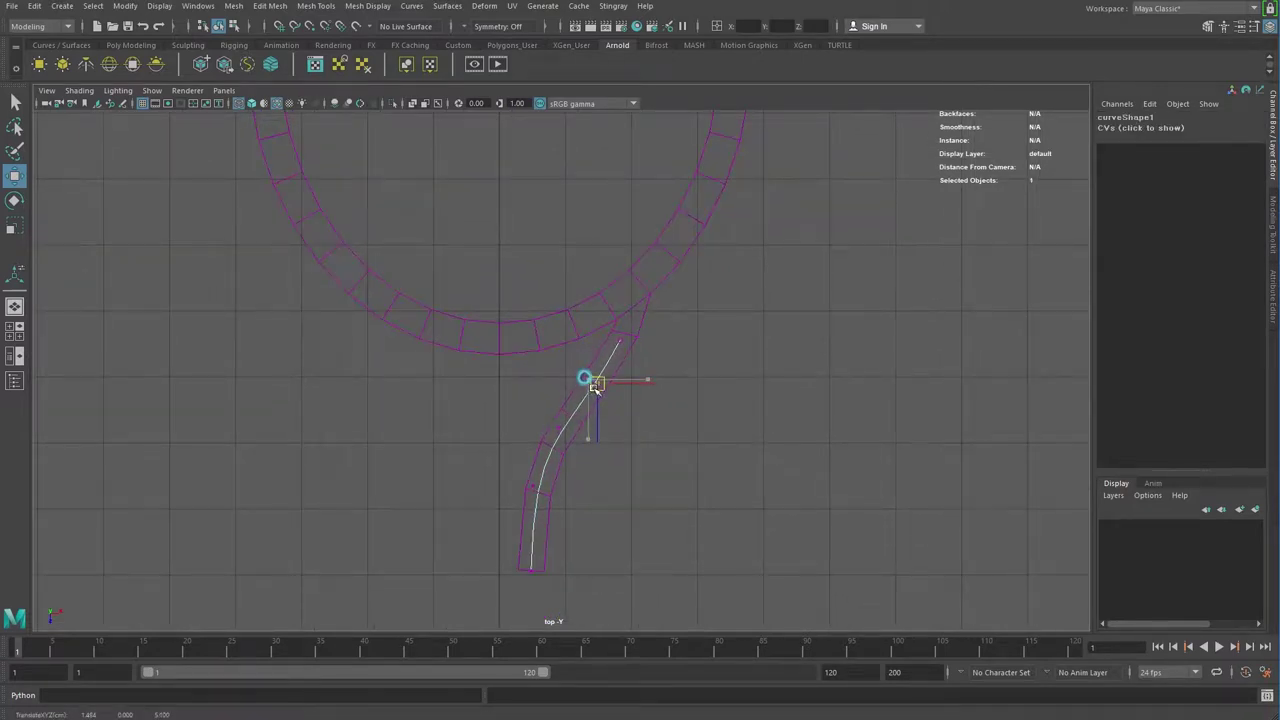
left_click(560, 434)
left_click_drag(560, 434, 578, 424)
left_click(600, 382)
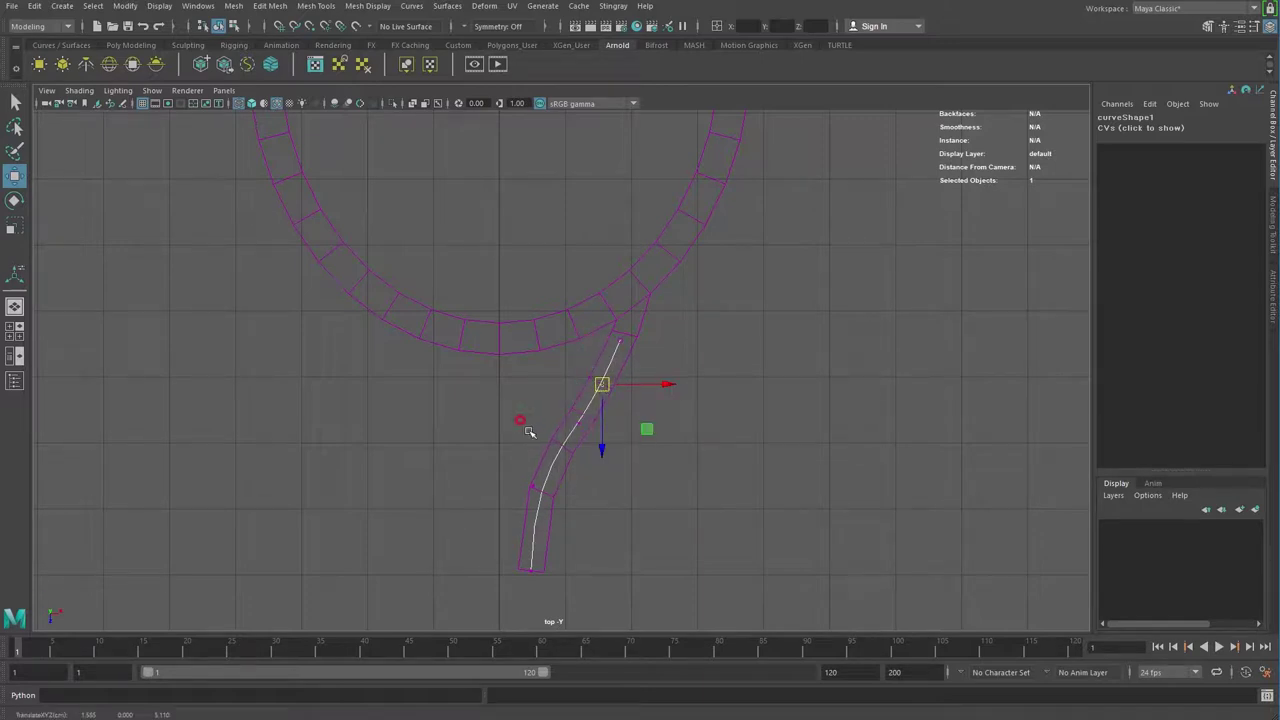
left_click(572, 425)
left_click_drag(580, 425, 545, 488)
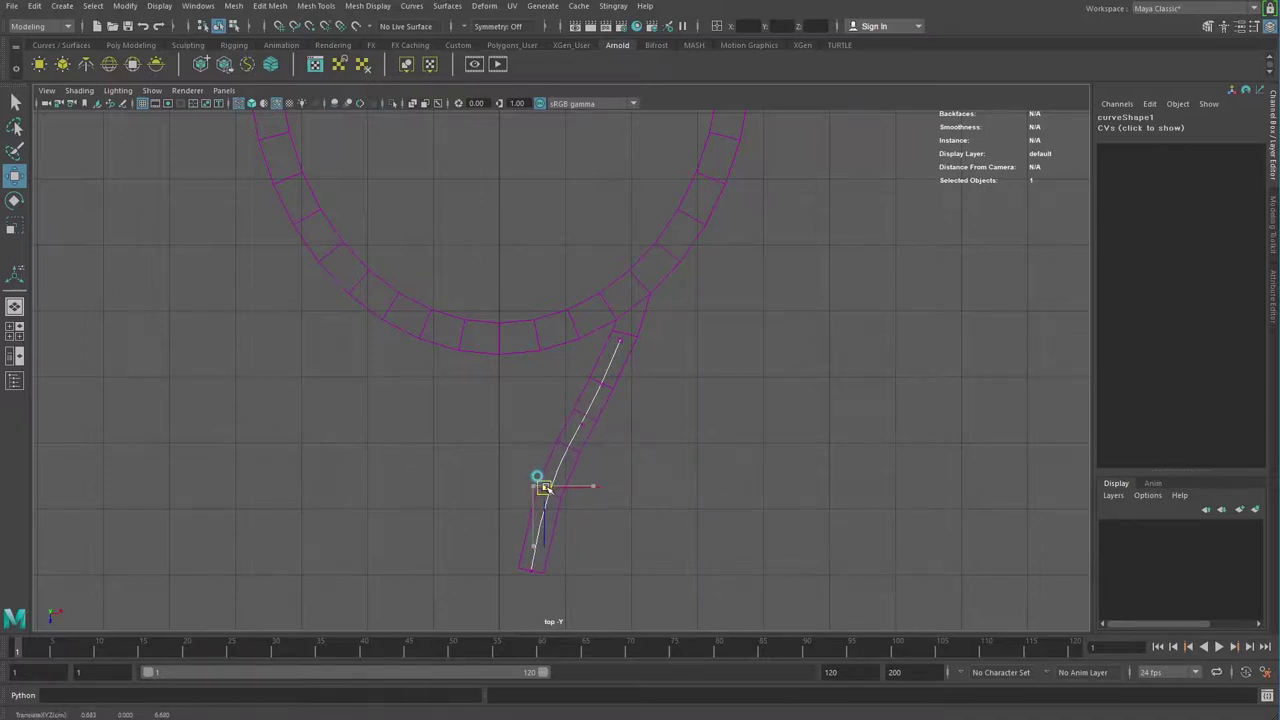
left_click(578, 418)
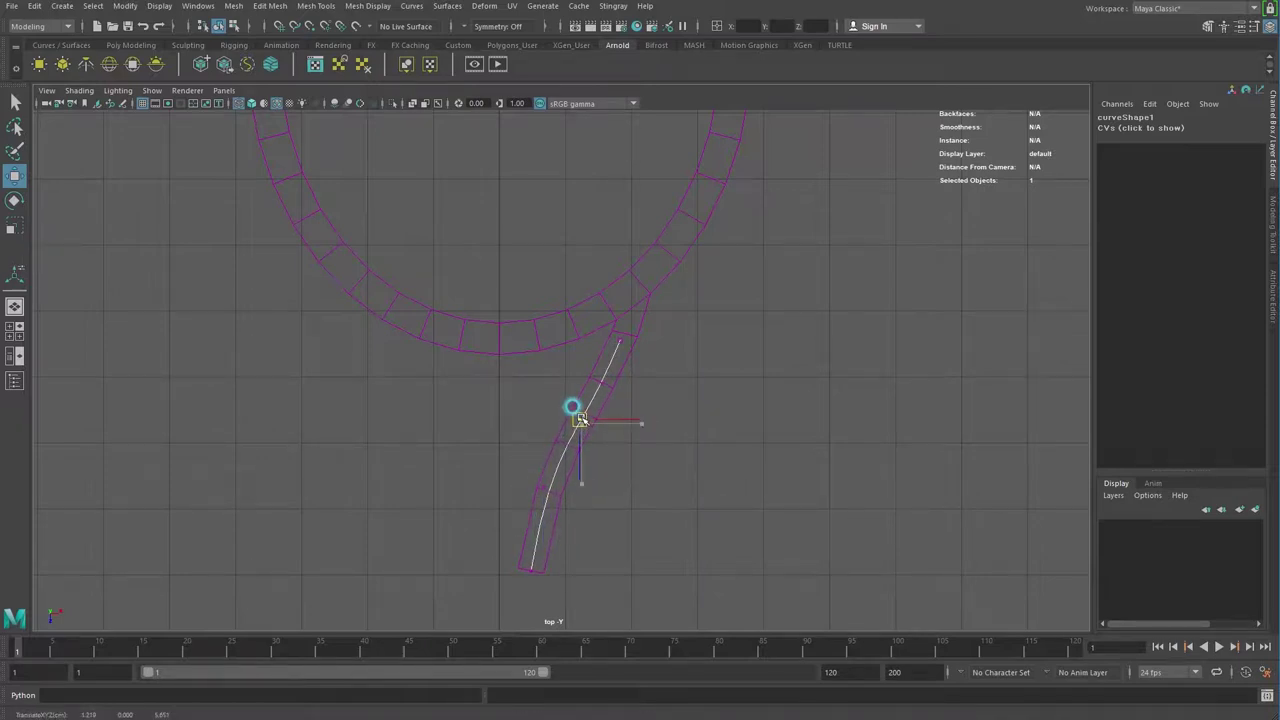
left_click(602, 383)
left_click_drag(603, 384, 597, 383)
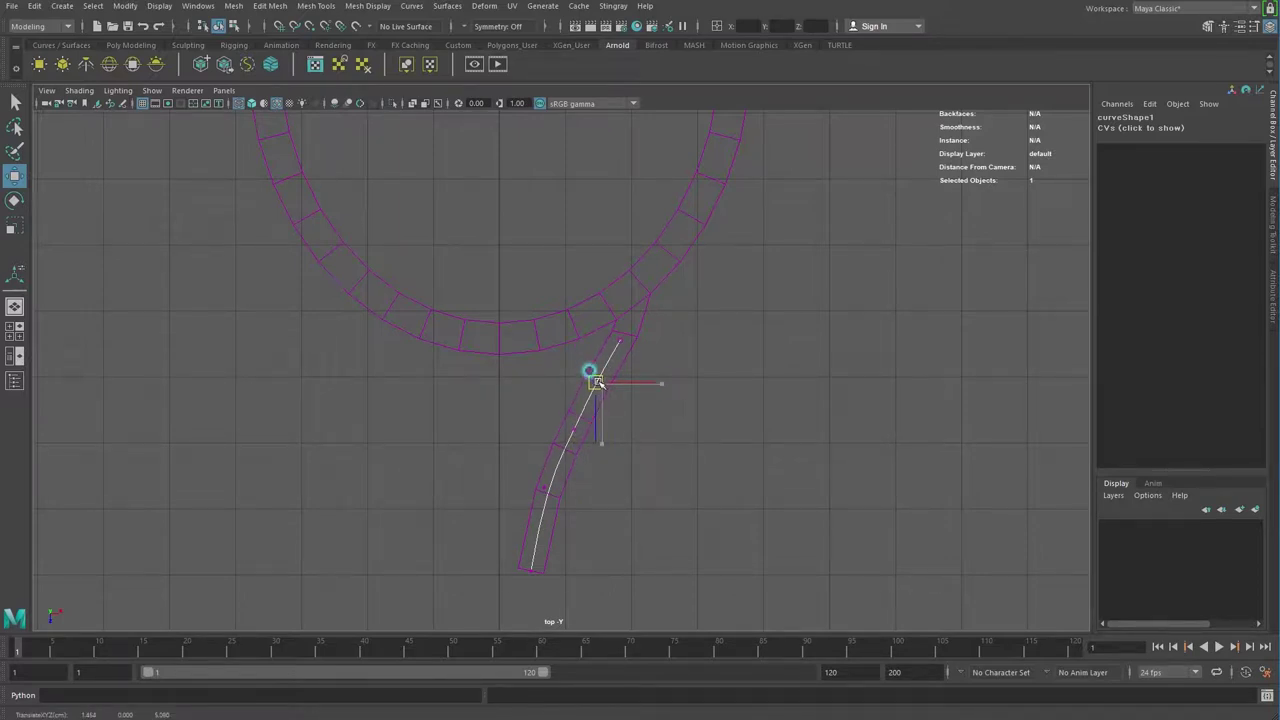
Step: Nudge the strip's junction vertex slightly left against the ring's edge
left_click(610, 310)
right_click_drag(608, 308, 543, 314)
left_click(653, 328)
left_click_drag(653, 328, 647, 327)
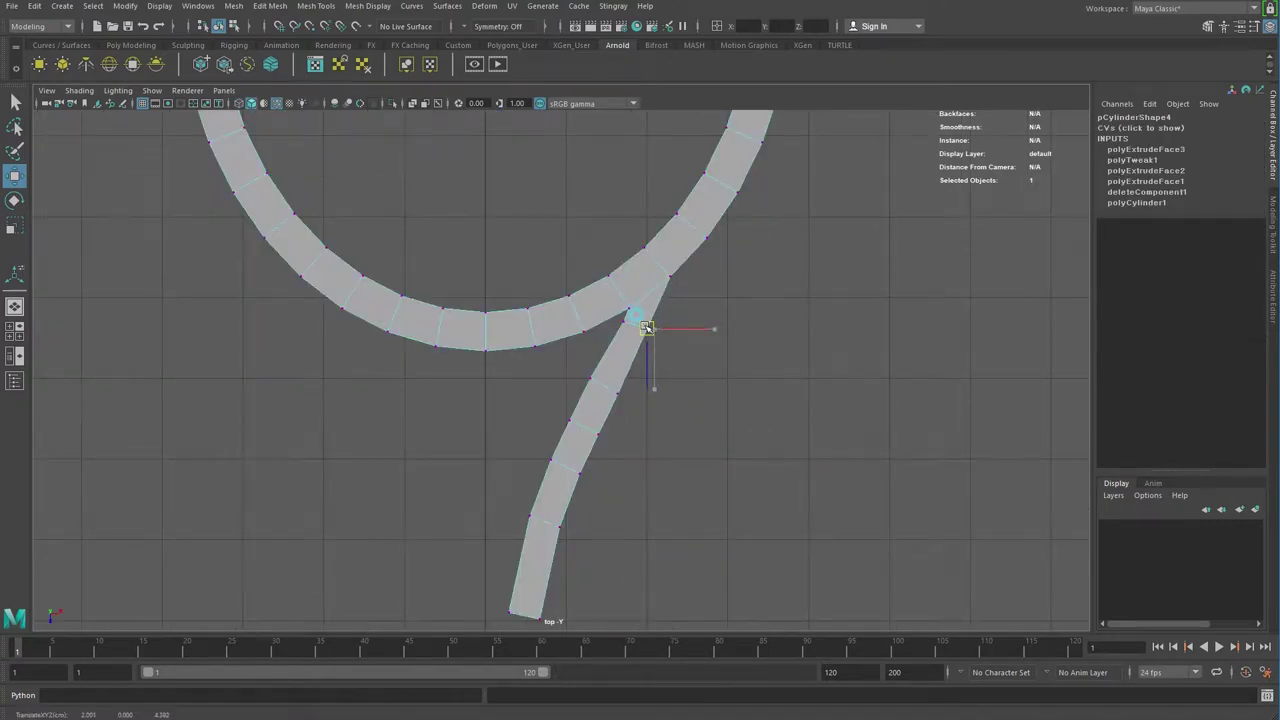
Step: Shift three handle-strip vertices left to bend the strip, then select the junction vertex at the loop
left_click(618, 393)
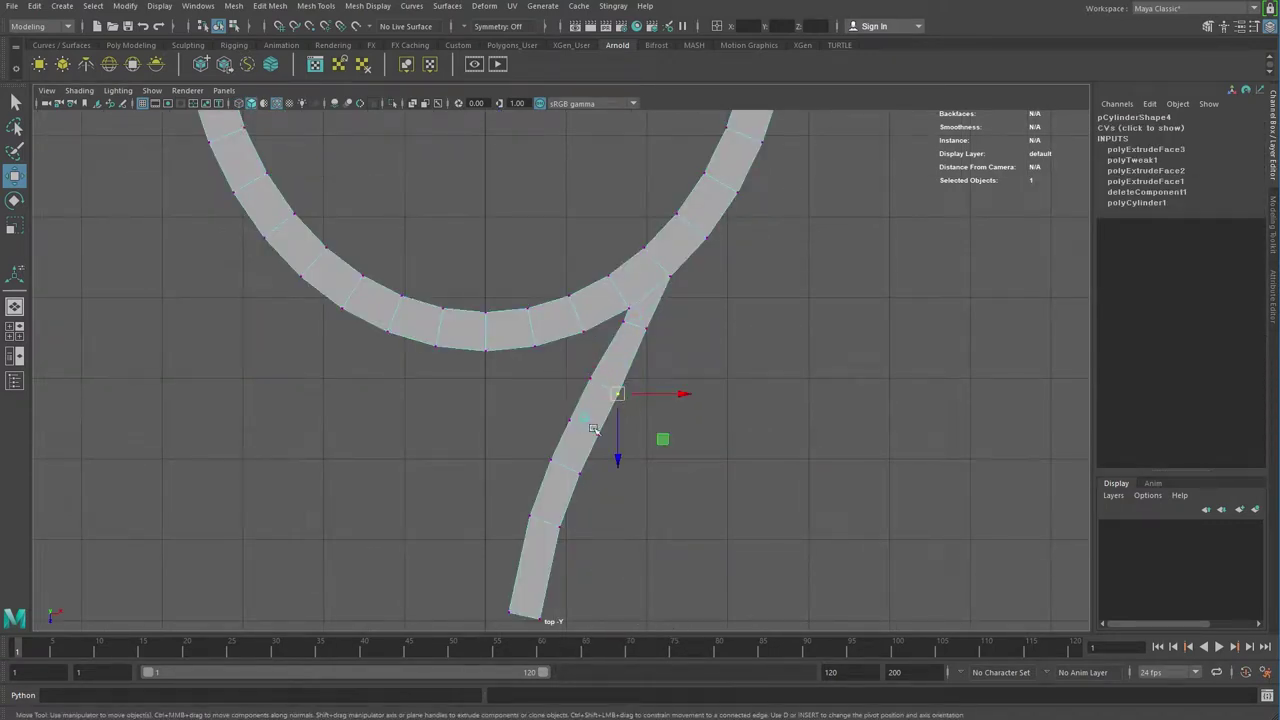
left_click(588, 461)
left_click(541, 611, "shift")
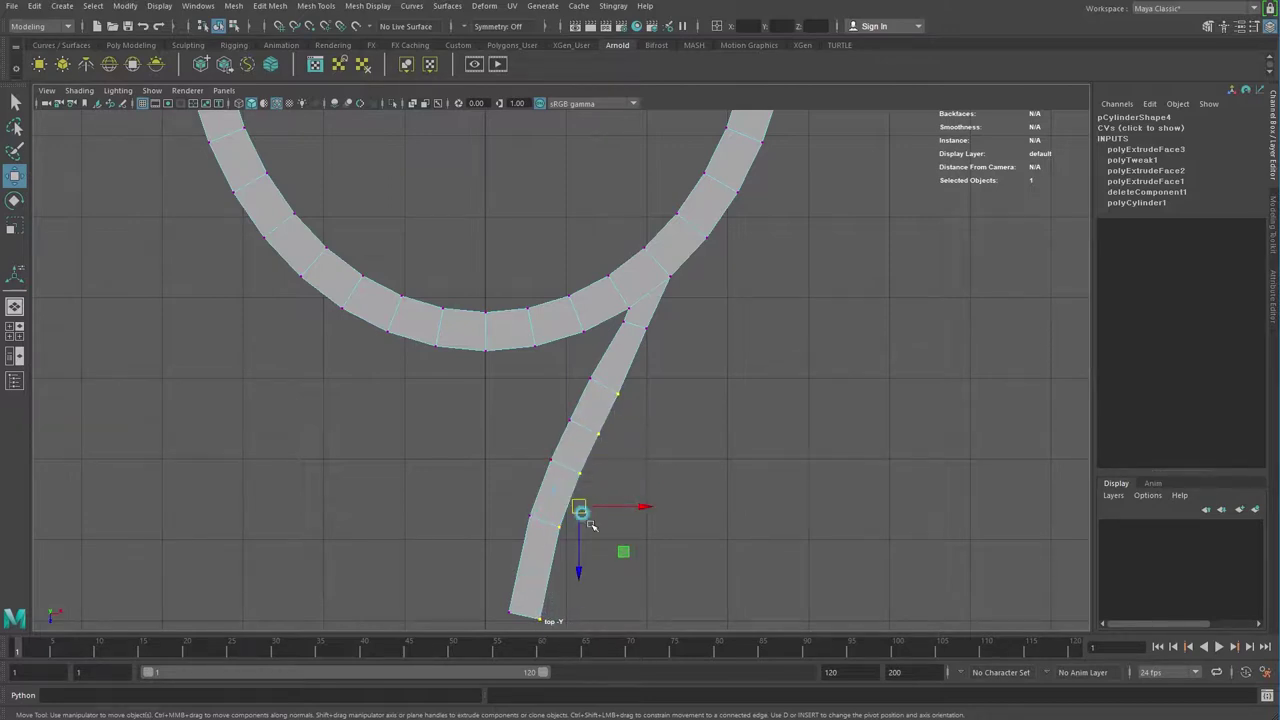
left_click_drag(578, 506, 571, 502)
left_click(640, 321)
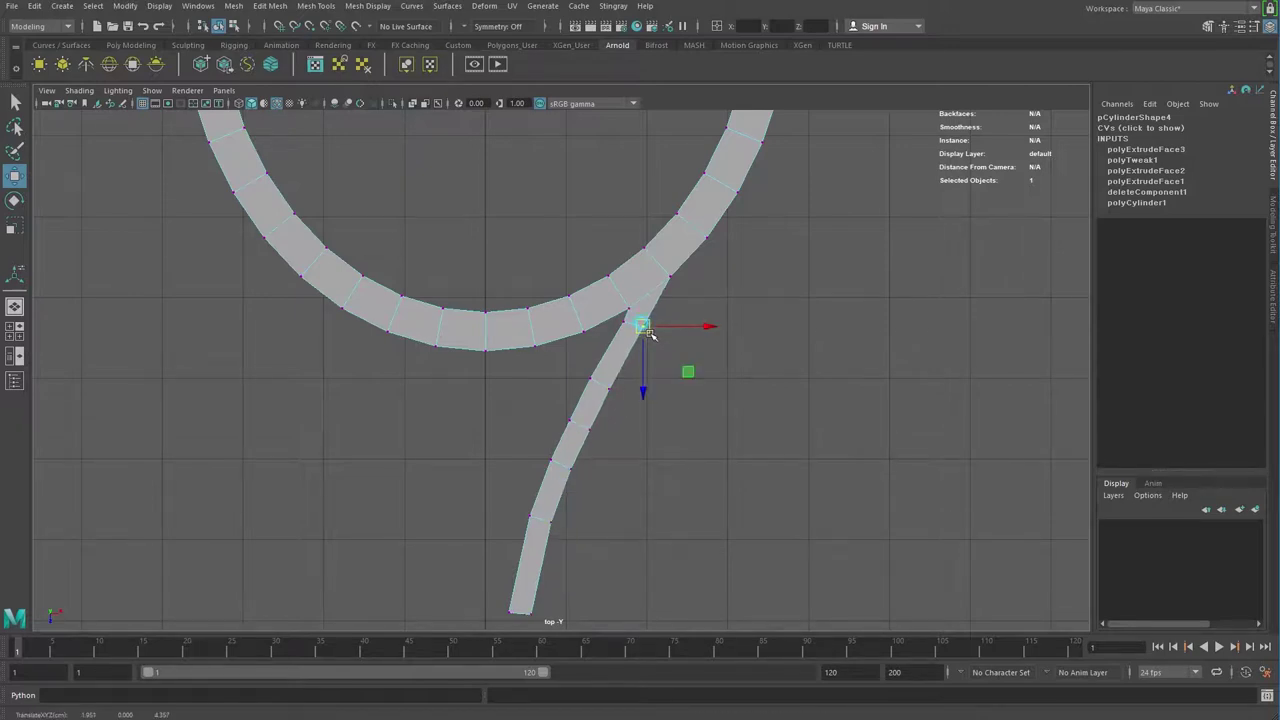
scroll(614, 423, "down", 2)
scroll(620, 463, "down", 1)
scroll(423, 503, "down", 1)
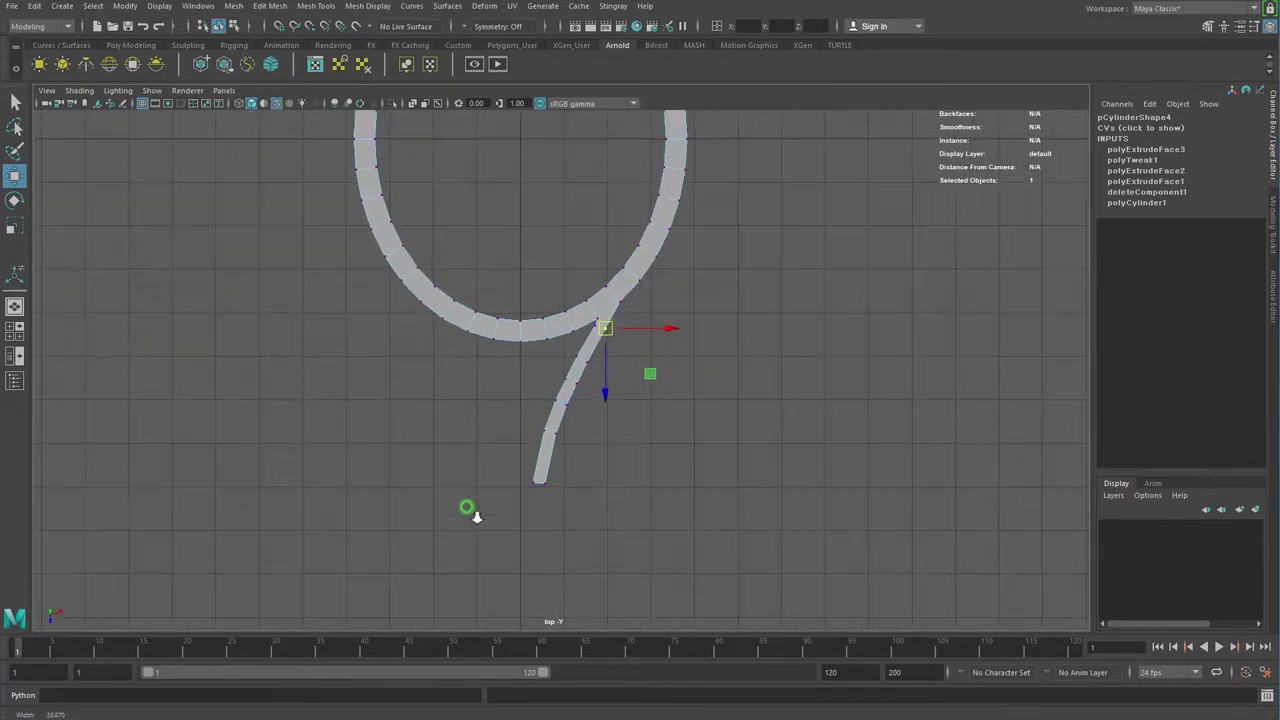
scroll(475, 515, "up", 3)
Step: Scale the strip's bottom-end vertices flat into a straight edge
left_click_drag(498, 580, 540, 600)
key("r")
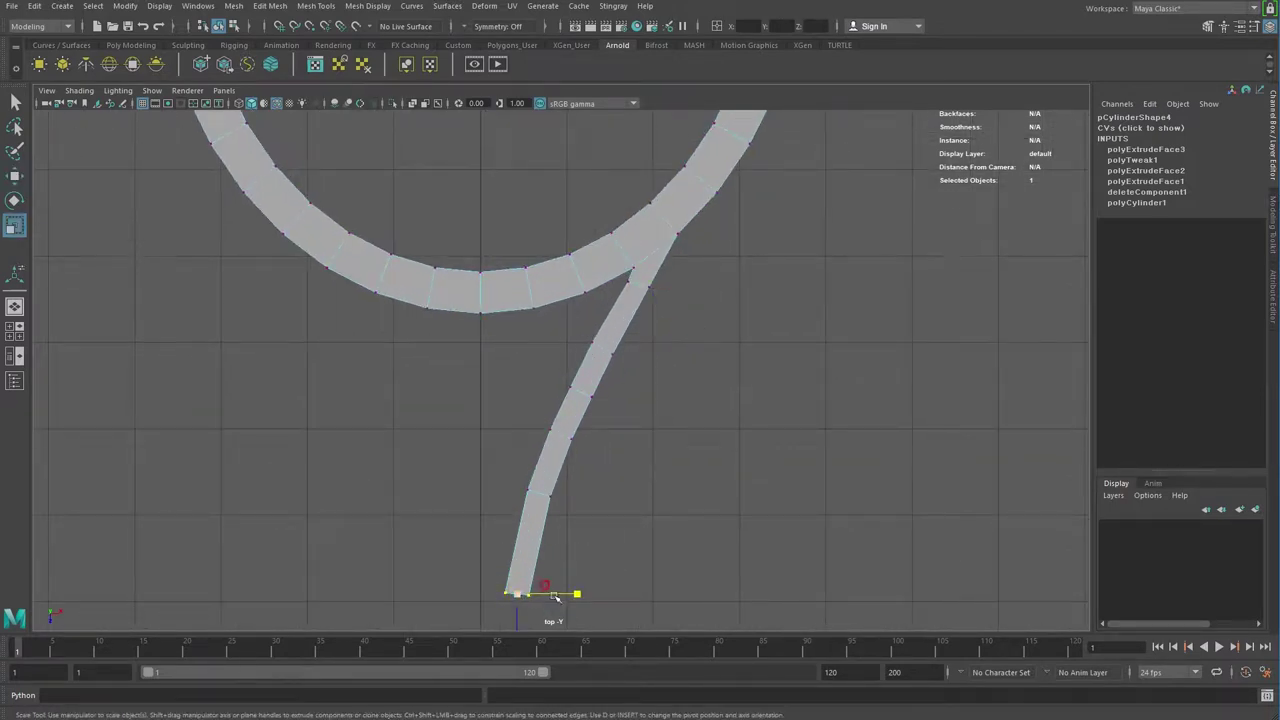
middle_click_drag(555, 597, 537, 514, "alt")
left_click_drag(517, 512, 517, 515)
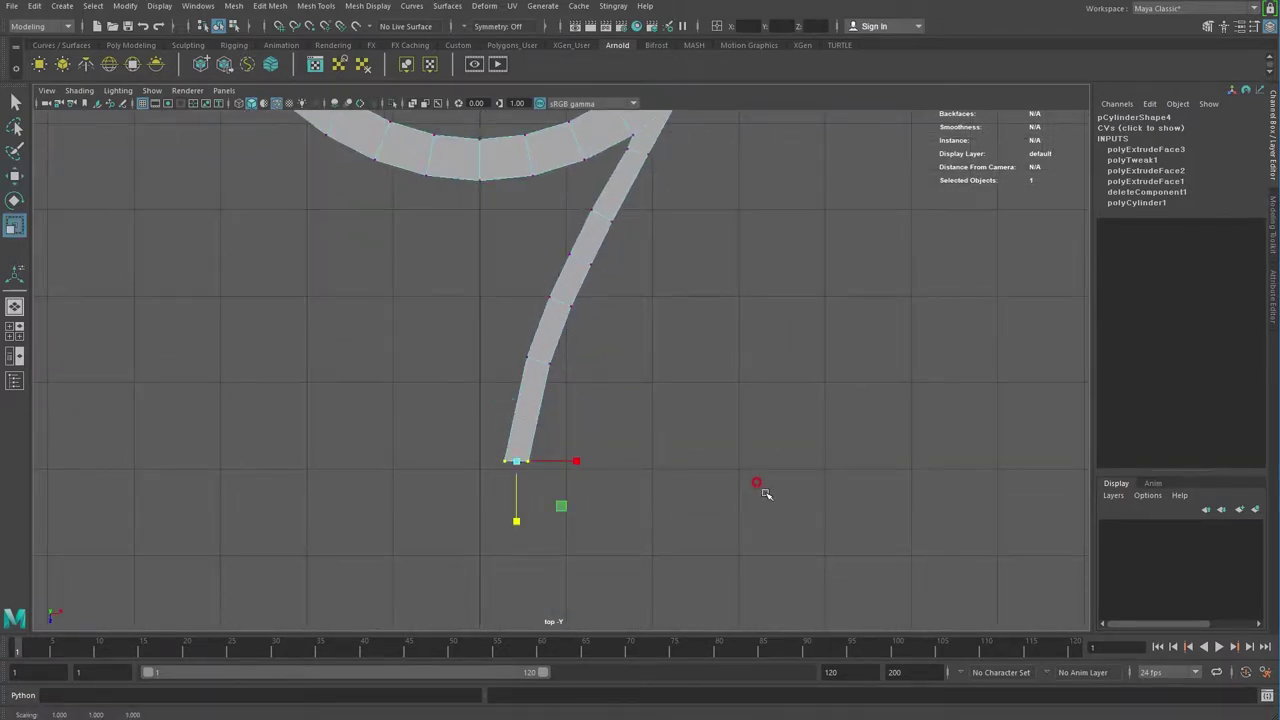
scroll(700, 480, "down", 2)
middle_click_drag(663, 466, 626, 528, "alt")
scroll(615, 480, "up", 1)
right_click_drag(571, 386, 571, 420, "shift")
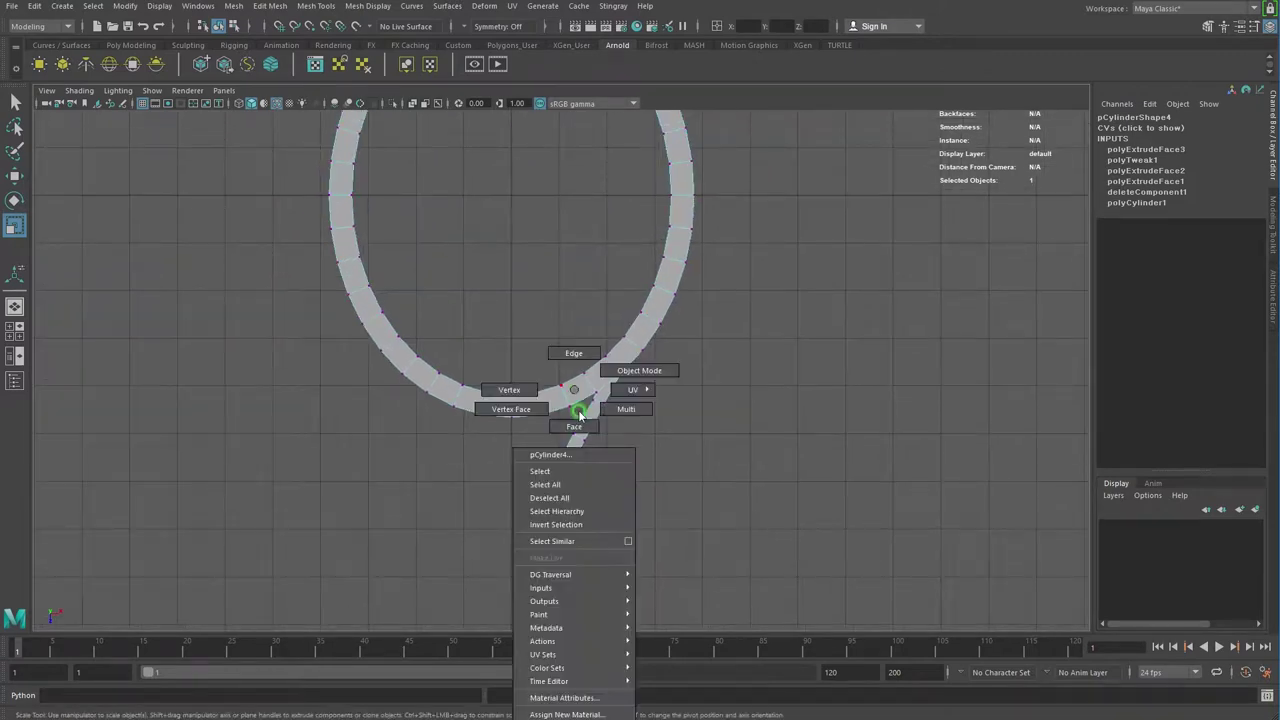
Step: Delete the faces of the loop's left half and return to Object Mode
scroll(578, 494, "down", 2)
left_click(548, 329)
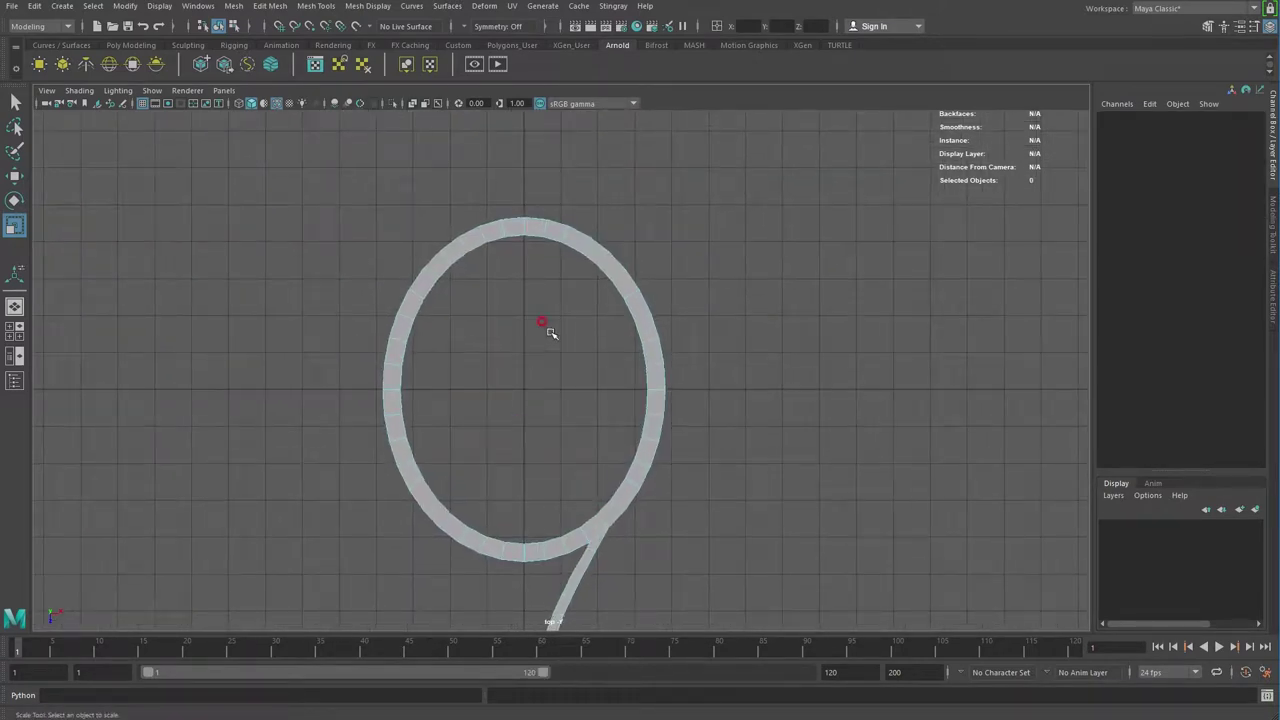
left_click_drag(340, 228, 508, 640)
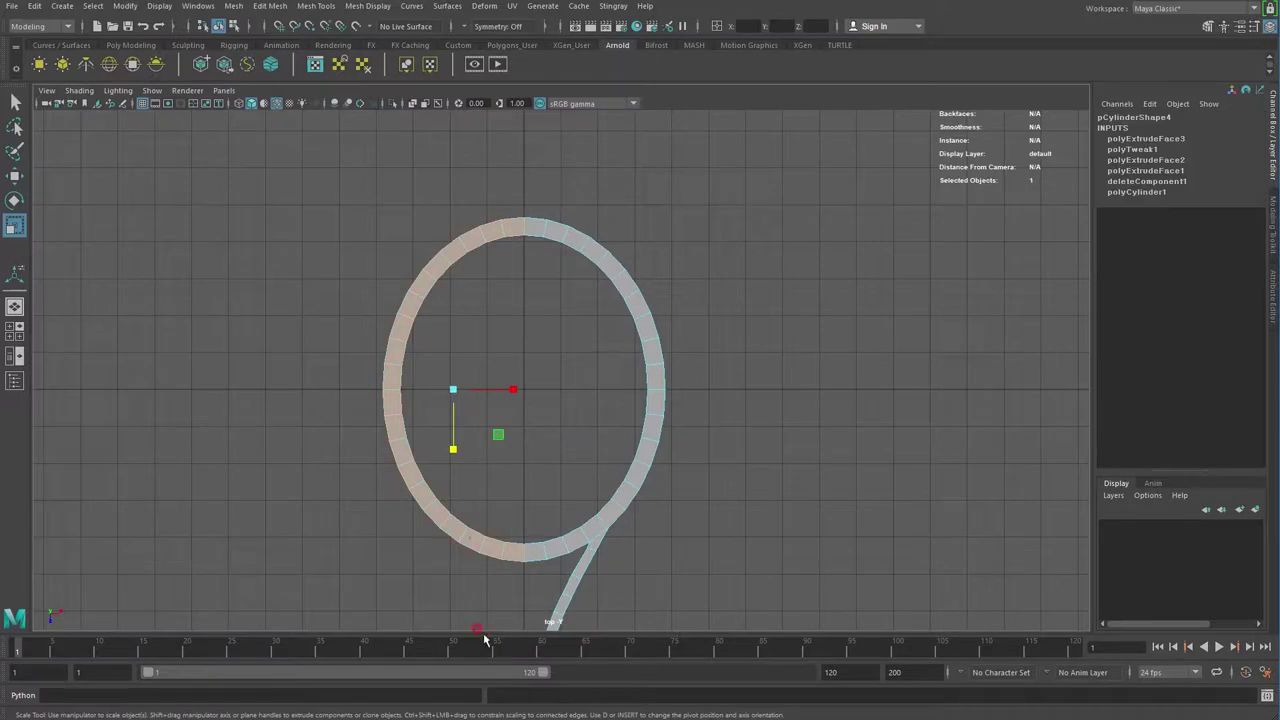
key("Delete")
left_click(562, 170)
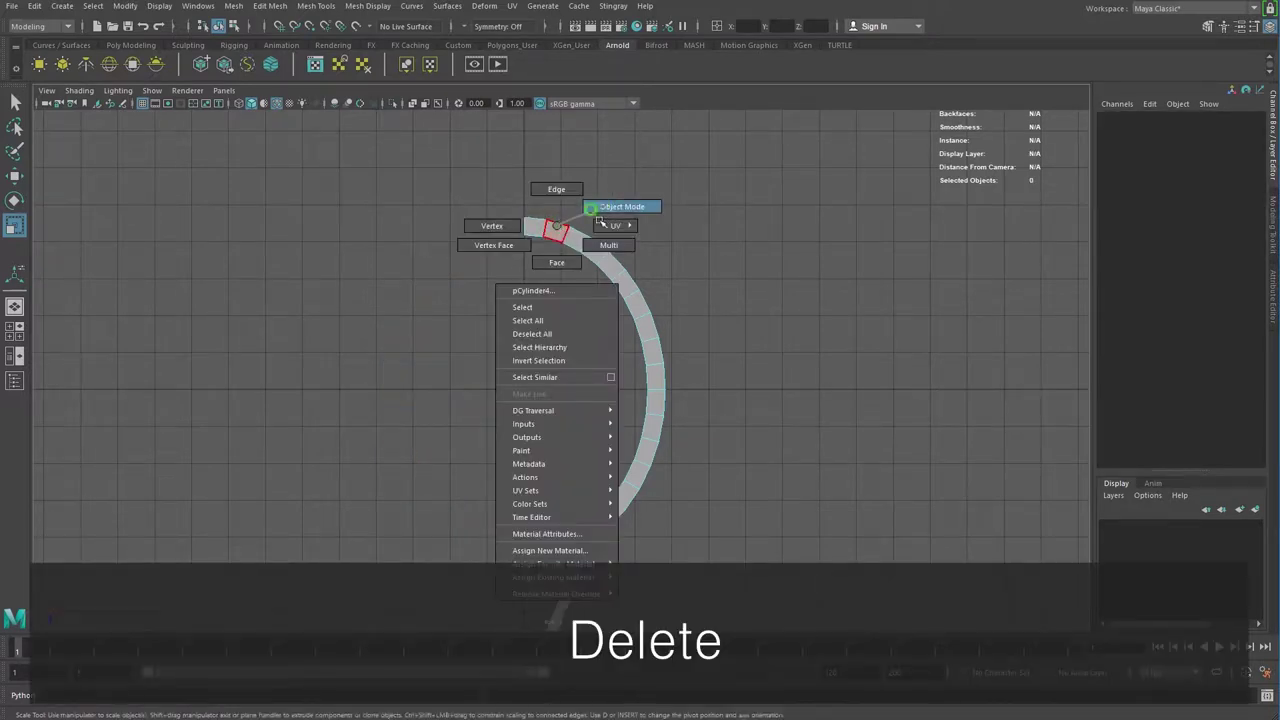
right_click_drag(557, 229, 610, 203)
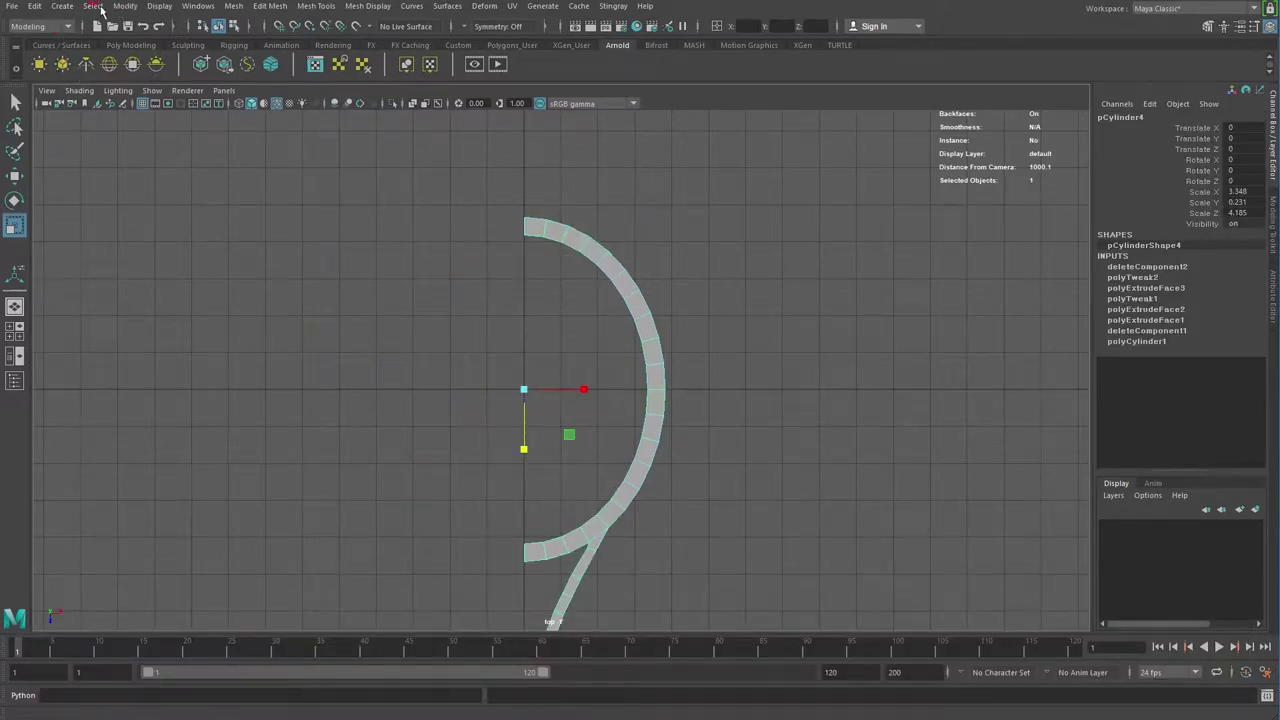
Step: Duplicate Special with reset settings, Instance geometry and Scale X -1 to mirror the half frame
left_click(33, 8)
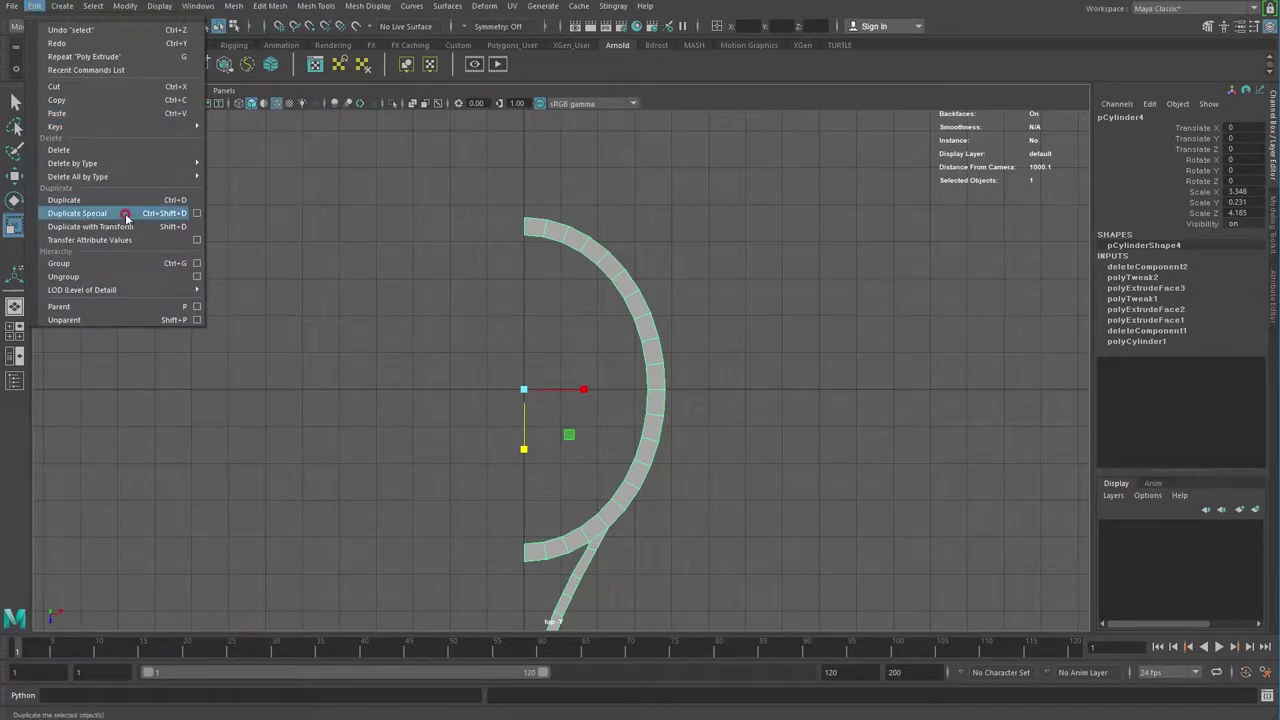
left_click(197, 215)
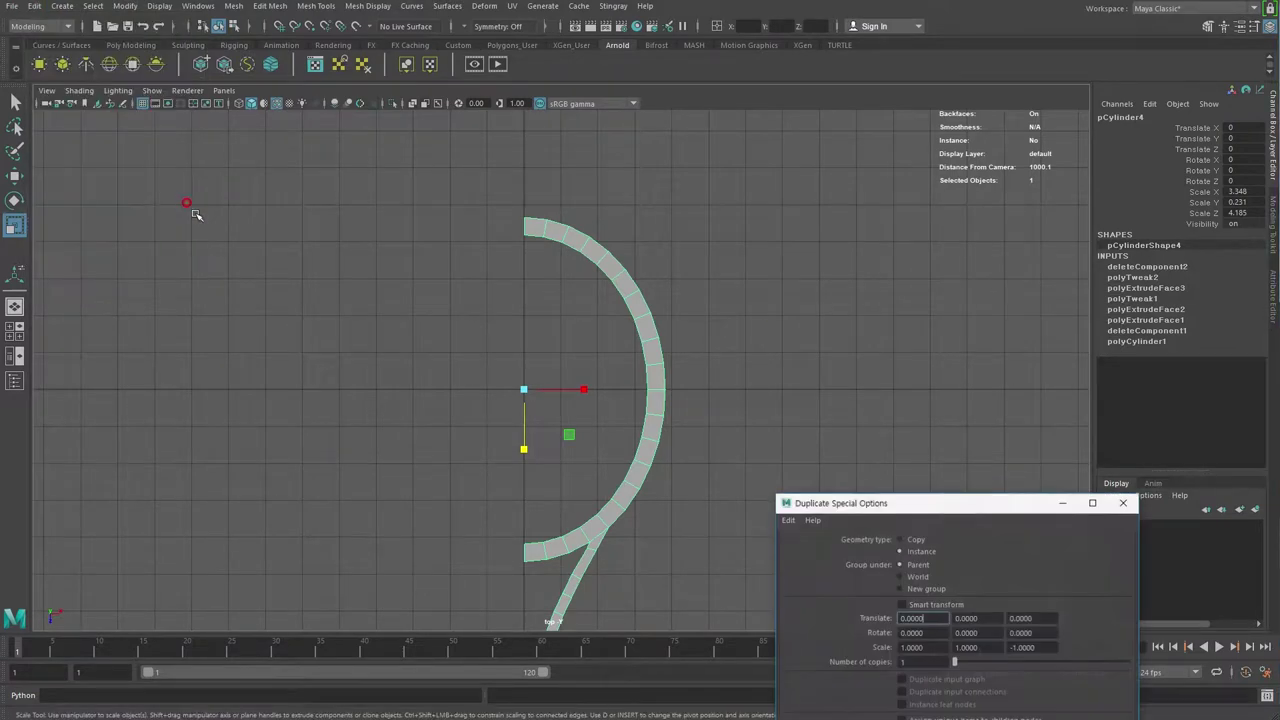
left_click_drag(966, 509, 861, 262)
left_click(688, 285)
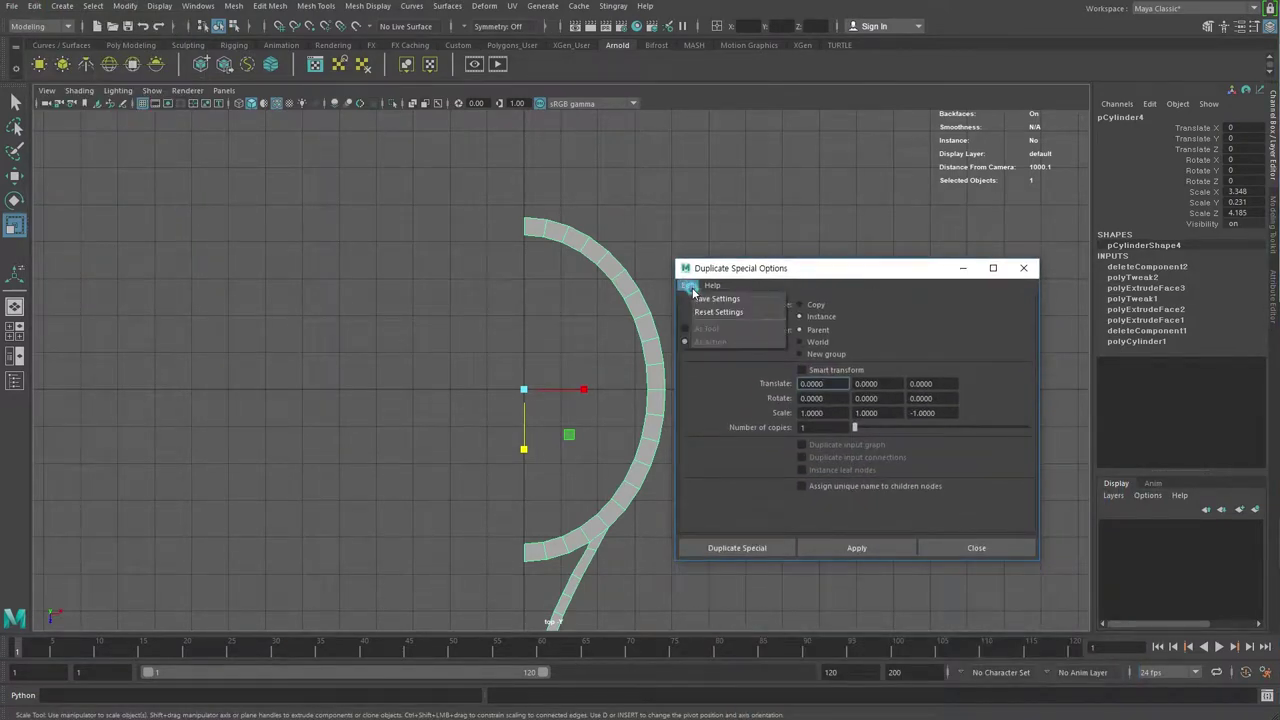
left_click(713, 314)
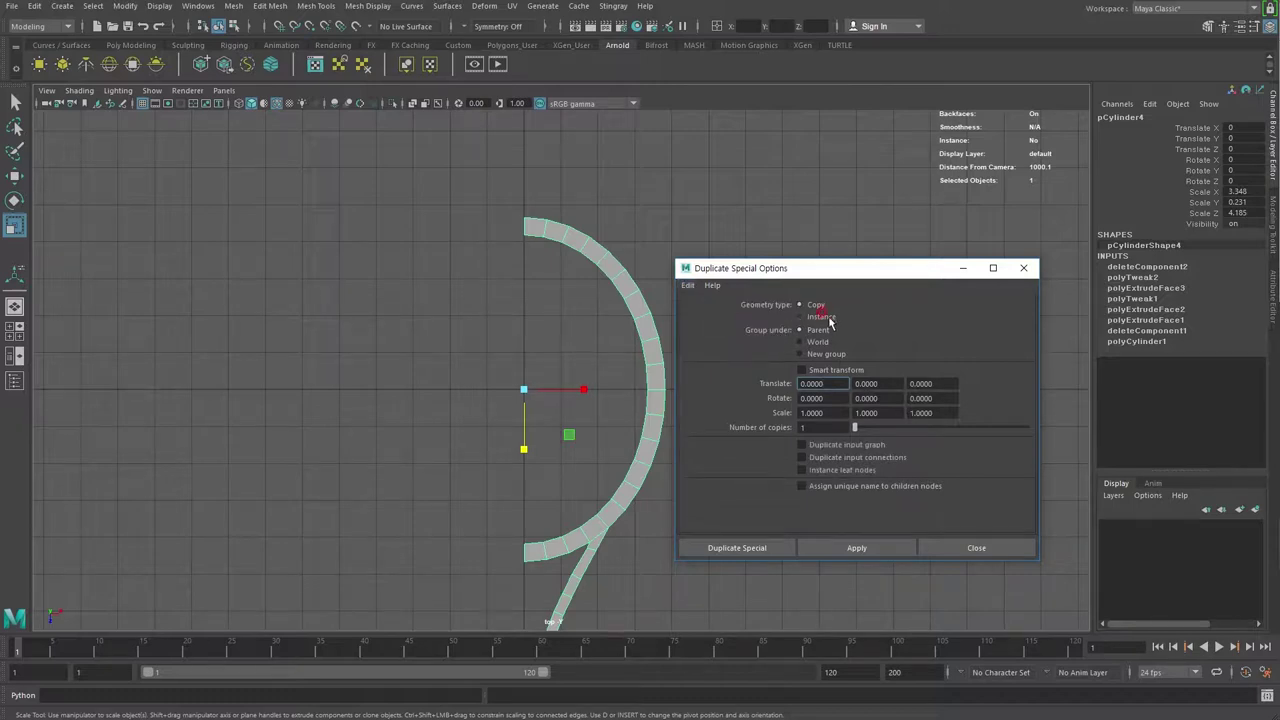
left_click(821, 317)
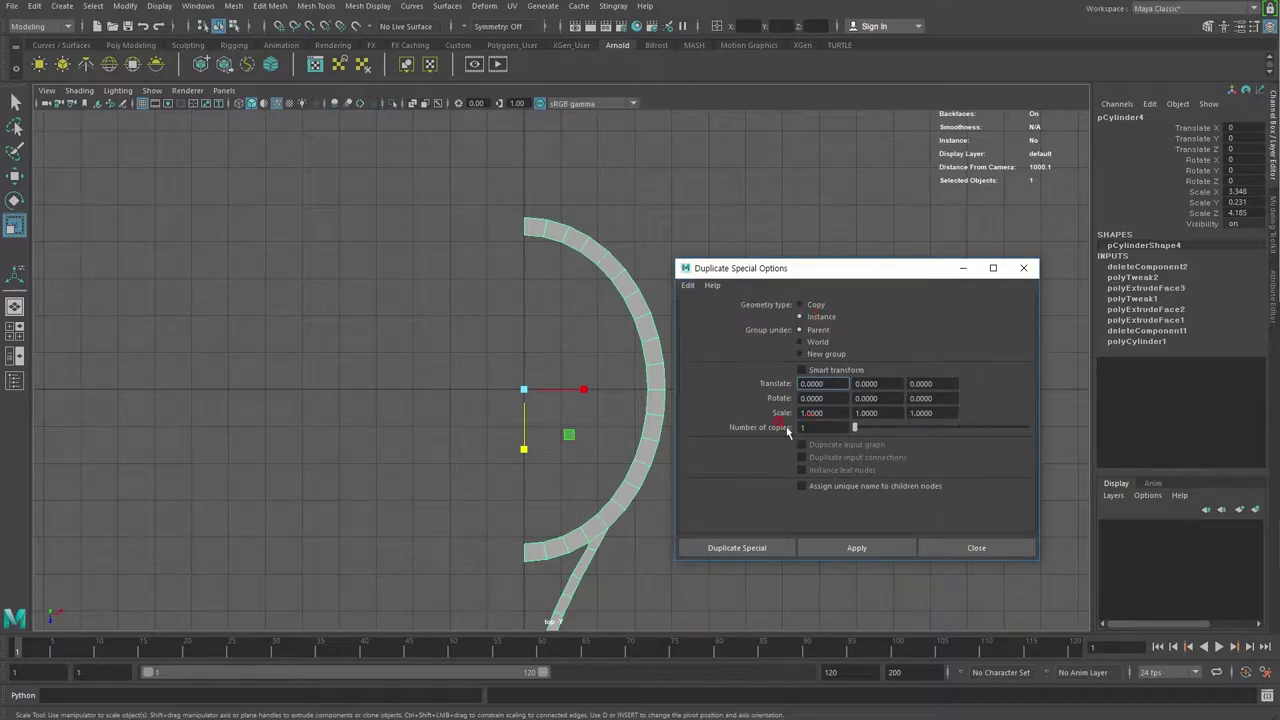
left_click_drag(829, 410, 765, 412)
type("-1")
left_click(857, 548)
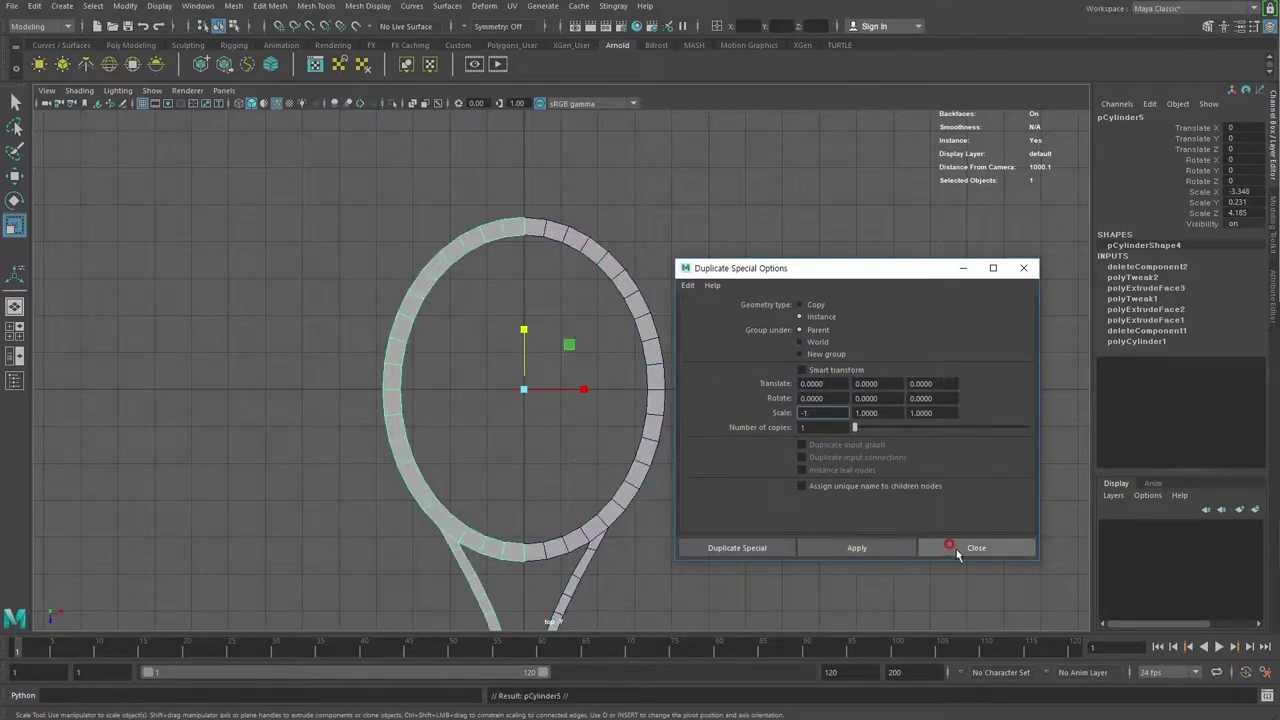
left_click(948, 548)
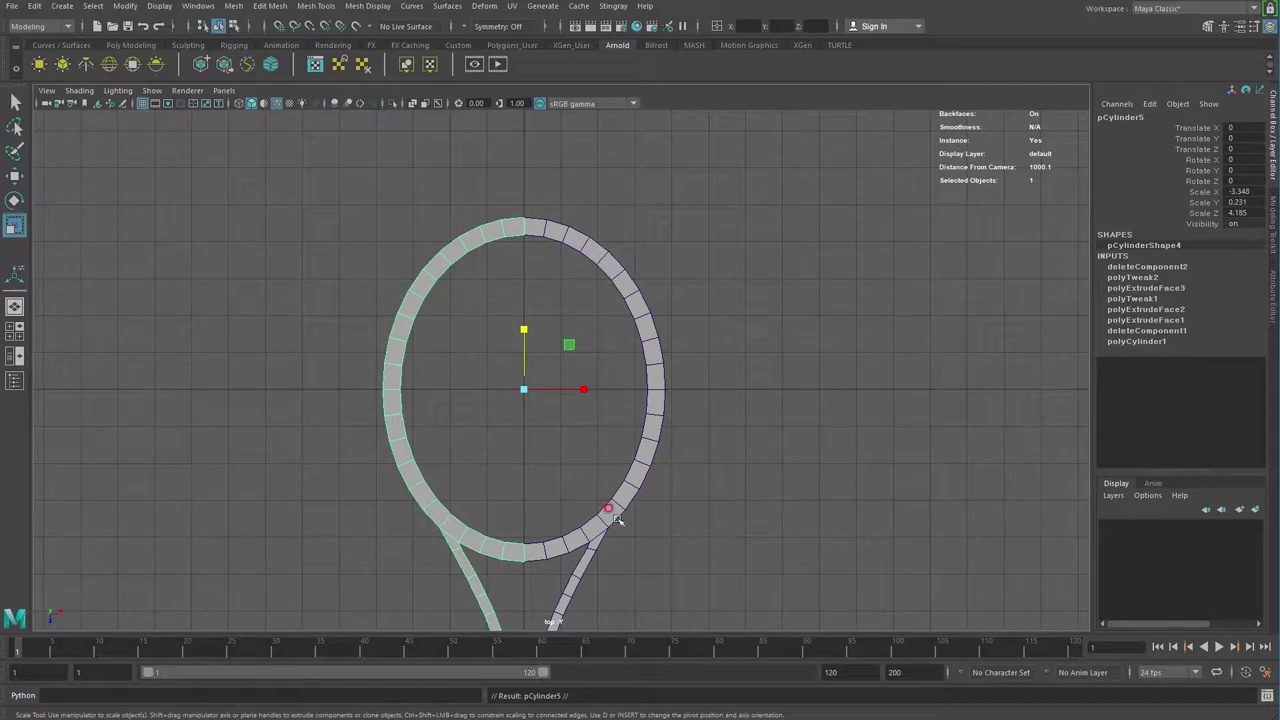
Step: In vertex mode, move a vertex down along the right handle branch
middle_click_drag(617, 520, 580, 443, "alt")
scroll(566, 508, "down", 2)
middle_click_drag(569, 516, 572, 520, "alt")
scroll(521, 505, "up", 1)
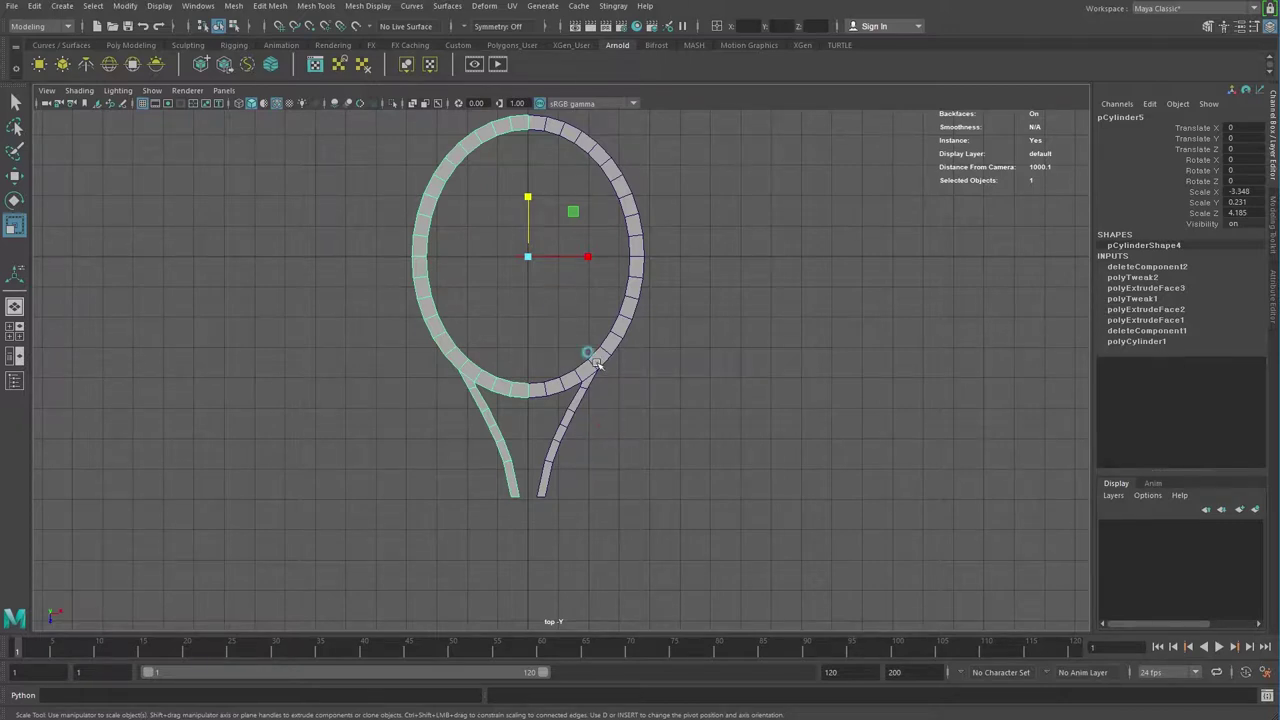
right_click(545, 363)
left_click(651, 449)
scroll(651, 449, "up", 2)
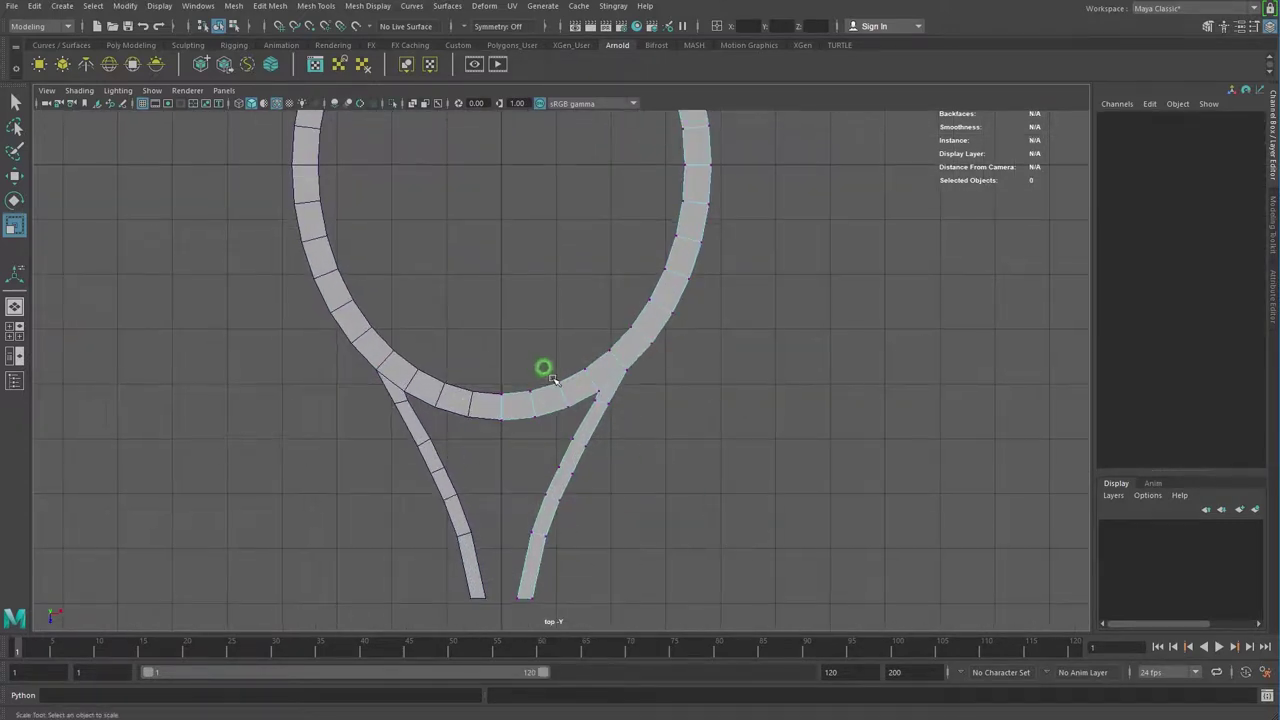
scroll(564, 377, "up", 2)
left_click(585, 387)
key("w")
left_click_drag(600, 394, 565, 453)
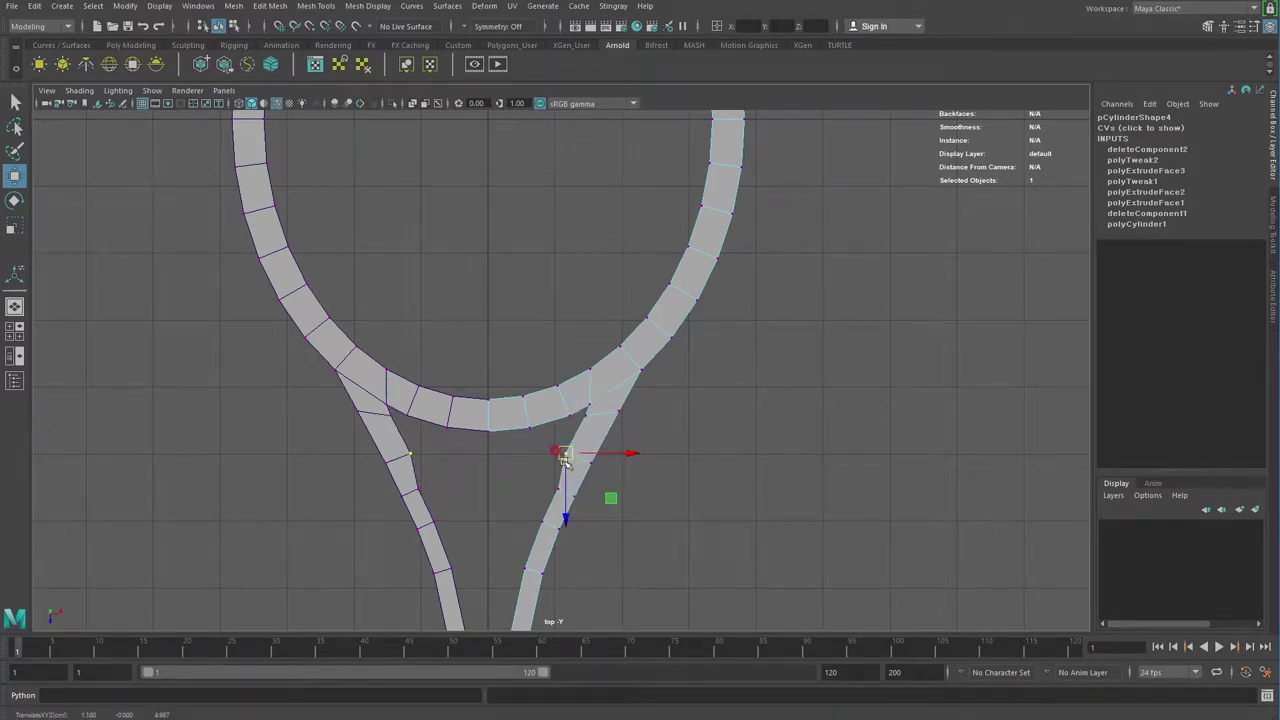
Step: Slide a branch vertex further down and delete the extra edges and edge loops from the branches
left_click_drag(562, 465, 550, 500)
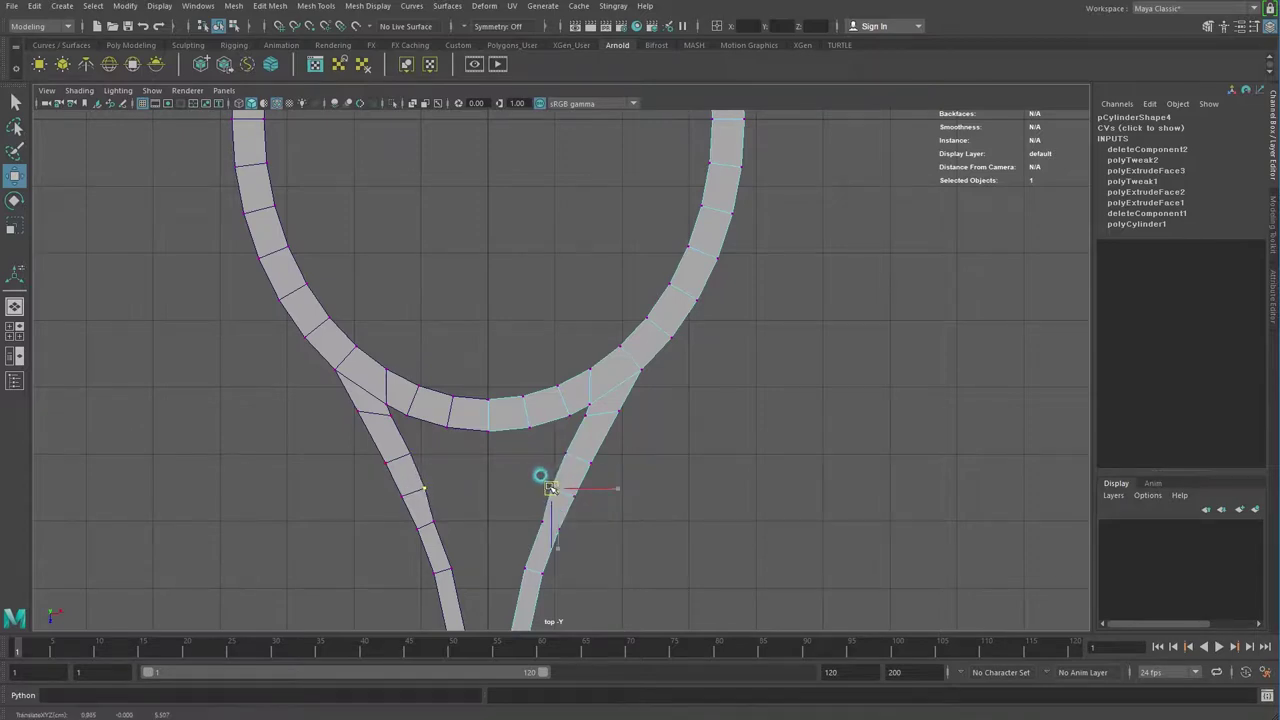
middle_click_drag(537, 548, 552, 458, "alt")
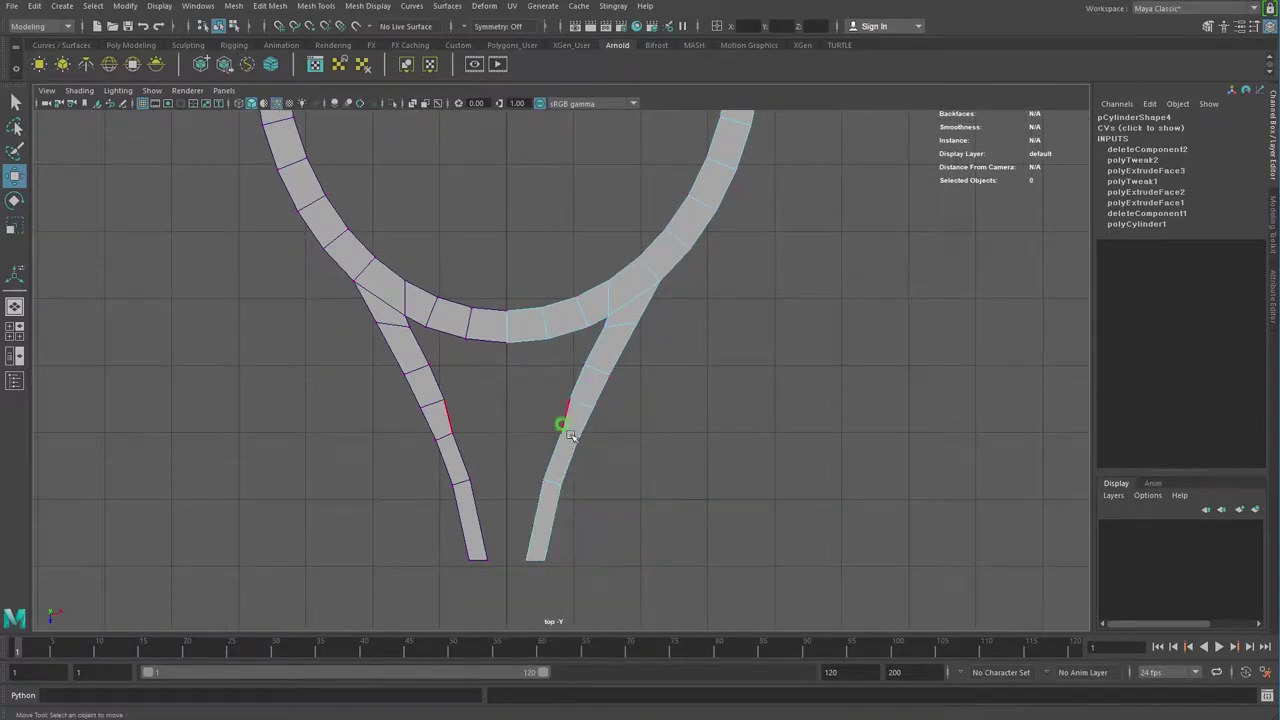
left_click(568, 436)
key("Delete")
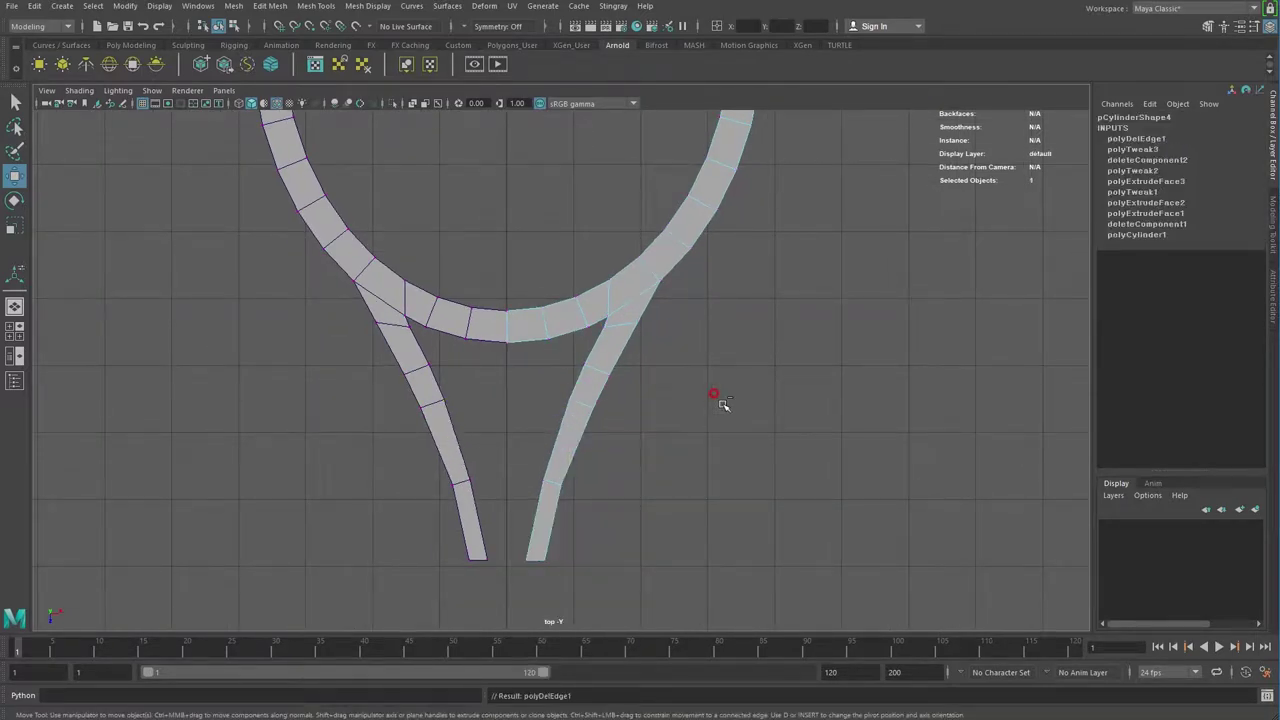
double_click(587, 363)
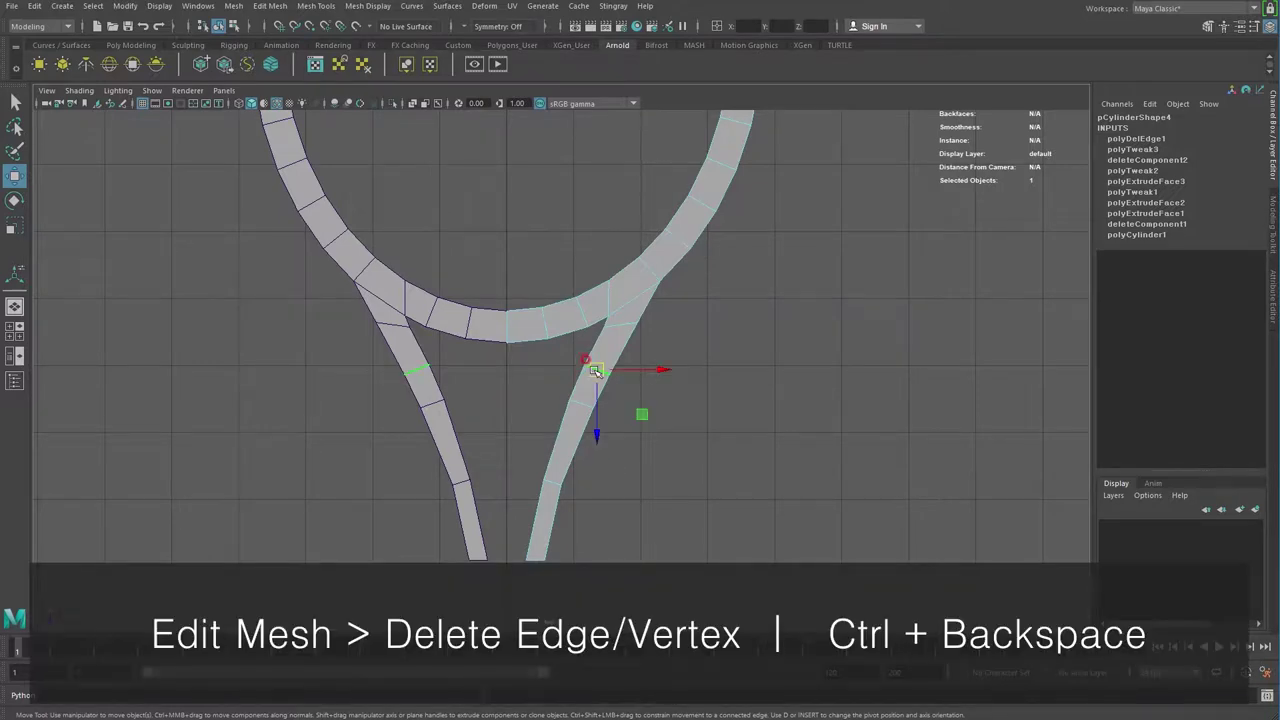
key("ctrl+BackSpace")
double_click(553, 467)
right_click_drag(553, 487, 500, 443)
Step: Smooth the right branch and pull its bottom vertex left toward the other branch
left_click(528, 480)
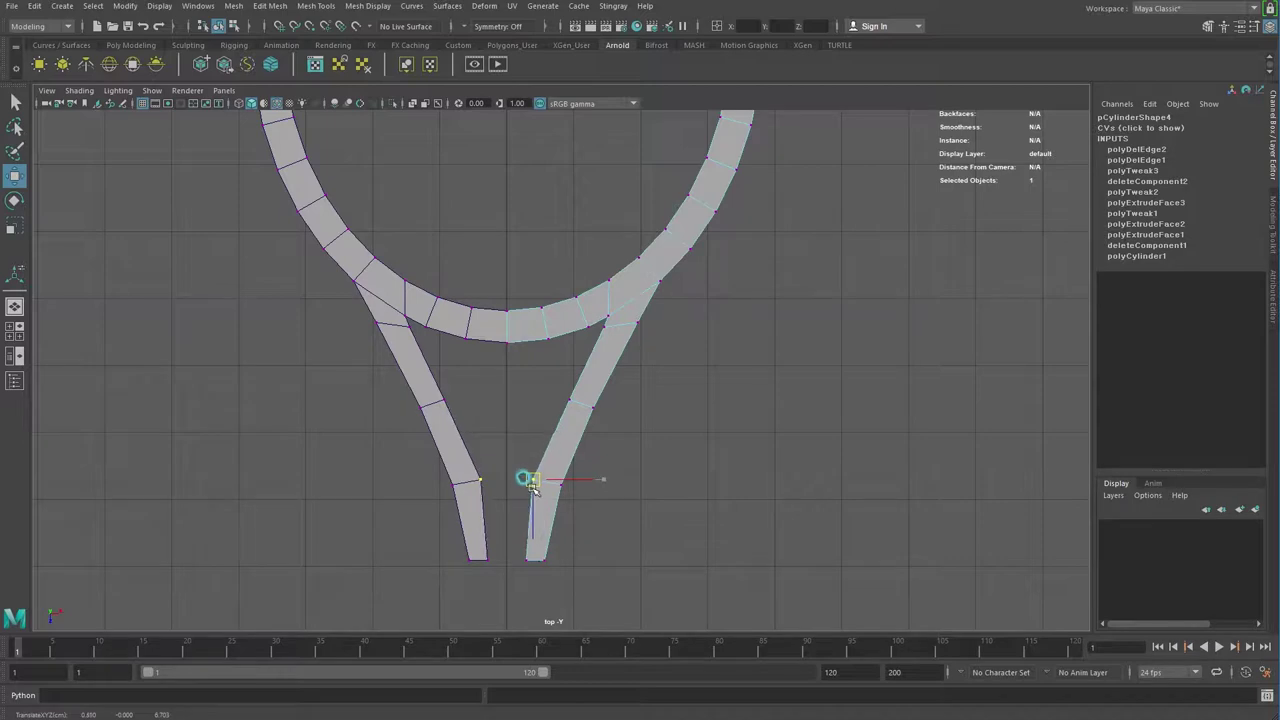
left_click_drag(531, 484, 533, 482)
left_click(565, 397)
left_click(526, 559)
left_click_drag(567, 569, 558, 562)
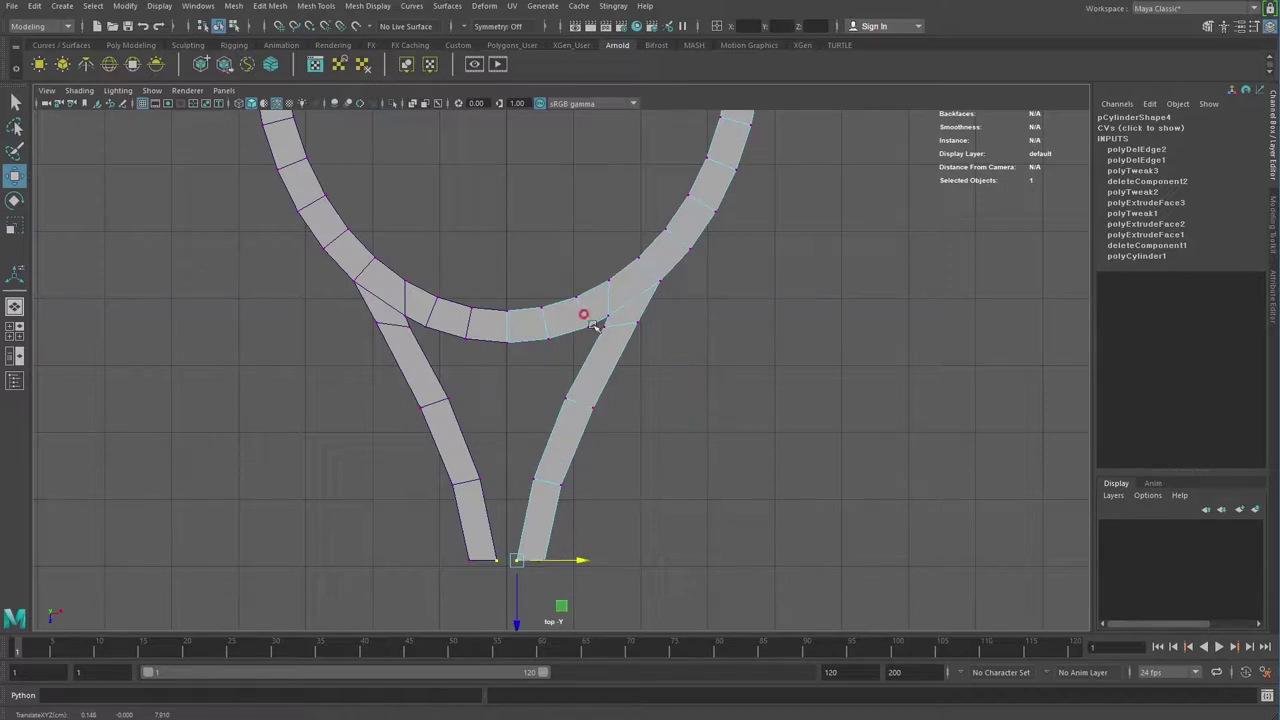
right_click_drag(593, 325, 677, 391)
left_click(636, 334)
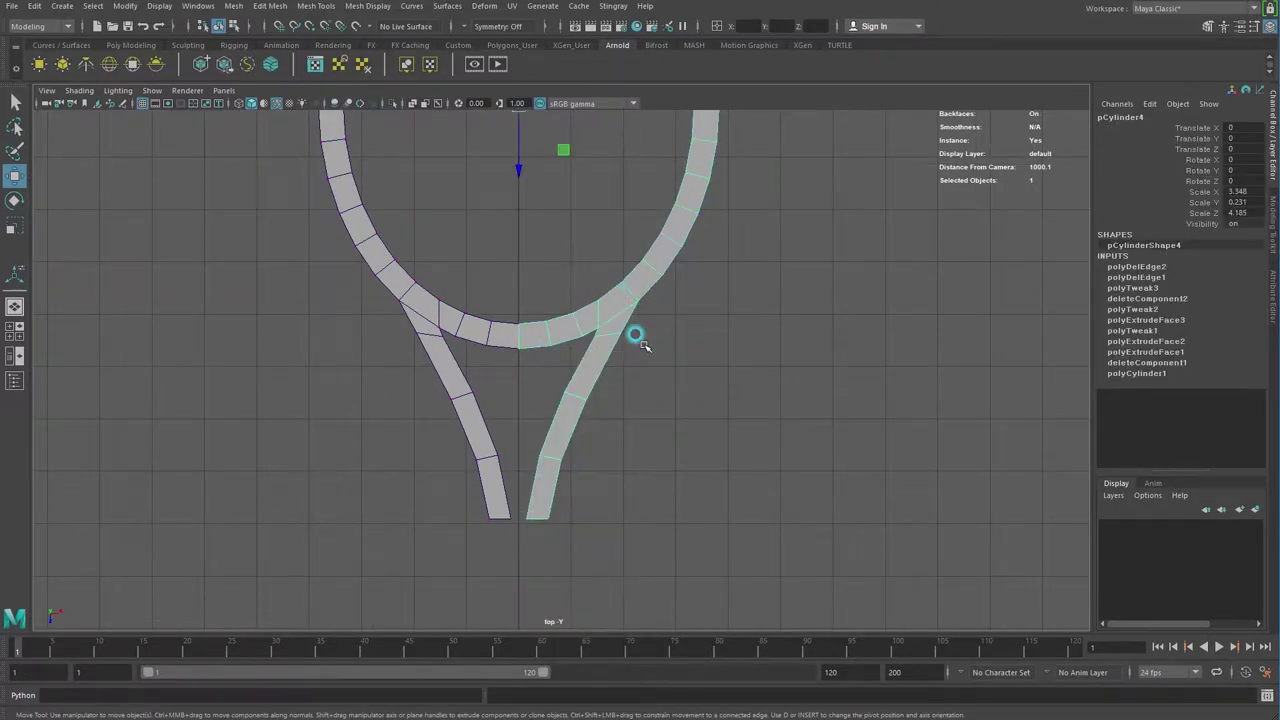
Step: In perspective view, extrude both handle end faces and pull them outward
key("space")
key("space")
mouse_move(737, 434)
left_mouse_down("alt")
mouse_move(480, 568)
mouse_move(540, 405)
left_mouse_up("alt")
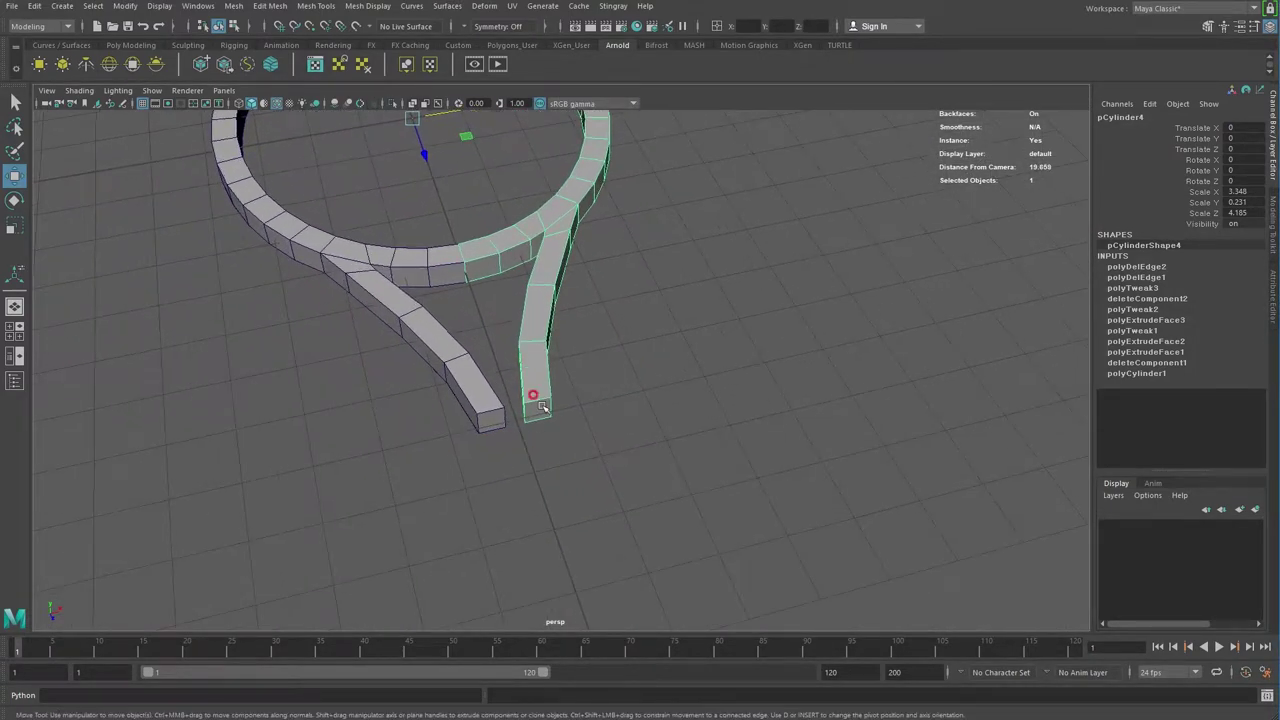
right_click_drag(541, 405, 547, 437)
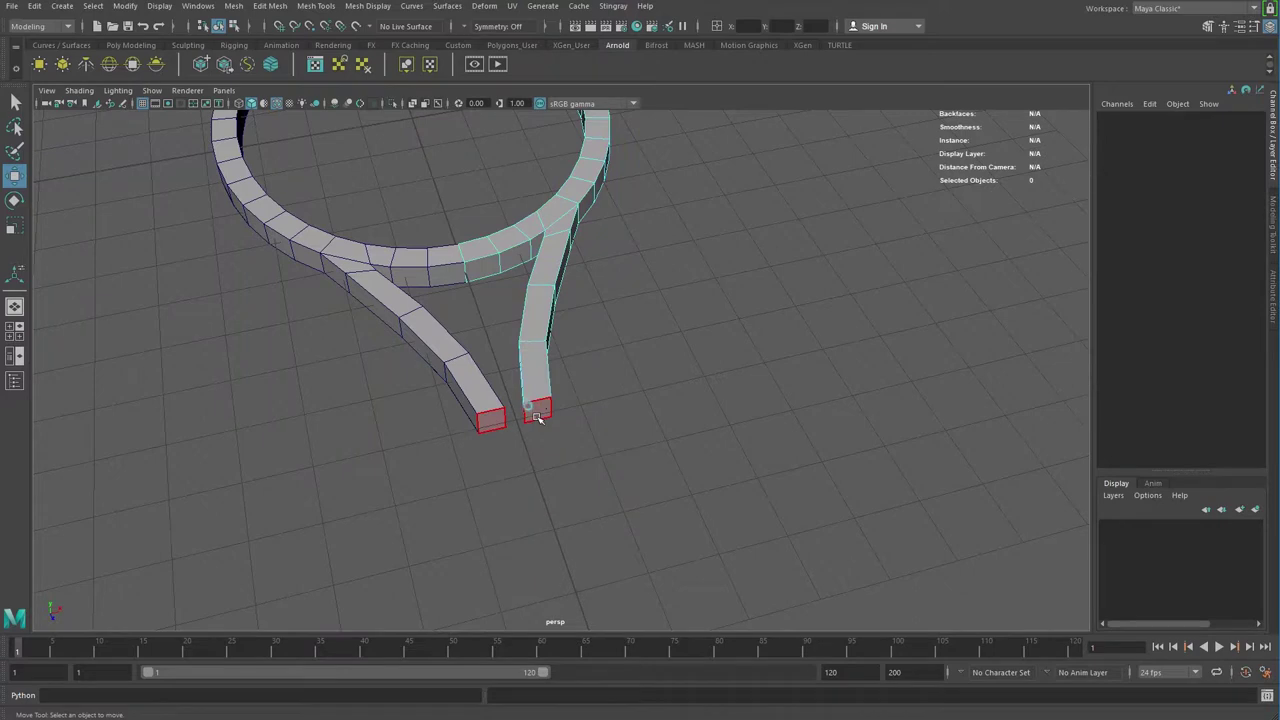
left_click(532, 412)
middle_click_drag(565, 430, 562, 525, "alt")
mouse_move(561, 532)
left_mouse_down()
mouse_move(614, 480)
mouse_move(645, 478)
left_mouse_up()
key("t")
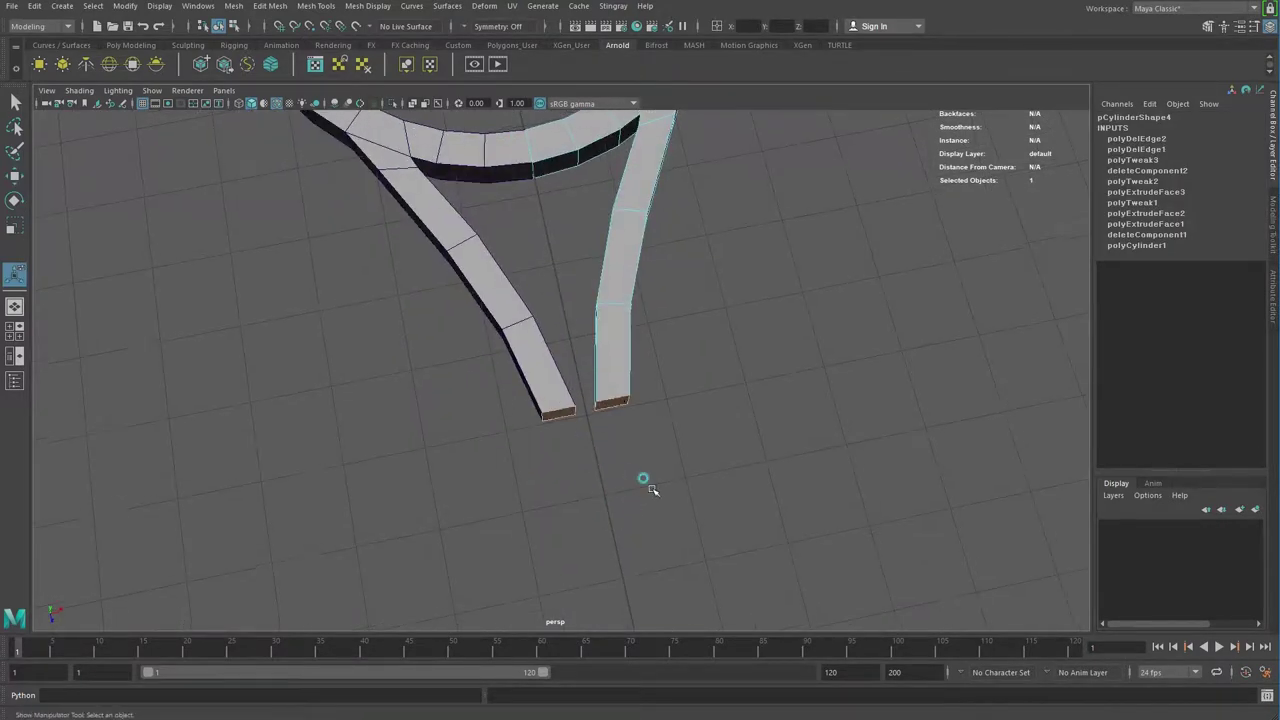
mouse_move(594, 500)
left_mouse_down("alt")
mouse_move(608, 500)
mouse_move(614, 371)
mouse_move(597, 406)
mouse_move(551, 377)
mouse_move(610, 401)
left_mouse_up("alt")
right_click(615, 367)
left_click_drag(638, 317, 550, 370)
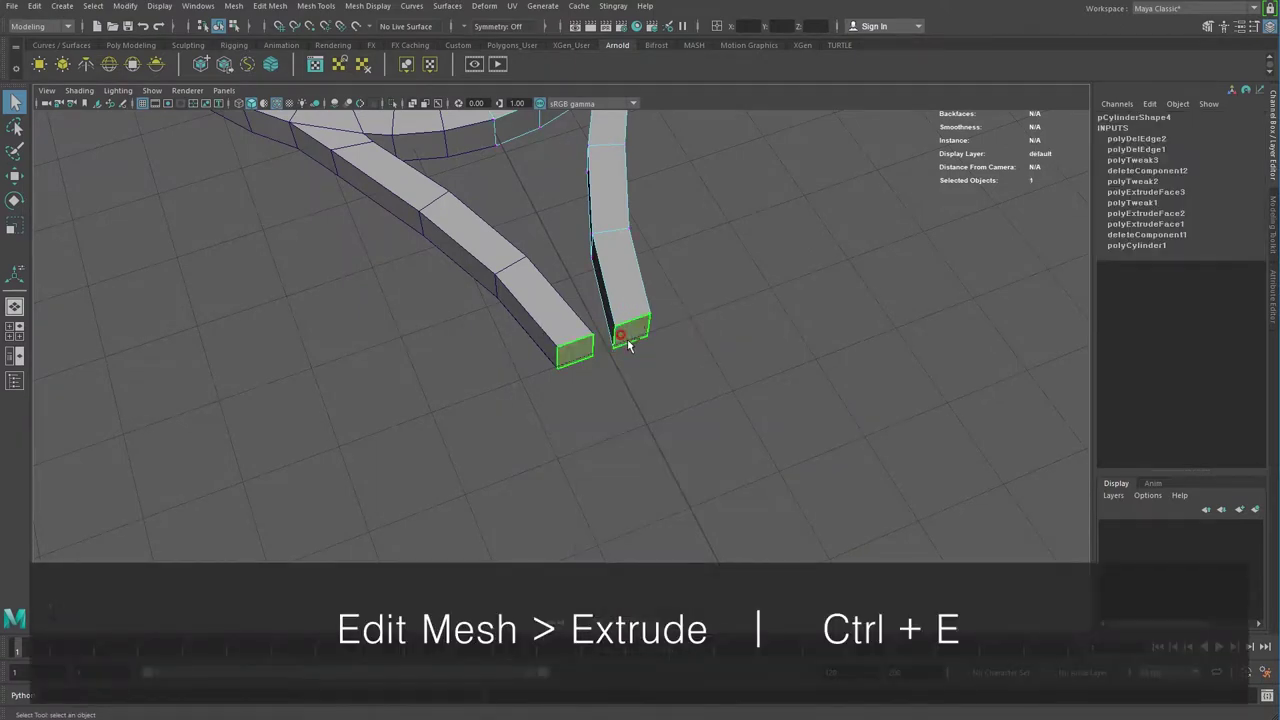
key("ctrl+e")
mouse_move(650, 368)
left_mouse_down()
mouse_move(660, 381)
mouse_move(634, 443)
mouse_move(601, 457)
left_mouse_up()
Step: Extrude one throat arm's end faces and set their X position to 0 so the arms meet
left_click(634, 441)
key("ctrl+e")
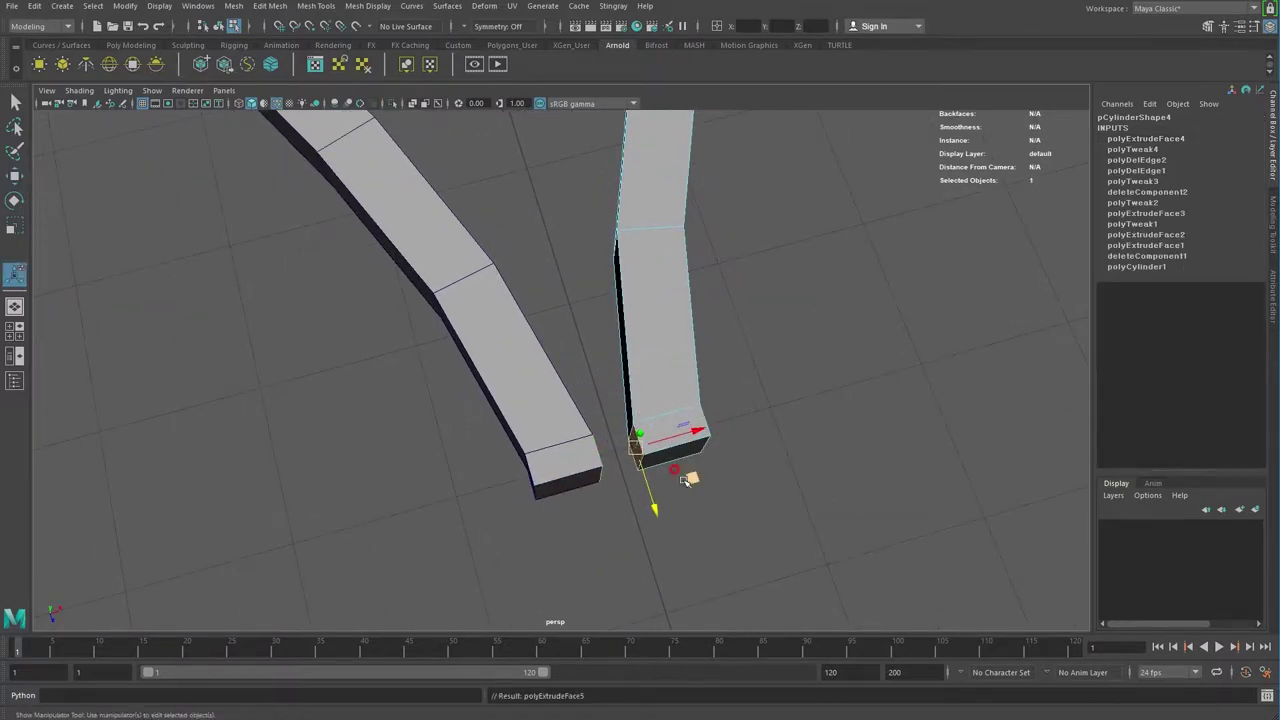
left_click_drag(598, 458, 592, 461)
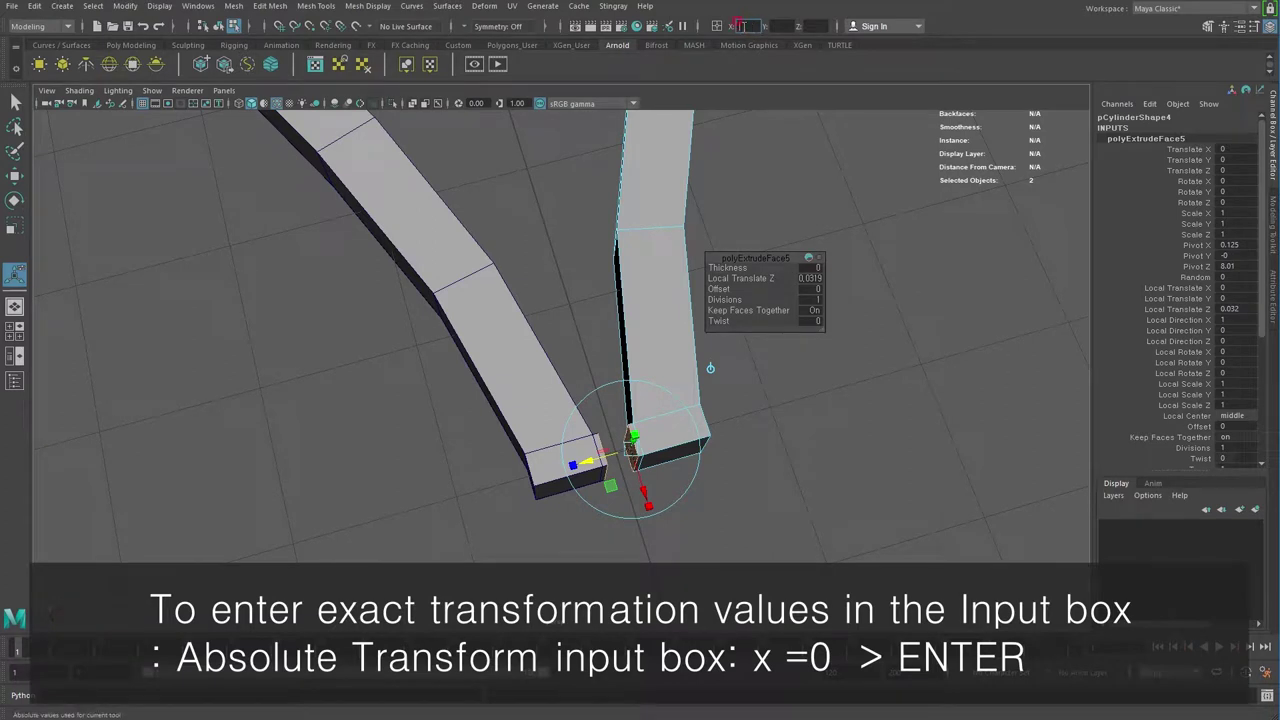
type("0")
key("Return")
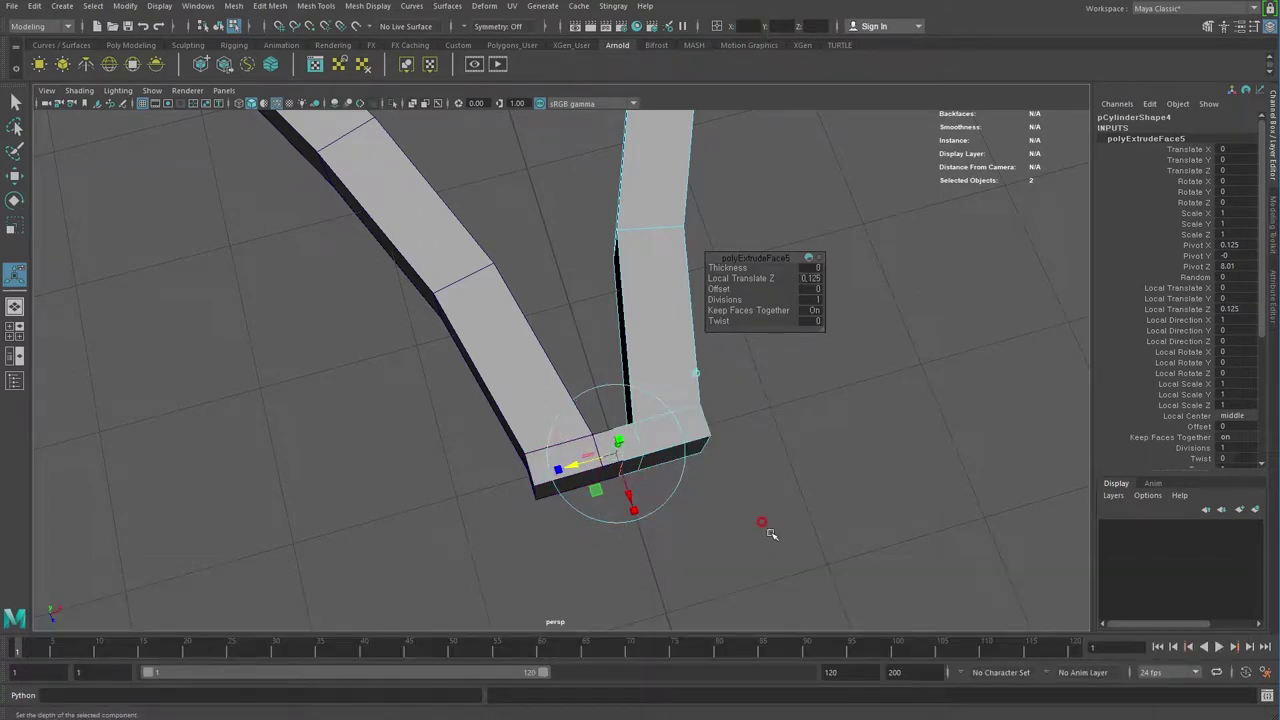
left_click(728, 512)
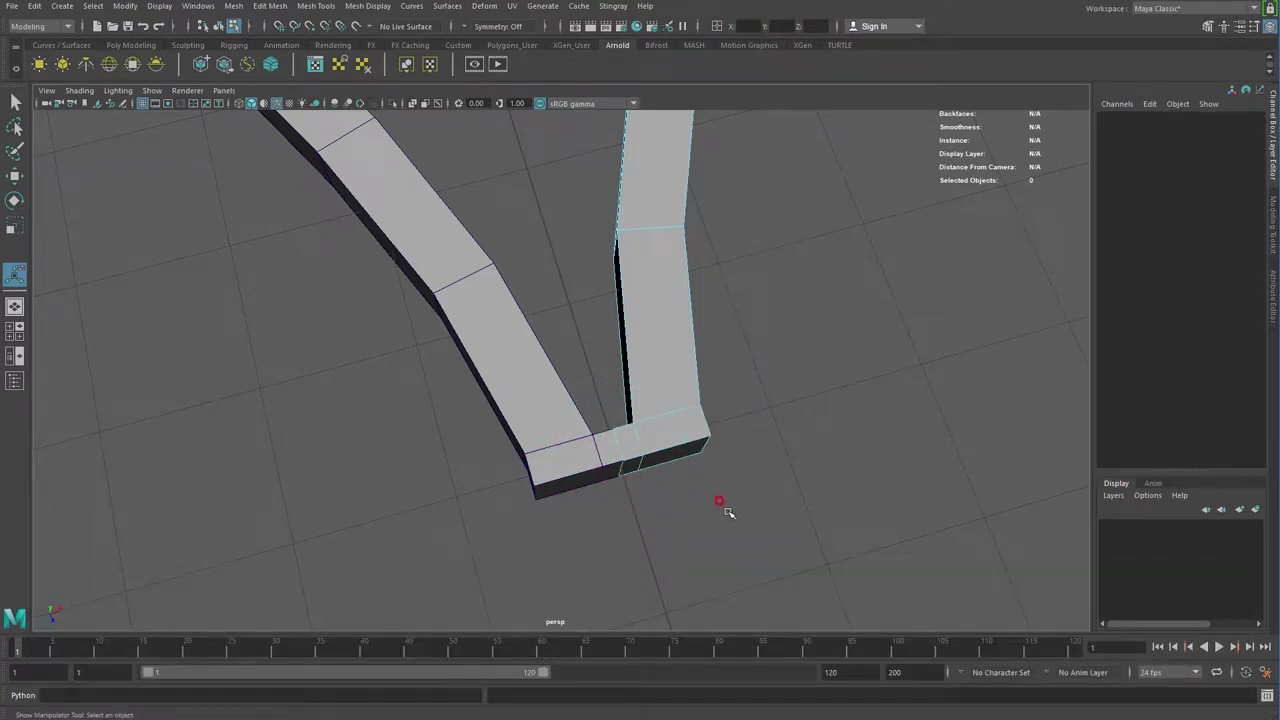
right_click_drag(670, 446, 727, 422)
mouse_move(829, 514)
left_mouse_down("alt")
mouse_move(683, 462)
mouse_move(677, 497)
left_mouse_up("alt")
key("space")
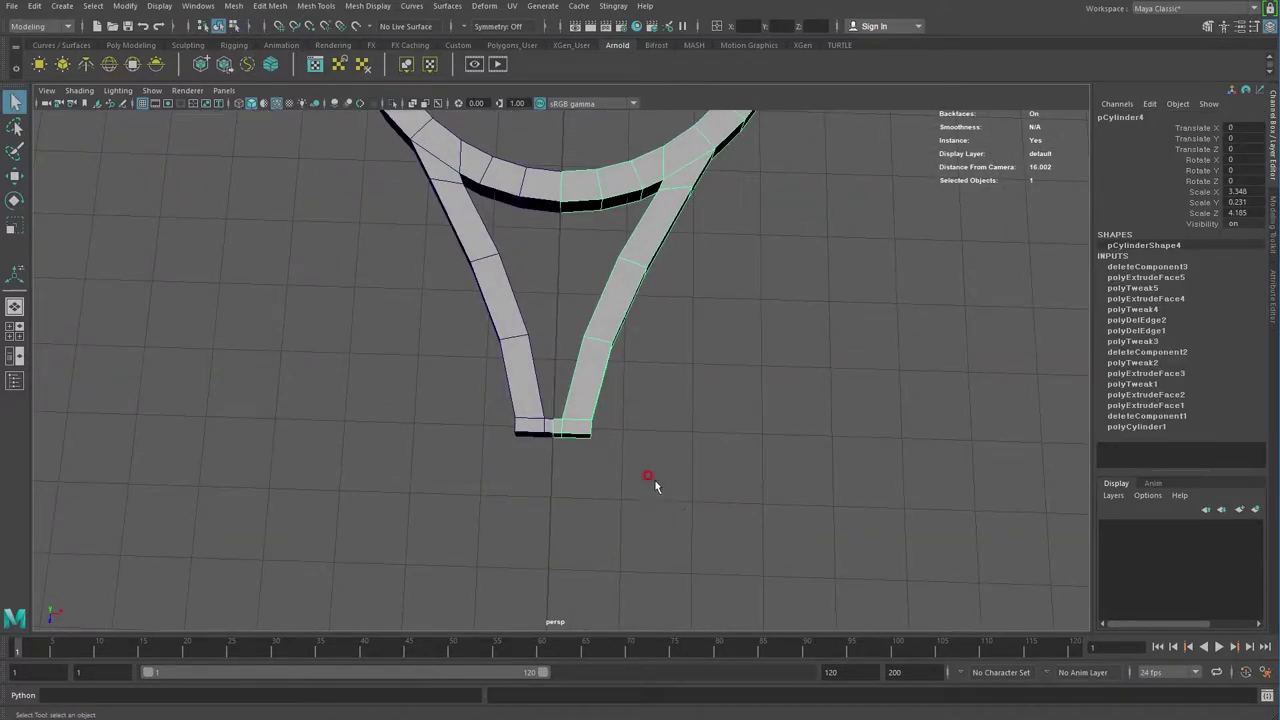
Step: In the top view, move the throat's bottom vertices to the right along X
key("space")
scroll(457, 469, "up", 3)
right_click(557, 452)
left_click(549, 456)
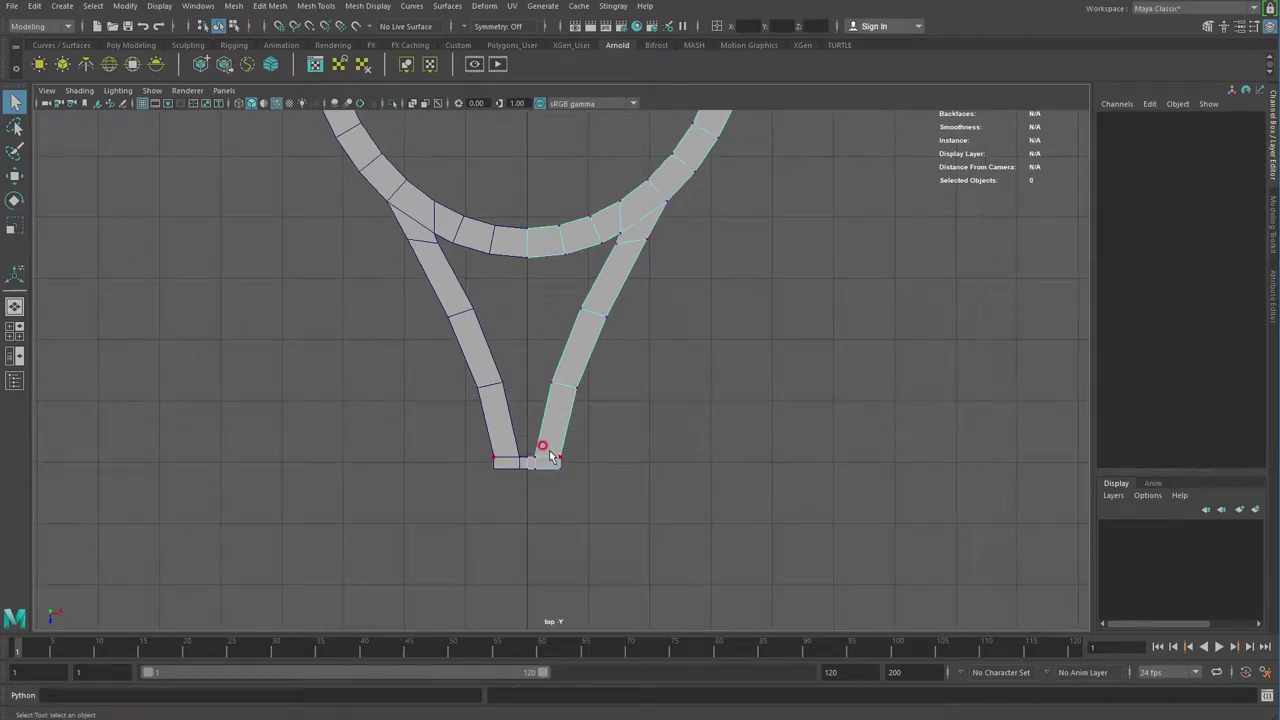
right_click(551, 458)
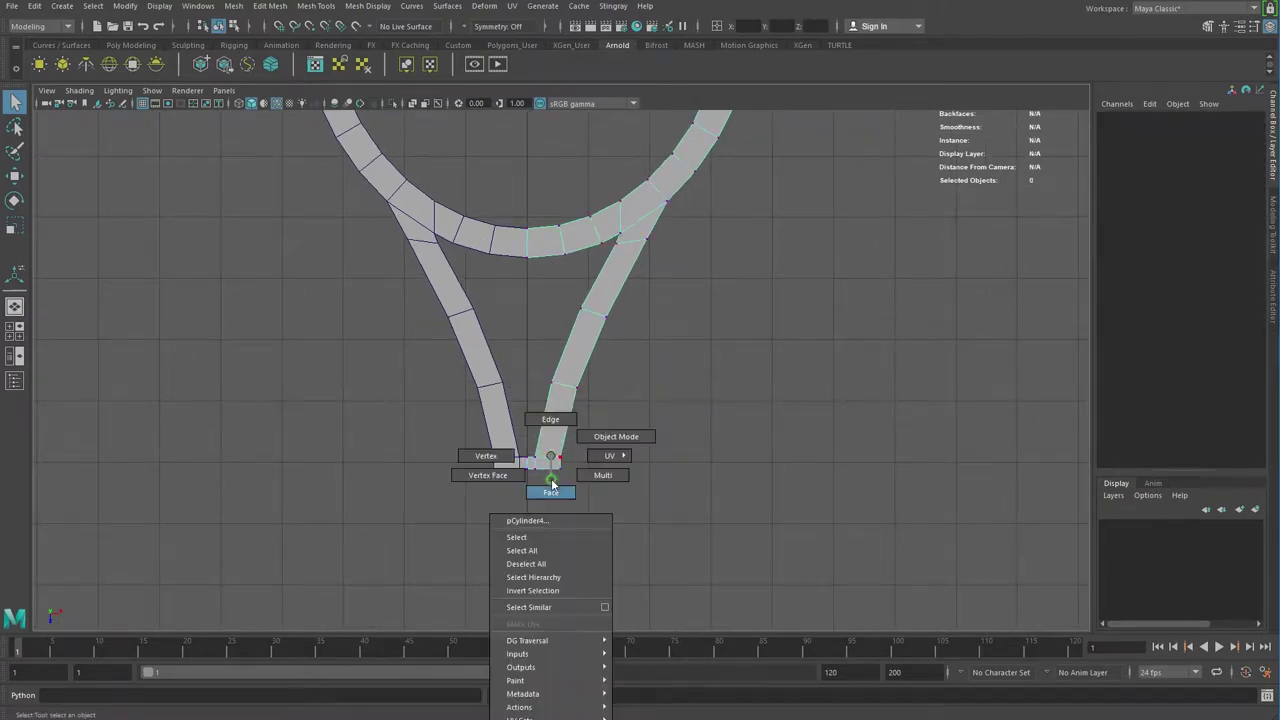
left_click(472, 455)
mouse_move(471, 464)
left_mouse_down()
mouse_move(589, 509)
mouse_move(545, 515)
left_mouse_up()
key("w")
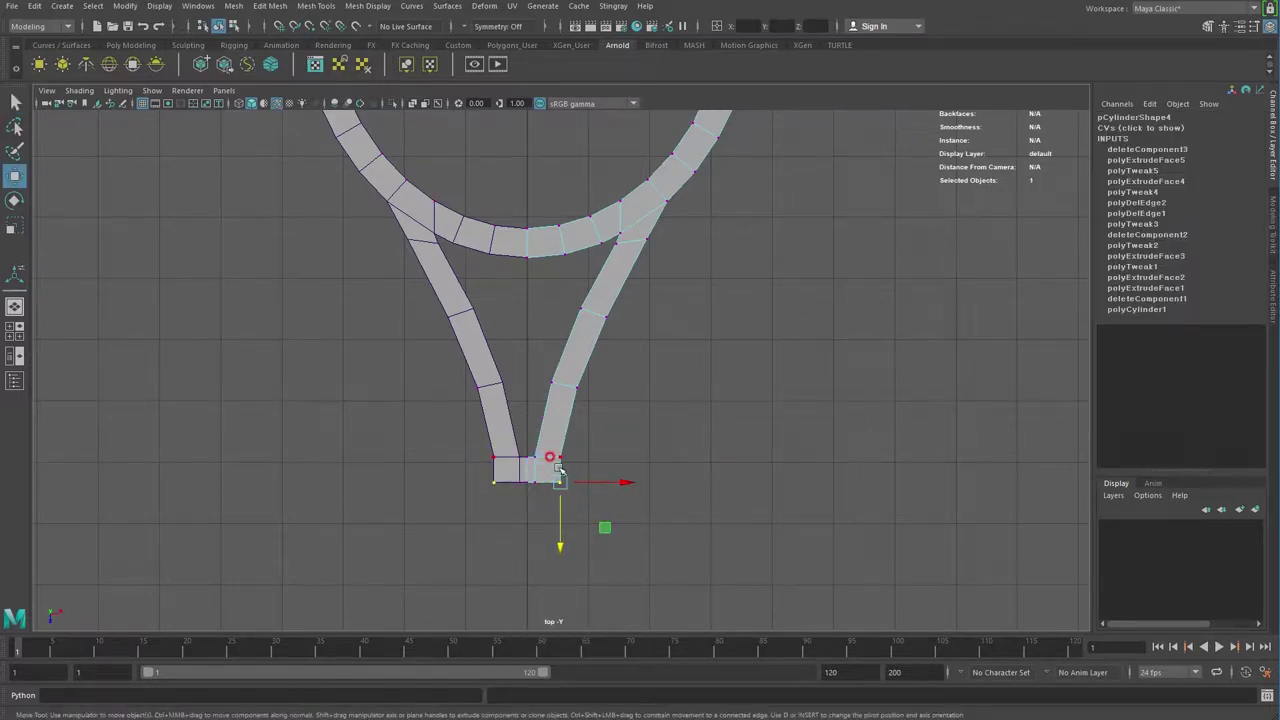
left_click_drag(578, 483, 590, 483)
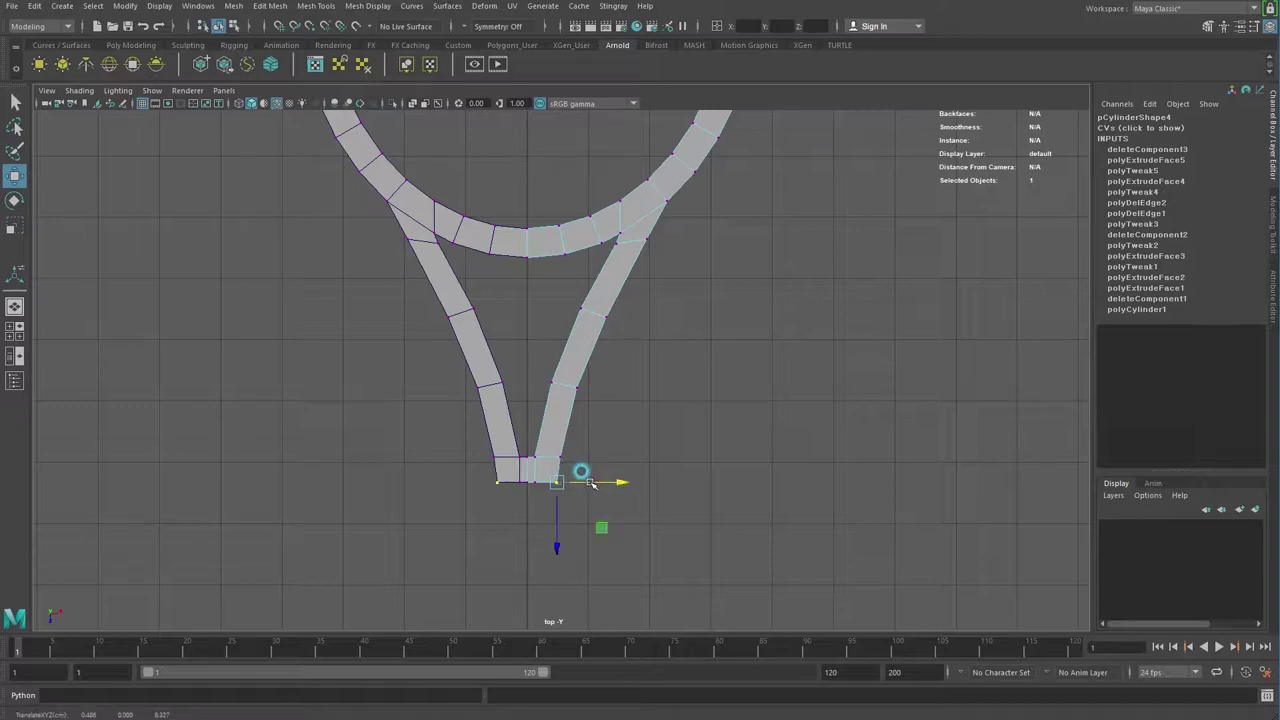
Step: Select the throat's base face in perspective, then switch to the tennis racket reference images
key("space")
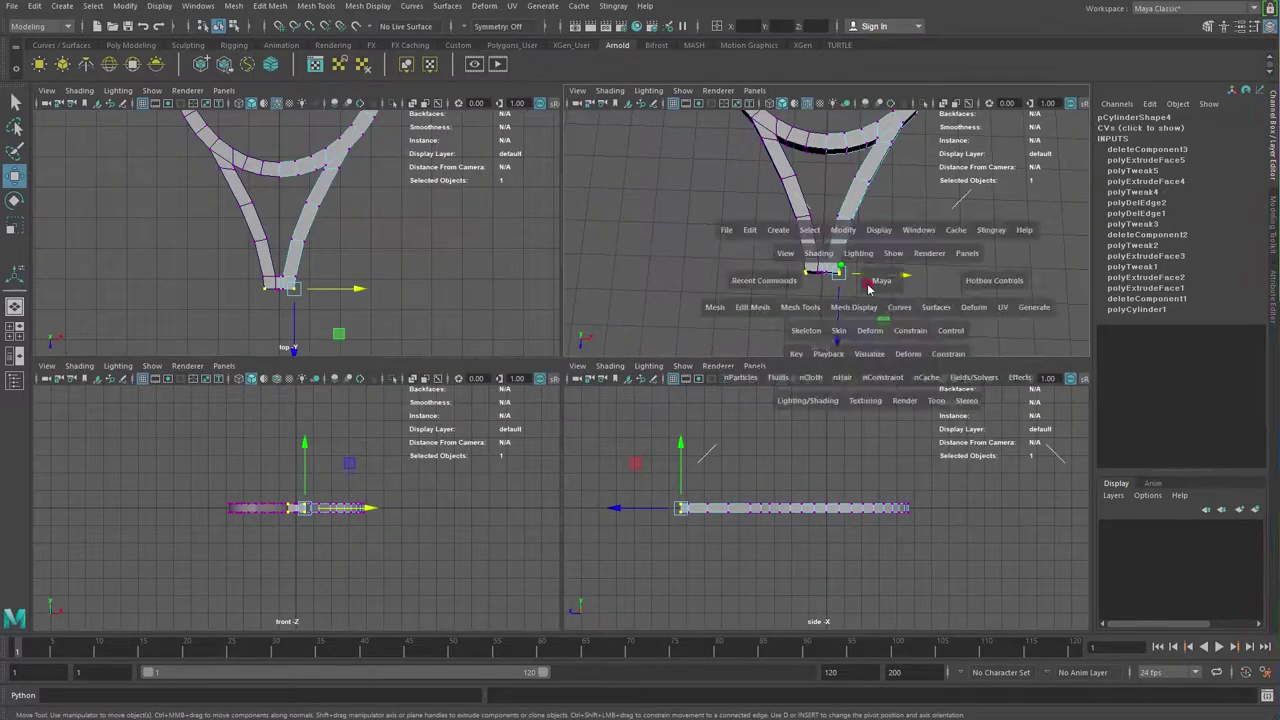
mouse_move(700, 386)
left_mouse_down("alt")
mouse_move(700, 354)
mouse_move(560, 314)
left_mouse_up("alt")
right_click_drag(560, 314, 590, 314)
mouse_move(590, 314)
left_mouse_down("alt")
mouse_move(594, 409)
mouse_move(580, 263)
left_mouse_up("alt")
left_click(580, 263)
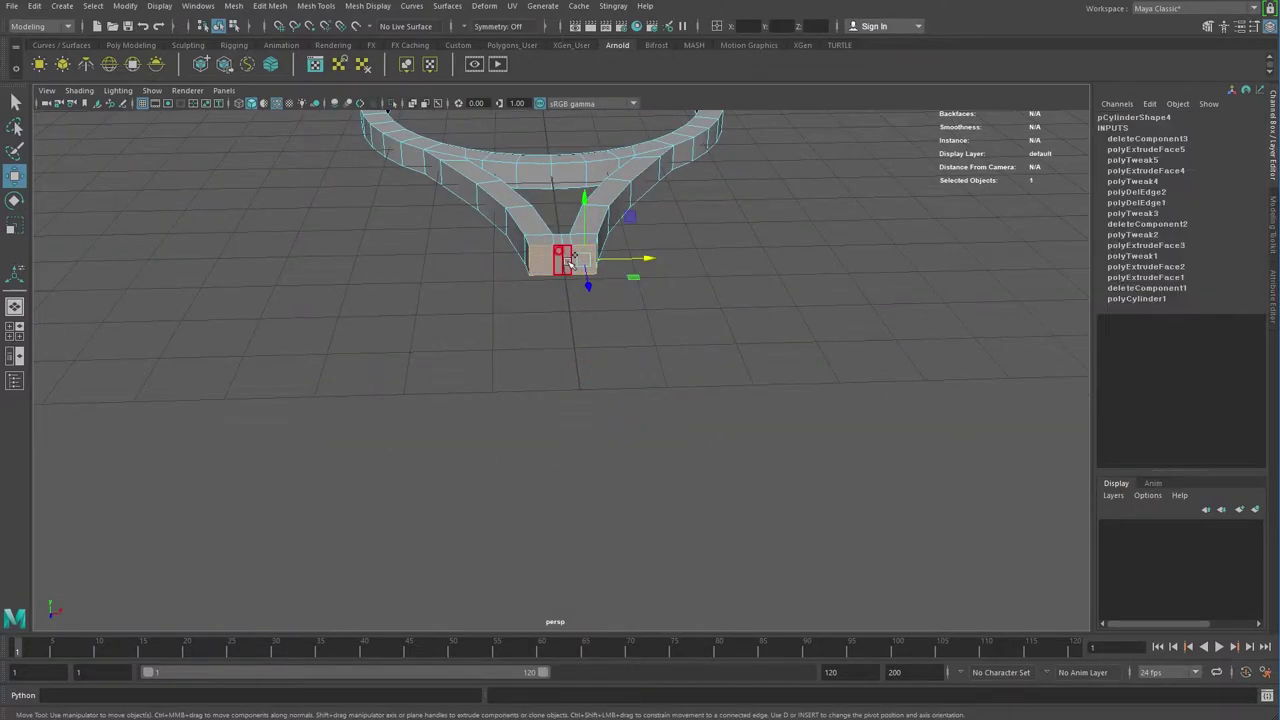
mouse_move(815, 393)
left_mouse_down("alt")
mouse_move(710, 388)
mouse_move(703, 343)
mouse_move(689, 362)
left_mouse_up("alt")
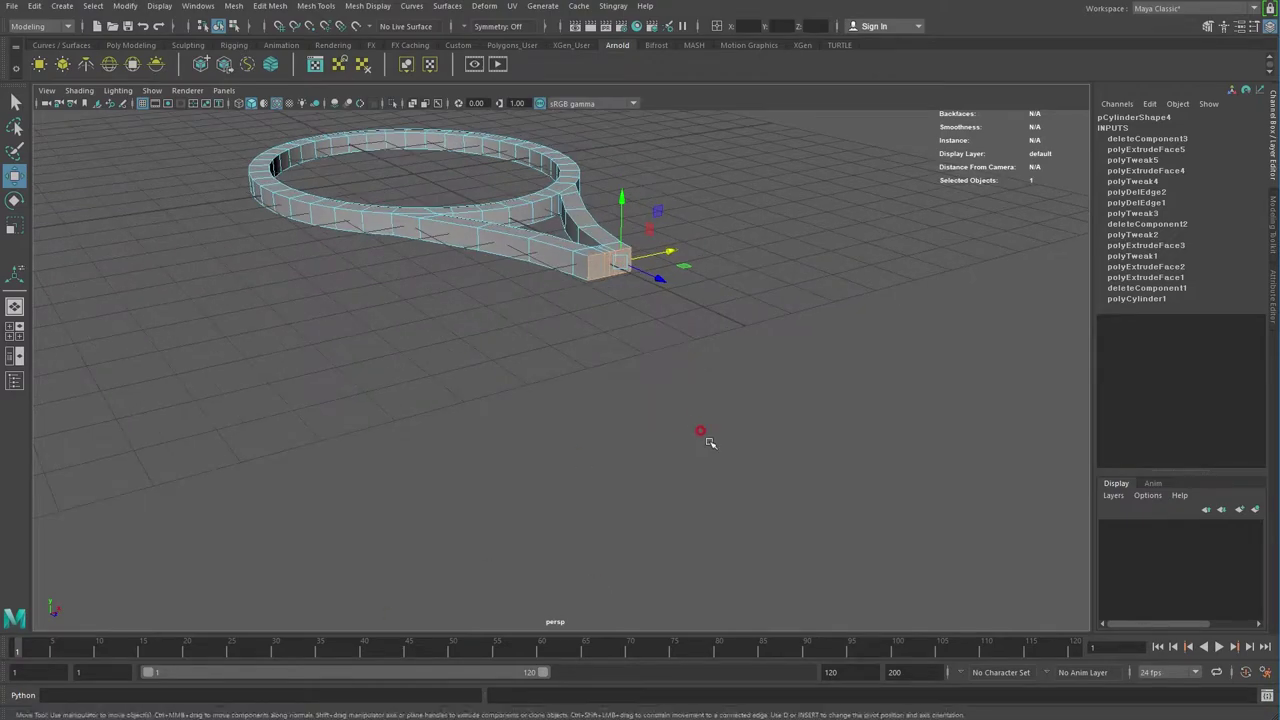
right_click_drag(700, 434, 654, 500, "alt")
key("alt+Tab")
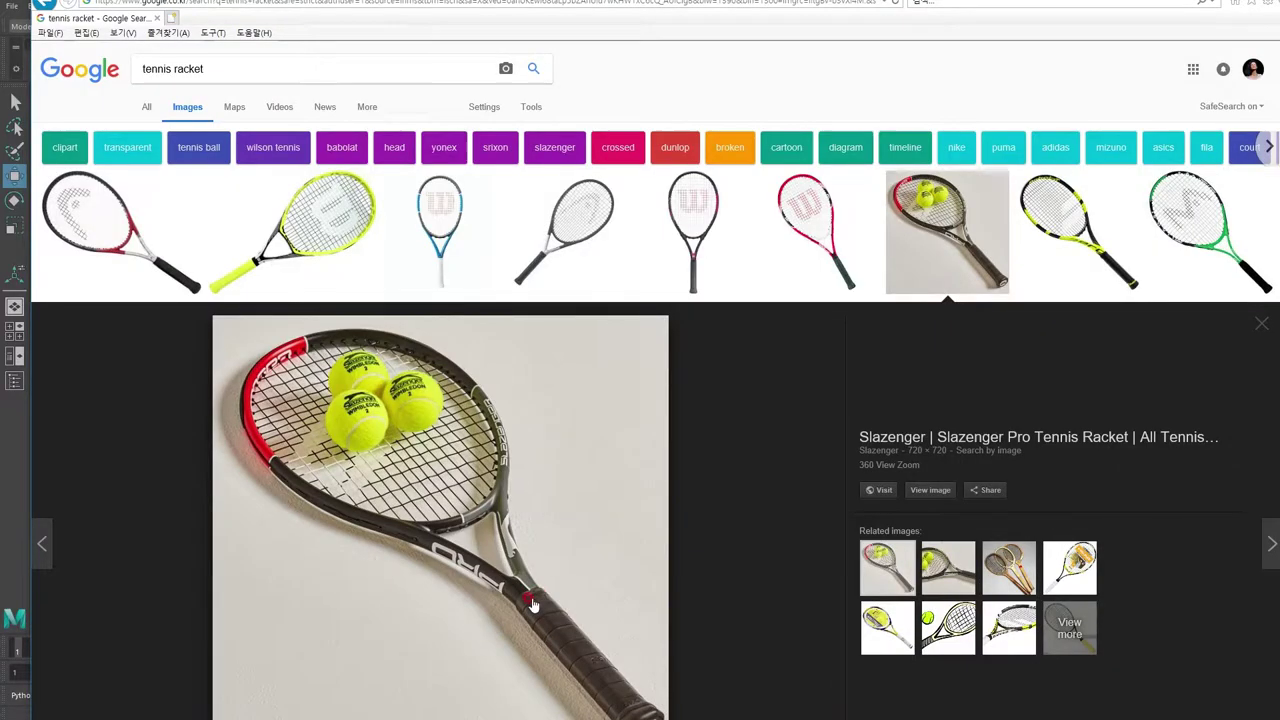
Step: Scroll the Slazenger racket reference photo, return to Maya, and marquee-select all frame ring vertices
scroll(609, 650, "down", 2)
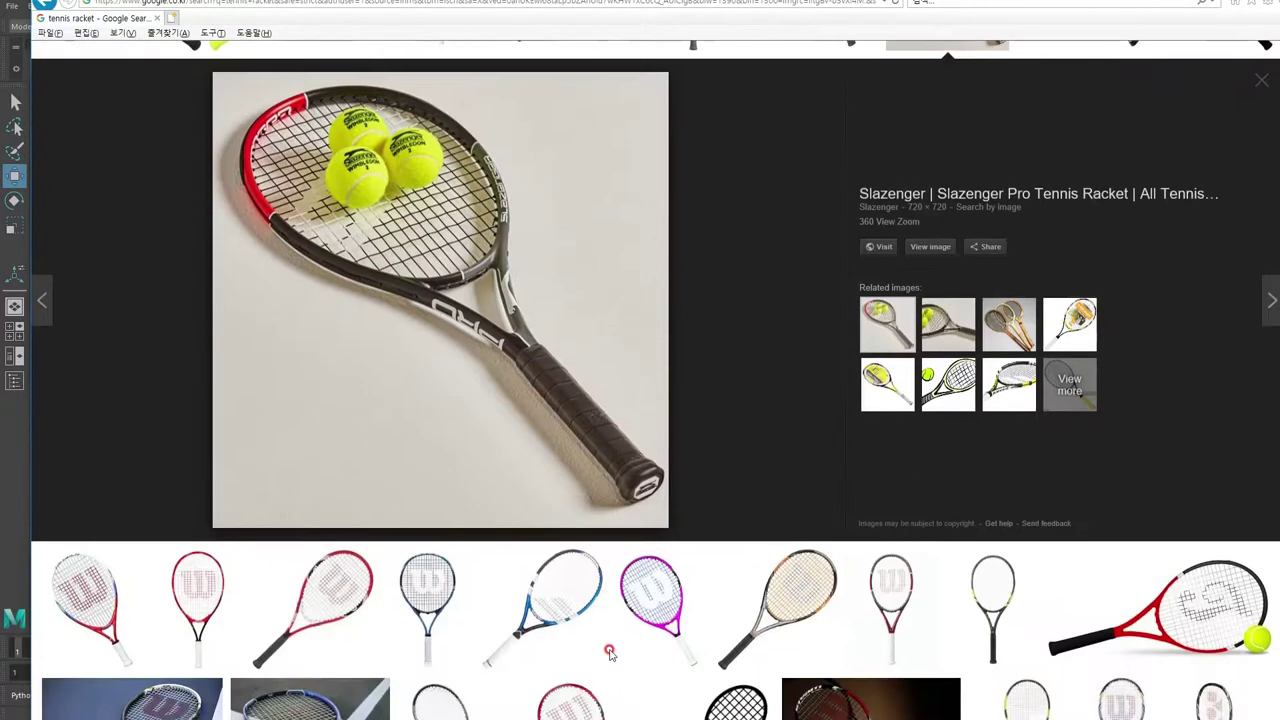
scroll(612, 628, "up", 1)
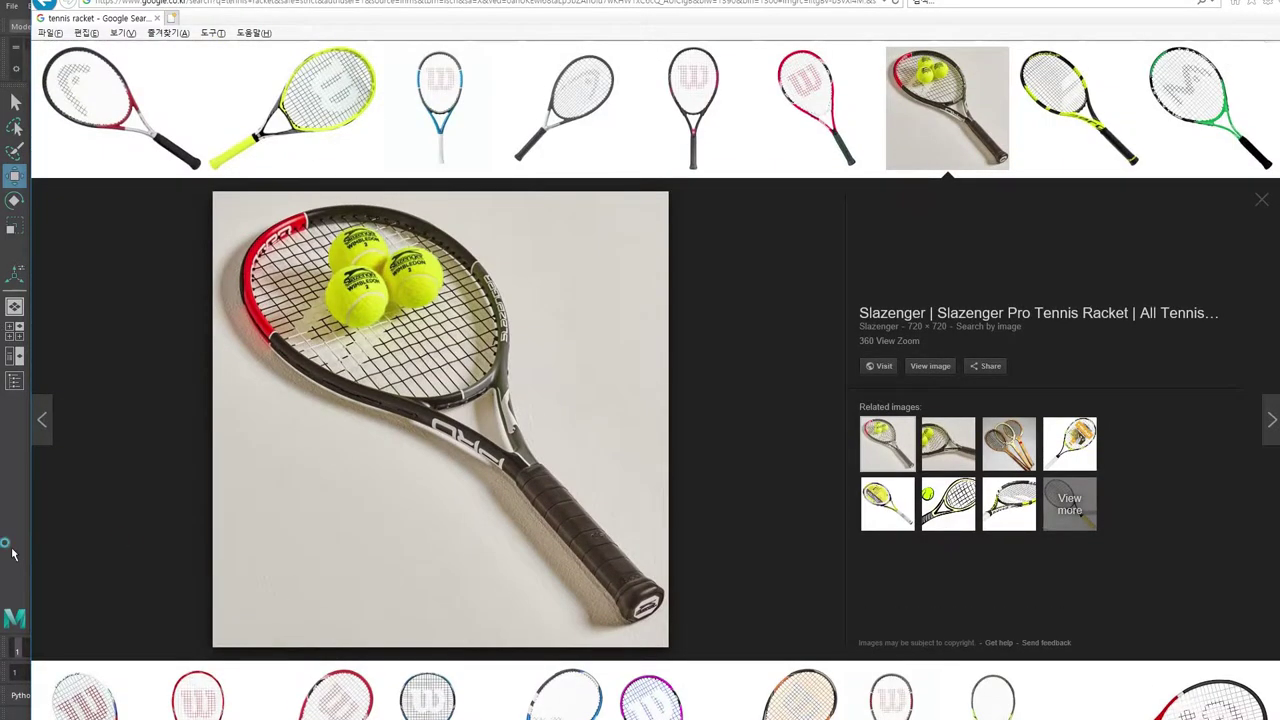
left_click(13, 553)
mouse_move(598, 417)
left_mouse_down("alt")
mouse_move(571, 486)
mouse_move(609, 406)
mouse_move(560, 423)
mouse_move(543, 333)
left_mouse_up("alt")
mouse_move(543, 333)
right_mouse_down()
mouse_move(578, 276)
mouse_move(612, 258)
mouse_move(560, 262)
right_mouse_up()
left_click_drag(752, 514, 234, 112)
Step: Scale the frame ring vertices slightly taller along Y, then reselect the racket mesh
key("r")
left_click_drag(557, 193, 556, 186)
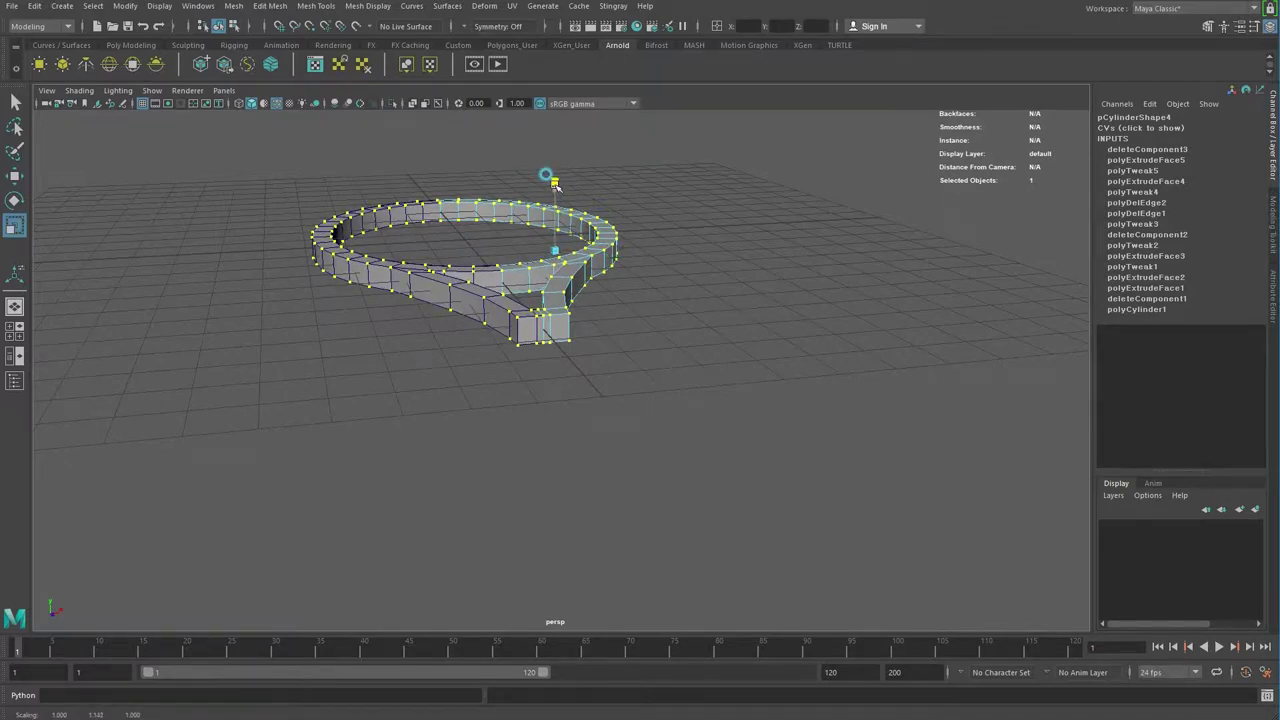
left_click_drag(557, 185, 556, 200)
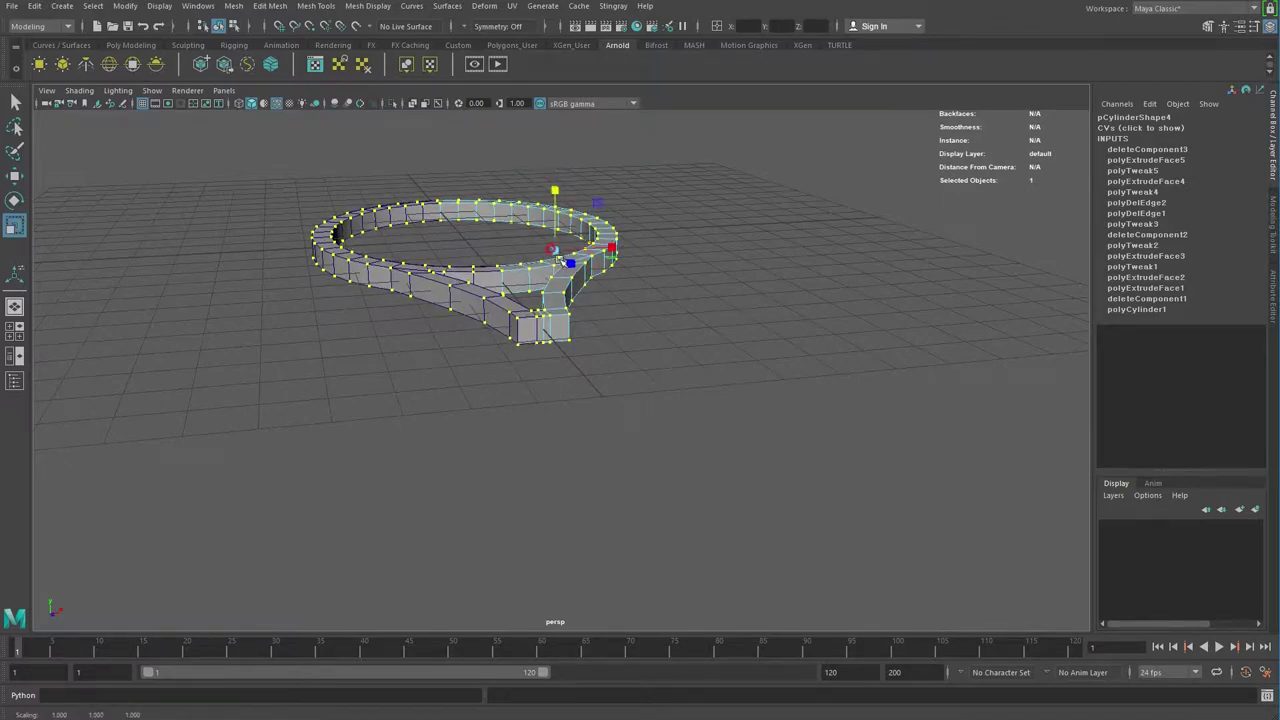
key("F11")
left_click_drag(600, 348, 663, 383, "alt")
scroll(600, 403, "up", 4)
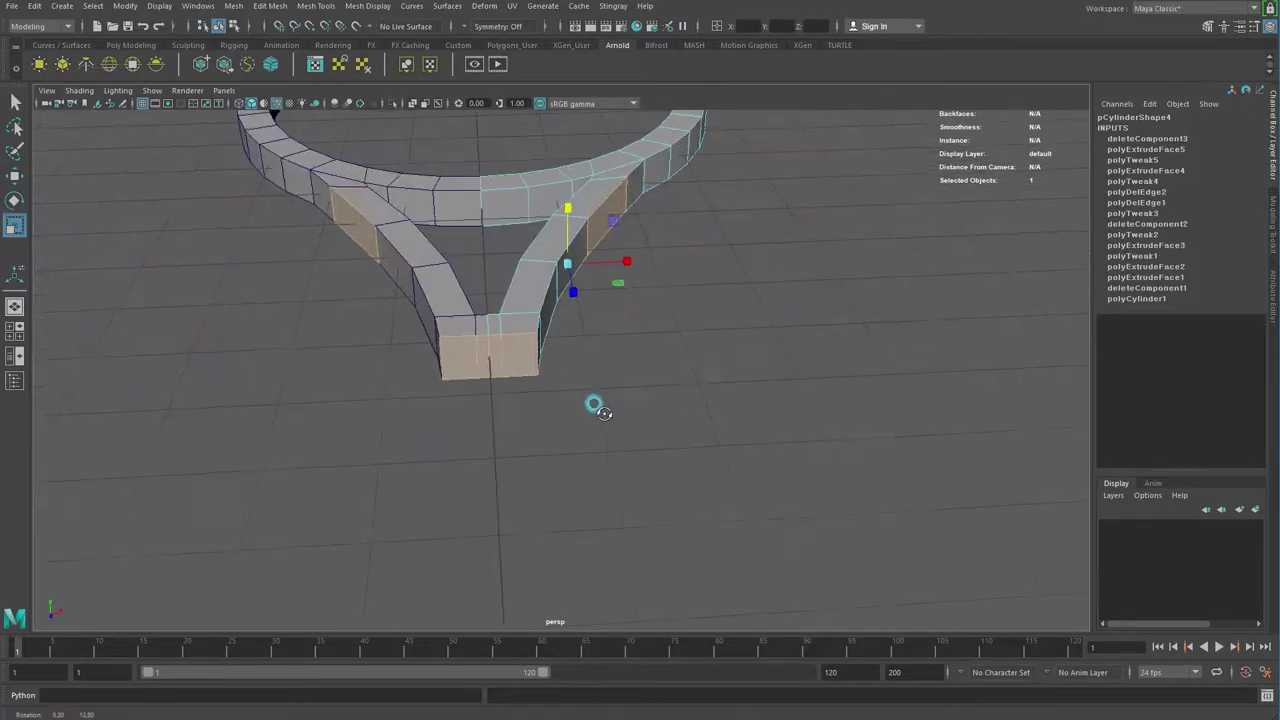
key("F8")
left_click(500, 350)
key("w")
left_click_drag(510, 357, 545, 360)
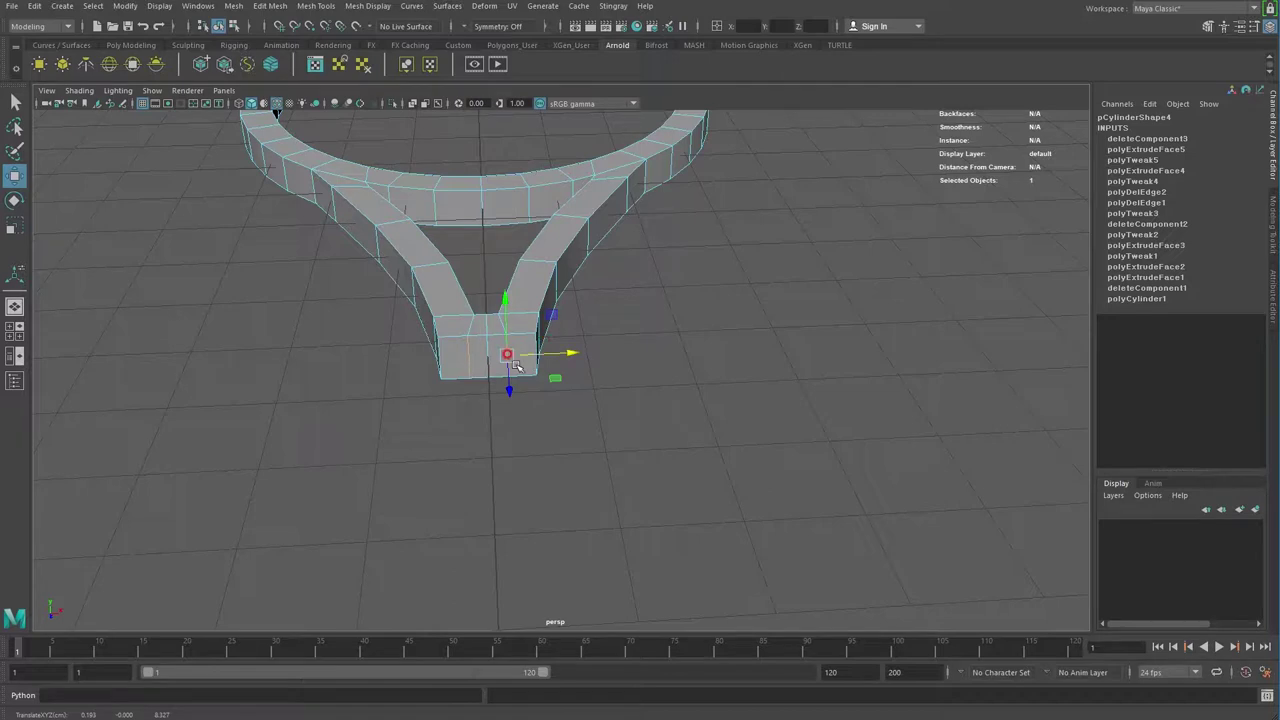
Step: Extrude the throat's base faces and scale the extrusion outward into a wider block
right_click_drag(518, 332, 528, 368)
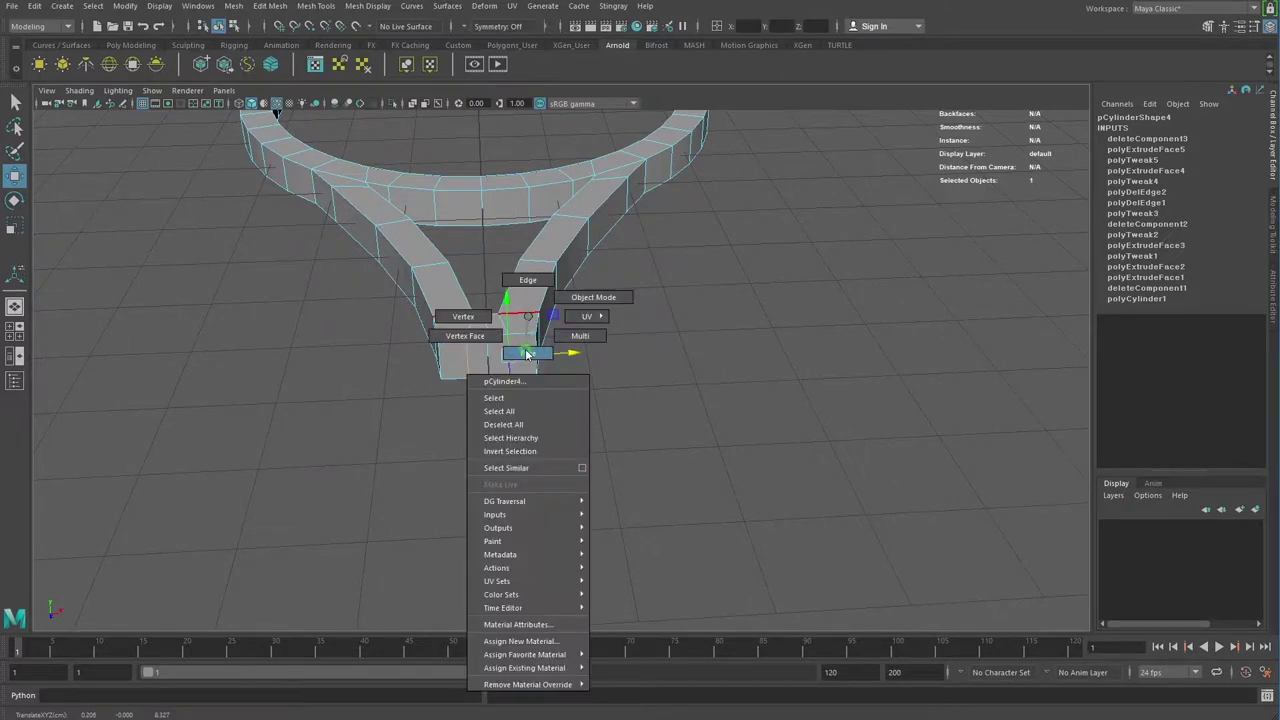
key("ctrl+e")
mouse_move(525, 358)
left_mouse_down()
mouse_move(523, 386)
mouse_move(545, 356)
left_mouse_up()
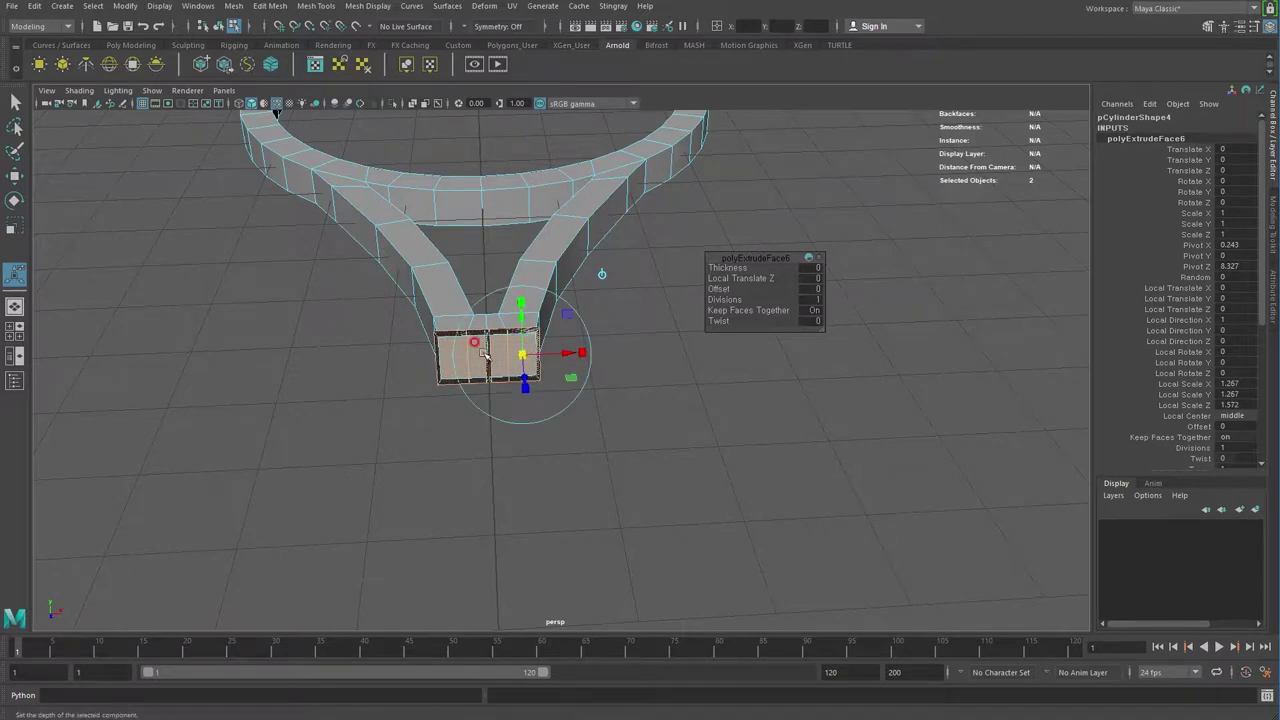
right_click_drag(580, 400, 630, 435, "alt")
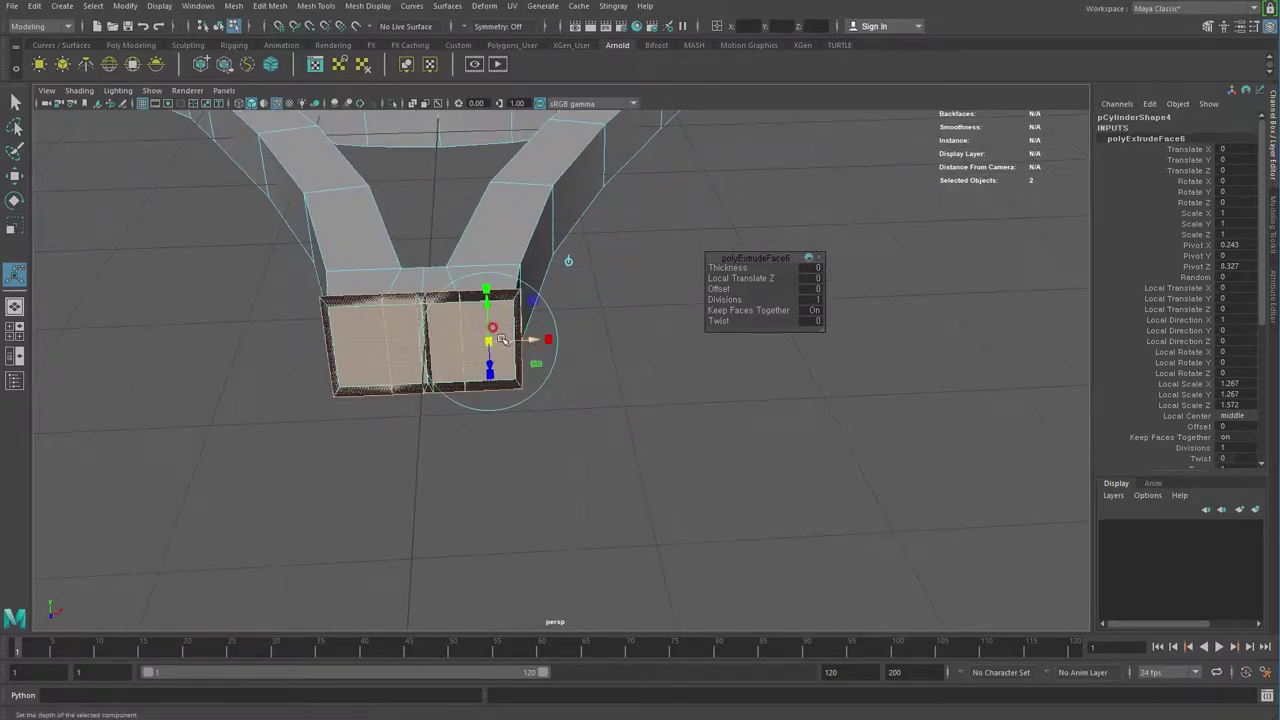
mouse_move(492, 344)
left_mouse_down("alt")
mouse_move(640, 600)
mouse_move(565, 449)
mouse_move(563, 414)
mouse_move(379, 333)
left_mouse_up("alt")
key("space")
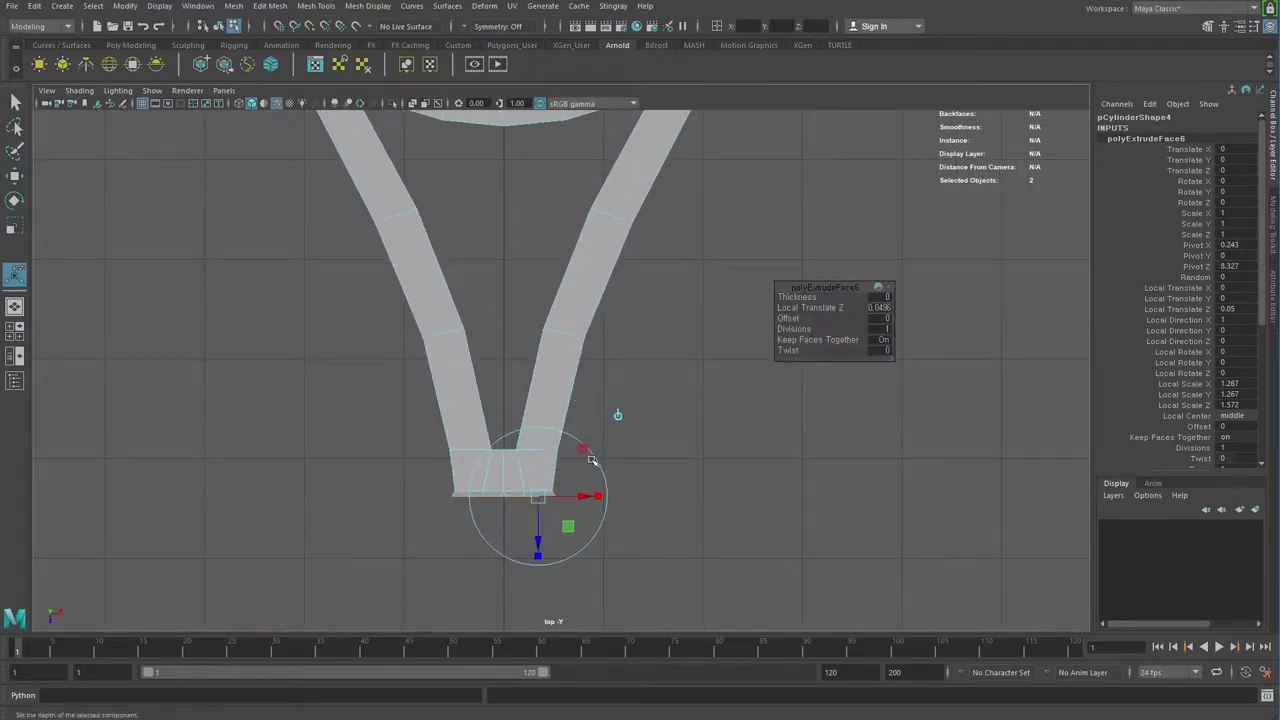
key("w")
right_click(523, 424)
right_click_drag(502, 427, 480, 426)
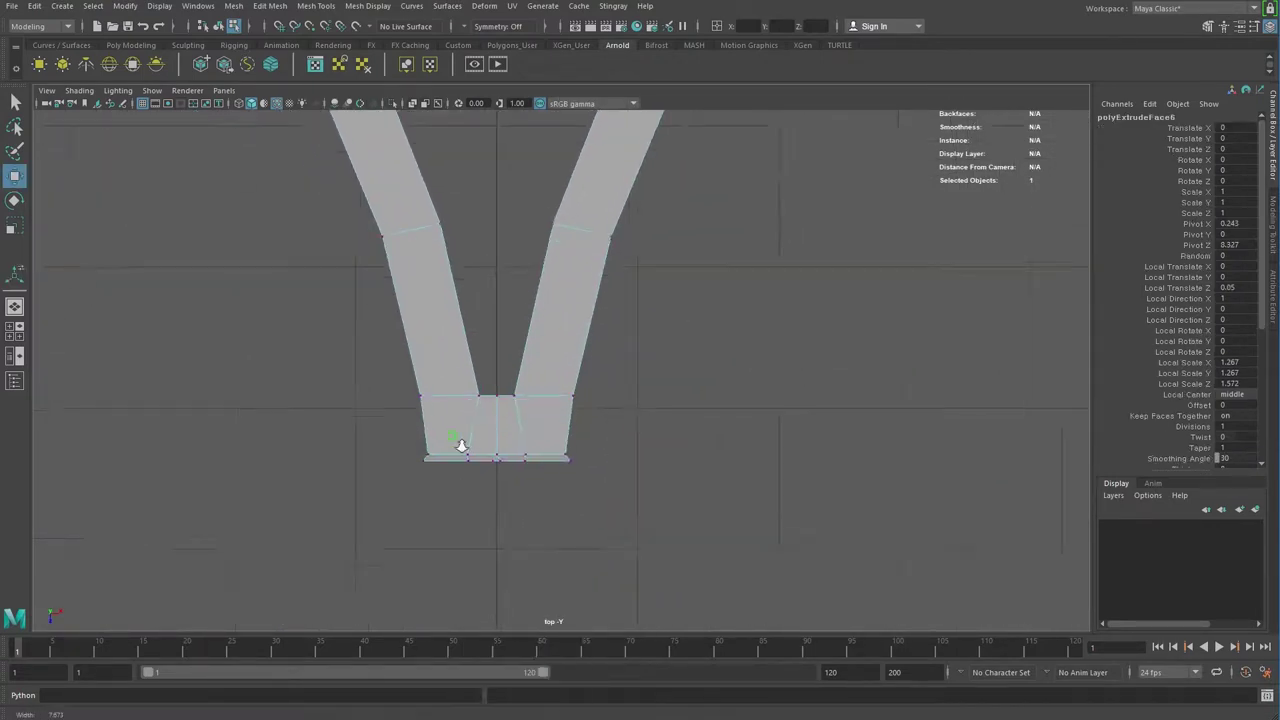
Step: Shift the base block's bottom row of vertices 0.26 along Z toward the head
scroll(489, 511, "up", 2)
scroll(451, 498, "up", 2)
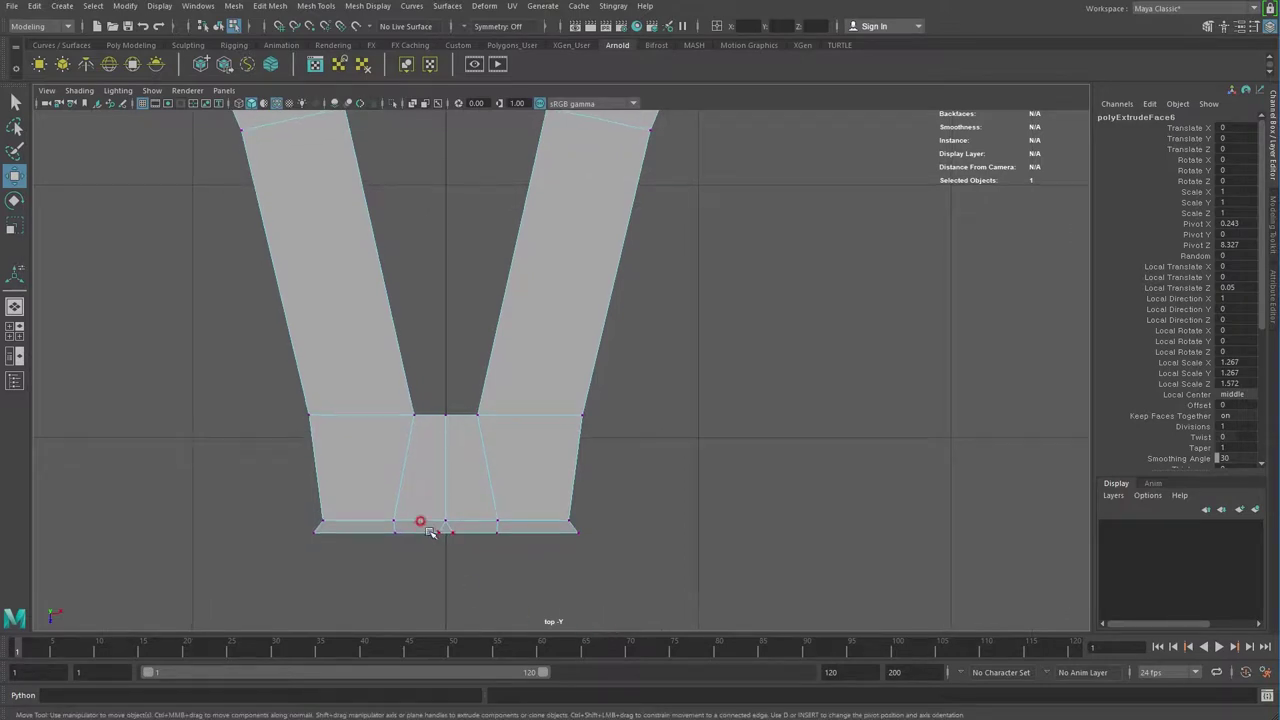
left_click(441, 546)
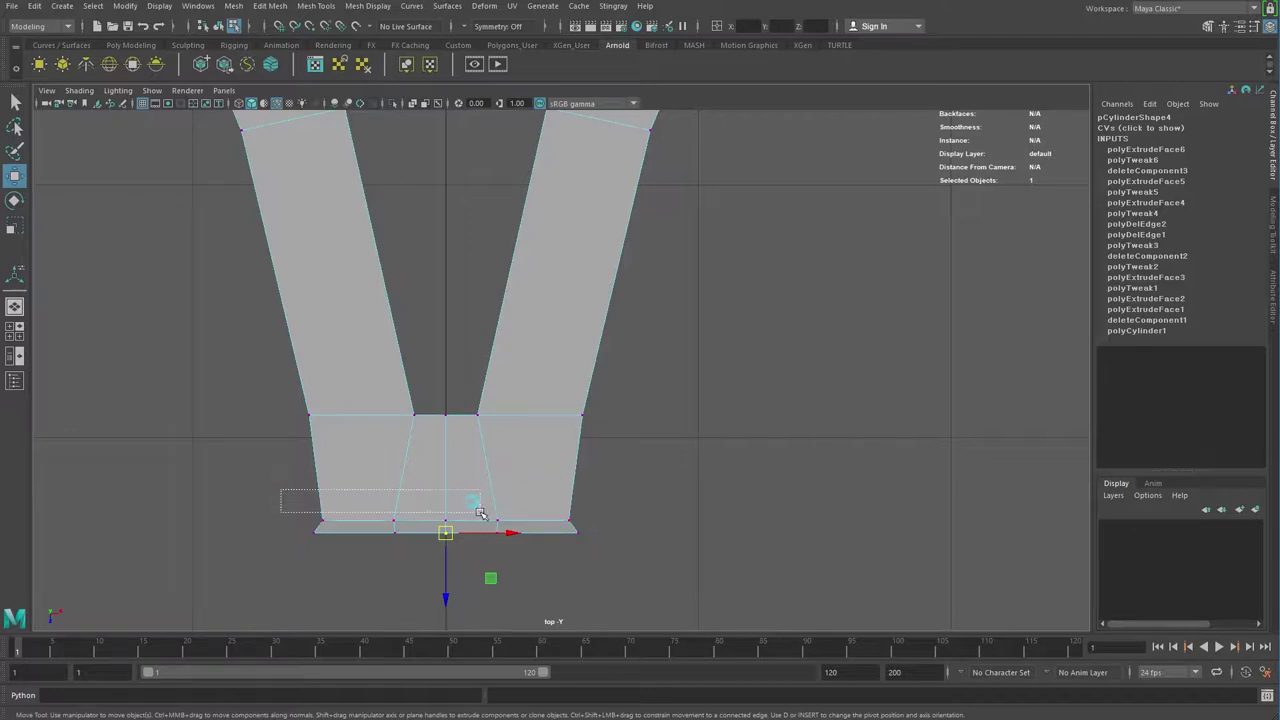
left_click_drag(566, 524, 567, 524)
left_click_drag(447, 530, 450, 537)
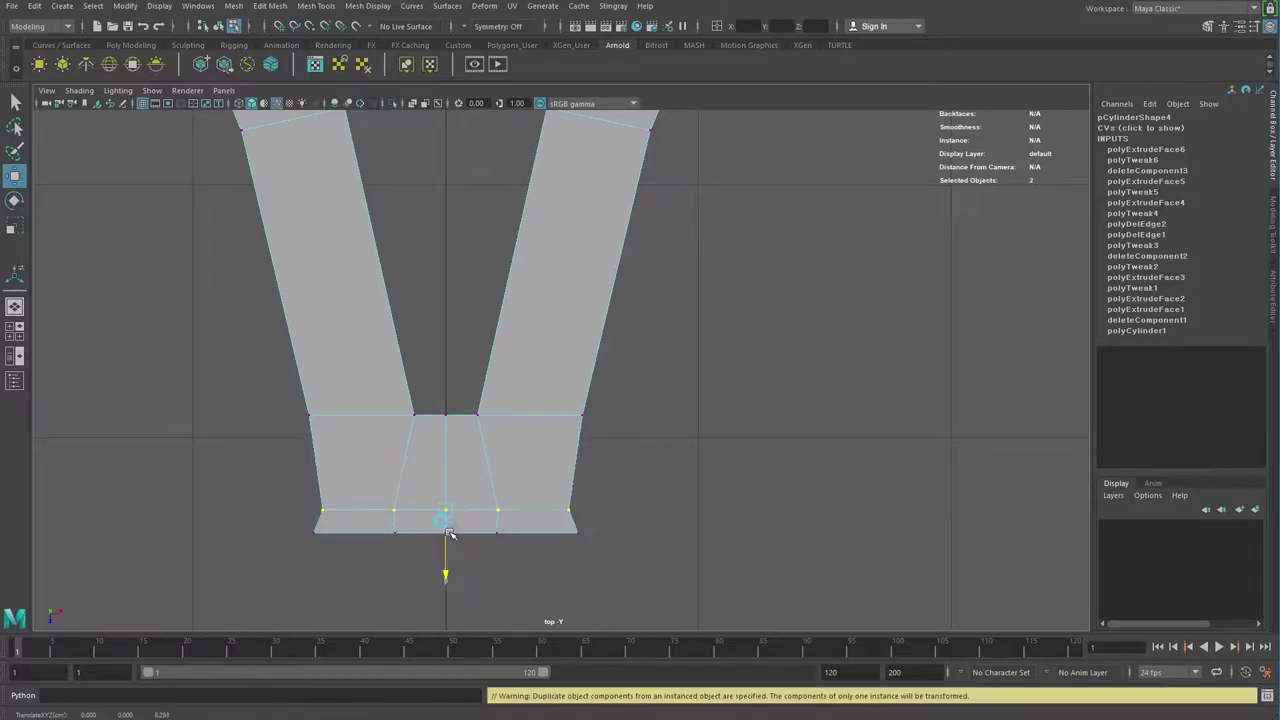
key("space")
left_click_drag(852, 274, 846, 268, "alt")
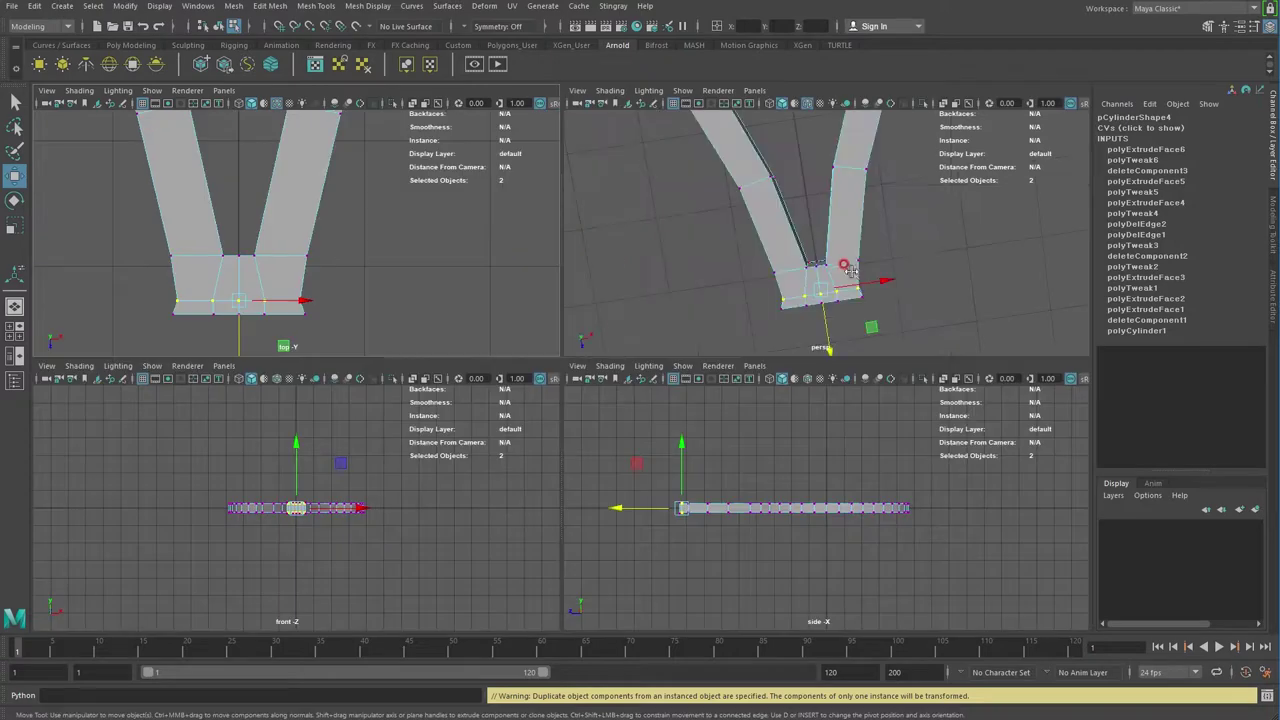
key("space")
mouse_move(808, 385)
left_mouse_down("alt")
mouse_move(479, 438)
mouse_move(520, 400)
mouse_move(509, 380)
left_mouse_up("alt")
Step: Extrude the throat base's end face downward into a long handle
right_click(577, 313)
left_click(577, 347)
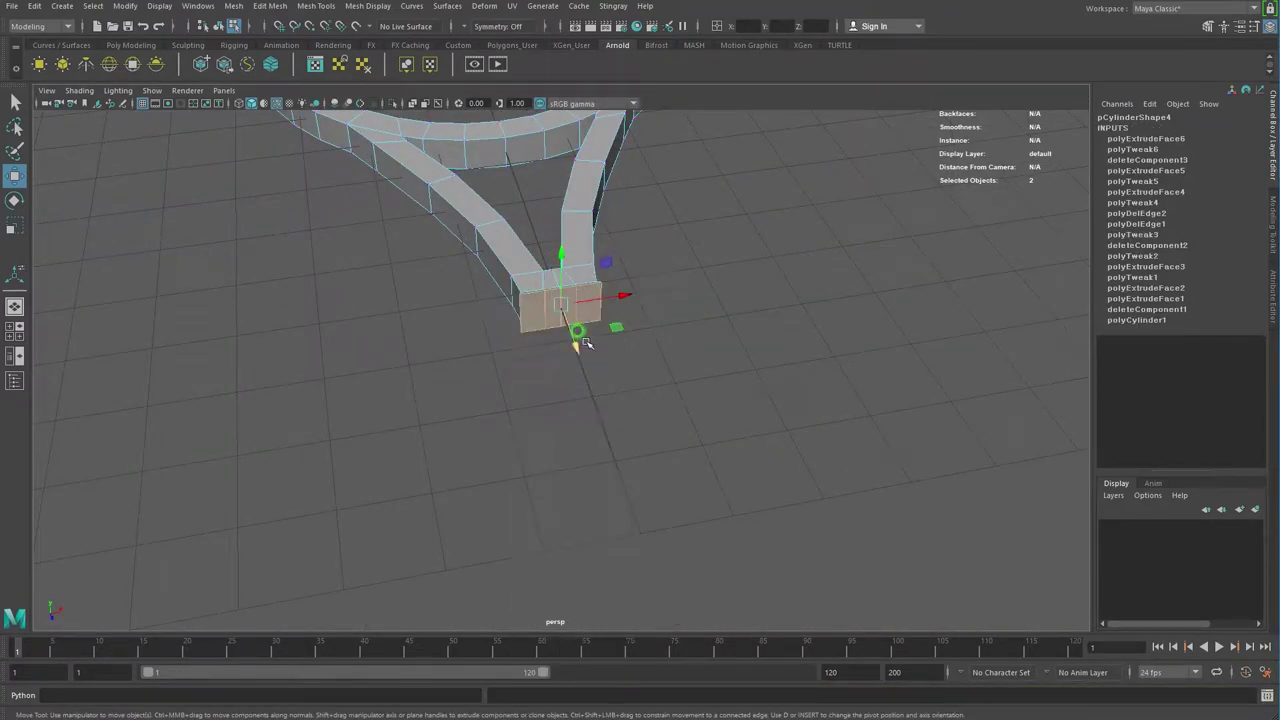
key("ctrl+e")
mouse_move(592, 388)
left_mouse_down()
mouse_move(700, 520)
mouse_move(666, 560)
mouse_move(630, 545)
left_mouse_up()
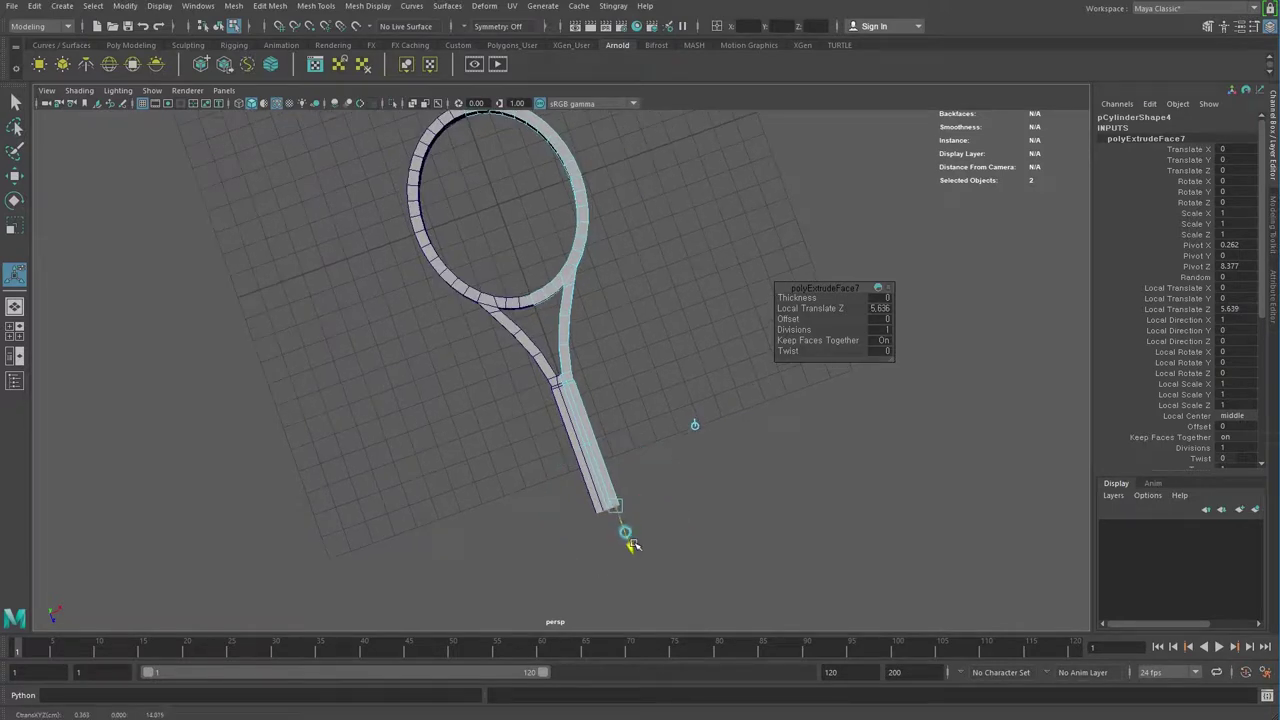
Step: From a low side view, select the handle's end face and scale it slightly
mouse_move(523, 551)
left_mouse_down("alt")
mouse_move(523, 480)
mouse_move(684, 500)
mouse_move(720, 389)
mouse_move(769, 446)
mouse_move(763, 534)
mouse_move(560, 434)
mouse_move(583, 351)
mouse_move(566, 369)
left_mouse_up("alt")
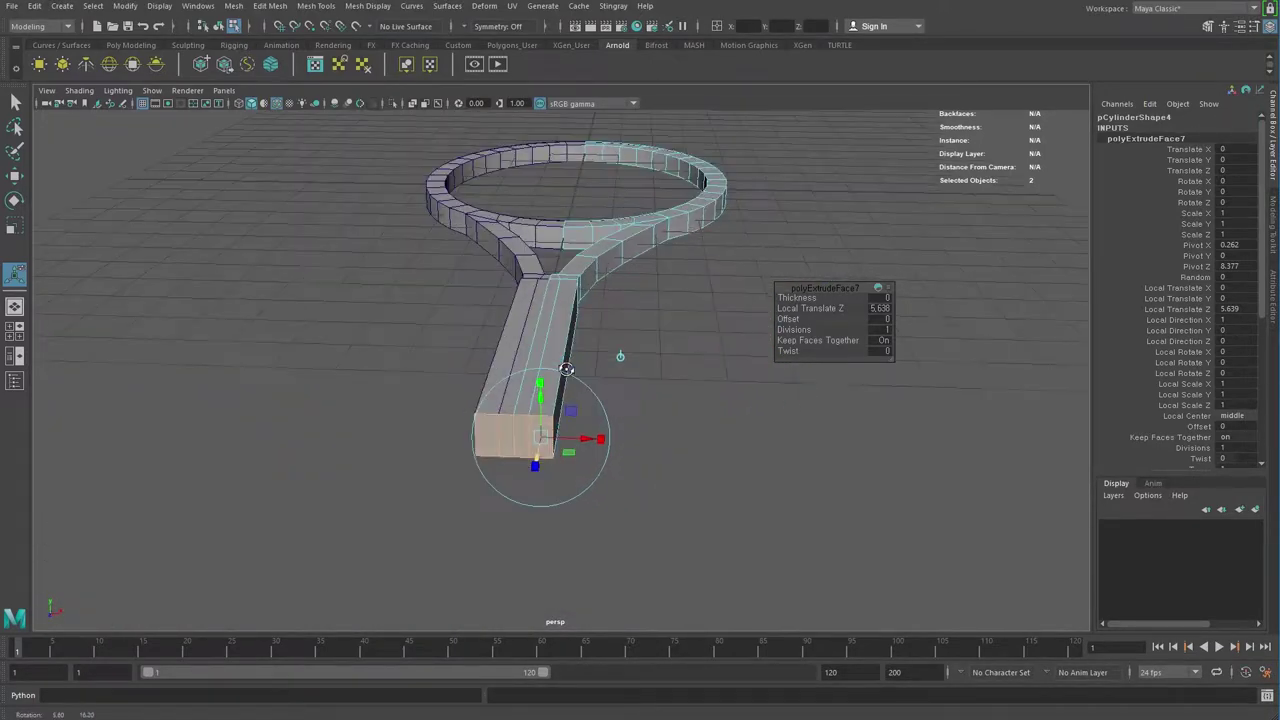
right_click(543, 382)
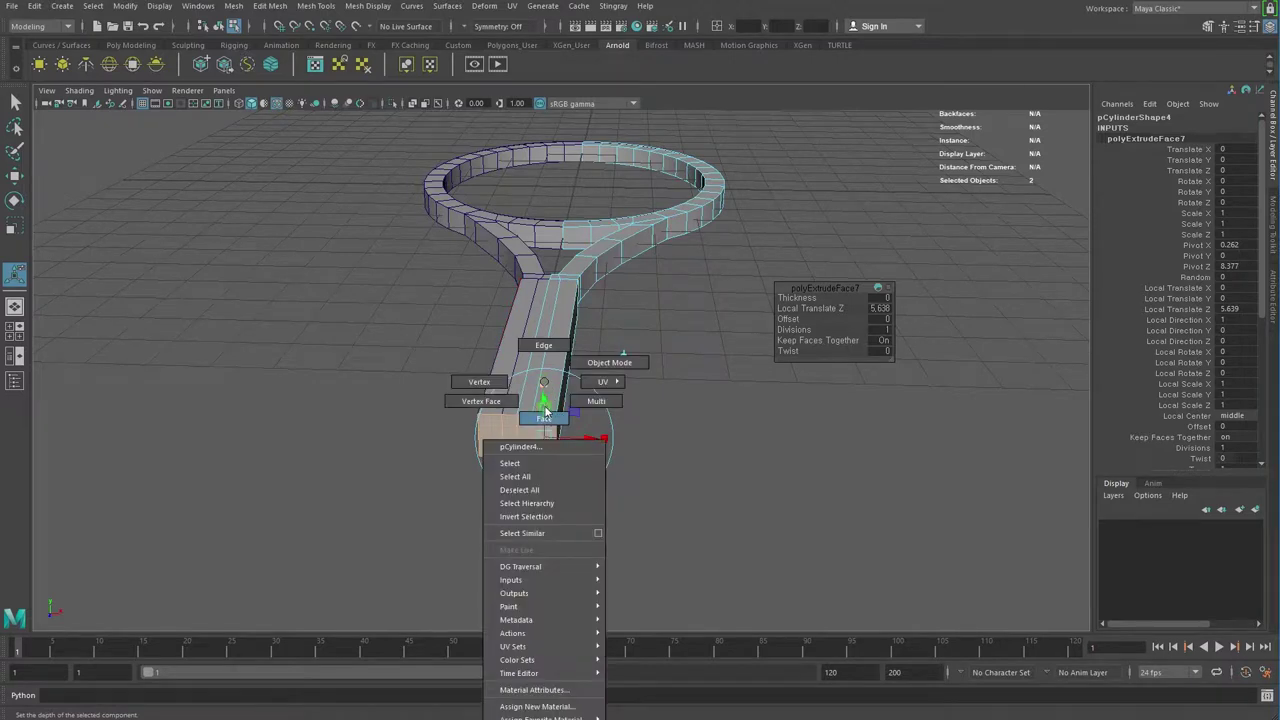
left_click(543, 418)
left_click(550, 312)
mouse_move(537, 359)
left_mouse_down("alt")
mouse_move(528, 366)
mouse_move(529, 334)
mouse_move(563, 211)
mouse_move(607, 327)
left_mouse_up("alt")
key("r")
left_click_drag(557, 237, 557, 233)
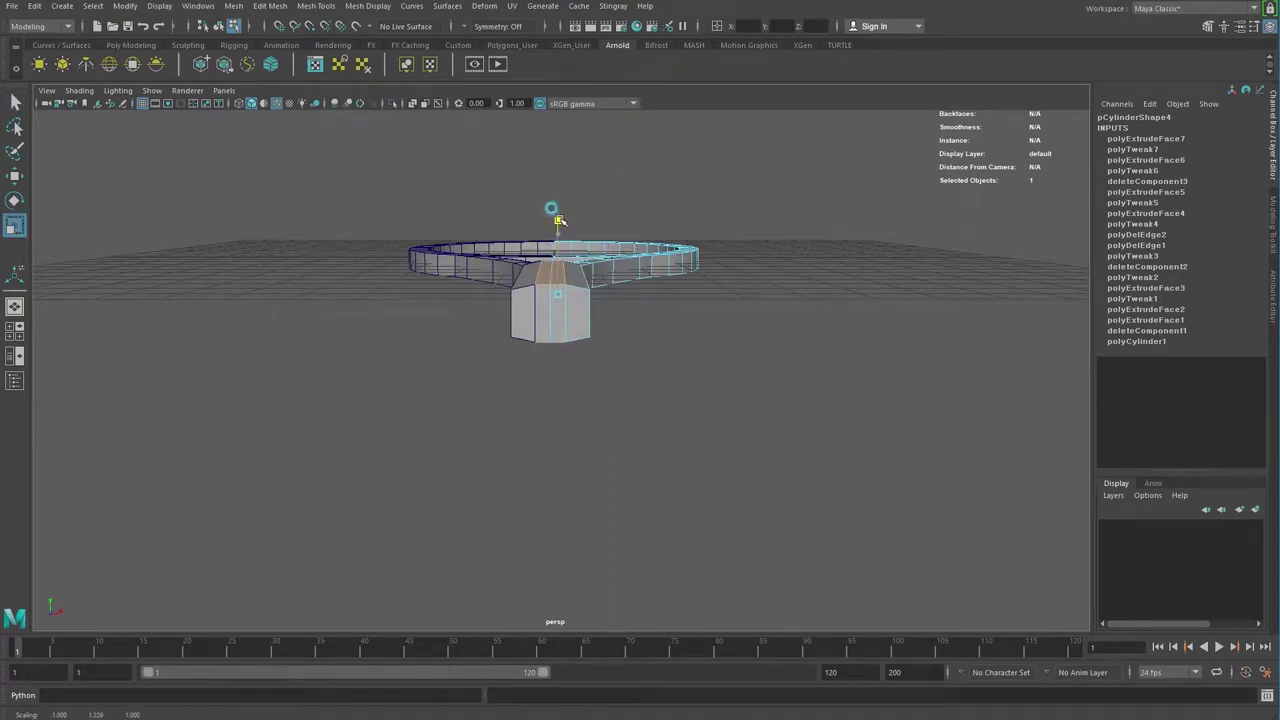
Step: Adjust the end face's scale again, then marquee-select the handle's bottom end faces
mouse_move(571, 366)
left_mouse_down("alt")
mouse_move(620, 371)
mouse_move(655, 405)
mouse_move(666, 397)
mouse_move(623, 386)
mouse_move(625, 459)
mouse_move(580, 362)
left_mouse_up("alt")
key("r")
left_click_drag(559, 208, 559, 205)
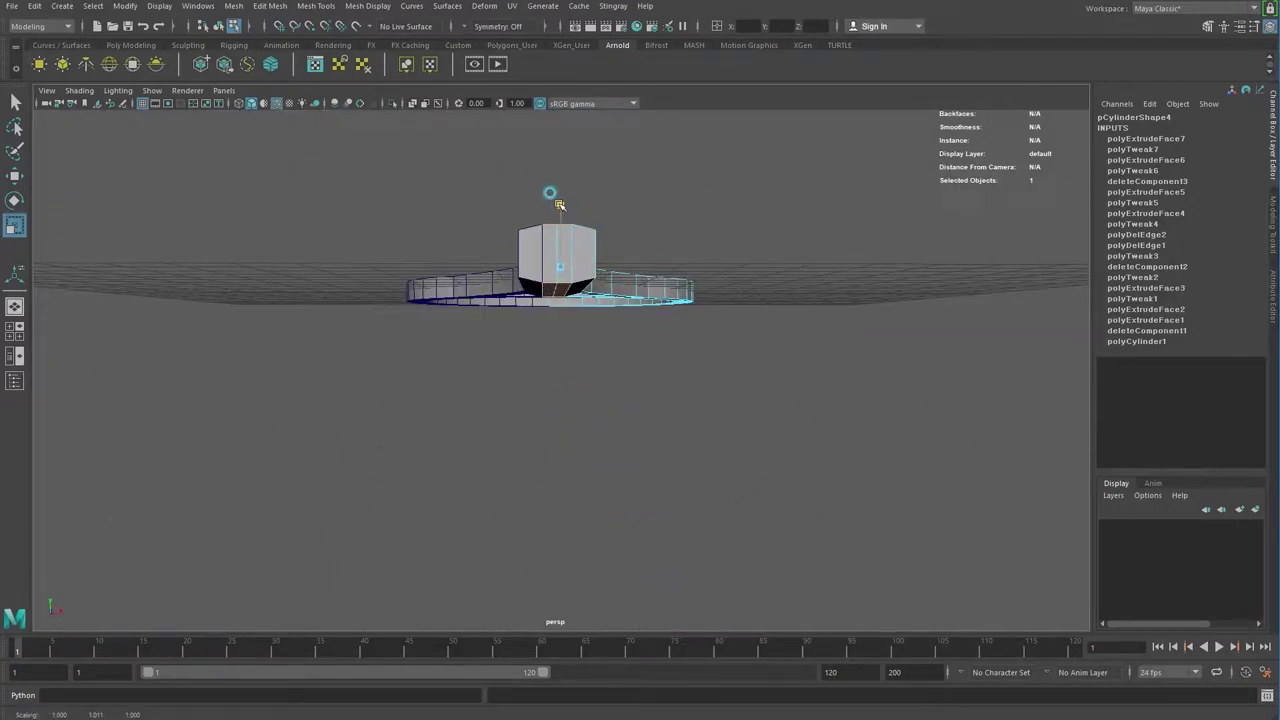
mouse_move(558, 305)
left_mouse_down("alt")
mouse_move(658, 367)
mouse_move(606, 491)
left_mouse_up("alt")
right_click(571, 314)
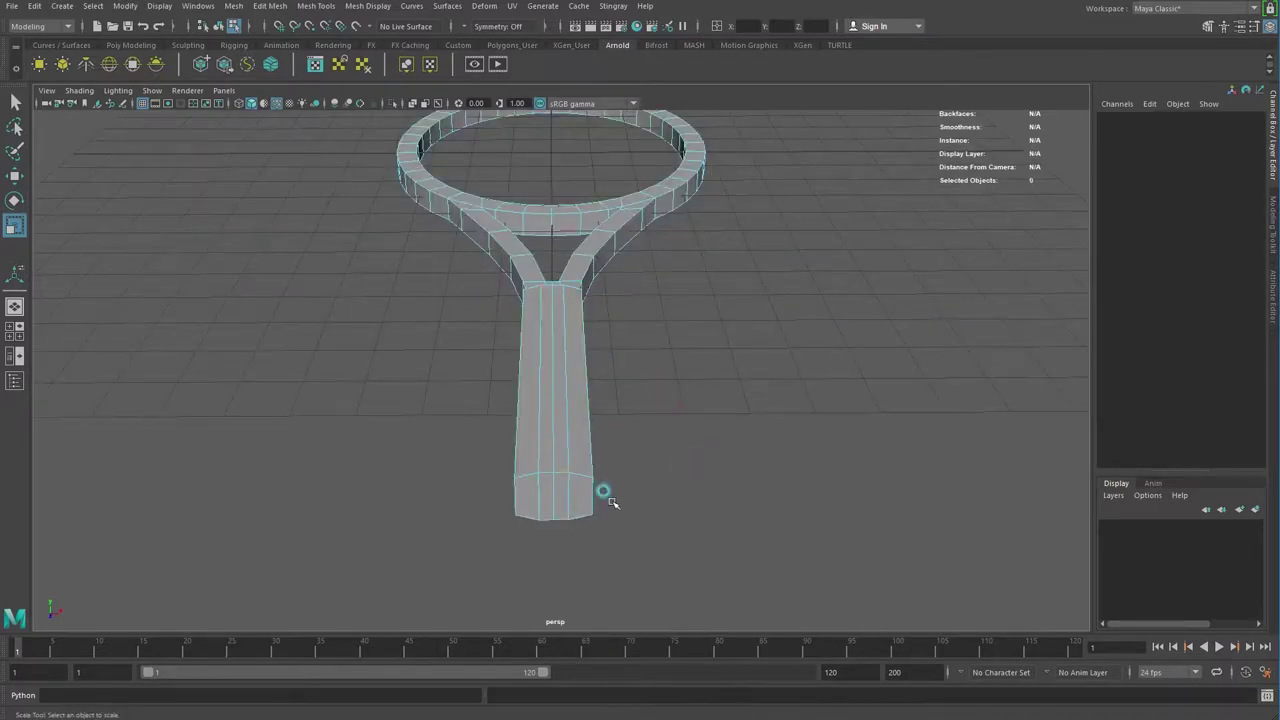
left_click_drag(538, 470, 588, 522)
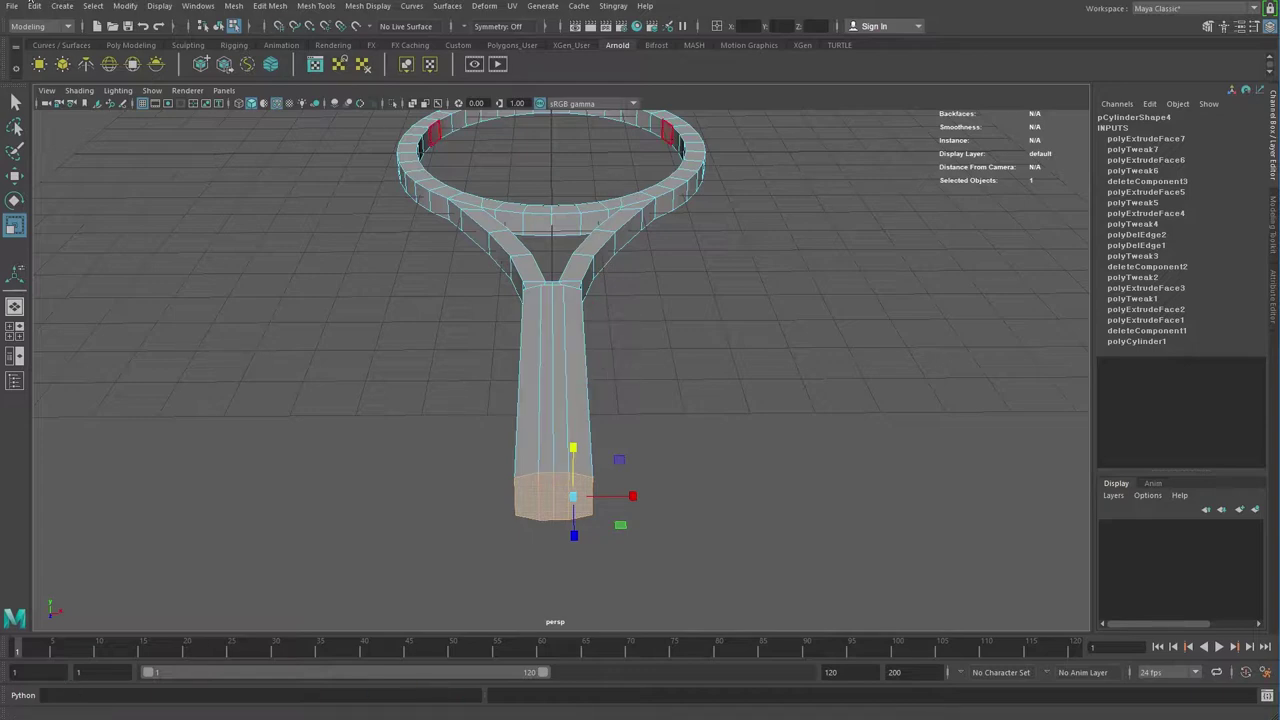
Step: Extrude the handle's end face further out and flare it slightly larger
left_click_drag(575, 465, 650, 480, "alt")
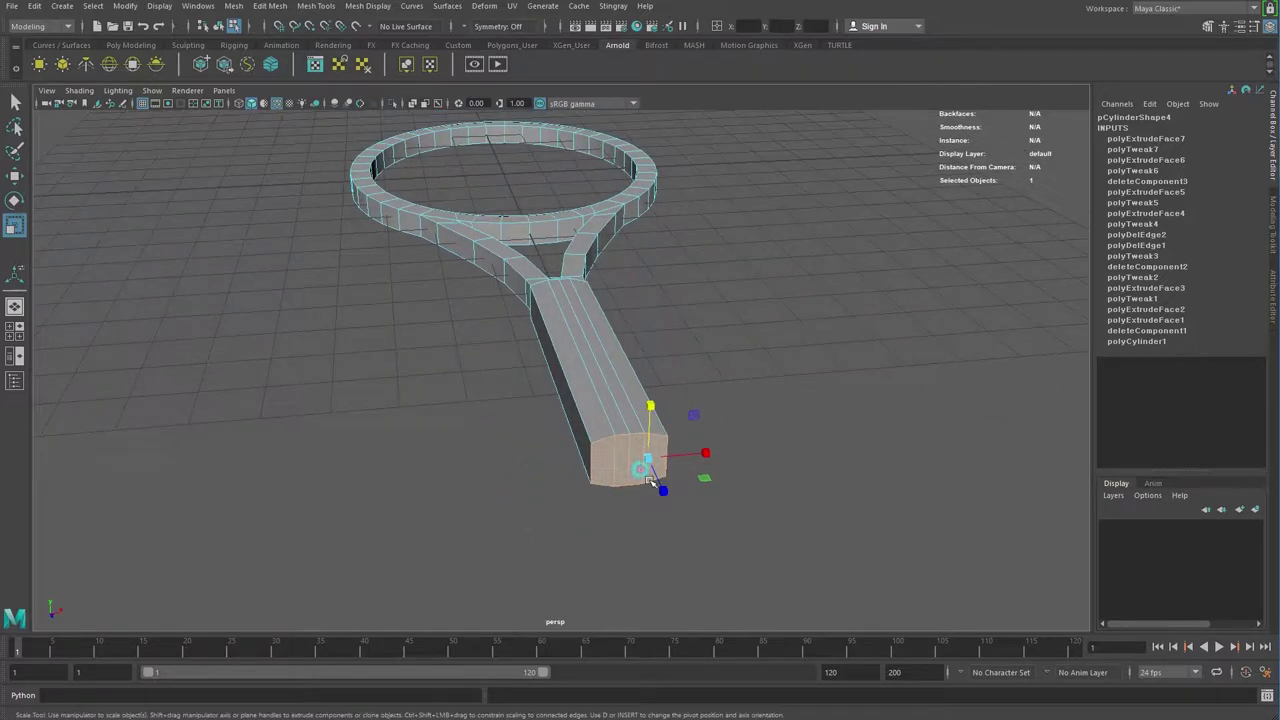
key("ctrl+e")
mouse_move(650, 462)
left_mouse_down()
mouse_move(668, 492)
mouse_move(663, 480)
left_mouse_up()
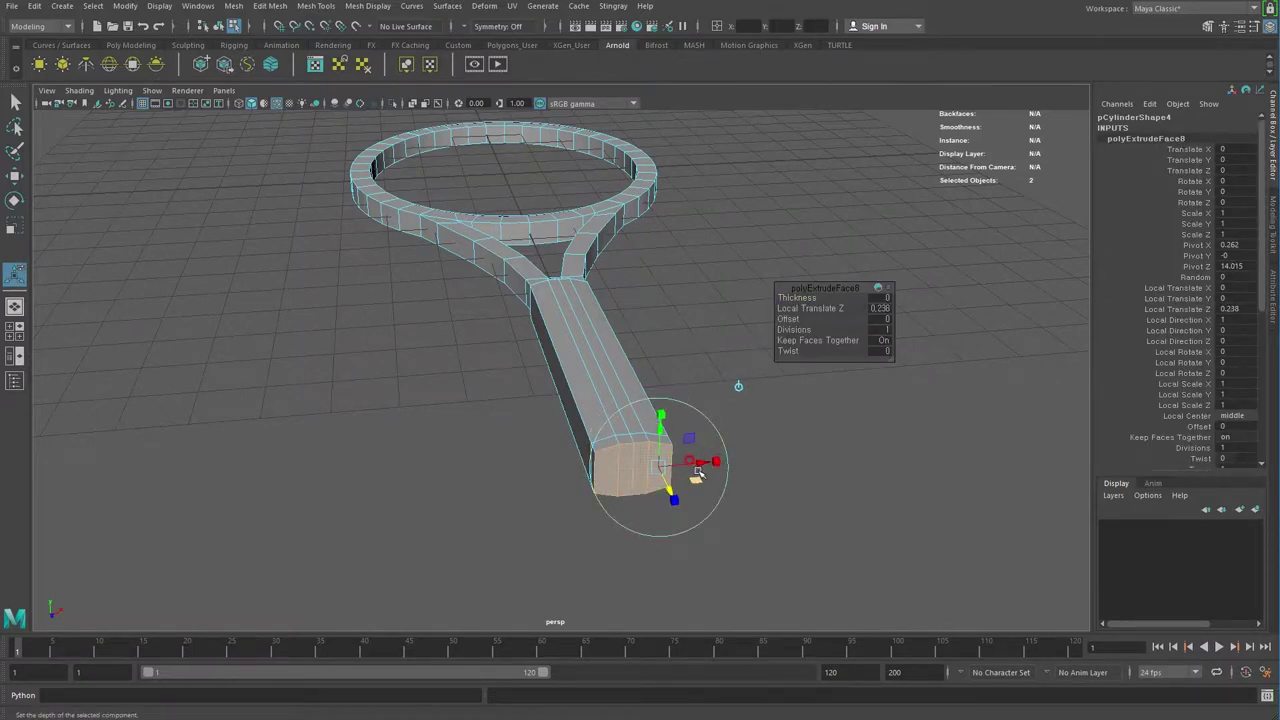
key("r")
mouse_move(647, 461)
left_mouse_down()
mouse_move(614, 495)
mouse_move(630, 505)
left_mouse_up()
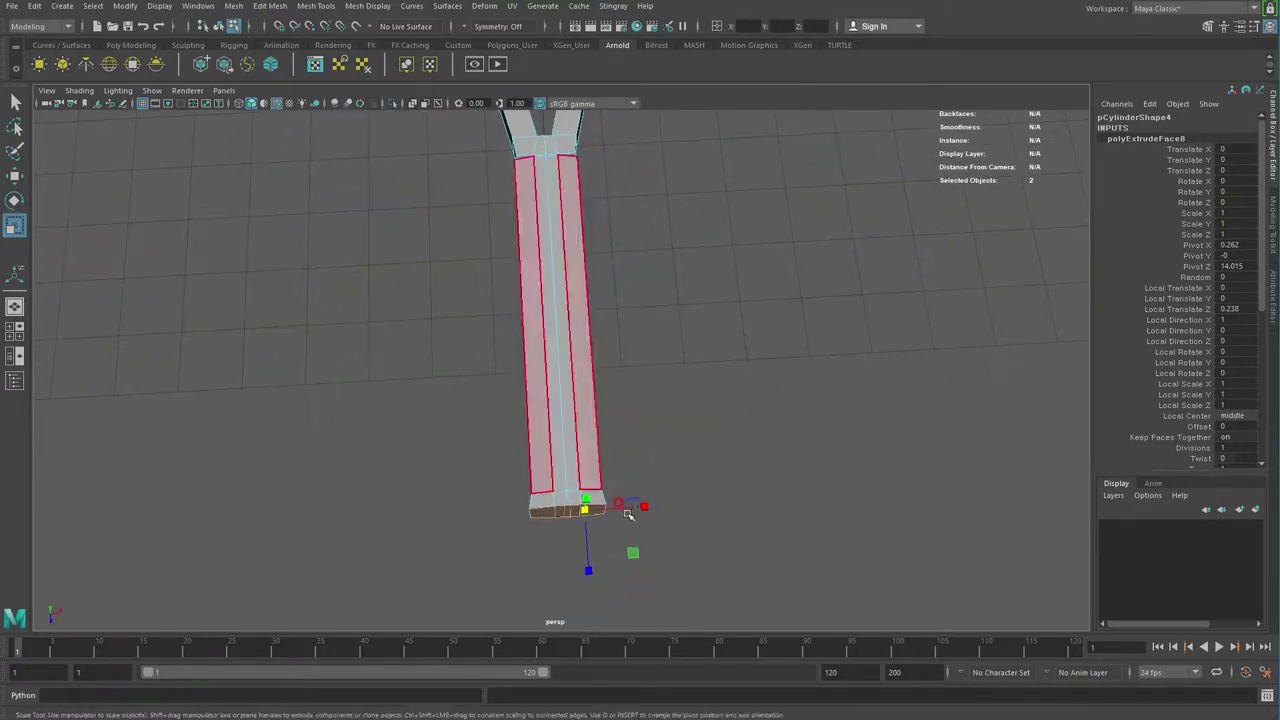
key("w")
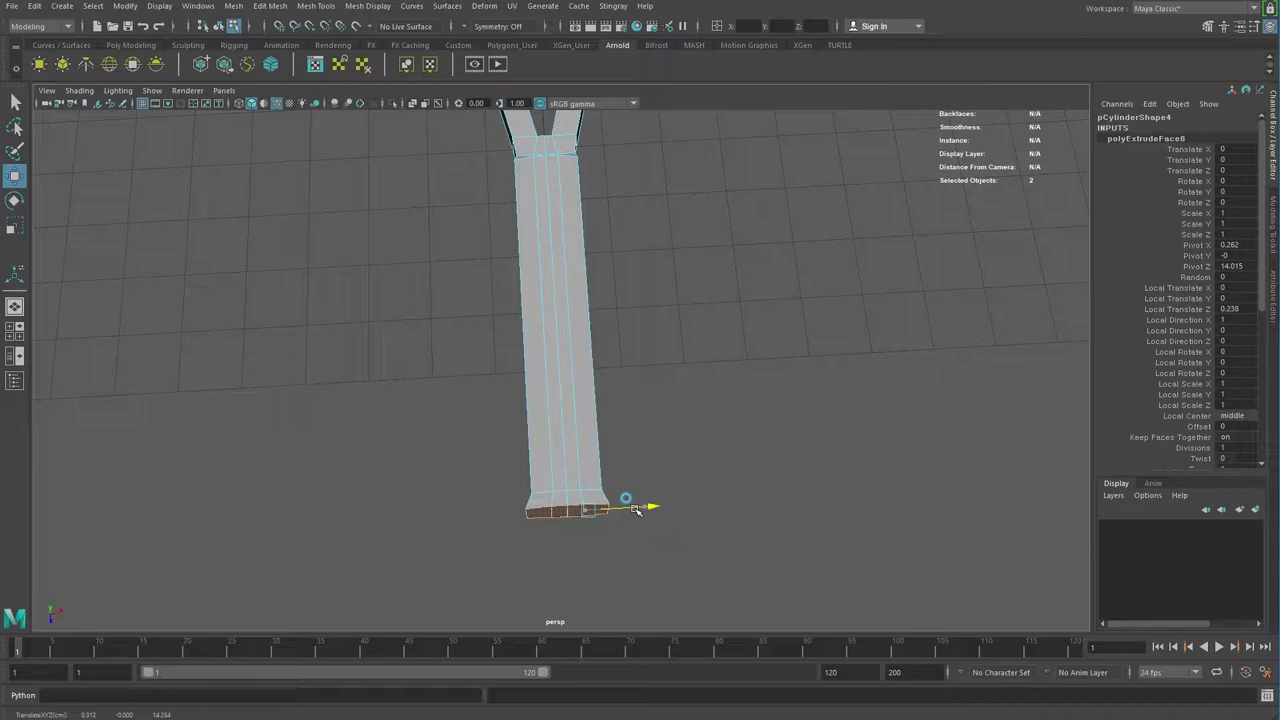
left_click_drag(620, 548, 590, 532, "alt")
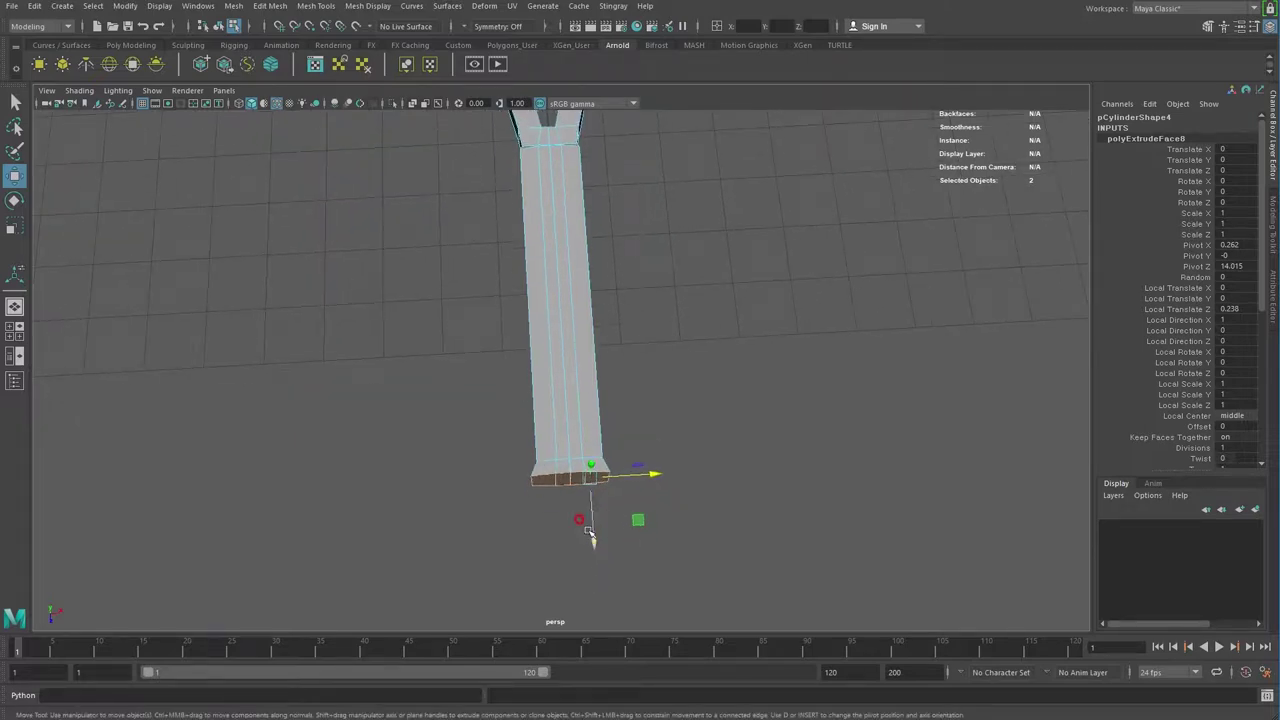
Step: Extrude the end face again, move it down, and scale the butt cap to 0.75
key("ctrl+e")
left_click_drag(590, 525, 603, 553)
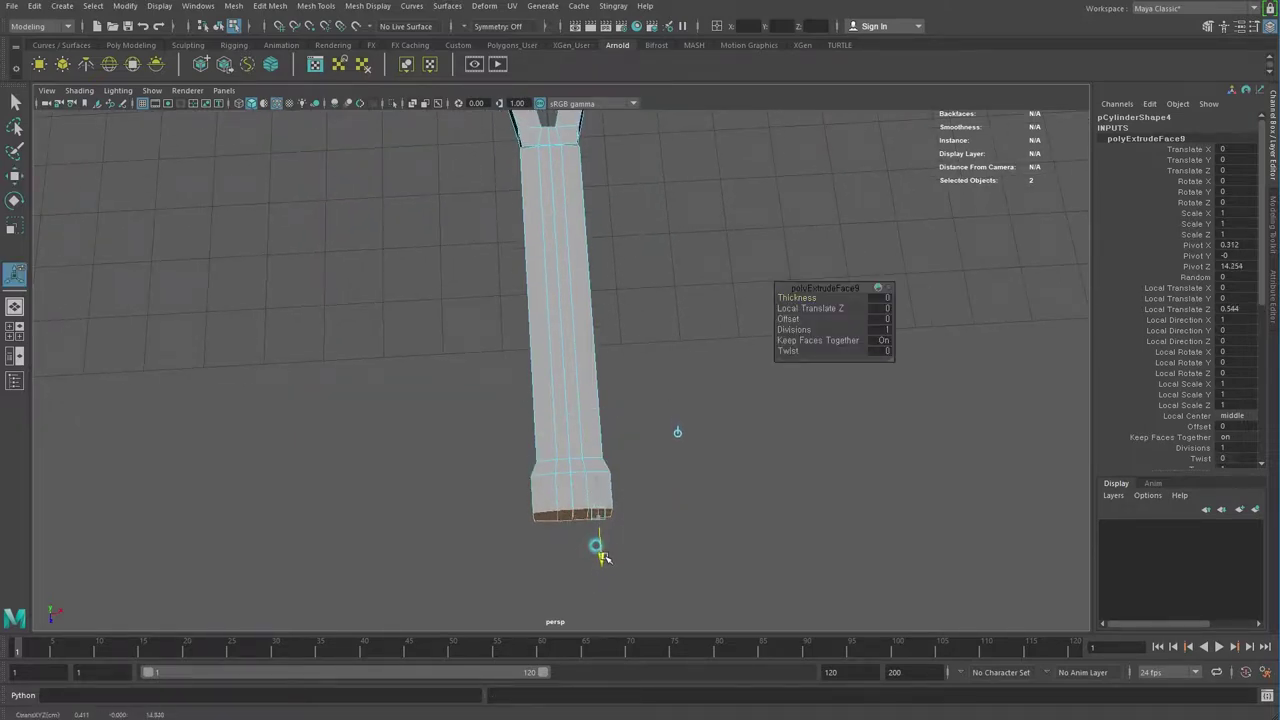
left_click_drag(600, 560, 606, 515, "alt")
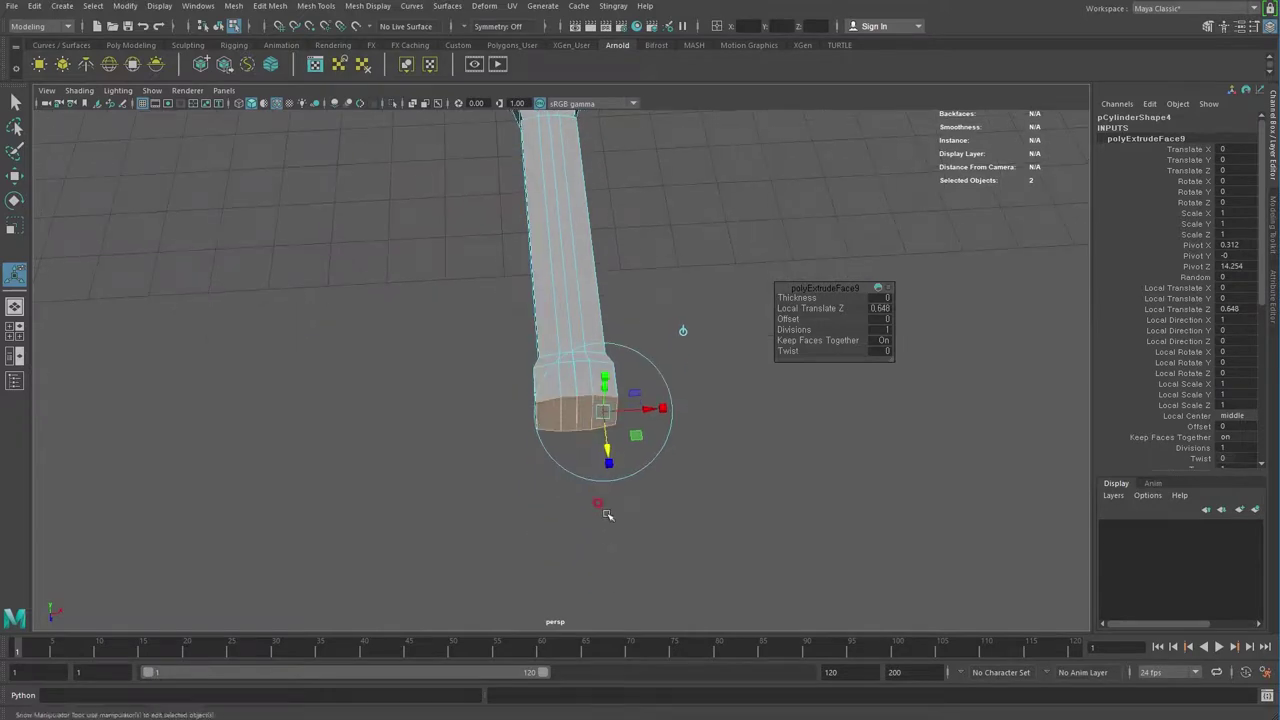
left_click_drag(597, 418, 585, 412)
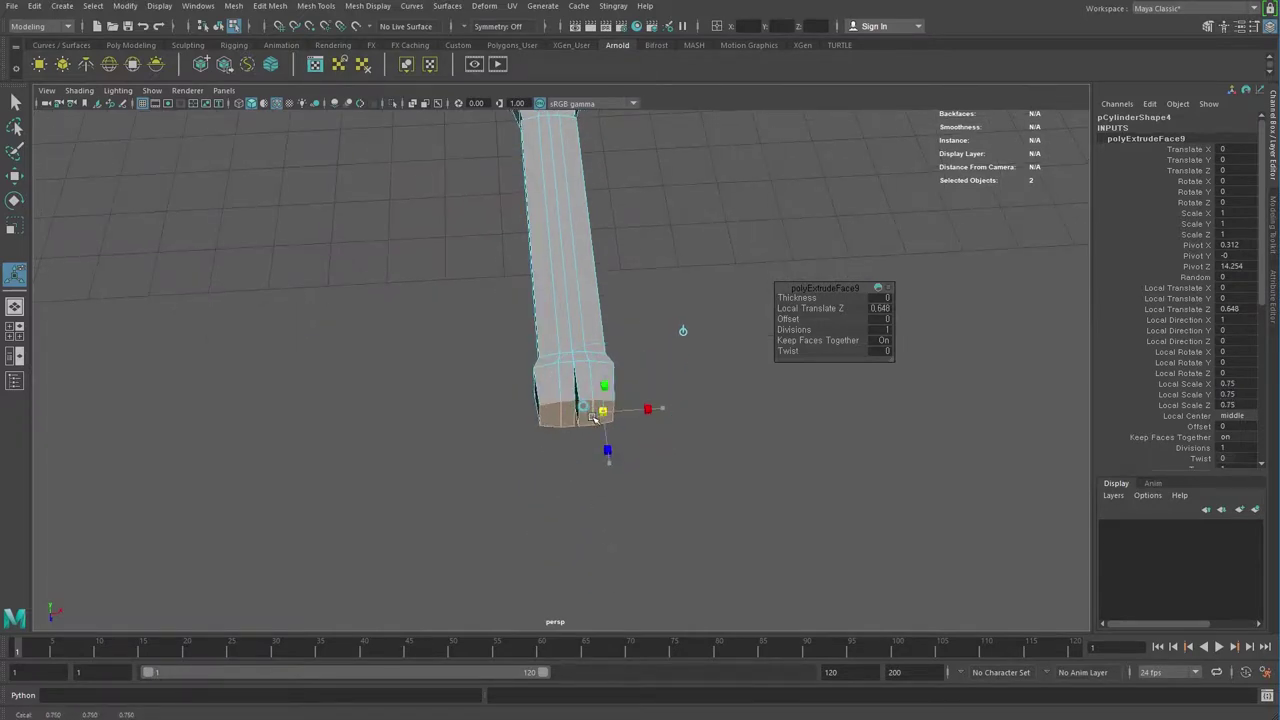
key("w")
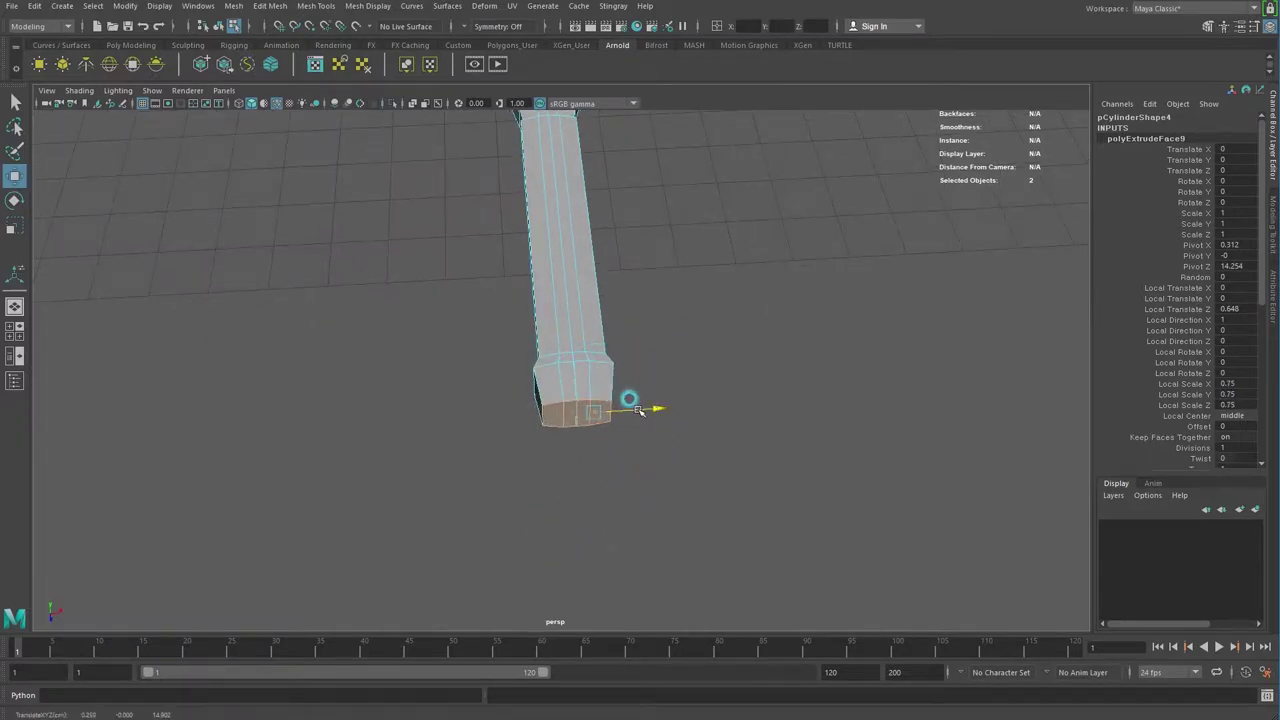
mouse_move(640, 410)
left_mouse_down("alt")
mouse_move(731, 337)
mouse_move(760, 406)
mouse_move(634, 466)
mouse_move(614, 514)
mouse_move(660, 527)
mouse_move(580, 534)
left_mouse_up("alt")
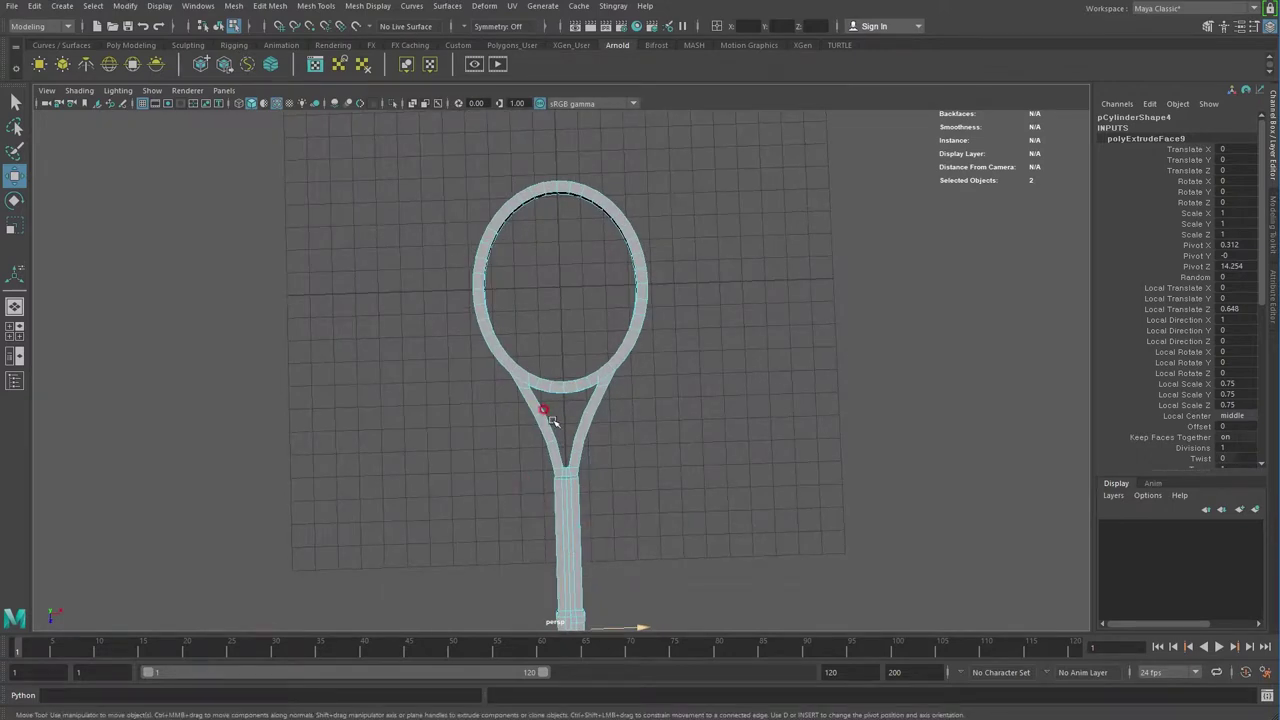
Step: Frame the handle, select the racket mesh and turn smooth preview off with 1
left_click_drag(552, 420, 564, 435, "alt")
right_click_drag(630, 375, 625, 355)
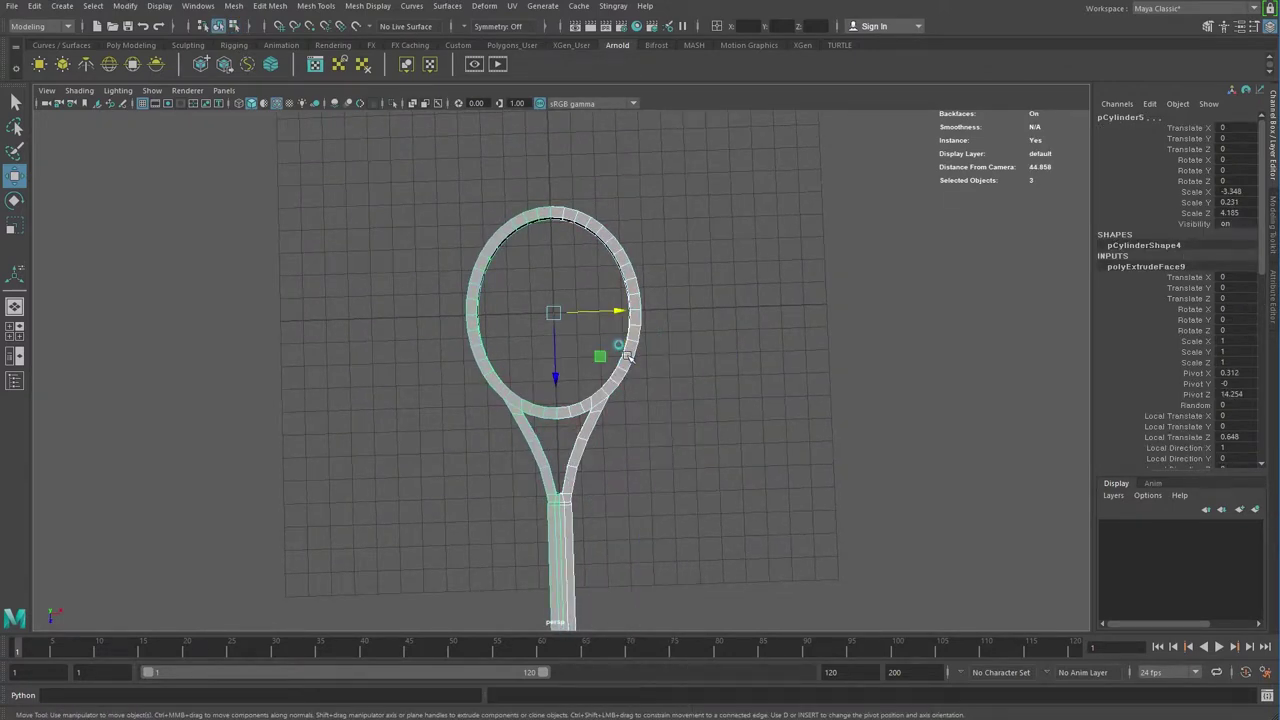
left_click(714, 429)
left_click_drag(714, 429, 662, 494, "alt")
left_click(285, 363)
right_click_drag(571, 391, 606, 577, "alt")
middle_click_drag(606, 577, 508, 423, "alt")
mouse_move(508, 423)
left_mouse_down("alt")
mouse_move(514, 446)
mouse_move(435, 441)
left_mouse_up("alt")
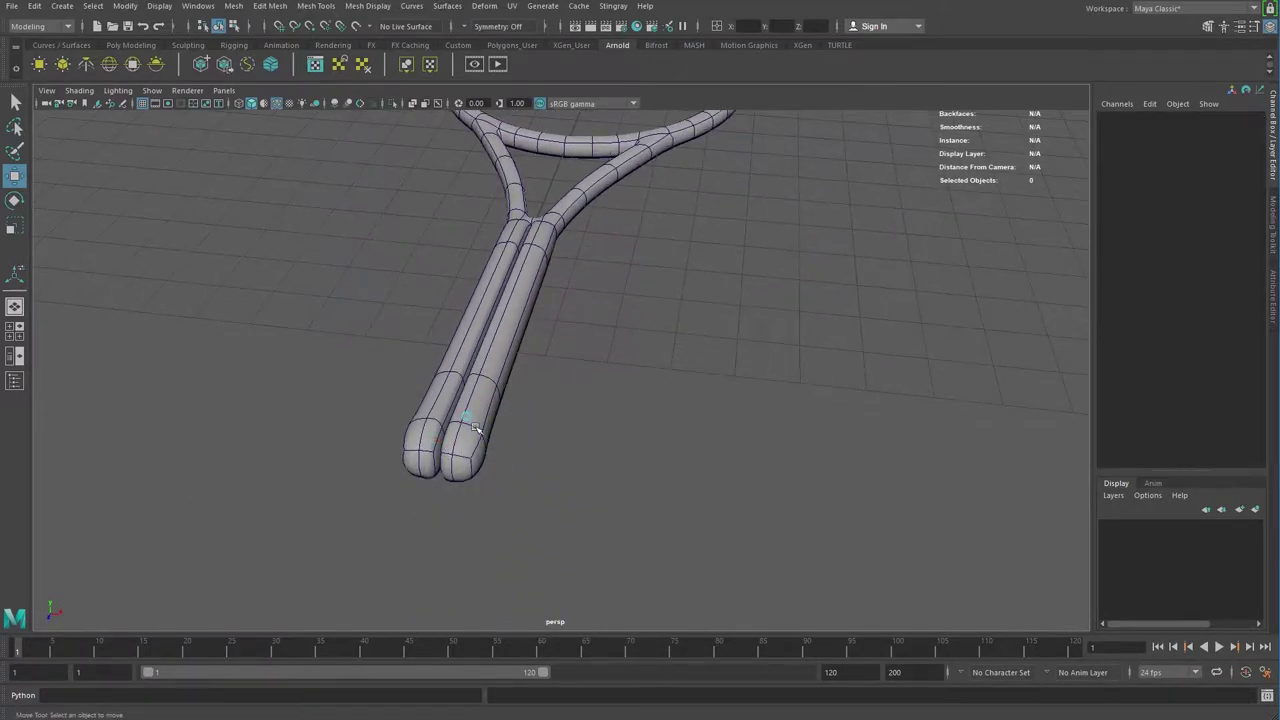
left_click(466, 416)
key("2")
key("1")
left_click(421, 399)
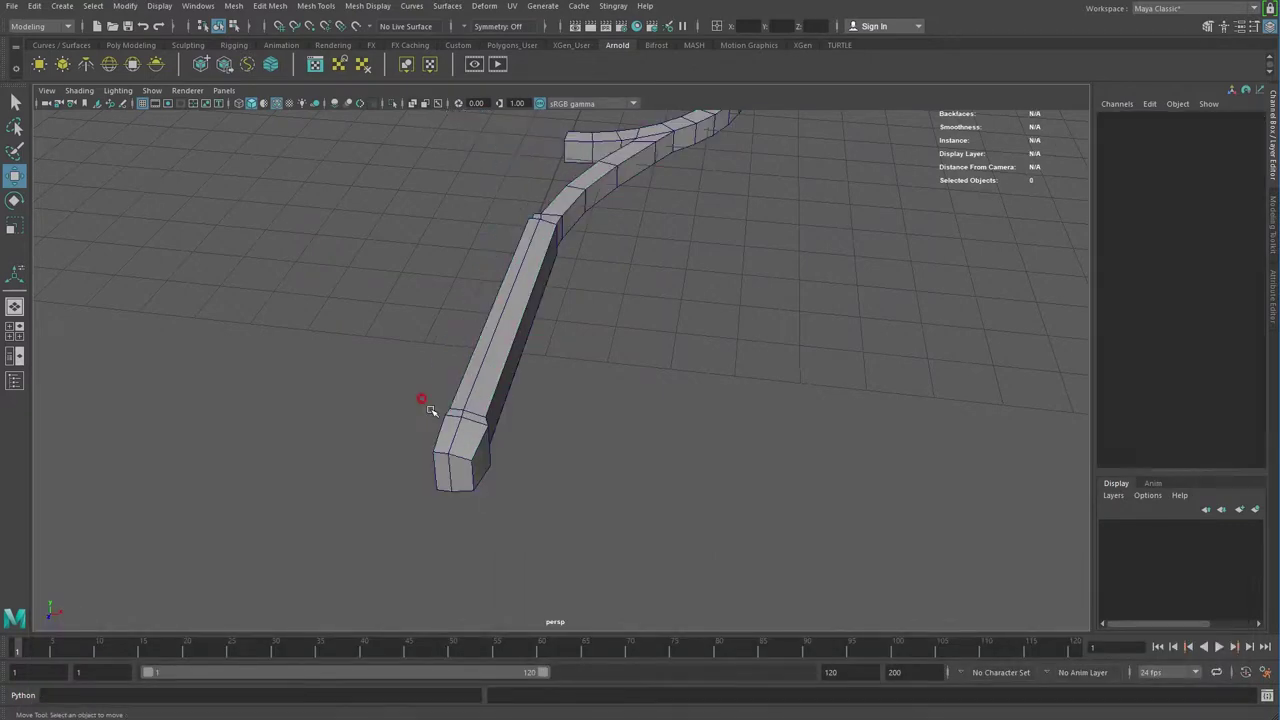
Step: In Face mode, delete the two inner handle faces and the handle's end cap face
mouse_move(633, 430)
left_mouse_down("alt")
mouse_move(603, 417)
mouse_move(723, 232)
left_mouse_up("alt")
right_click_drag(740, 262, 760, 280)
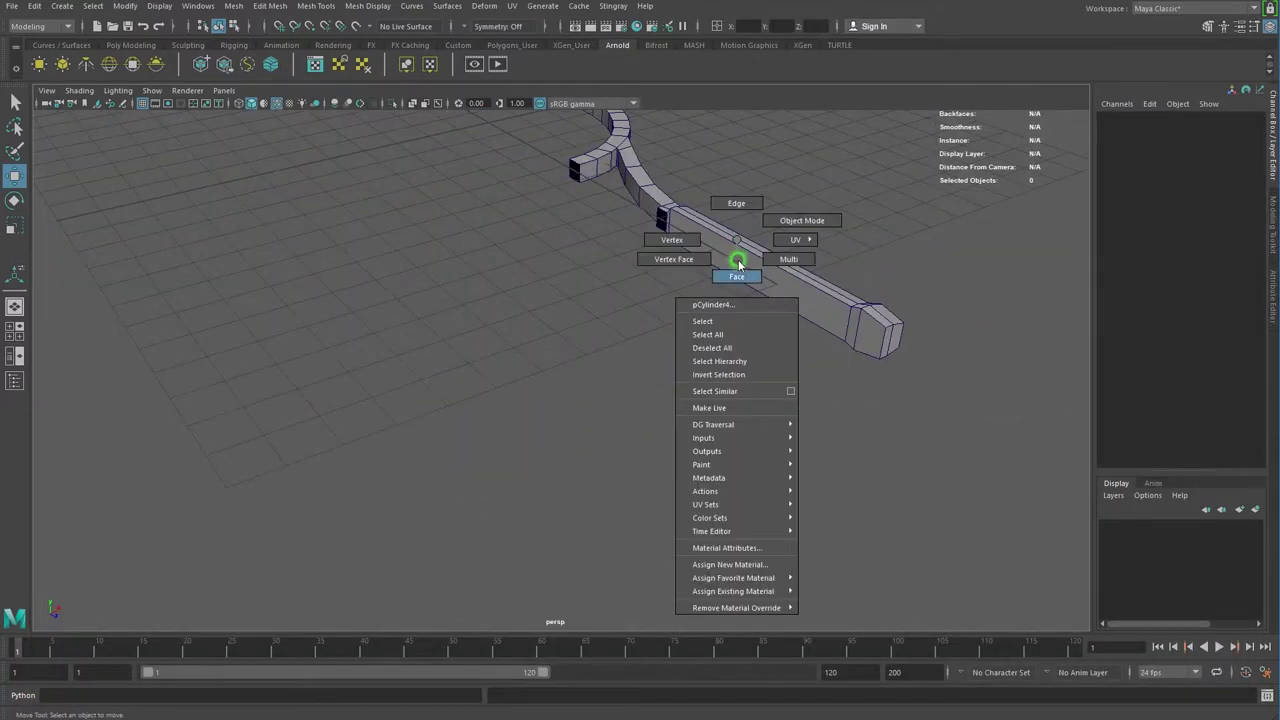
left_click(757, 272)
key("Delete")
left_click(855, 328)
key("Delete")
left_click(870, 347)
key("Delete")
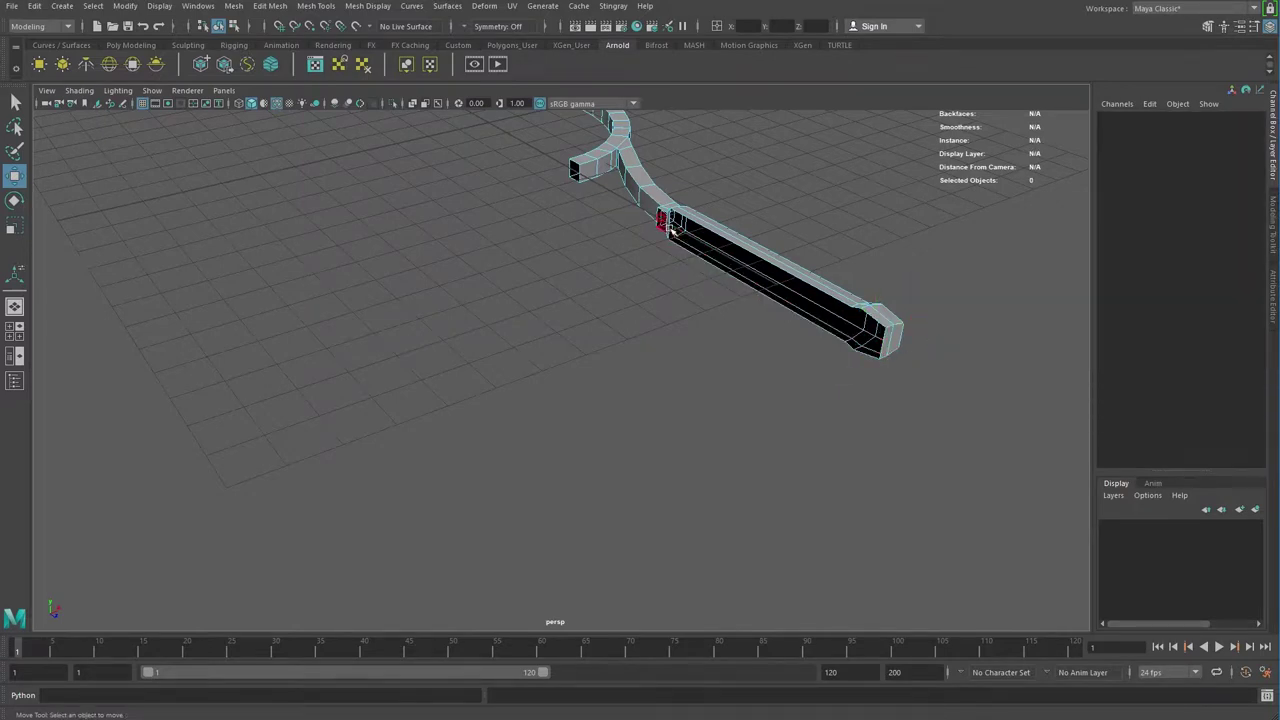
Step: Delete the inner face at the handle joint and return to Object Mode
left_click_drag(697, 241, 786, 429, "alt")
scroll(757, 258, "up", 3)
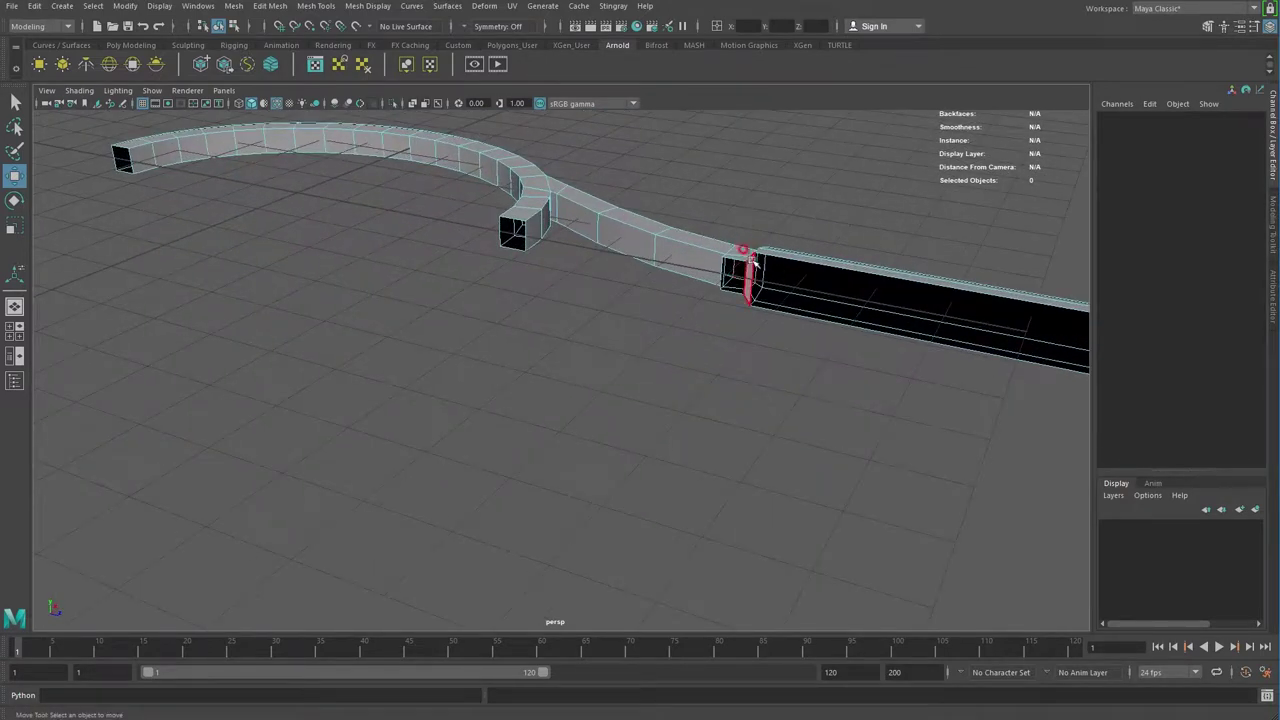
left_click(750, 272)
key("Delete")
mouse_move(900, 428)
left_mouse_down("alt")
mouse_move(757, 440)
mouse_move(765, 468)
left_mouse_up("alt")
right_click_drag(703, 399, 745, 370)
left_click_drag(886, 508, 604, 505, "alt")
left_click(34, 6)
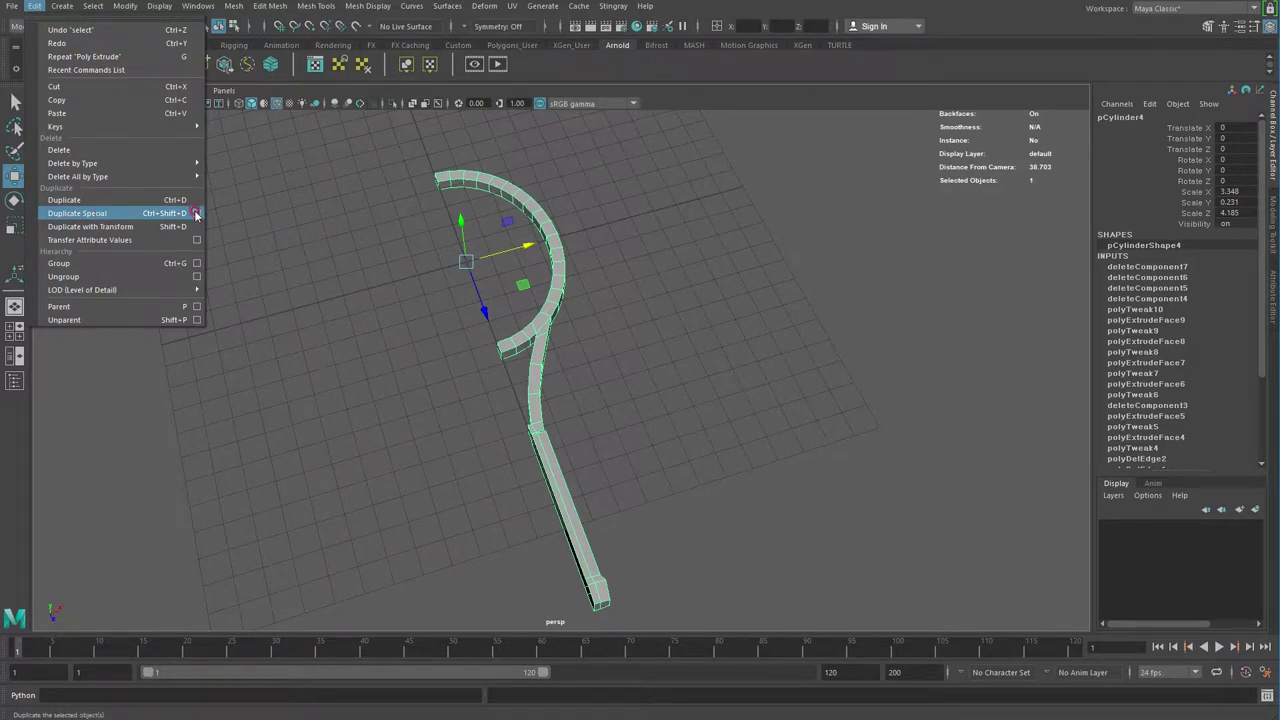
Step: Duplicate Special the half as an Instance with Scale X -1, then show four views
left_click(197, 213)
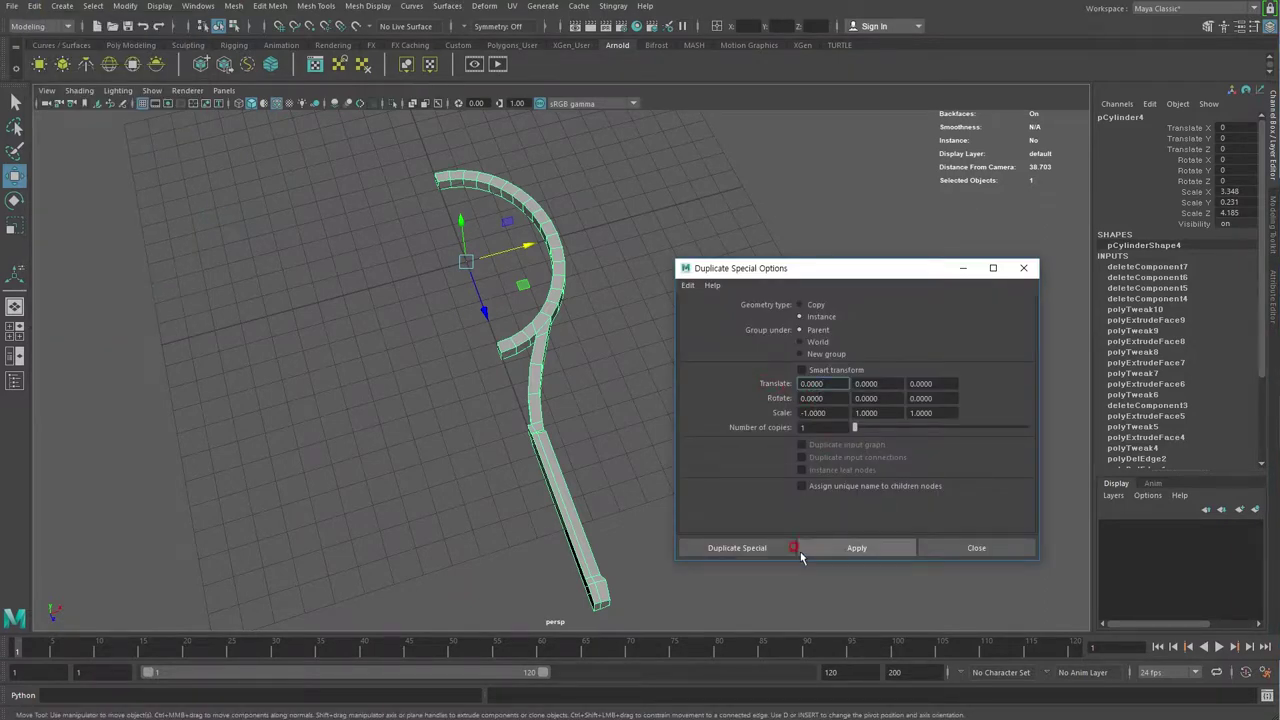
left_click(749, 548)
left_click_drag(869, 555, 723, 551, "alt")
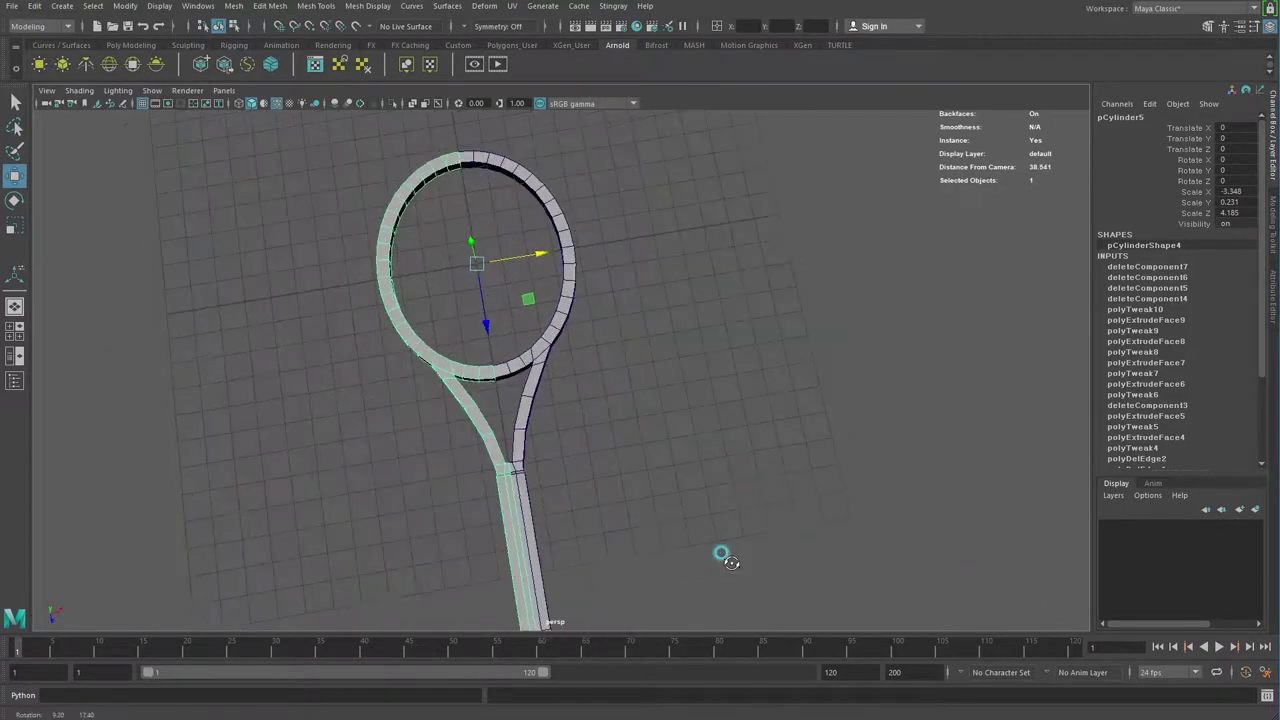
mouse_move(553, 518)
left_mouse_down("alt")
mouse_move(551, 398)
mouse_move(560, 452)
left_mouse_up("alt")
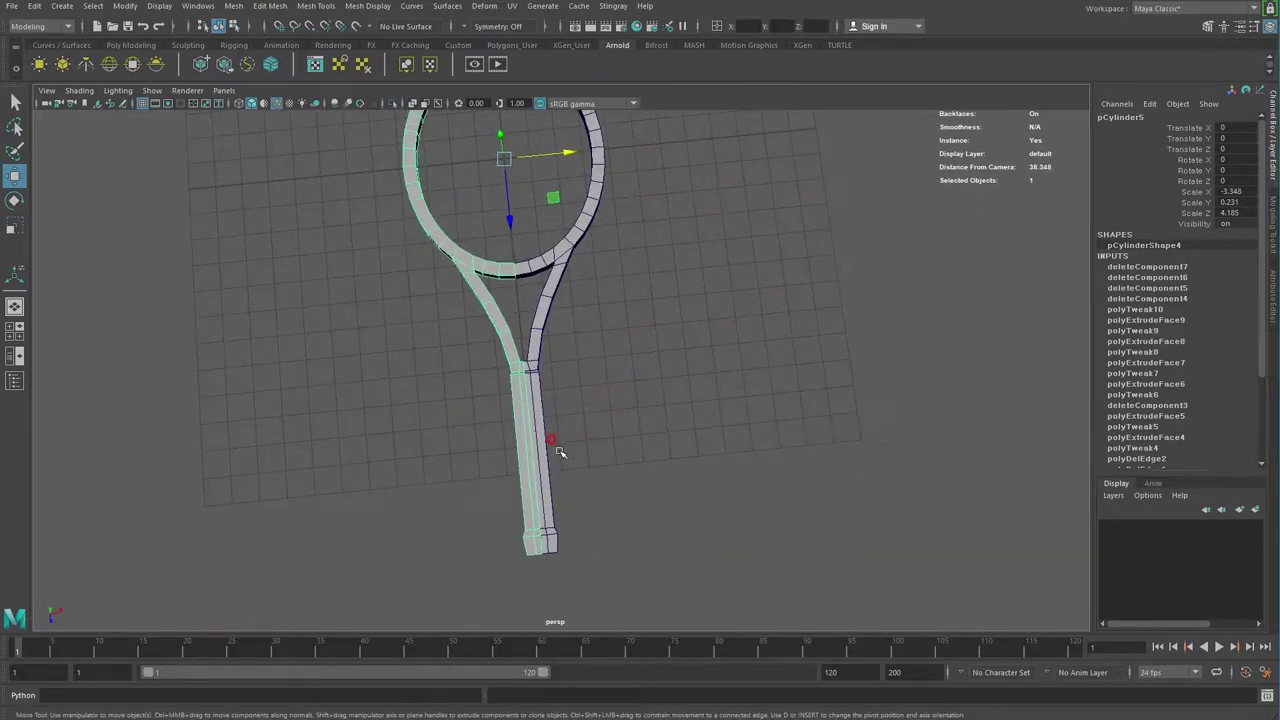
key("space")
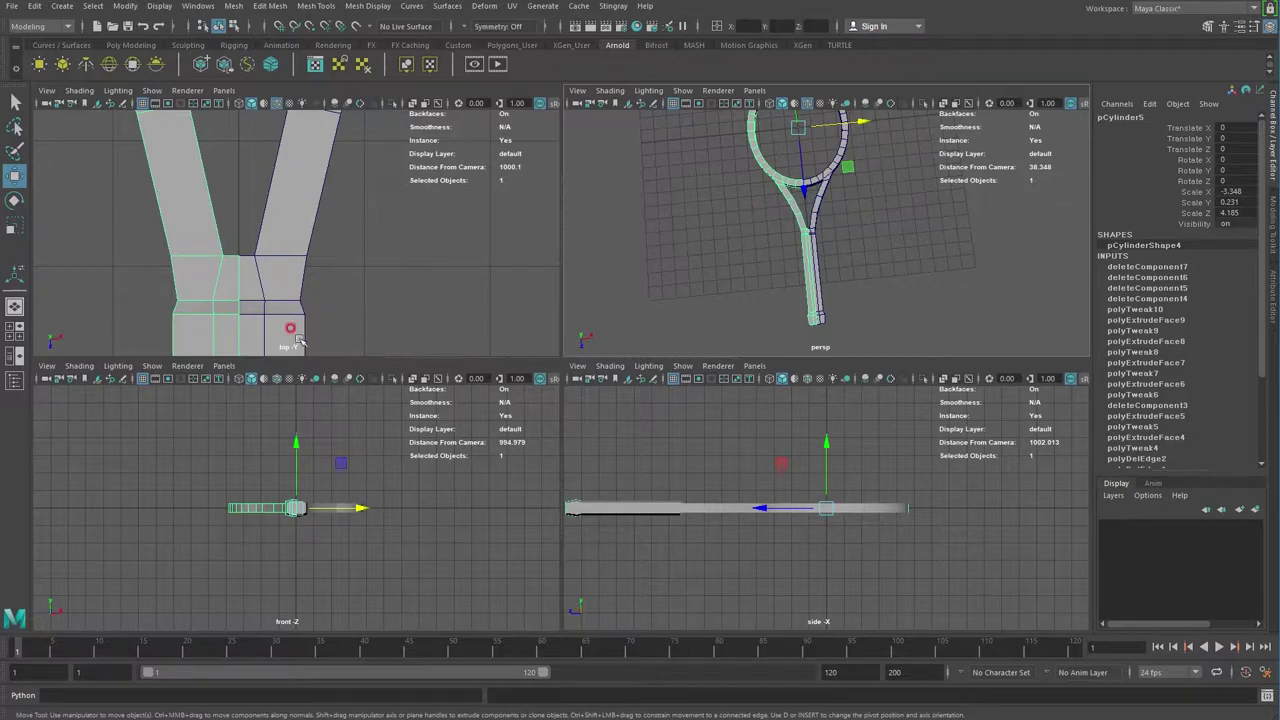
Step: In the maximized top view, insert an edge loop across the handle's butt segment
scroll(337, 327, "down", 2)
scroll(290, 270, "down", 3)
scroll(374, 331, "down", 2)
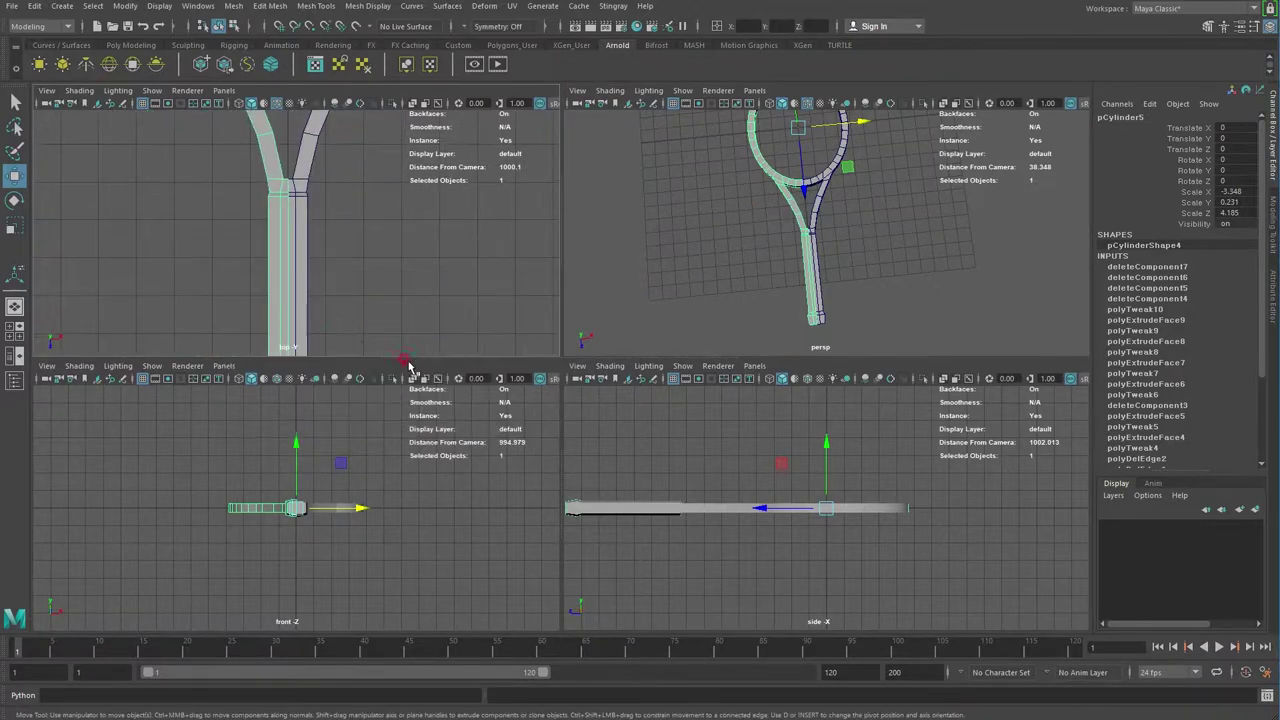
key("space")
mouse_move(400, 294)
middle_mouse_down("alt")
mouse_move(523, 471)
mouse_move(511, 394)
middle_mouse_up("alt")
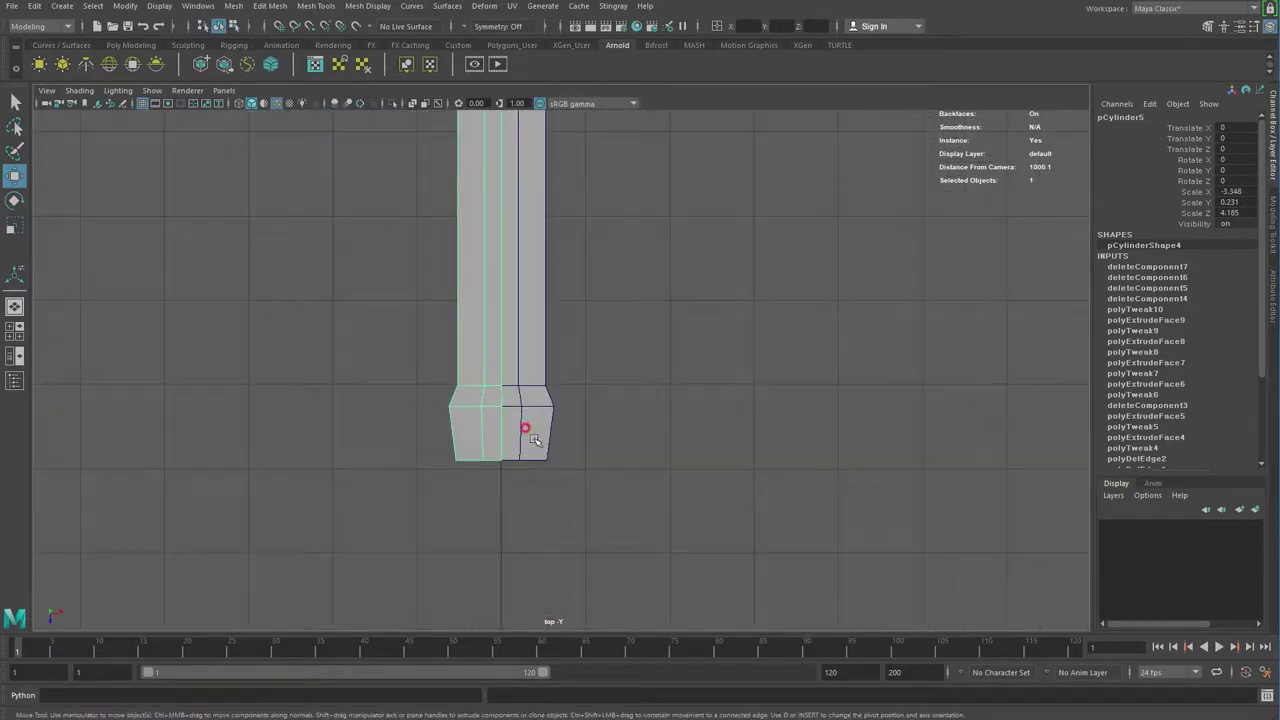
left_click(535, 441)
right_click(535, 442, "shift")
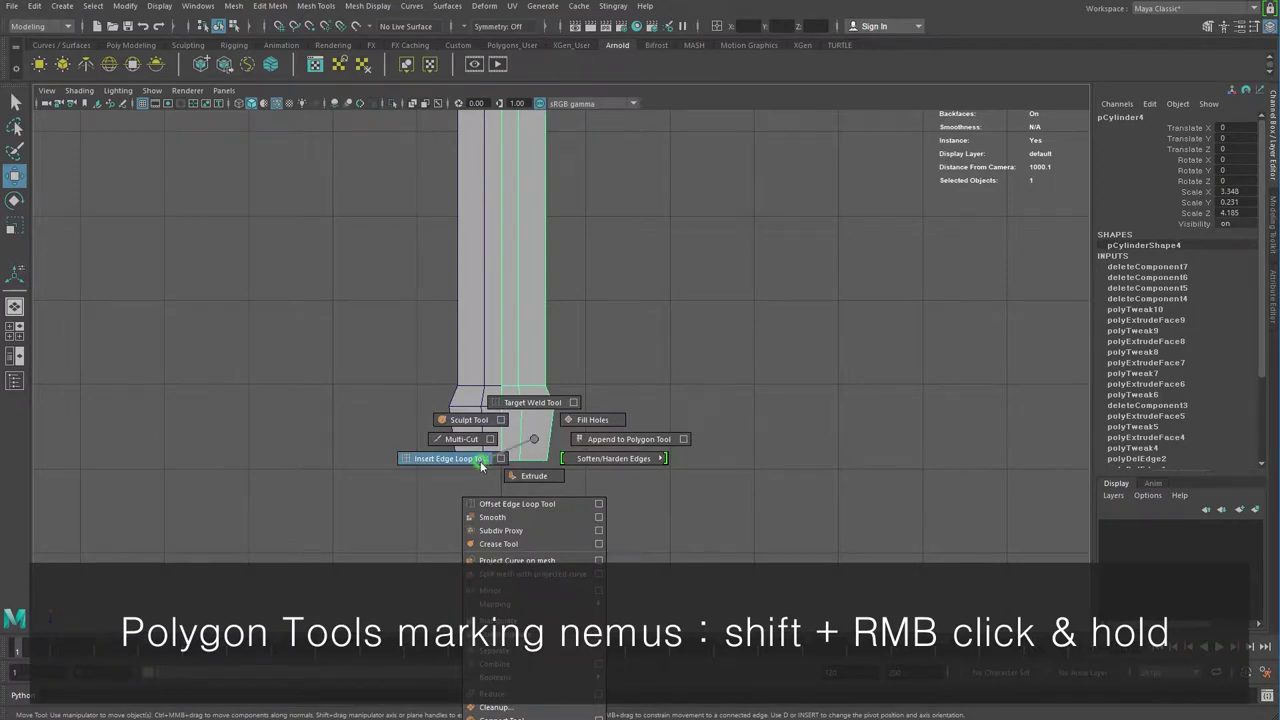
right_click_drag(535, 442, 455, 457, "shift")
left_click(549, 434)
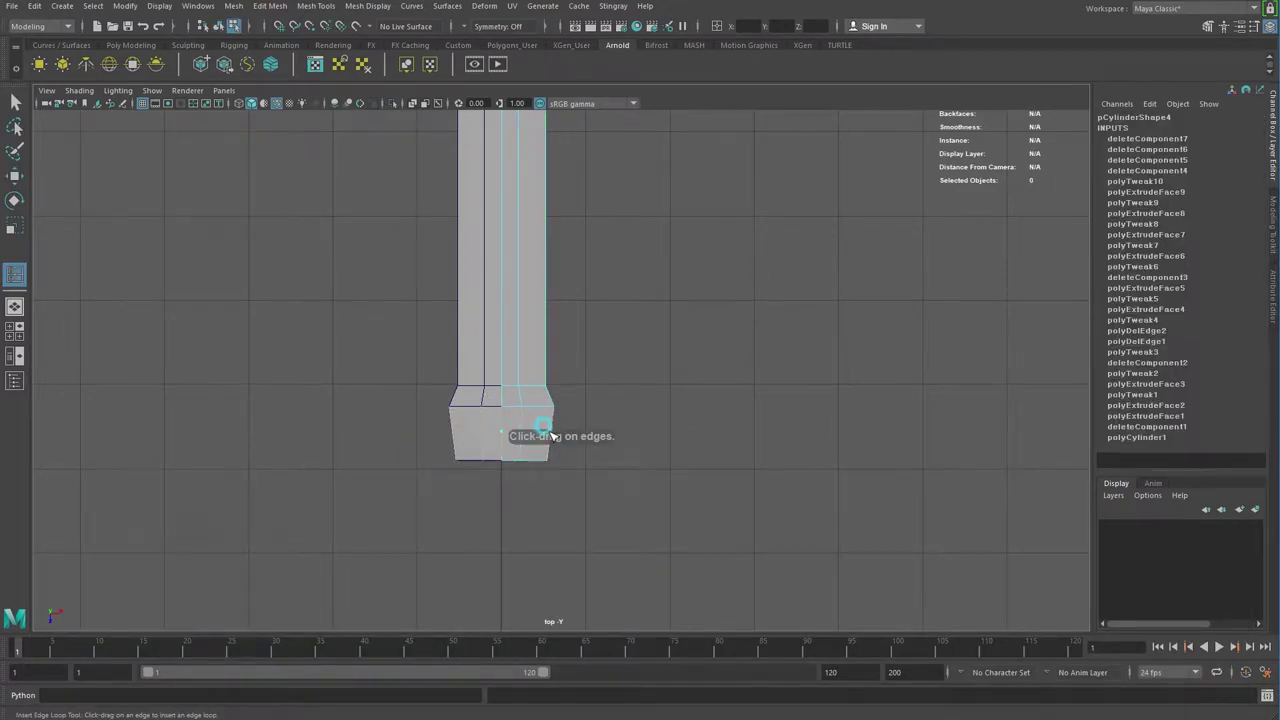
Step: Select vertices on the new edge loop and return to the maximized perspective view
key("w")
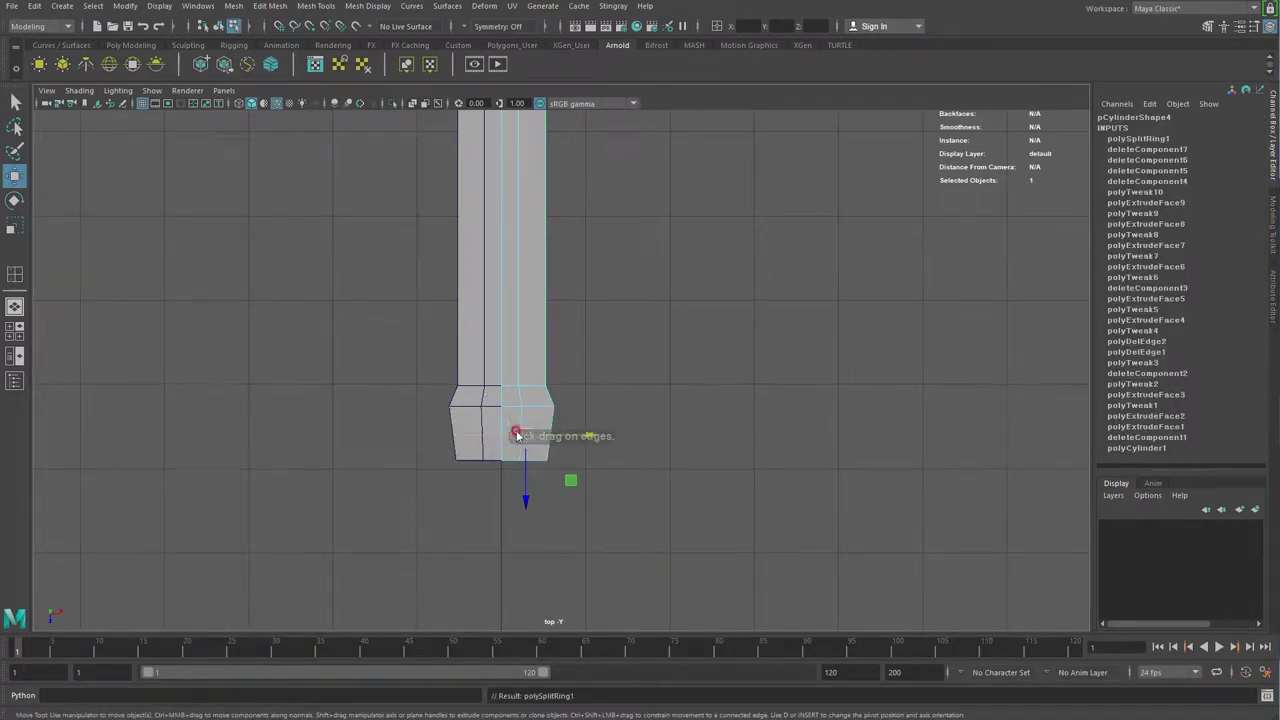
right_click_drag(557, 425, 536, 422)
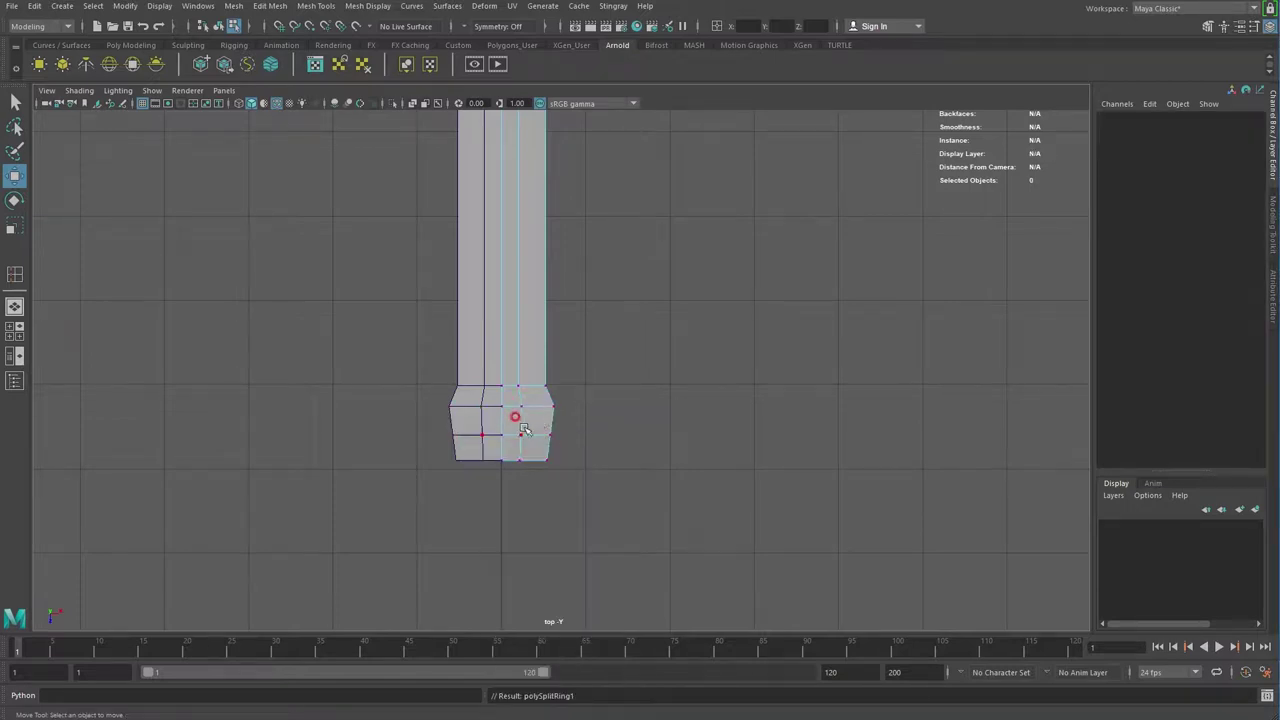
left_click(552, 445)
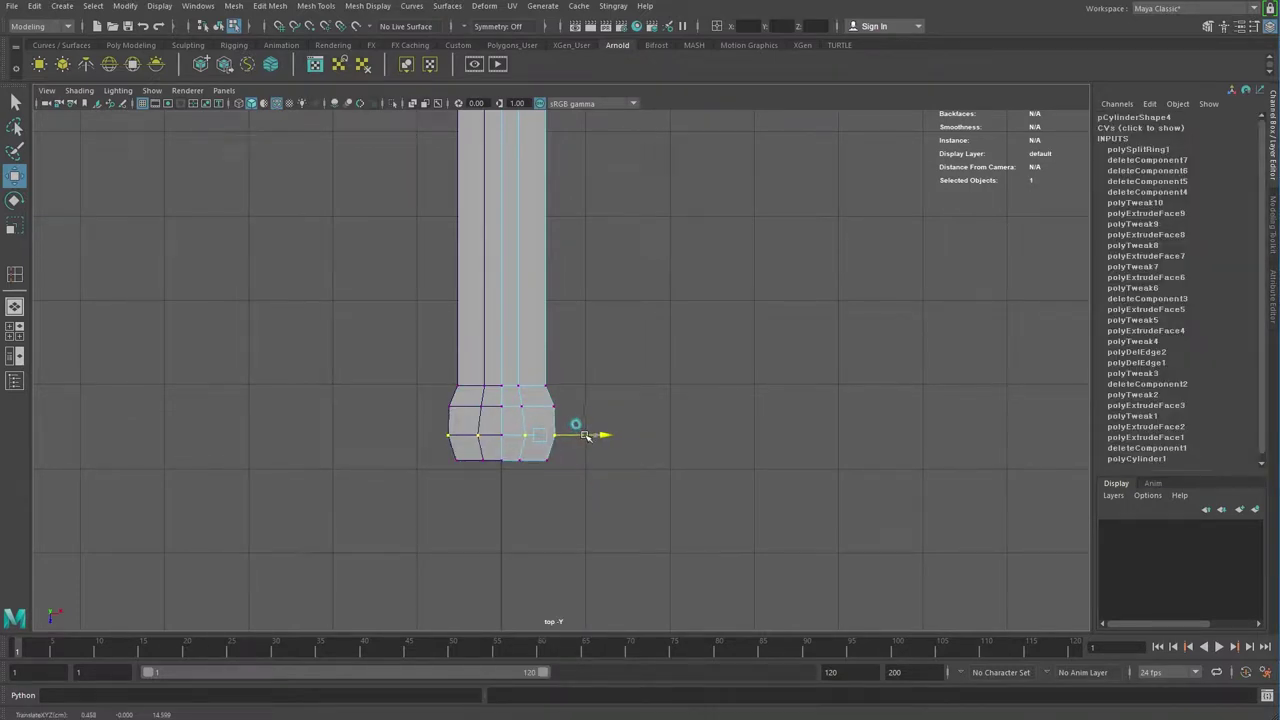
key("space")
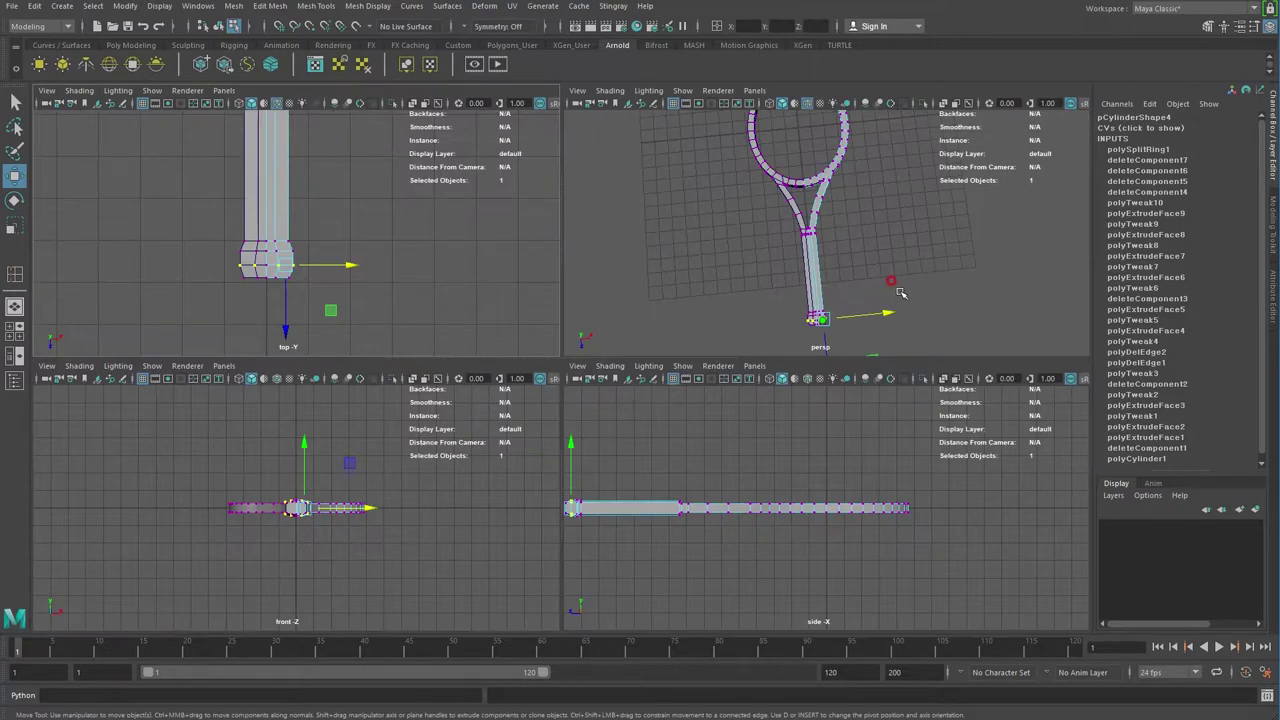
key("space")
mouse_move(694, 398)
left_mouse_down("alt")
mouse_move(680, 334)
mouse_move(616, 420)
mouse_move(543, 360)
mouse_move(643, 349)
mouse_move(703, 303)
left_mouse_up("alt")
Step: Scale the handle-end vertices taller in Y and nudge them slightly along X
right_click_drag(703, 303, 707, 432, "alt")
middle_click_drag(706, 432, 777, 386, "alt")
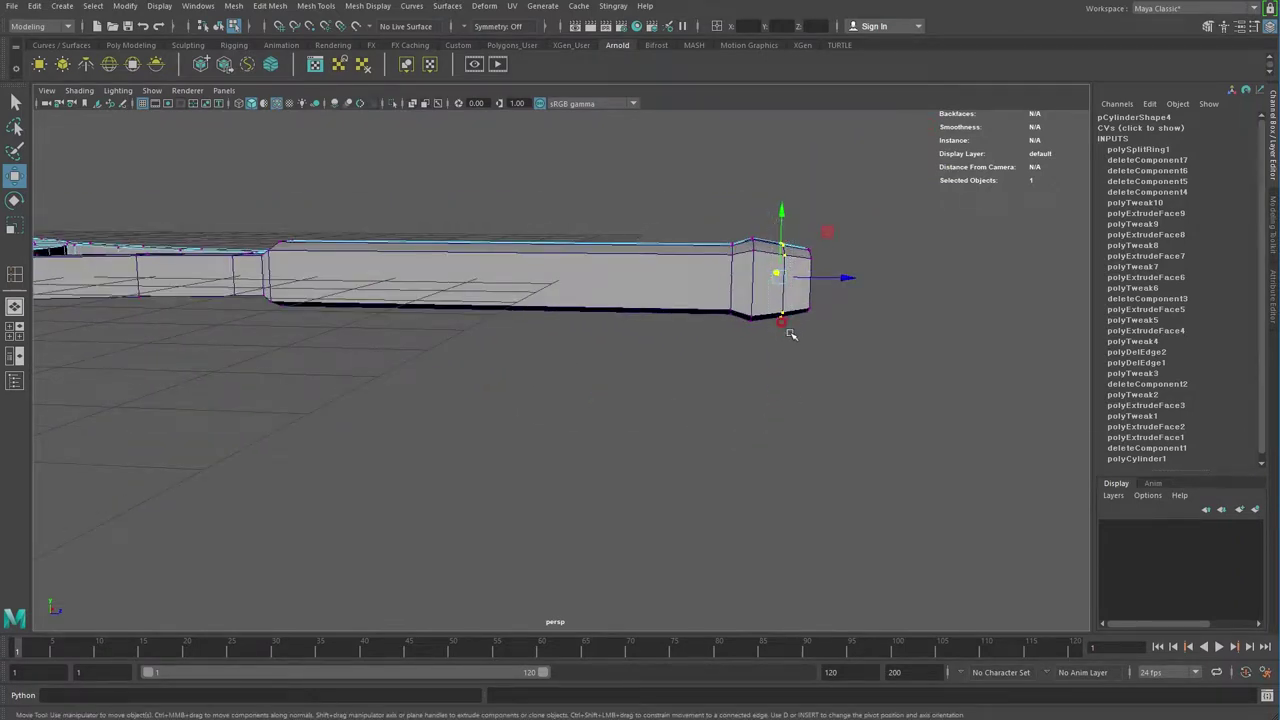
key("r")
left_click_drag(781, 214, 779, 209)
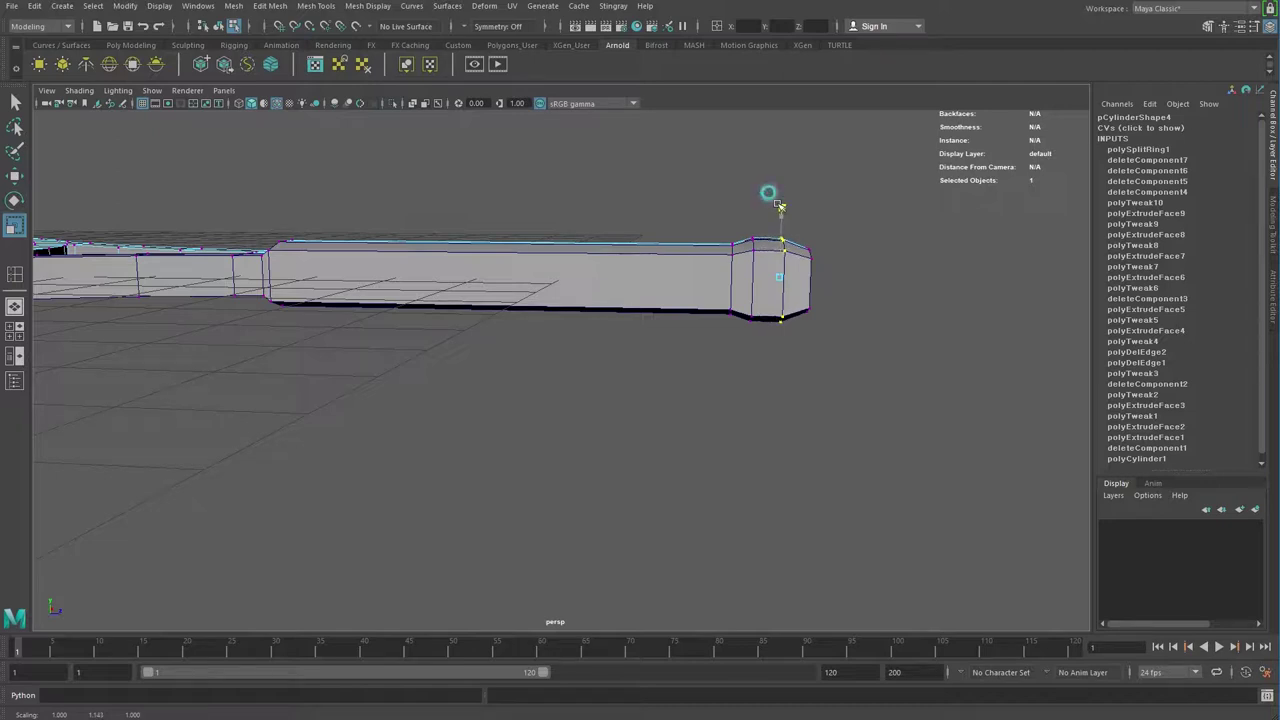
left_click_drag(783, 215, 784, 211)
key("w")
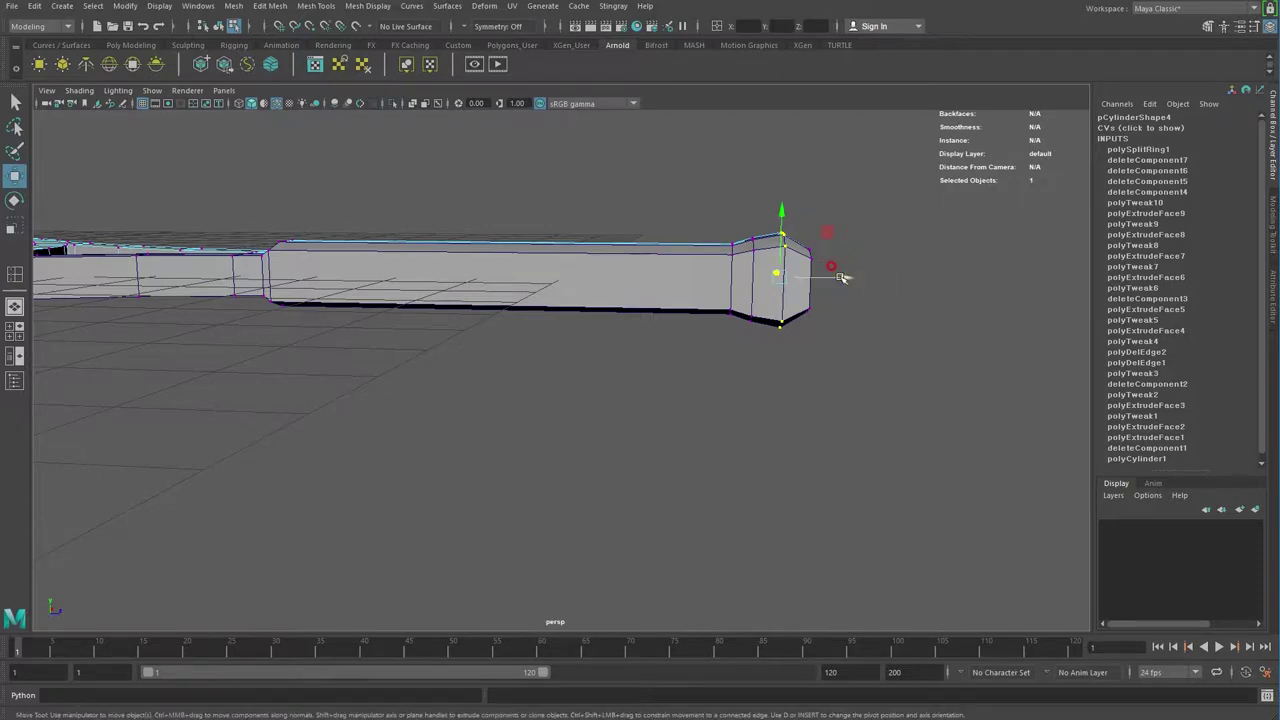
left_click_drag(842, 276, 850, 277)
Step: In Object Mode, select the mirrored left half pCylinder5 and delete it
right_click_drag(740, 263, 691, 286)
mouse_move(691, 286)
left_mouse_down("alt")
mouse_move(443, 410)
mouse_move(494, 363)
left_mouse_up("alt")
scroll(685, 385, "up", 3)
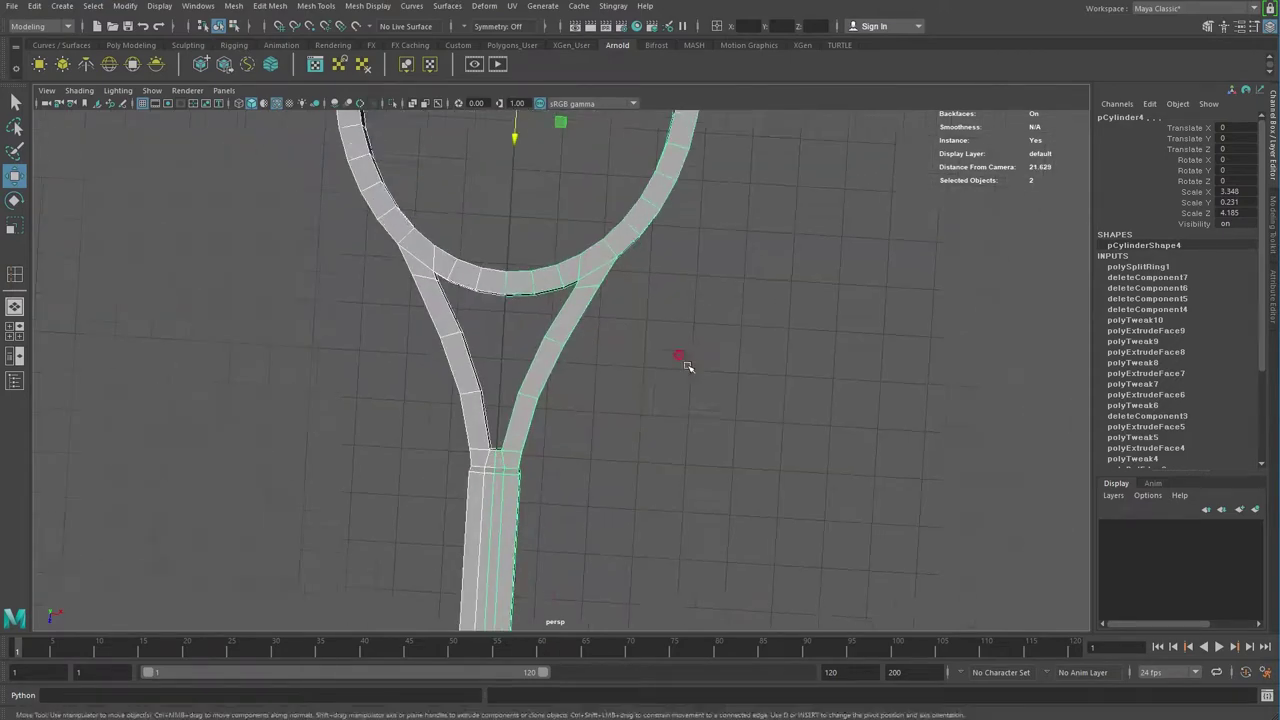
scroll(685, 385, "down", 3)
left_click_drag(543, 357, 447, 410, "alt")
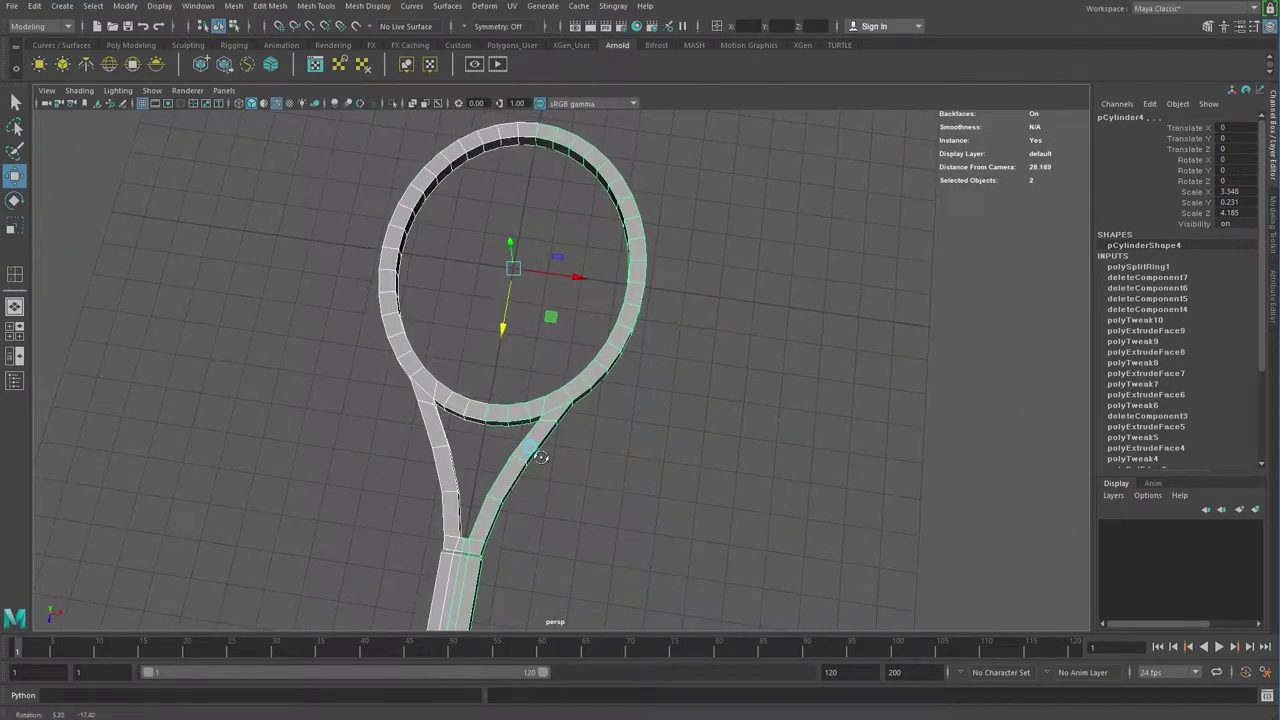
left_click(447, 410)
left_click_drag(586, 497, 538, 445, "alt")
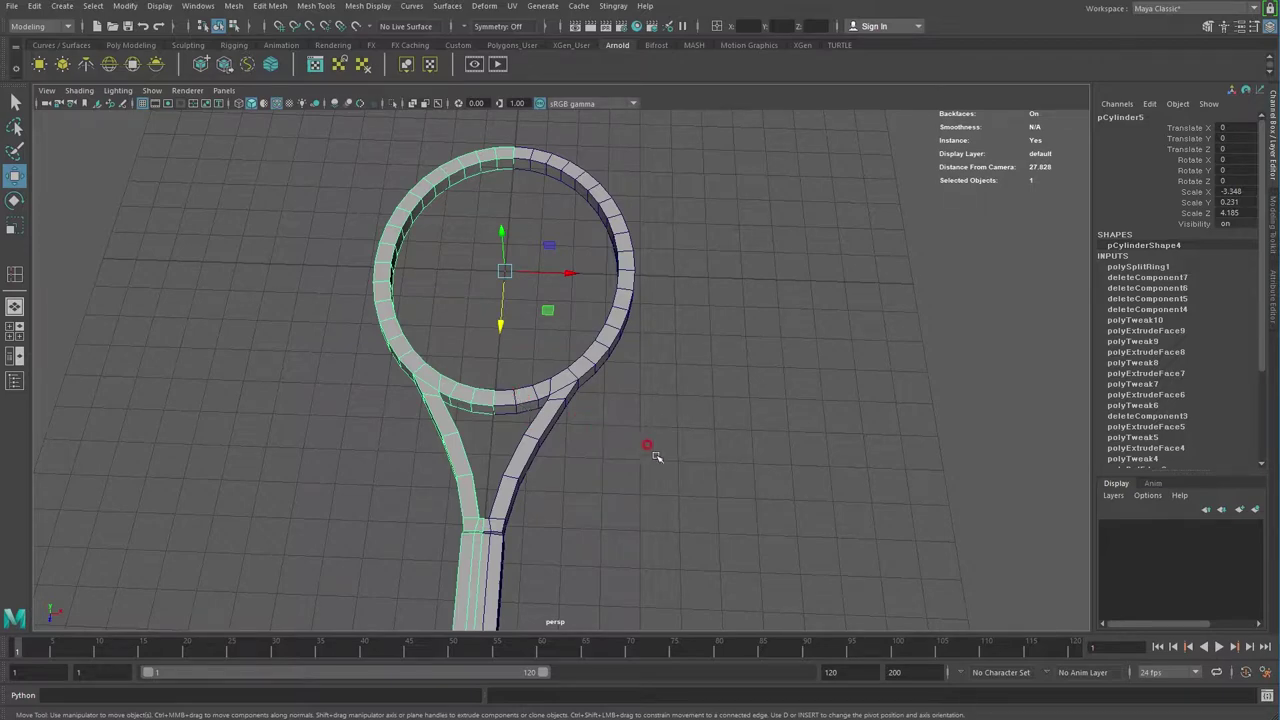
mouse_move(536, 484)
left_mouse_down("alt")
mouse_move(531, 437)
mouse_move(580, 442)
left_mouse_up("alt")
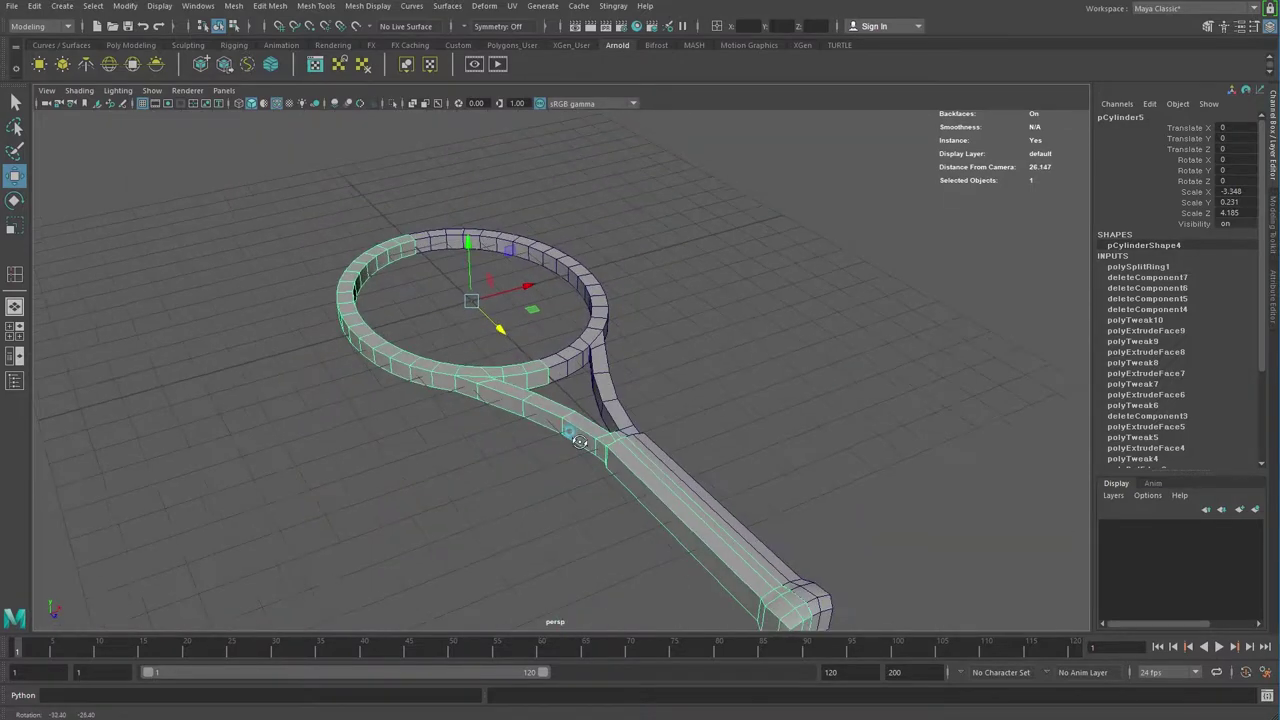
key("Delete")
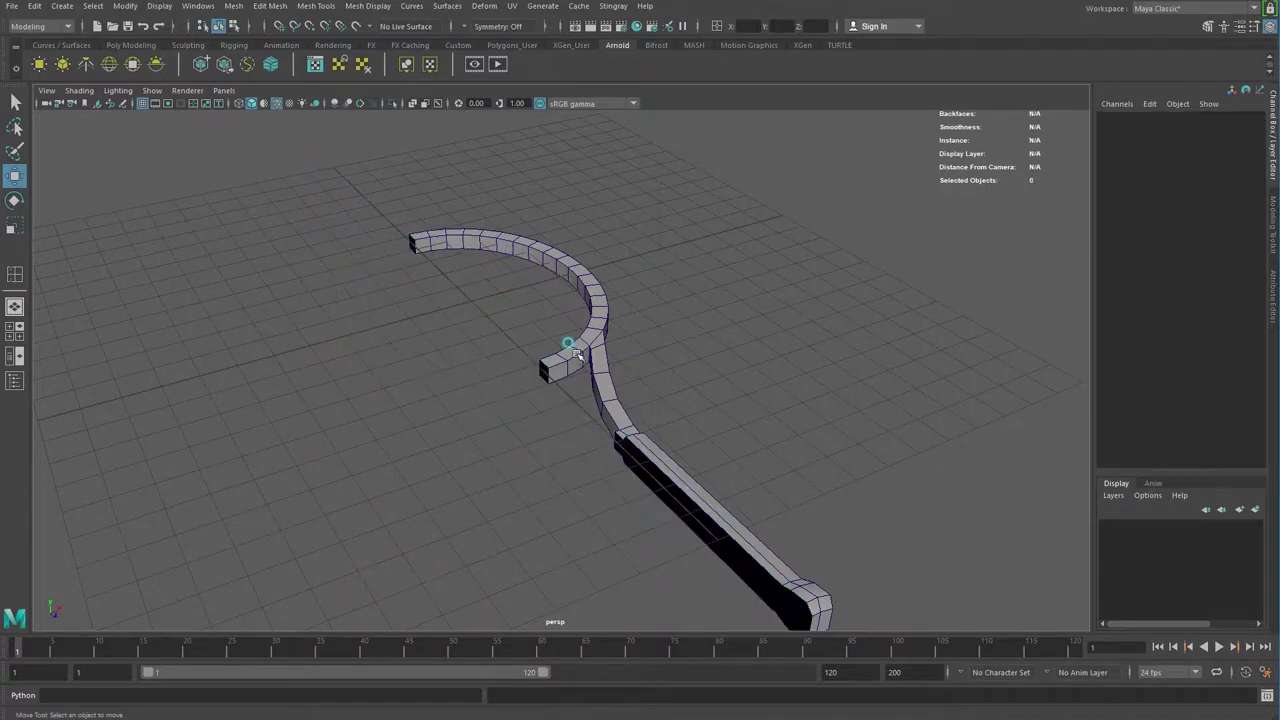
Step: In the top view, marquee-select the vertices along the racket half's centre edge
left_click(565, 372)
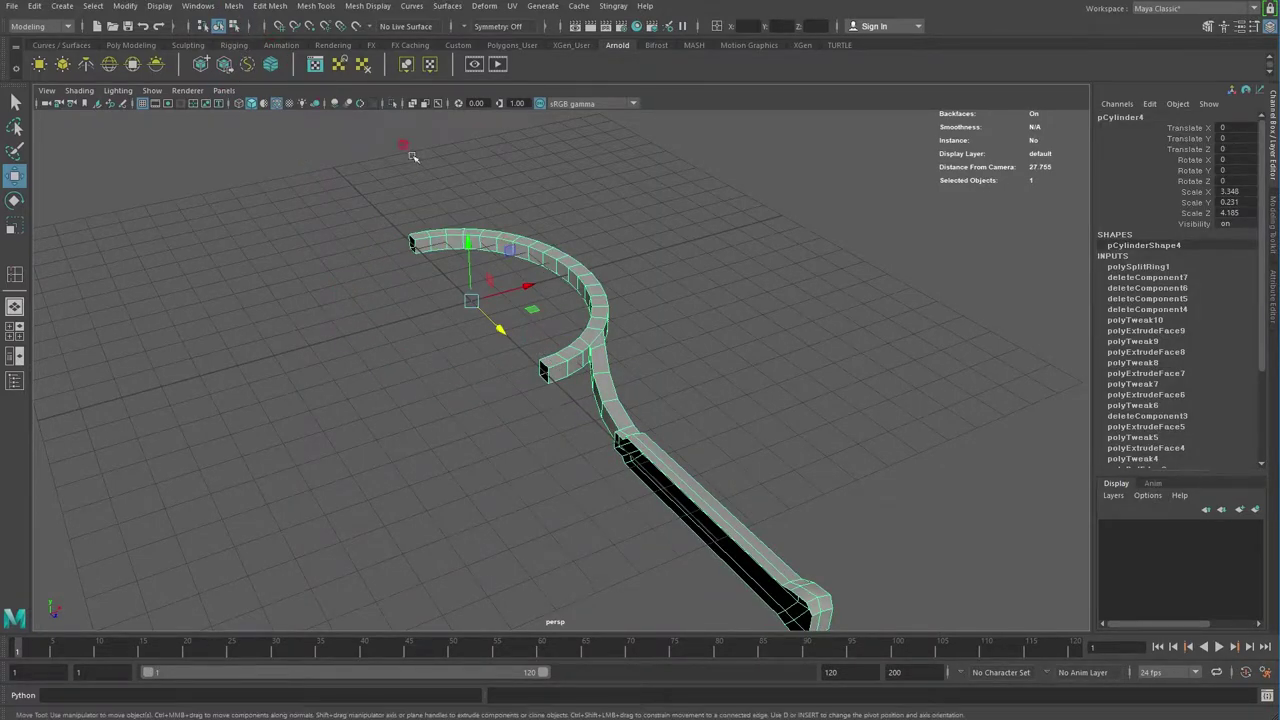
right_click_drag(513, 250, 460, 257)
key("space")
key("space")
scroll(249, 366, "down", 3)
scroll(403, 420, "down", 2)
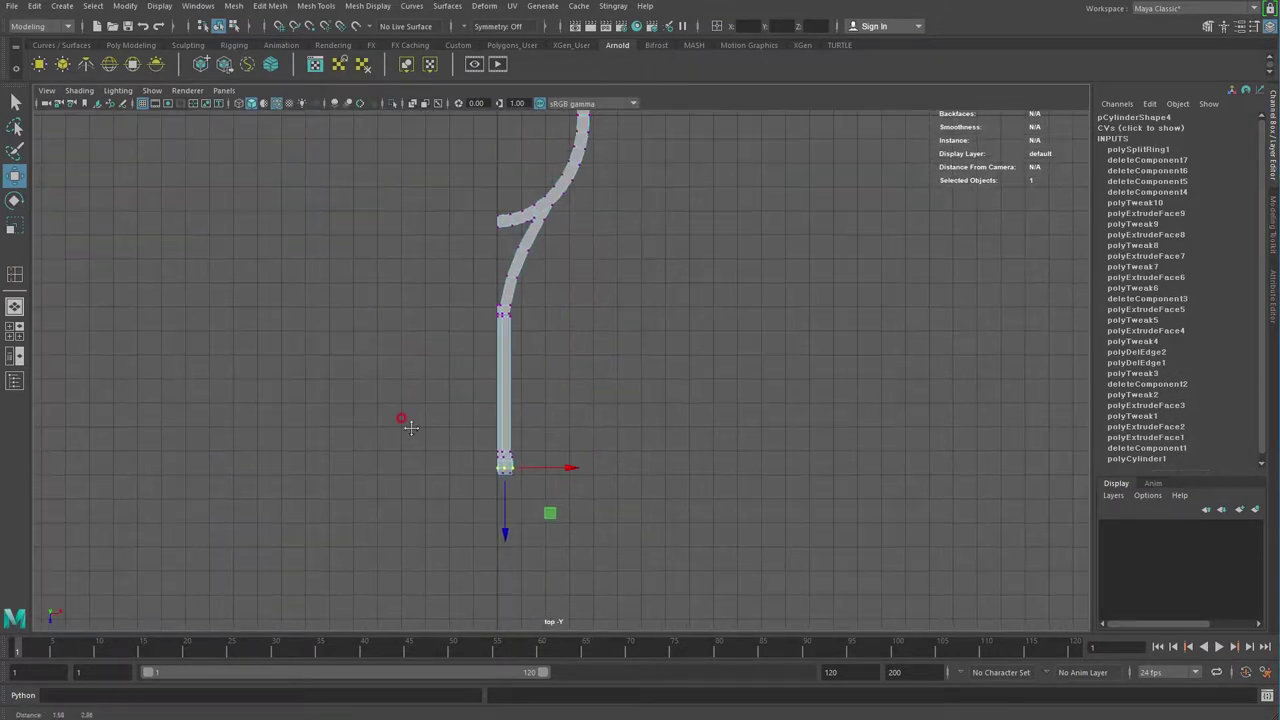
scroll(544, 498, "down", 2)
scroll(544, 498, "down", 1)
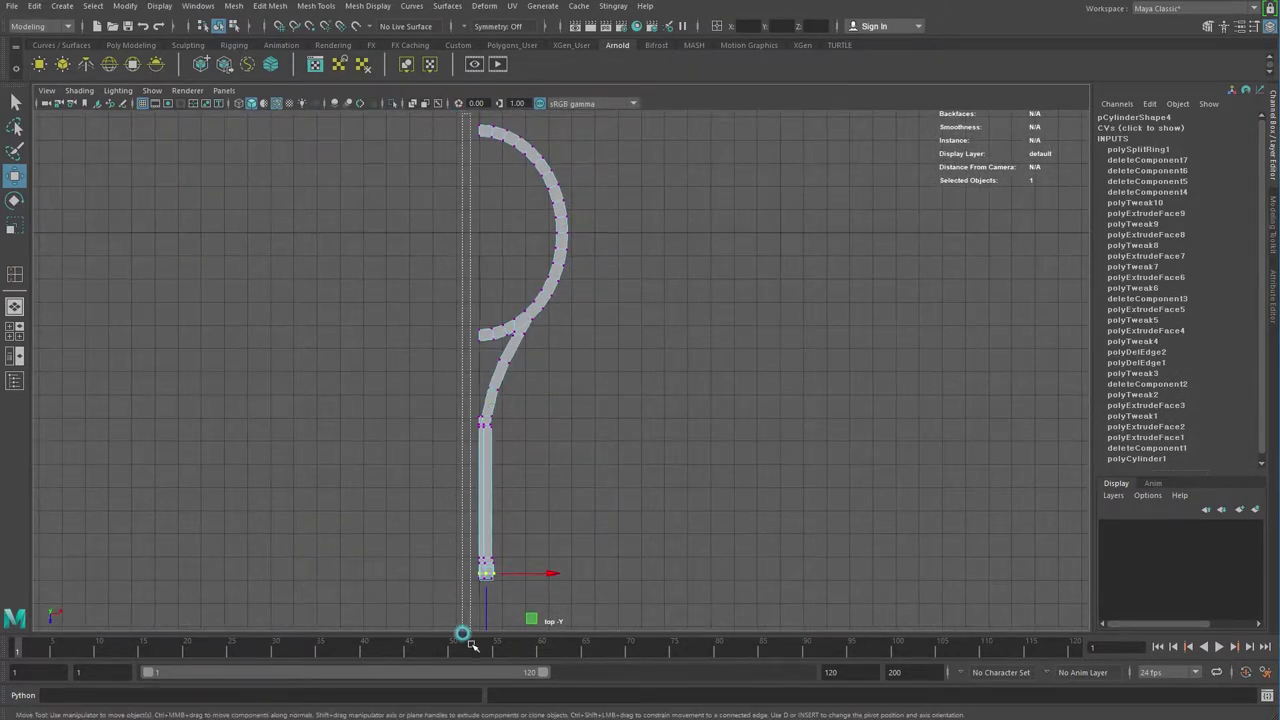
left_click_drag(455, 319, 466, 634)
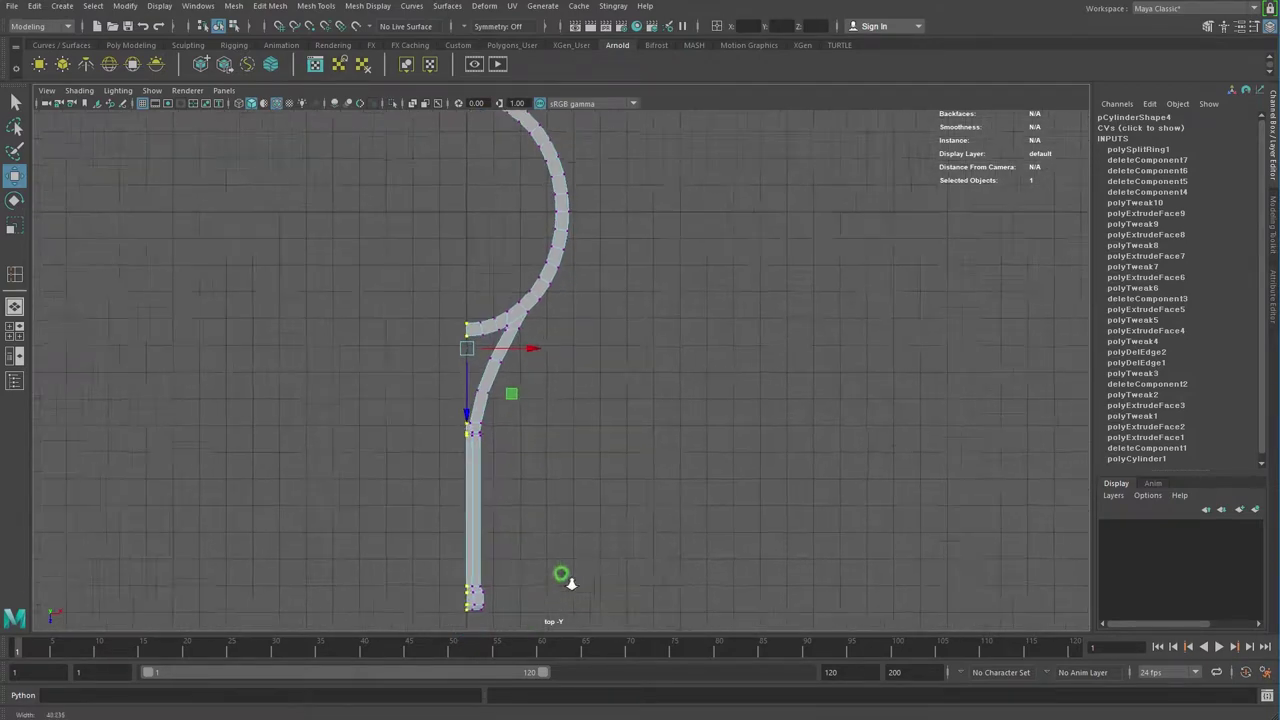
Step: Pan the top view along the handle, toggle Scale and Move, and return to object mode
scroll(563, 574, "up", 2)
mouse_move(579, 387)
middle_mouse_down("alt")
mouse_move(577, 519)
mouse_move(563, 334)
middle_mouse_up("alt")
mouse_move(500, 591)
middle_mouse_down("alt")
mouse_move(505, 427)
mouse_move(586, 630)
middle_mouse_up("alt")
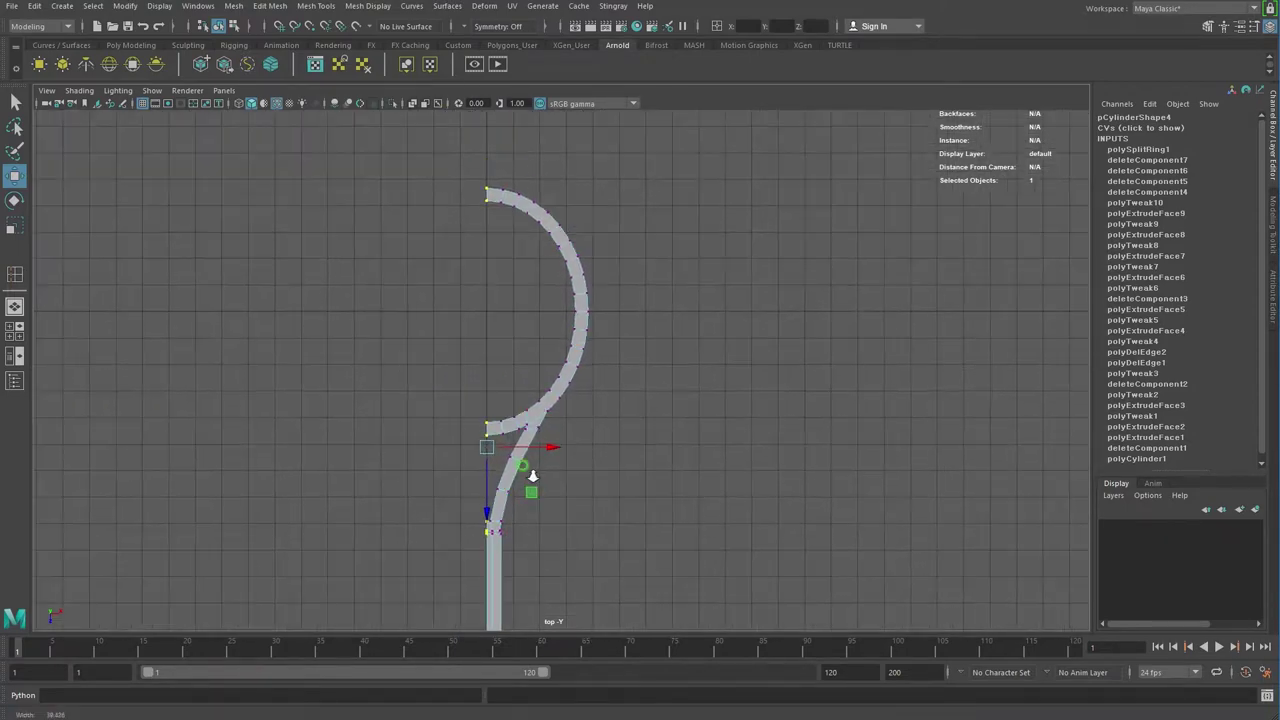
key("r")
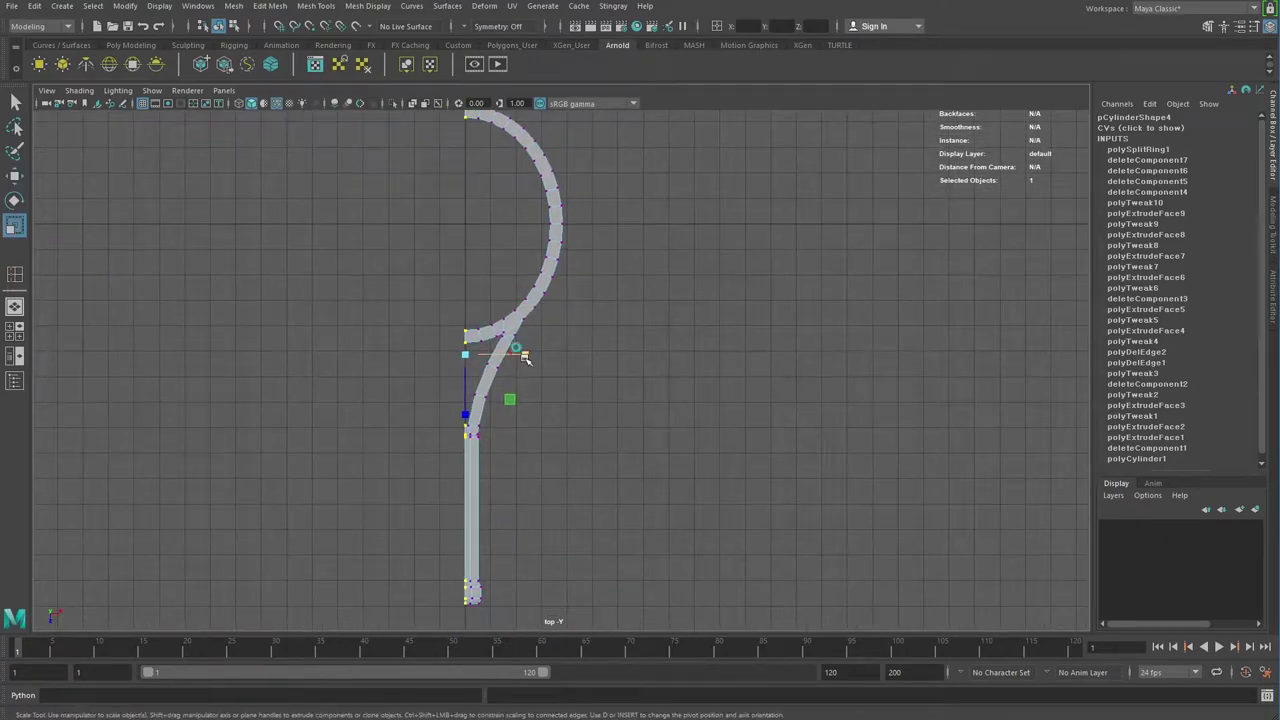
key("w")
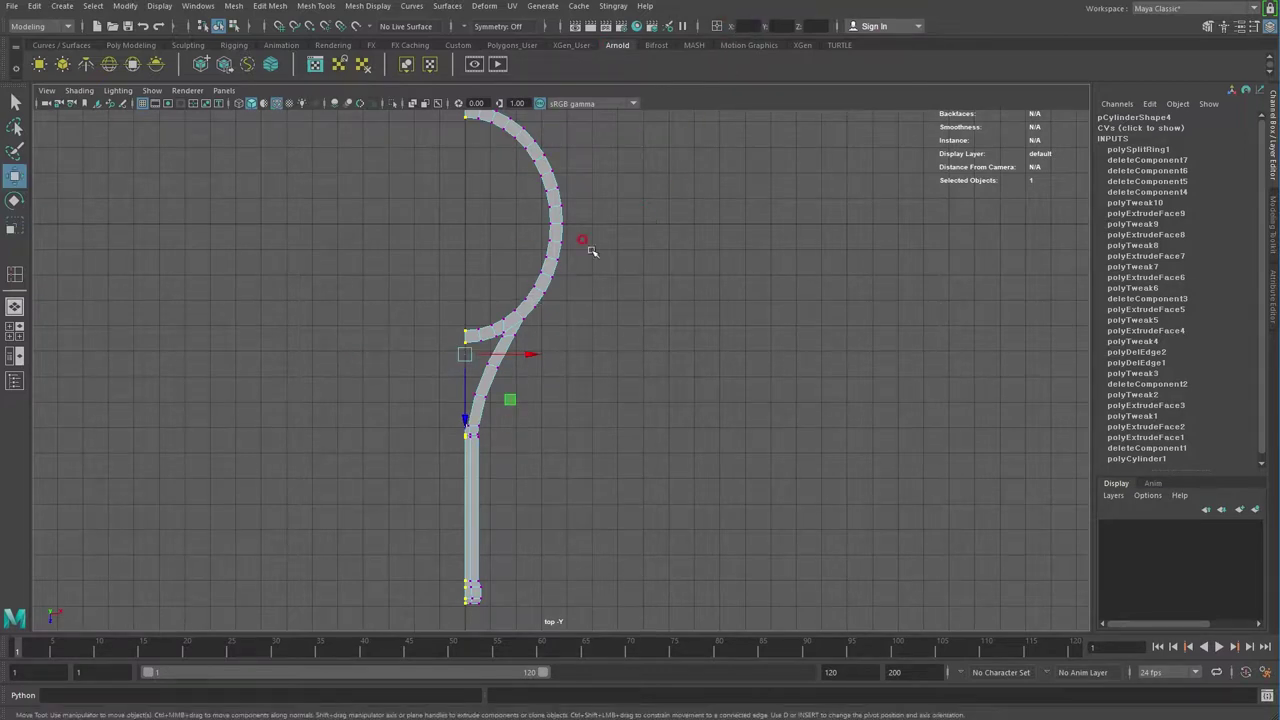
key("F8")
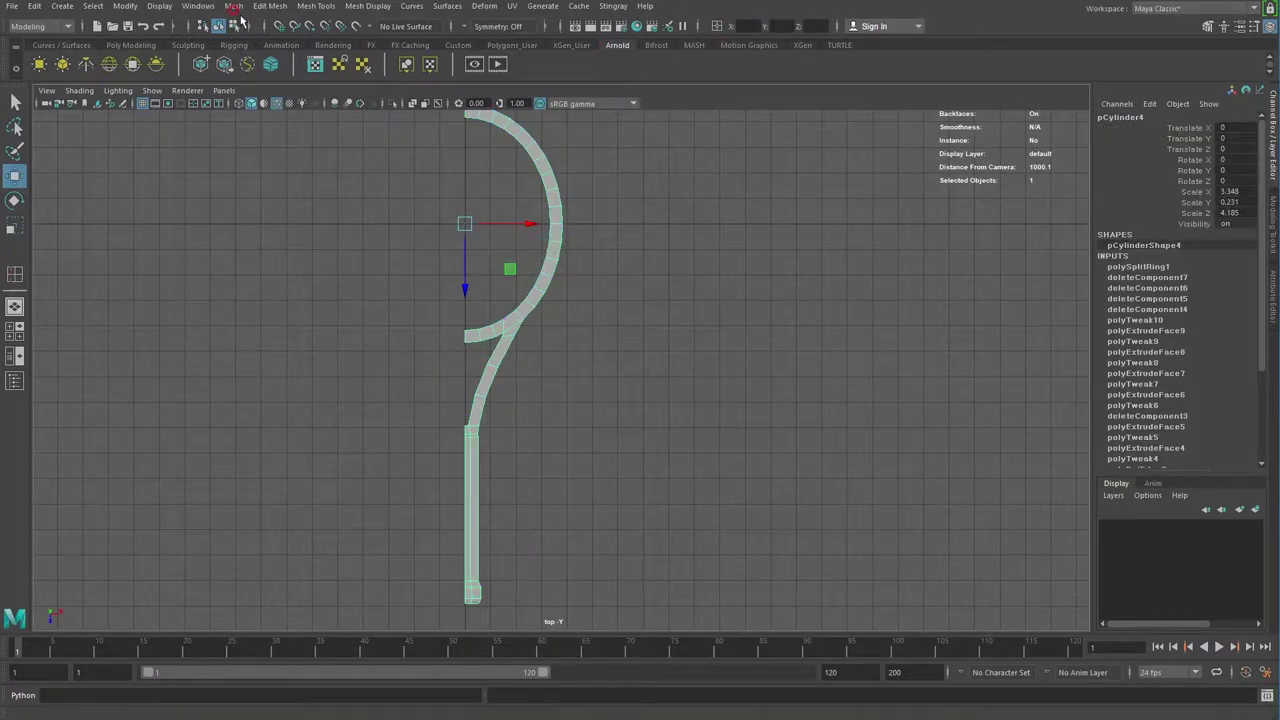
Step: Apply Mesh > Mirror with reset settings and Cut Geometry unchecked to complete the racket
left_click(233, 6)
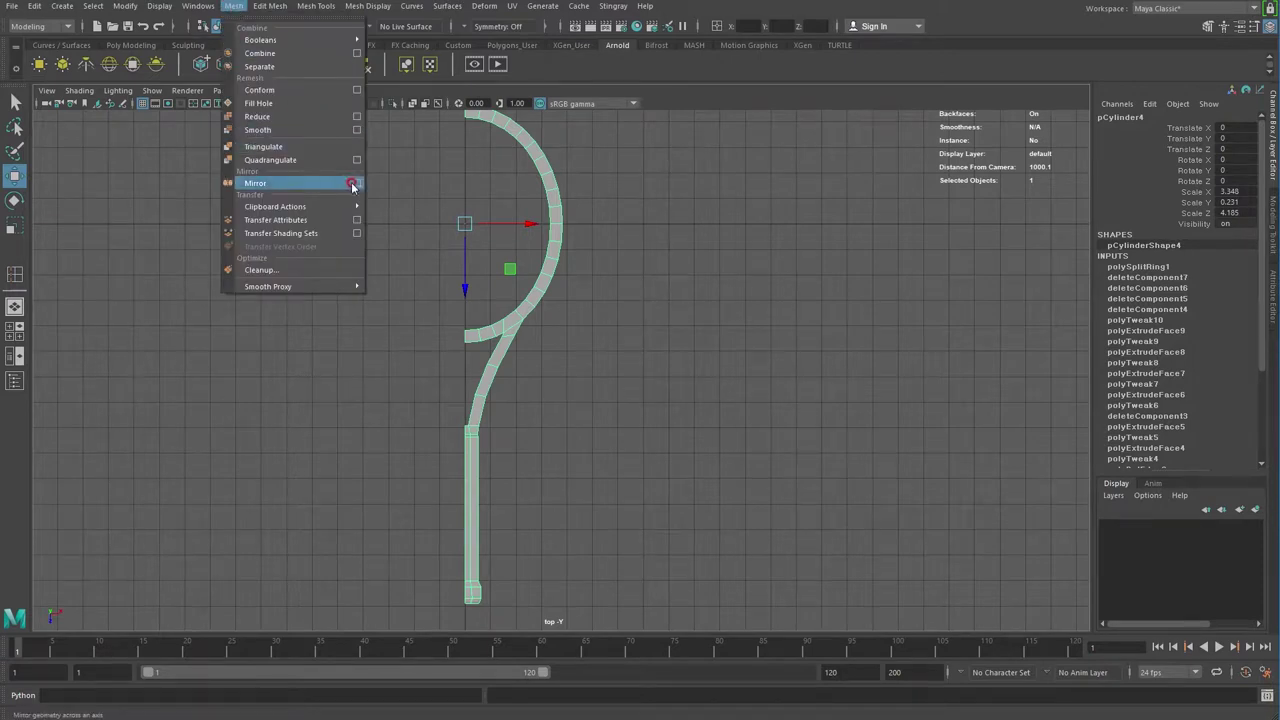
left_click(352, 186)
left_click(630, 224)
left_click(655, 250)
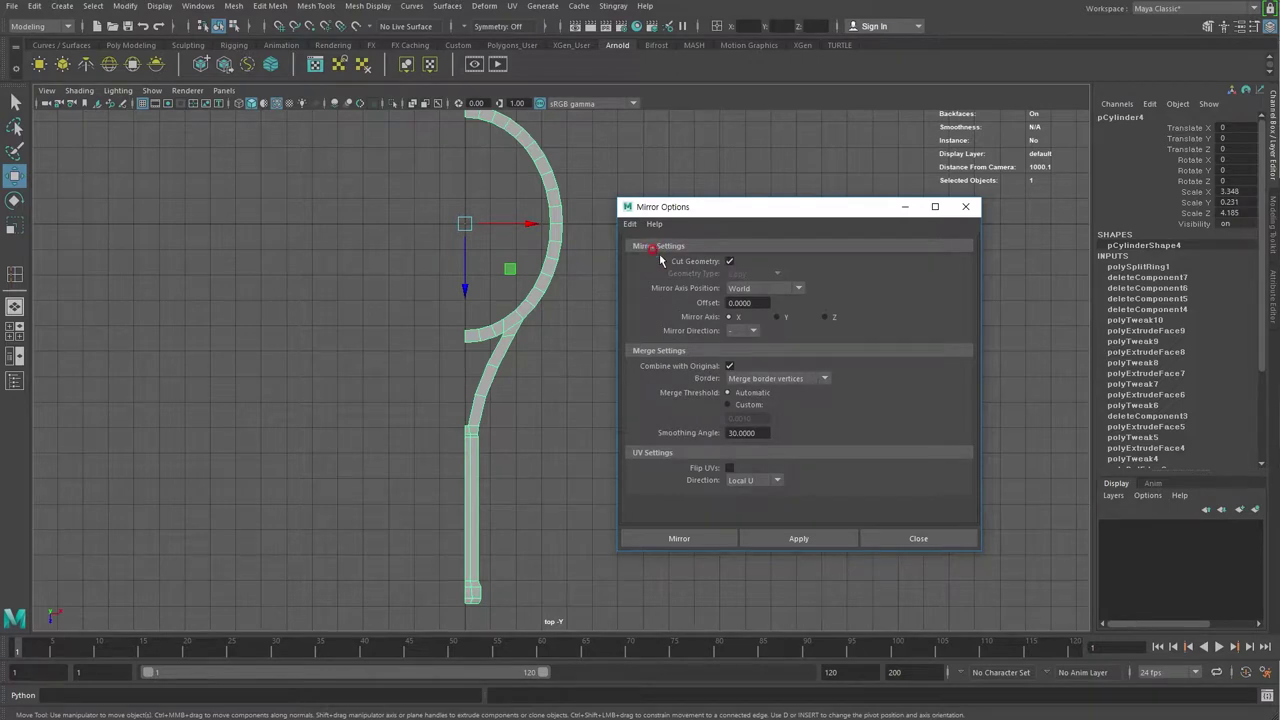
left_click(730, 262)
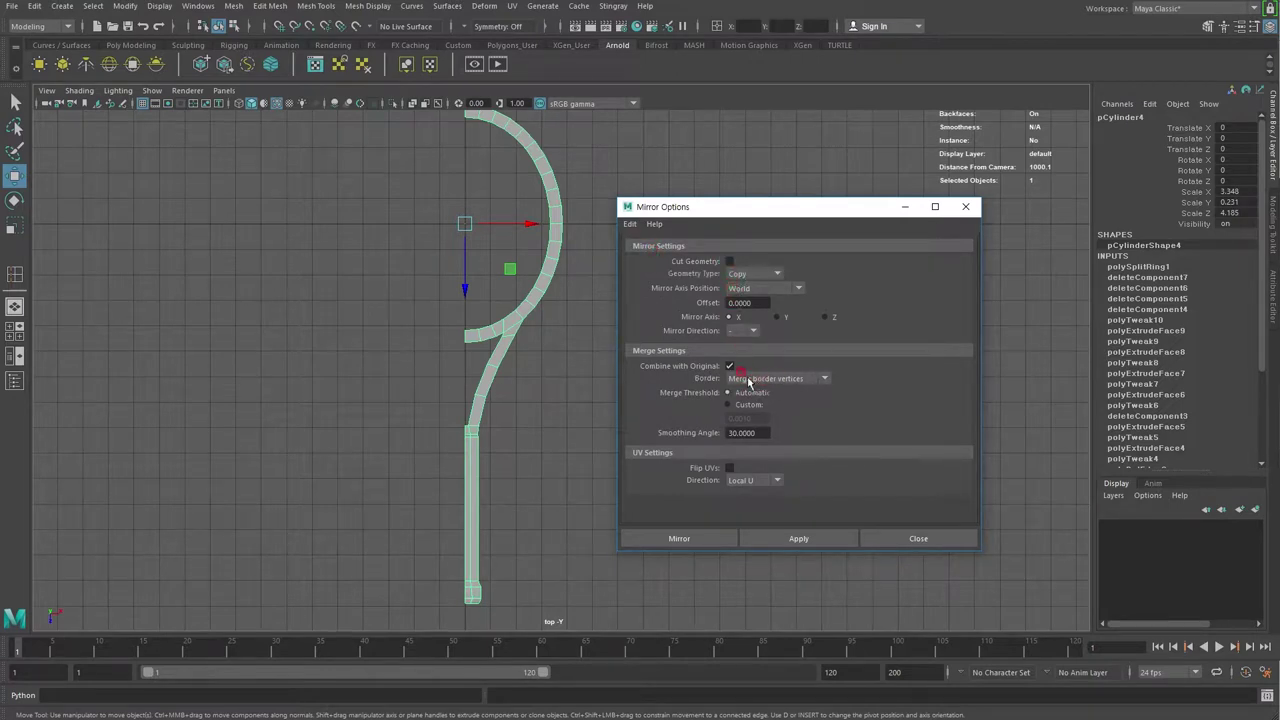
left_click(796, 538)
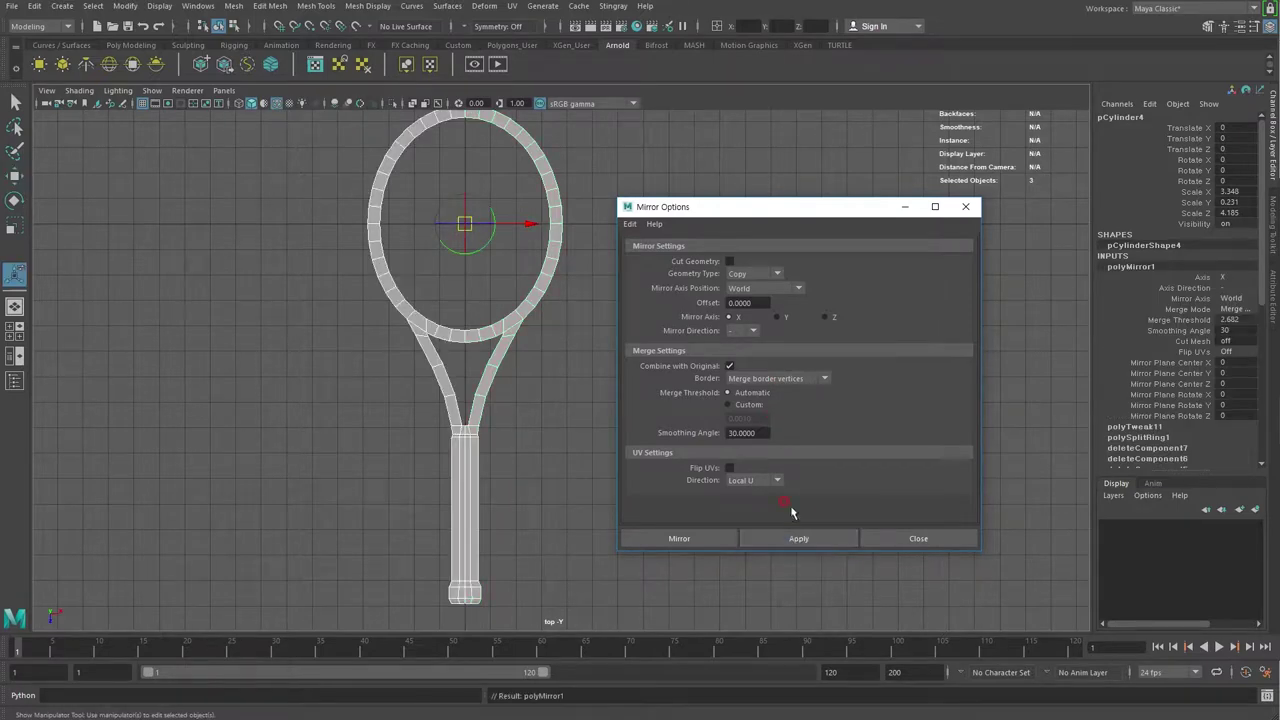
Step: View the mirrored racket in the maximized perspective view and close the Mirror Options
left_click_drag(703, 207, 924, 217)
key("space")
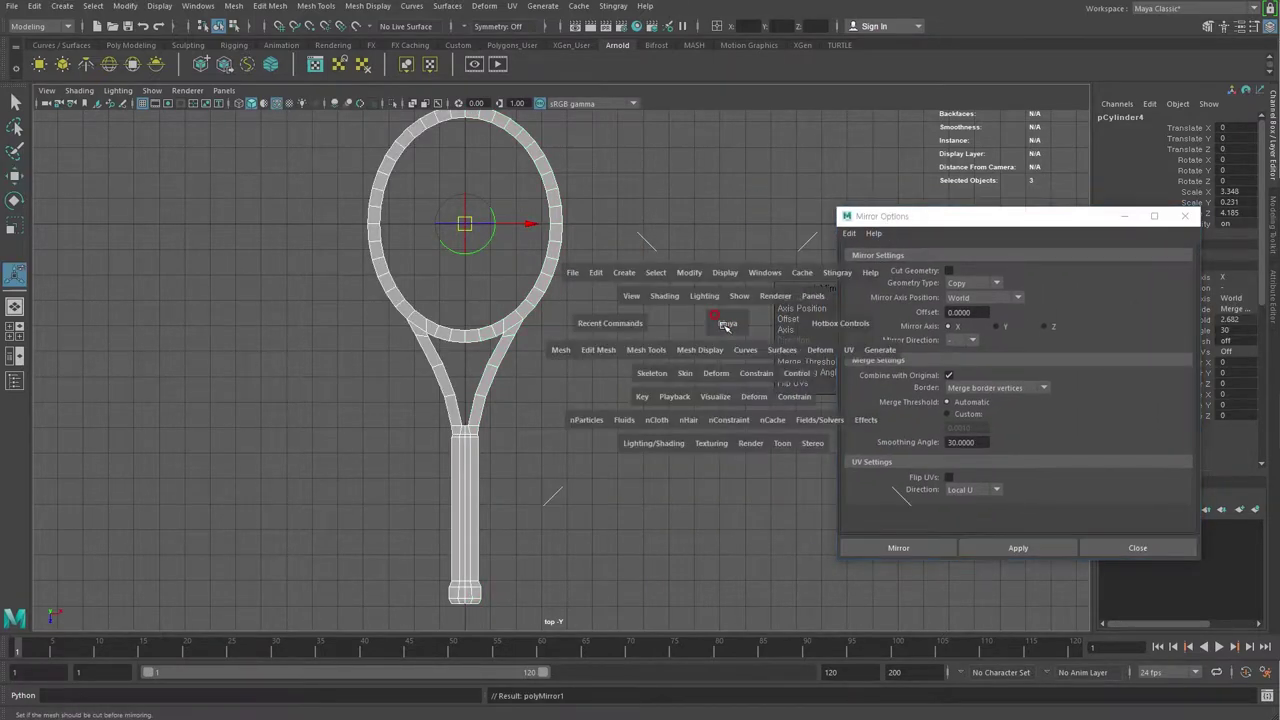
key("space")
mouse_move(657, 543)
left_mouse_down("alt")
mouse_move(588, 446)
mouse_move(680, 429)
mouse_move(656, 292)
left_mouse_up("alt")
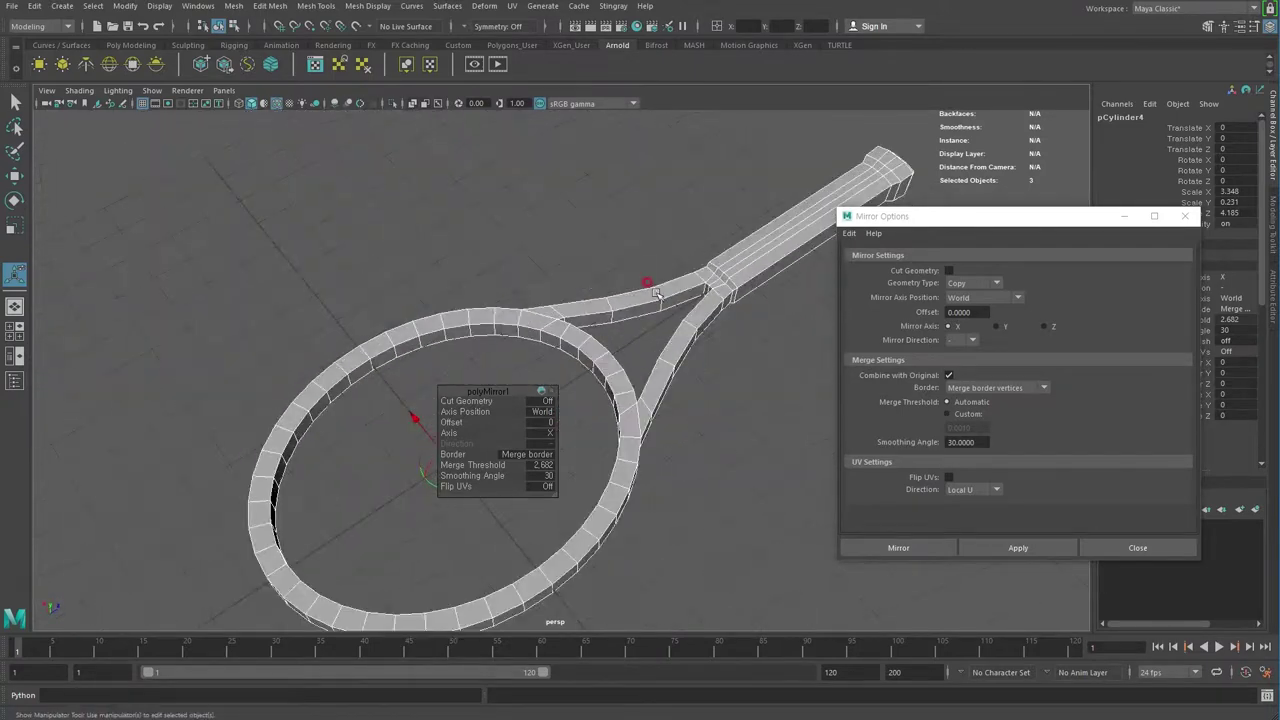
left_click(1170, 541)
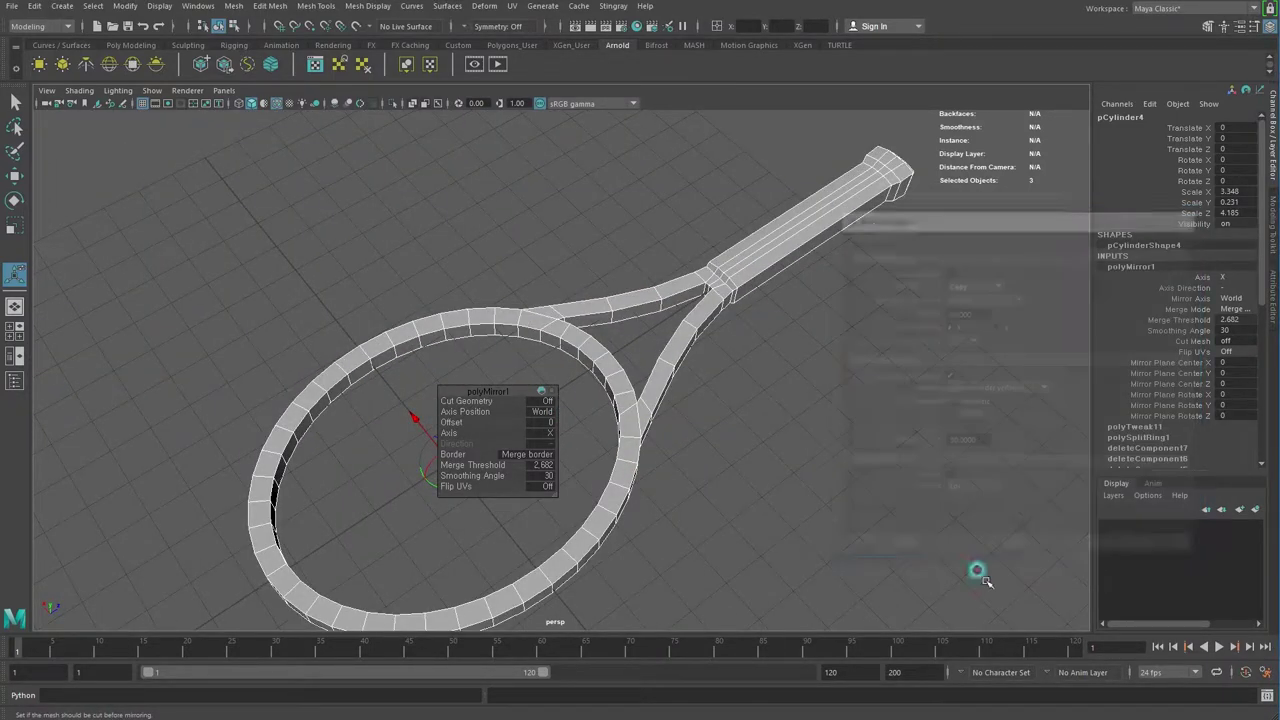
Step: Orbit around the complete racket, selecting and deselecting it to inspect several sides
left_click(829, 566)
mouse_move(631, 335)
left_mouse_down("alt")
mouse_move(674, 286)
mouse_move(491, 277)
left_mouse_up("alt")
left_click(541, 323)
left_click_drag(541, 323, 560, 434, "alt")
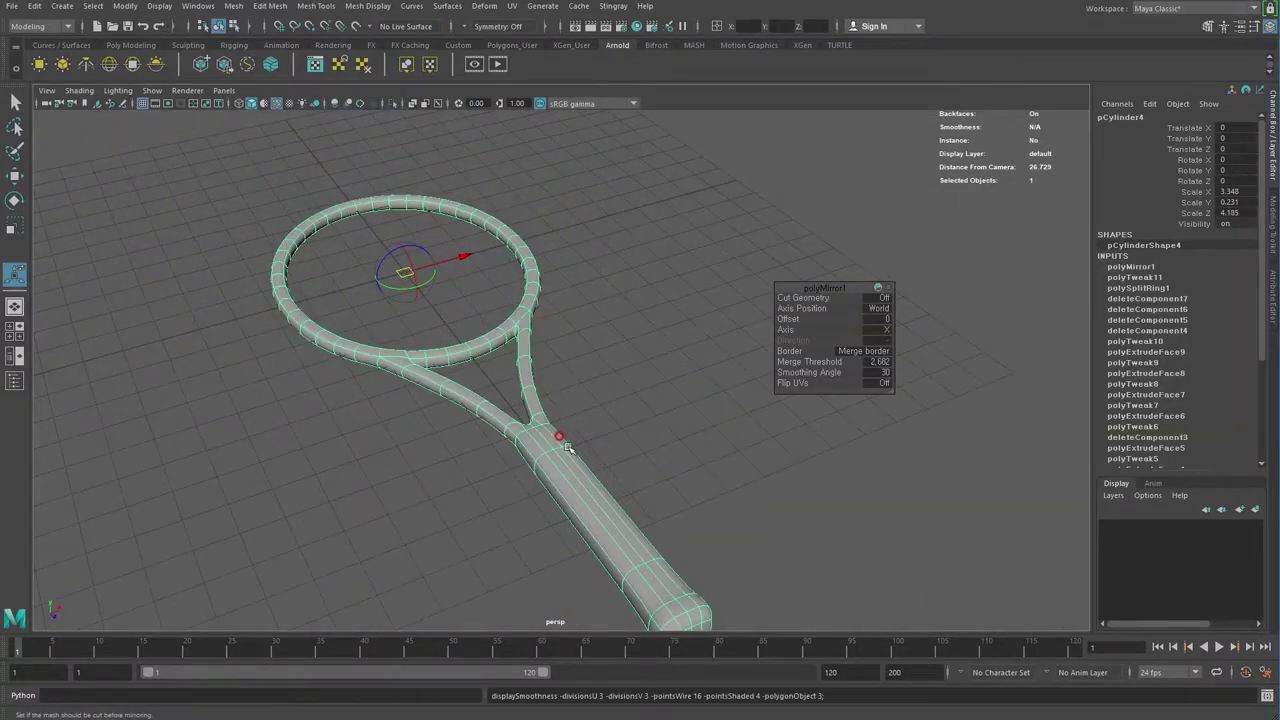
left_click(766, 471)
mouse_move(766, 471)
left_mouse_down("alt")
mouse_move(636, 498)
mouse_move(600, 543)
mouse_move(609, 534)
left_mouse_up("alt")
left_click(545, 527)
mouse_move(400, 406)
left_mouse_down("alt")
mouse_move(437, 371)
mouse_move(498, 437)
mouse_move(550, 405)
left_mouse_up("alt")
left_click(270, 266)
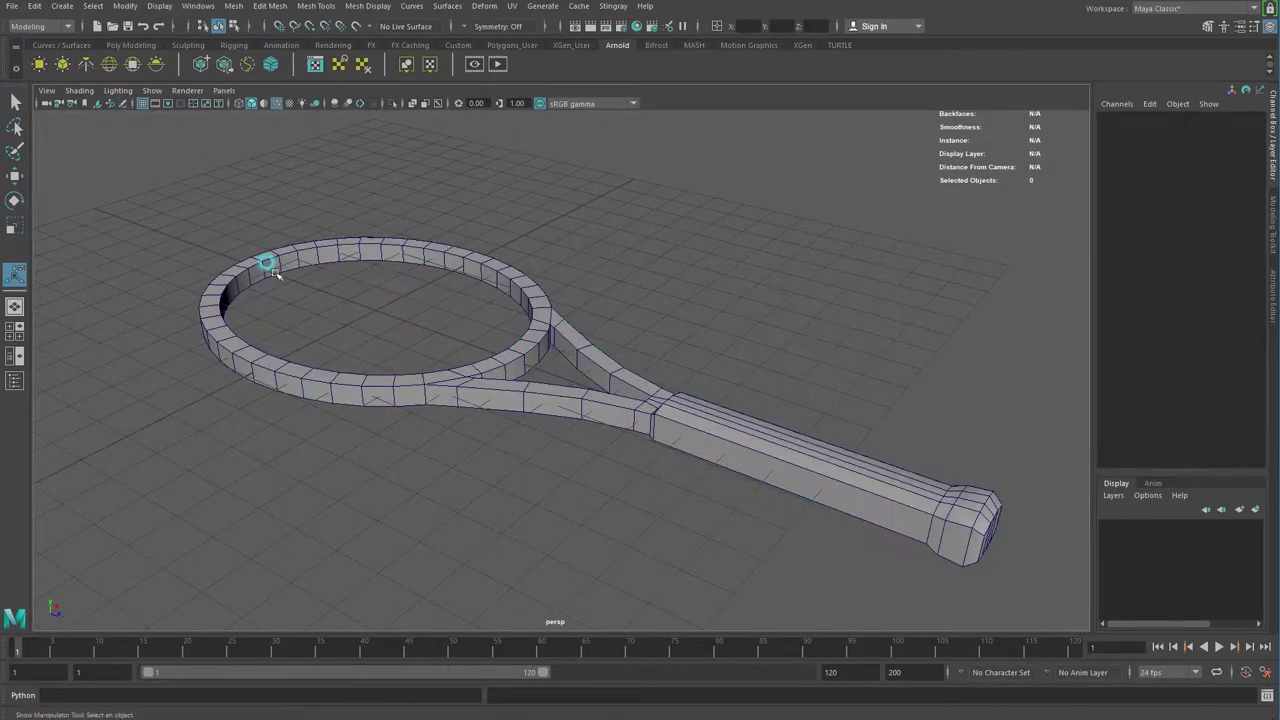
Step: Select the loop of faces around the racket's hoop and extrude them
left_click(190, 292)
key("w")
left_click_drag(86, 357, 677, 428, "alt")
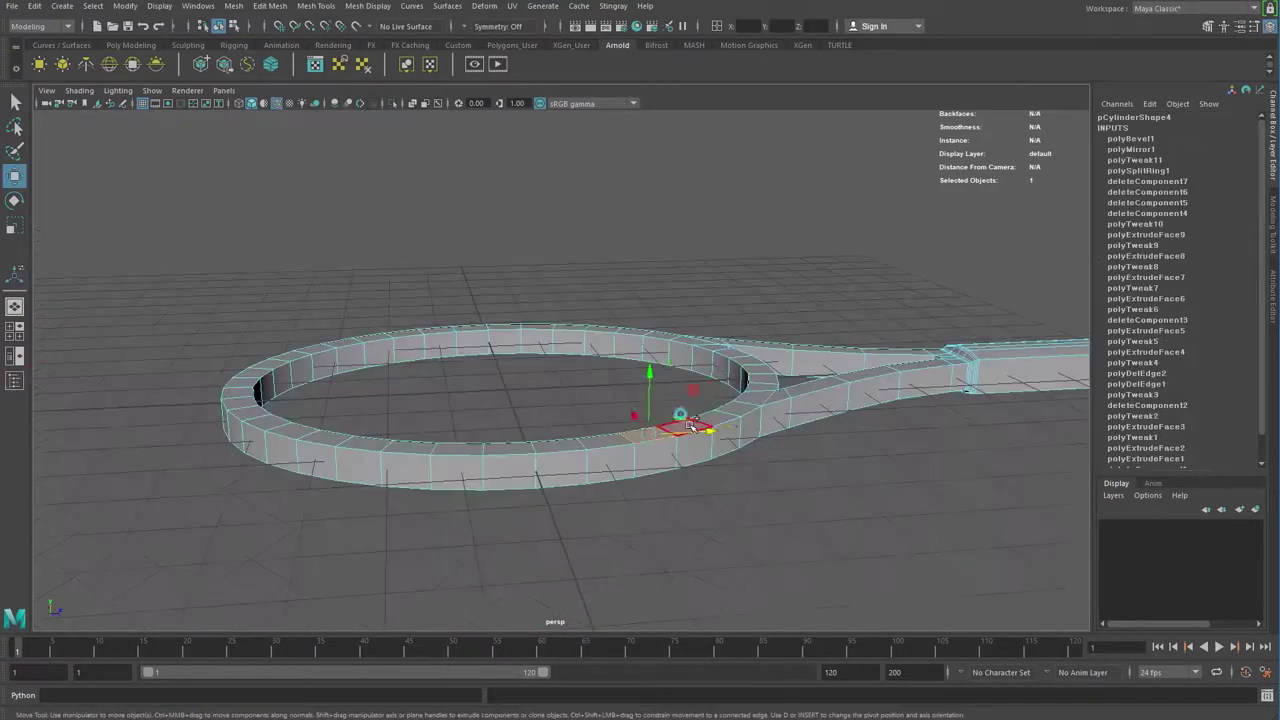
mouse_move(826, 460)
left_mouse_down("alt")
mouse_move(749, 451)
mouse_move(757, 409)
left_mouse_up("alt")
double_click(668, 200)
mouse_move(691, 297)
left_mouse_down("alt")
mouse_move(655, 372)
mouse_move(706, 508)
mouse_move(666, 517)
mouse_move(552, 484)
left_mouse_up("alt")
key("ctrl+e")
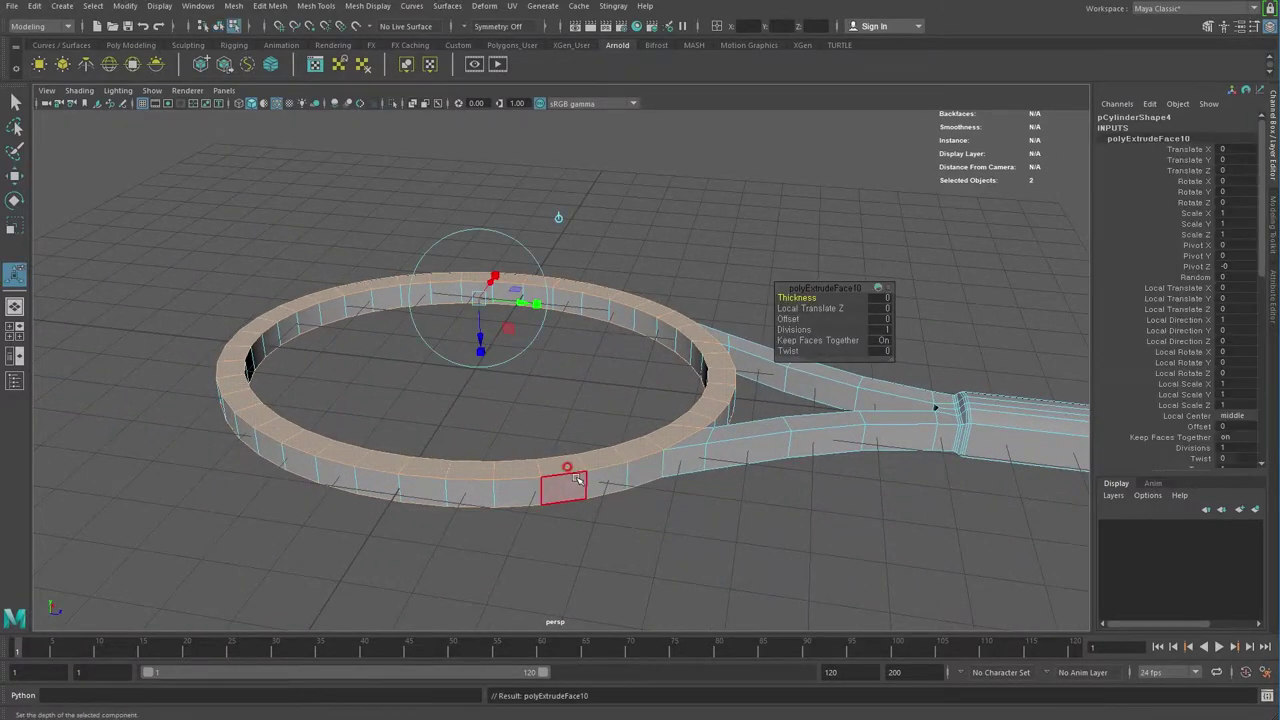
Step: Scale the extruded hoop faces inward to Local Scale 0.683, 0.683, 0.538
key("ctrl+z")
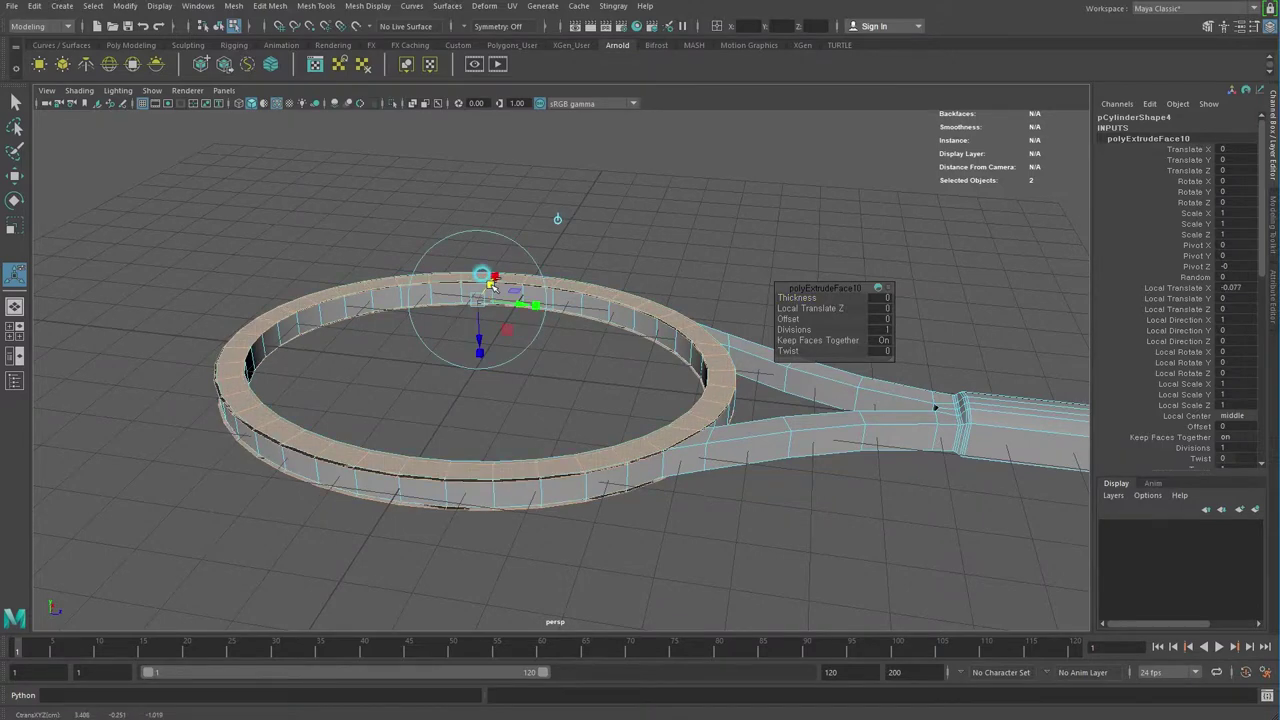
left_click(481, 352)
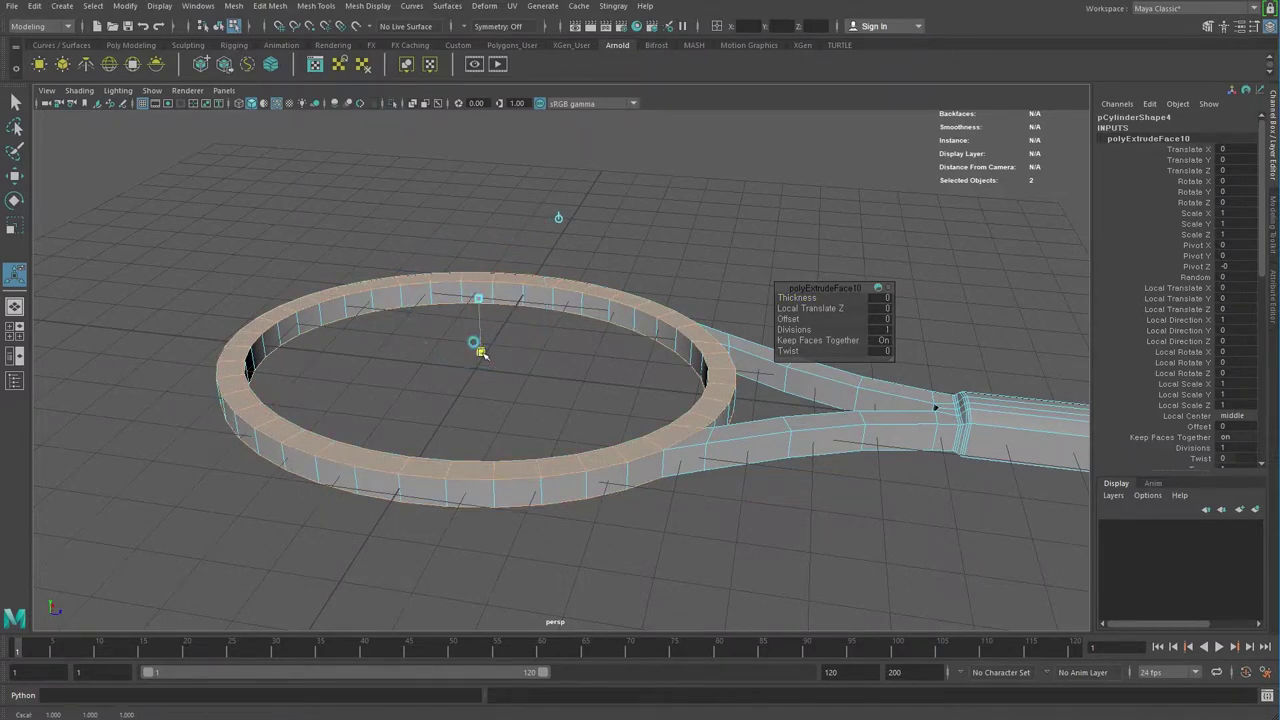
left_click_drag(481, 345, 479, 336)
left_click(471, 325)
left_click(471, 322)
left_click_drag(471, 322, 520, 340, "alt")
left_click_drag(507, 403, 568, 278)
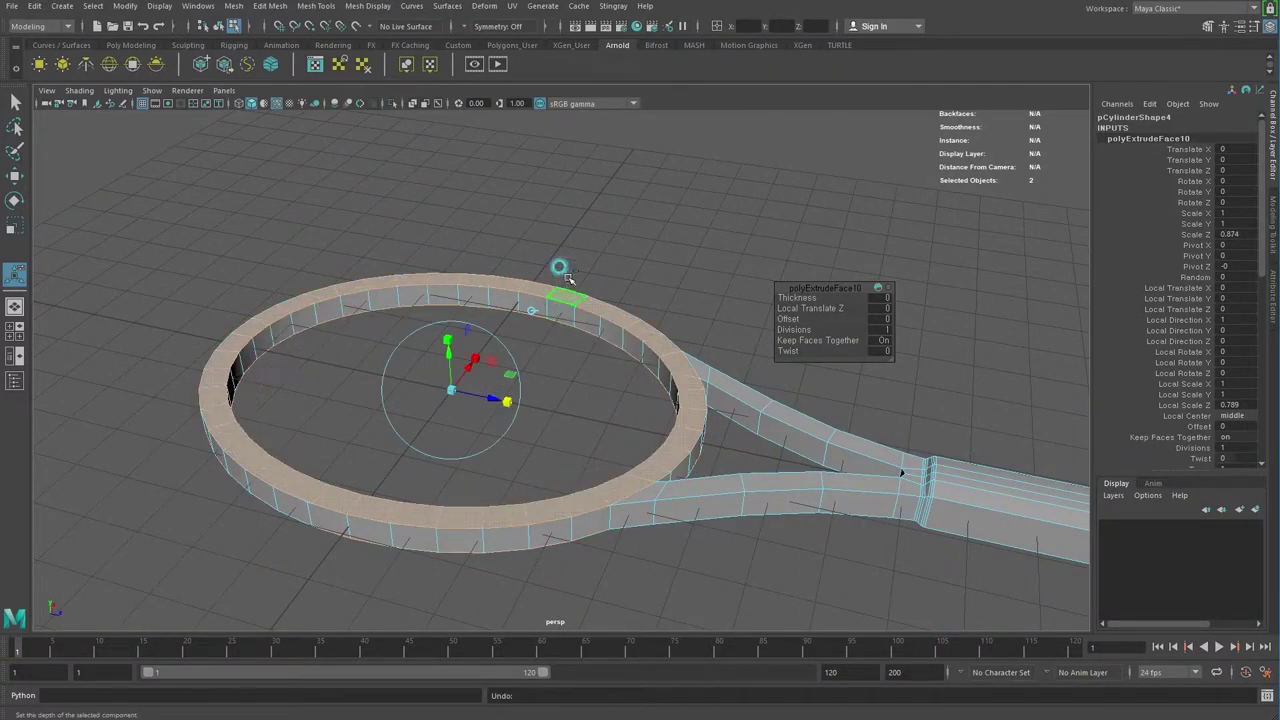
left_click(527, 308)
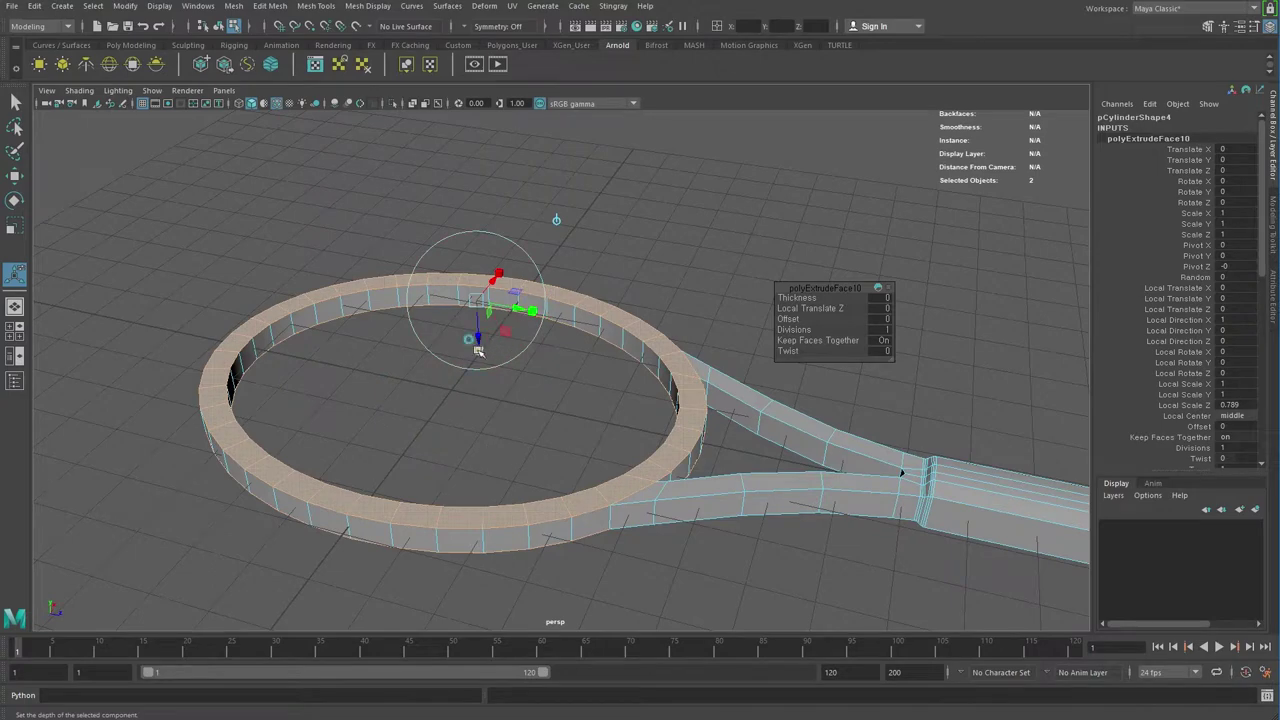
left_click_drag(475, 300, 433, 320)
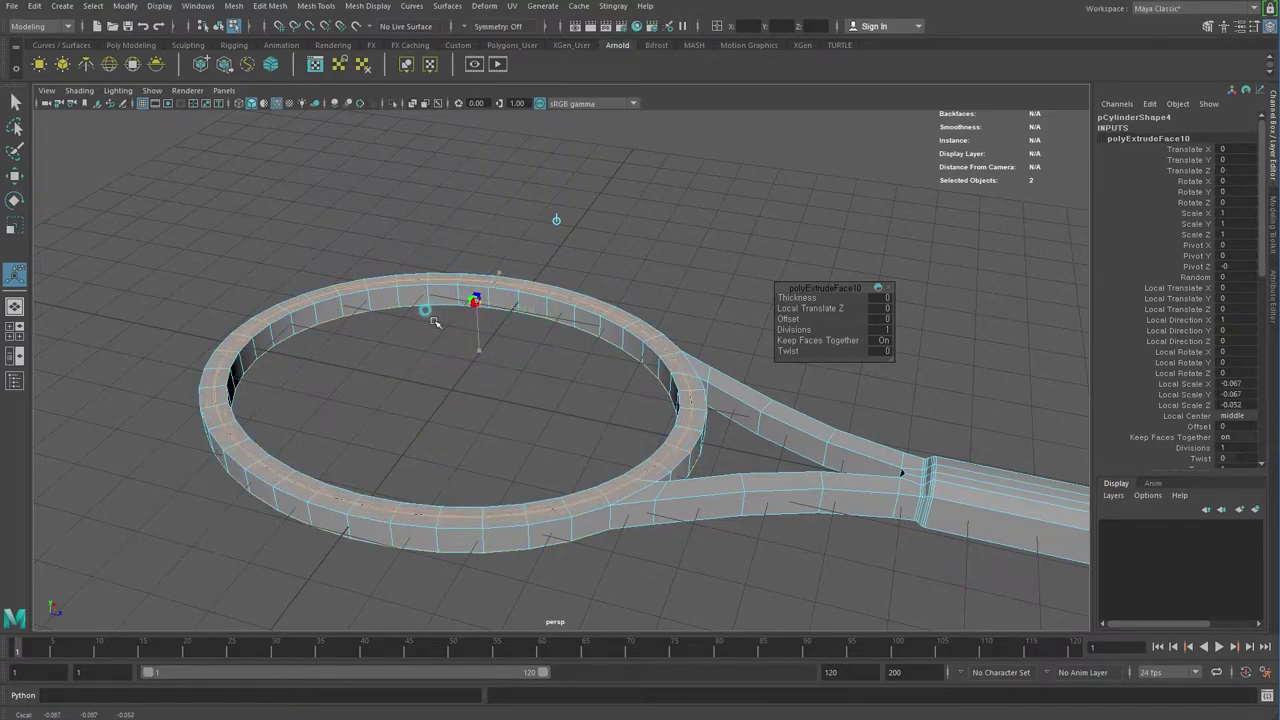
left_click_drag(445, 306, 463, 313)
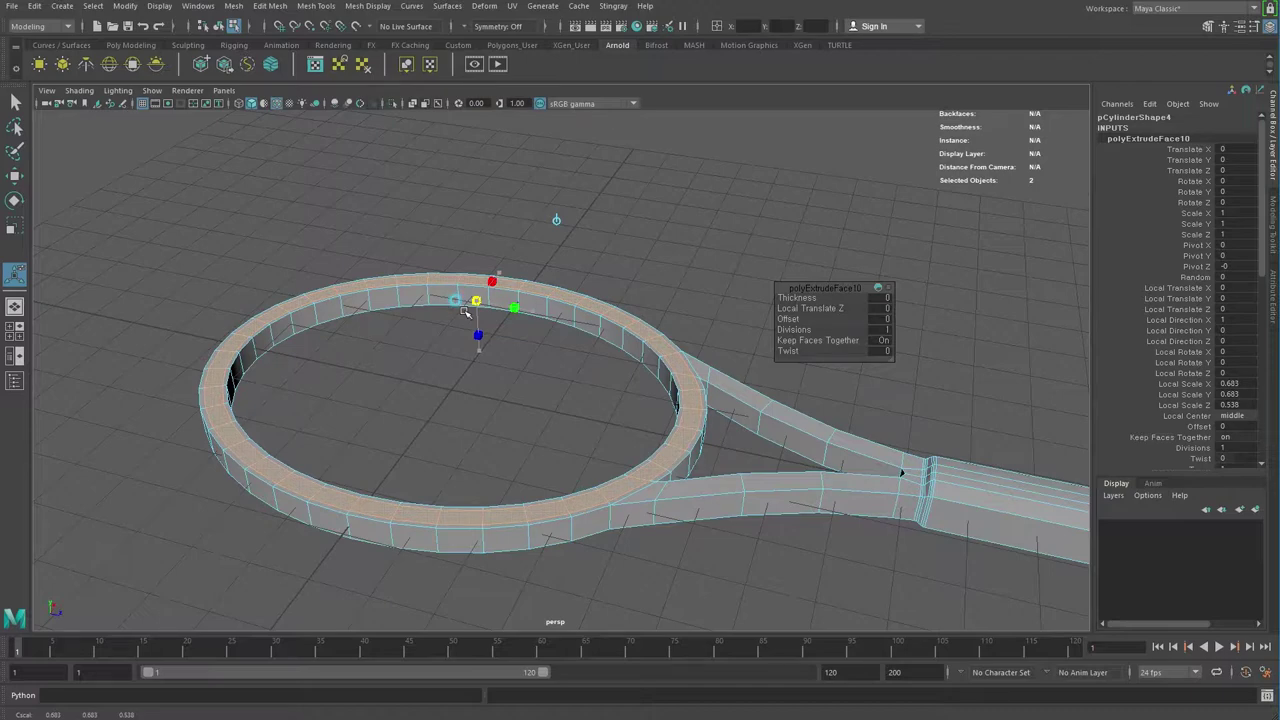
Step: Return to Object Mode and scale the whole racket up along Y
left_click(456, 300)
mouse_move(457, 298)
left_mouse_down("alt")
mouse_move(441, 363)
mouse_move(371, 363)
left_mouse_up("alt")
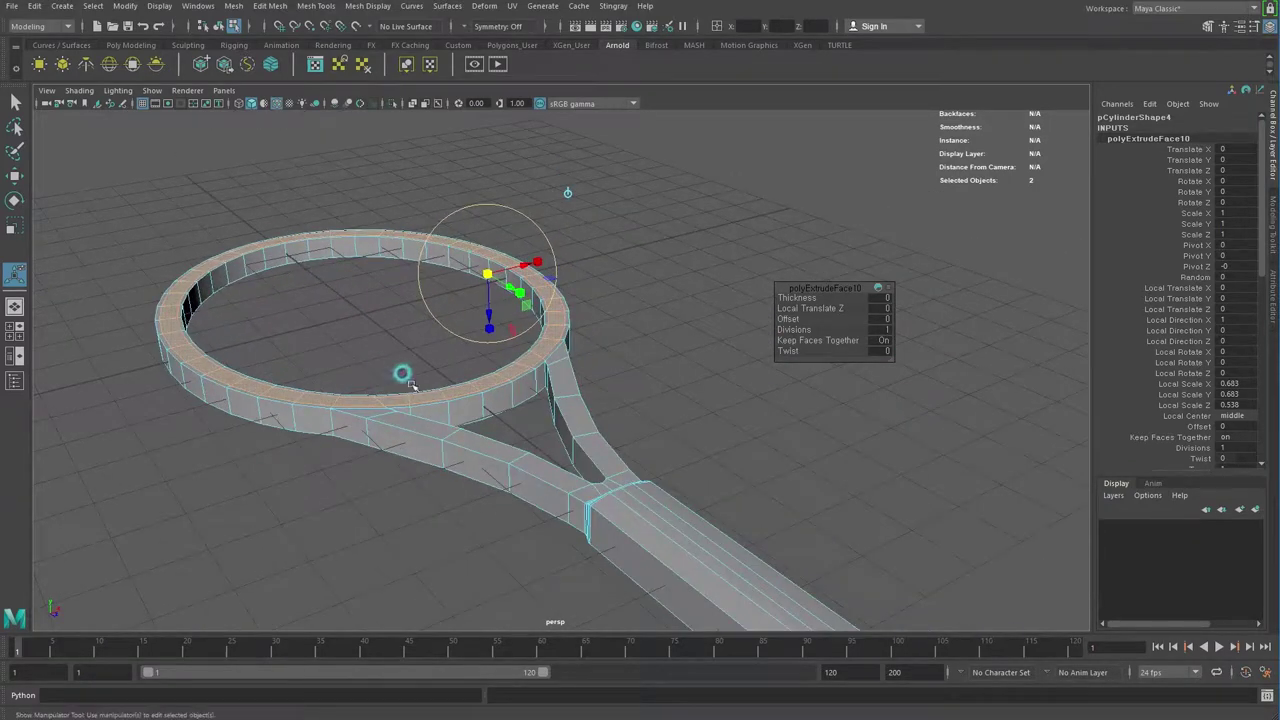
left_click_drag(584, 440, 590, 448, "alt")
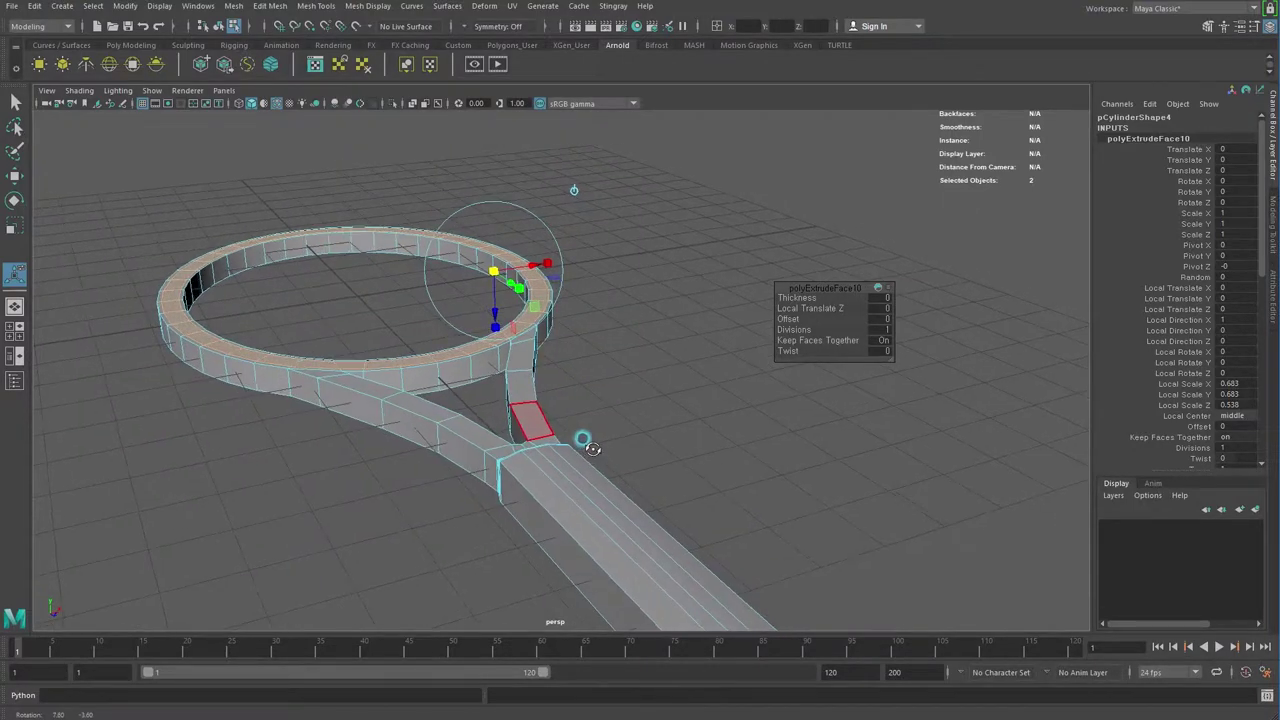
right_click_drag(547, 331, 580, 313)
key("w")
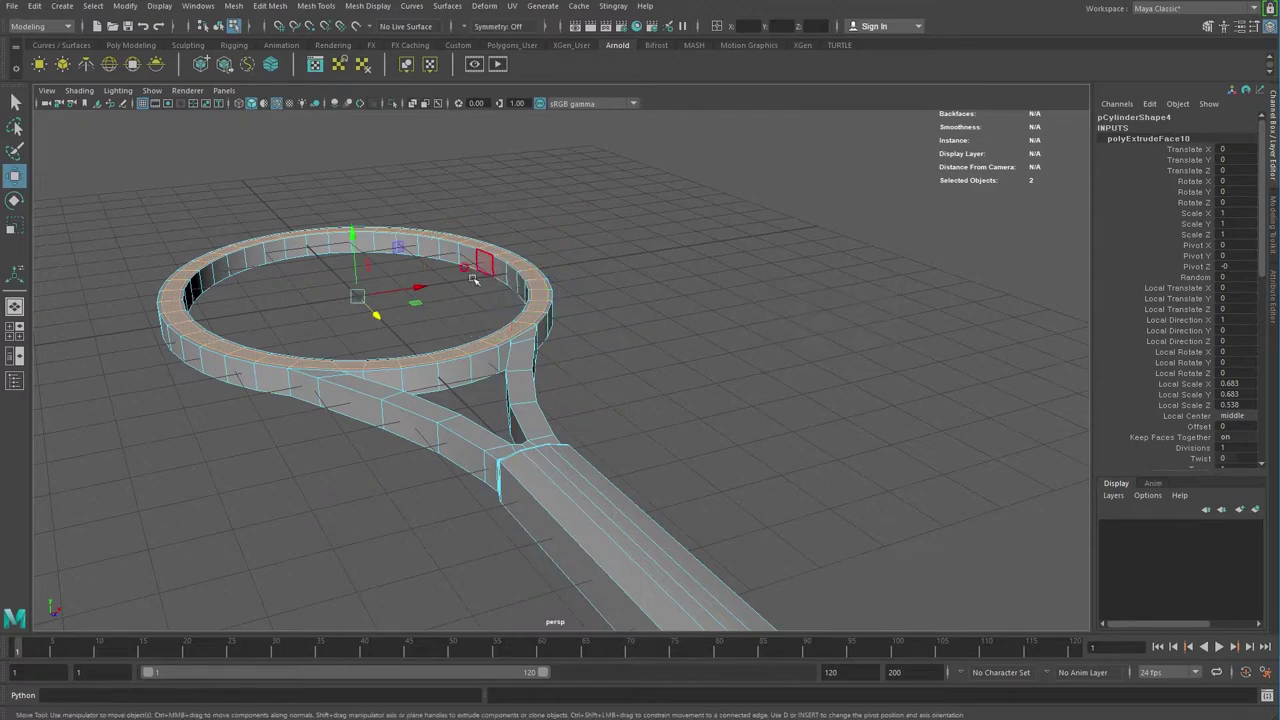
key("r")
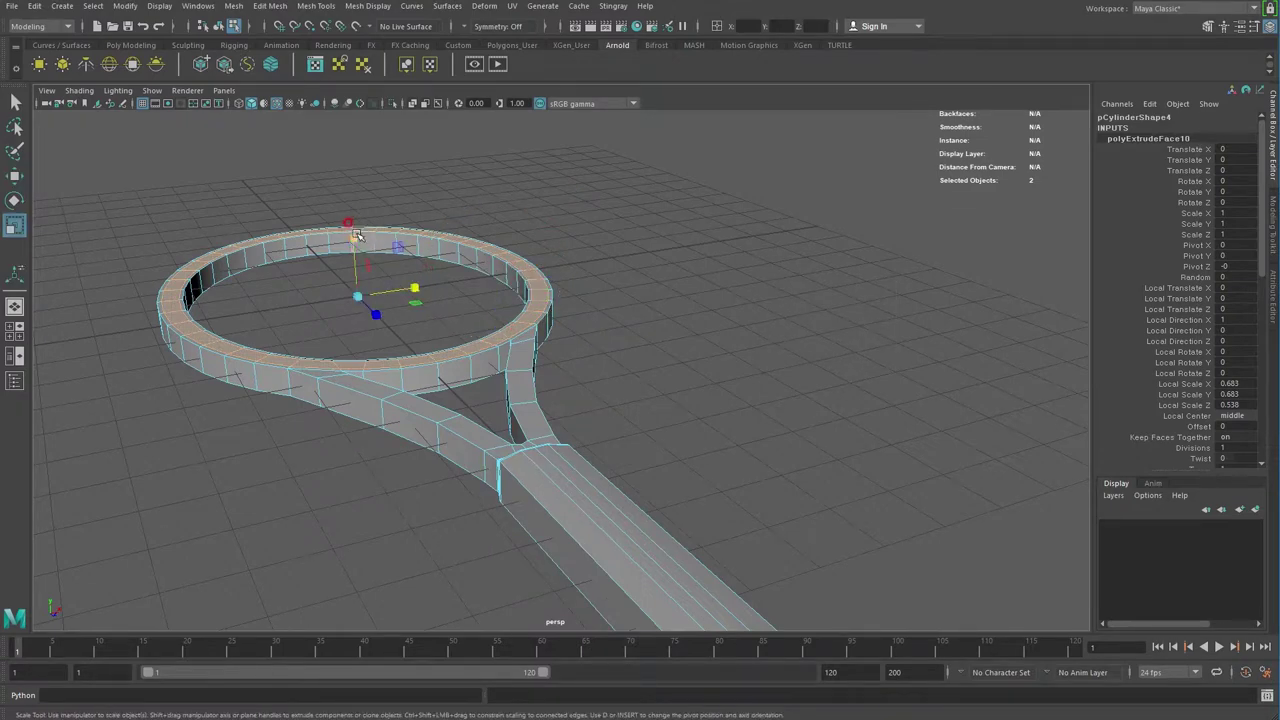
mouse_move(350, 236)
left_mouse_down()
mouse_move(353, 223)
mouse_move(437, 329)
mouse_move(449, 317)
mouse_move(450, 335)
mouse_move(591, 357)
left_mouse_up()
right_click_drag(625, 340, 690, 322)
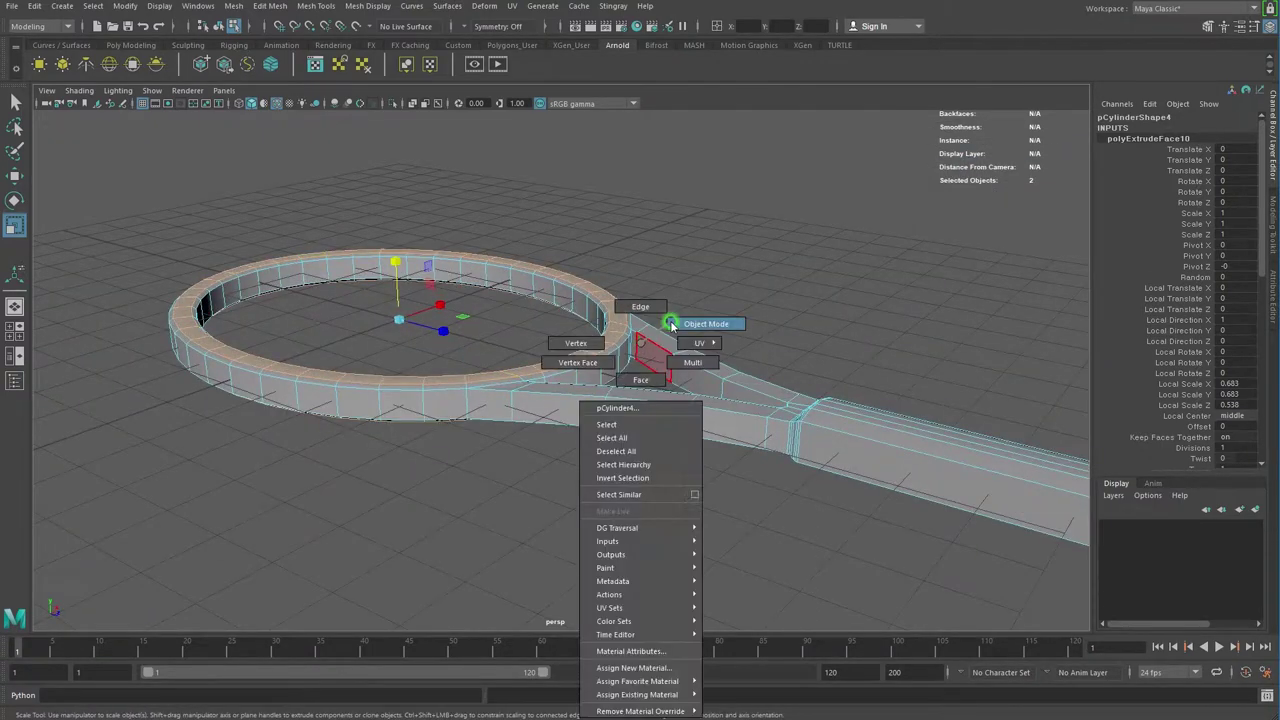
Step: Deselect the racket and toggle Wireframe on Shaded off and back on
left_click(729, 280)
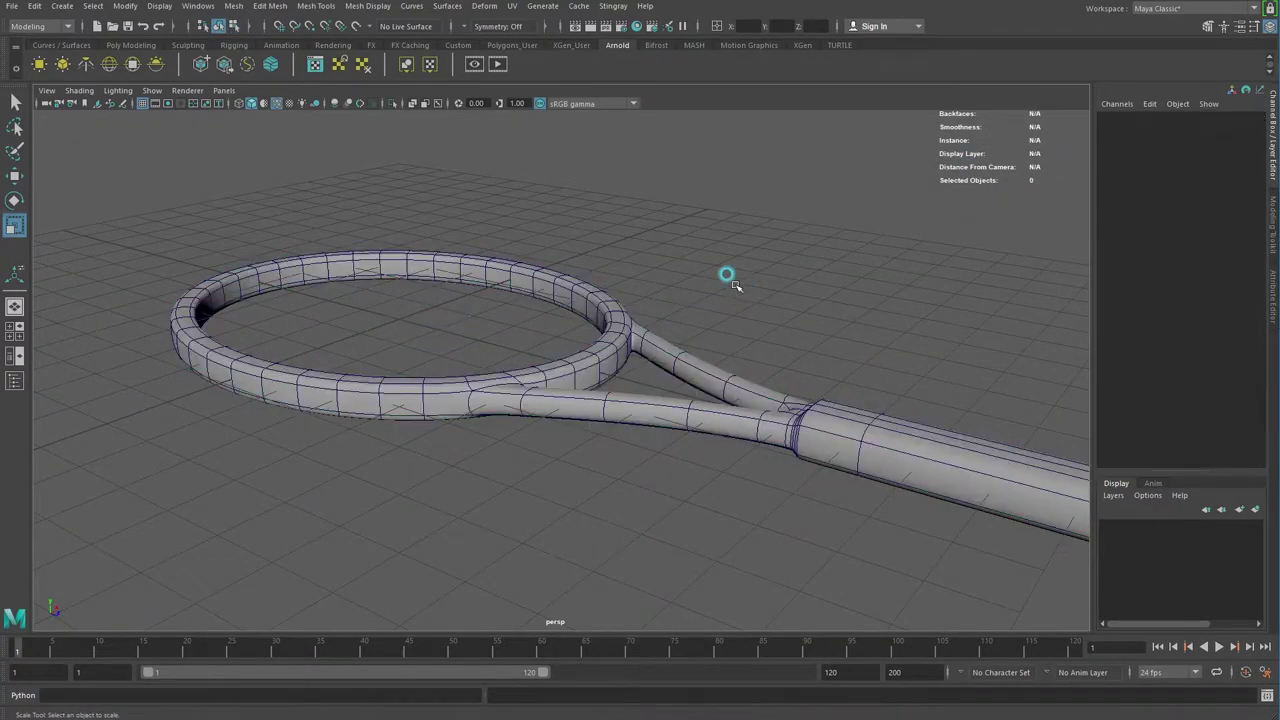
left_click(93, 90)
left_click(95, 213)
mouse_move(814, 280)
left_mouse_down("alt")
mouse_move(843, 437)
mouse_move(580, 500)
mouse_move(549, 532)
mouse_move(539, 509)
left_mouse_up("alt")
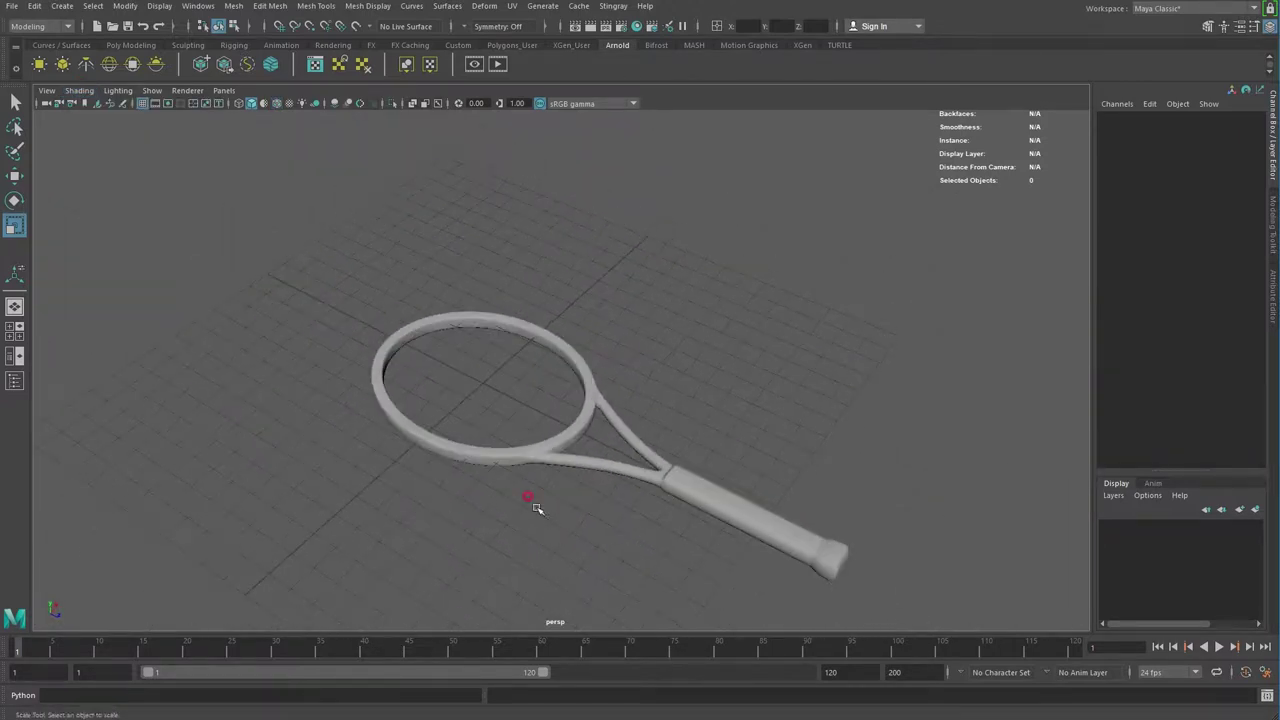
left_click(79, 90)
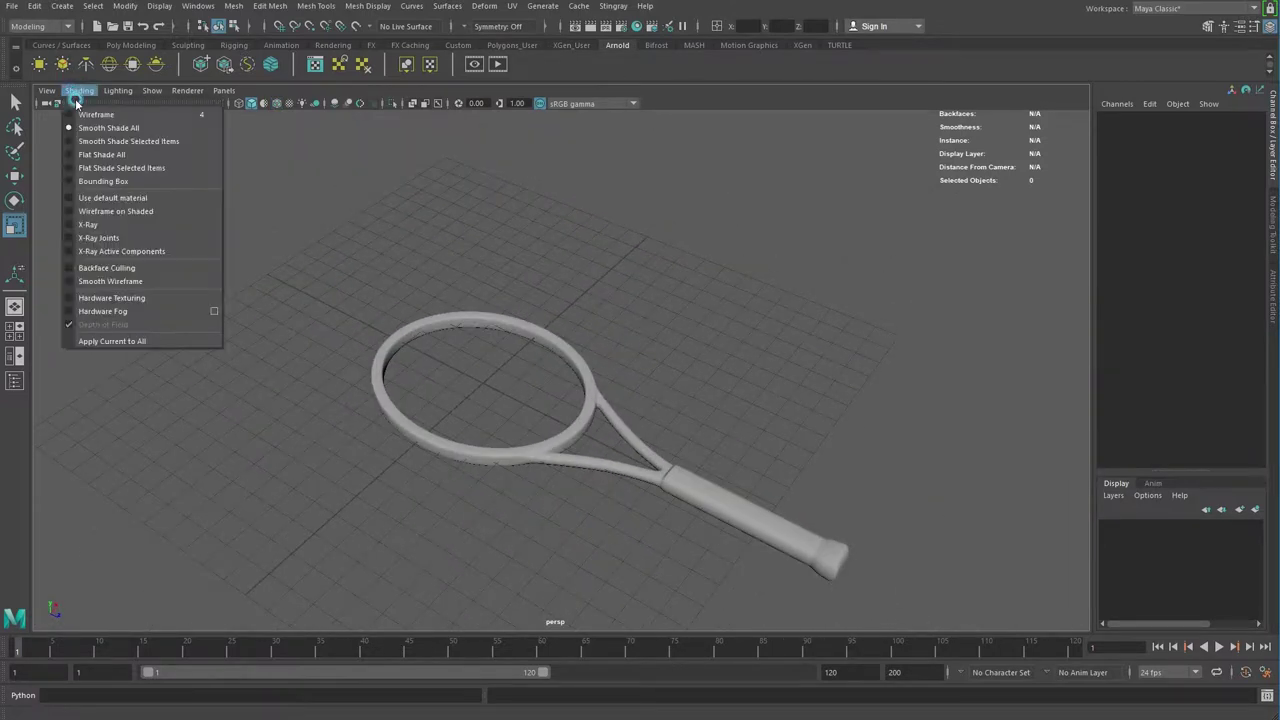
left_click(99, 213)
left_click(563, 350)
left_click(734, 343)
mouse_move(734, 343)
left_mouse_down("alt")
mouse_move(754, 409)
mouse_move(578, 452)
mouse_move(486, 314)
left_mouse_up("alt")
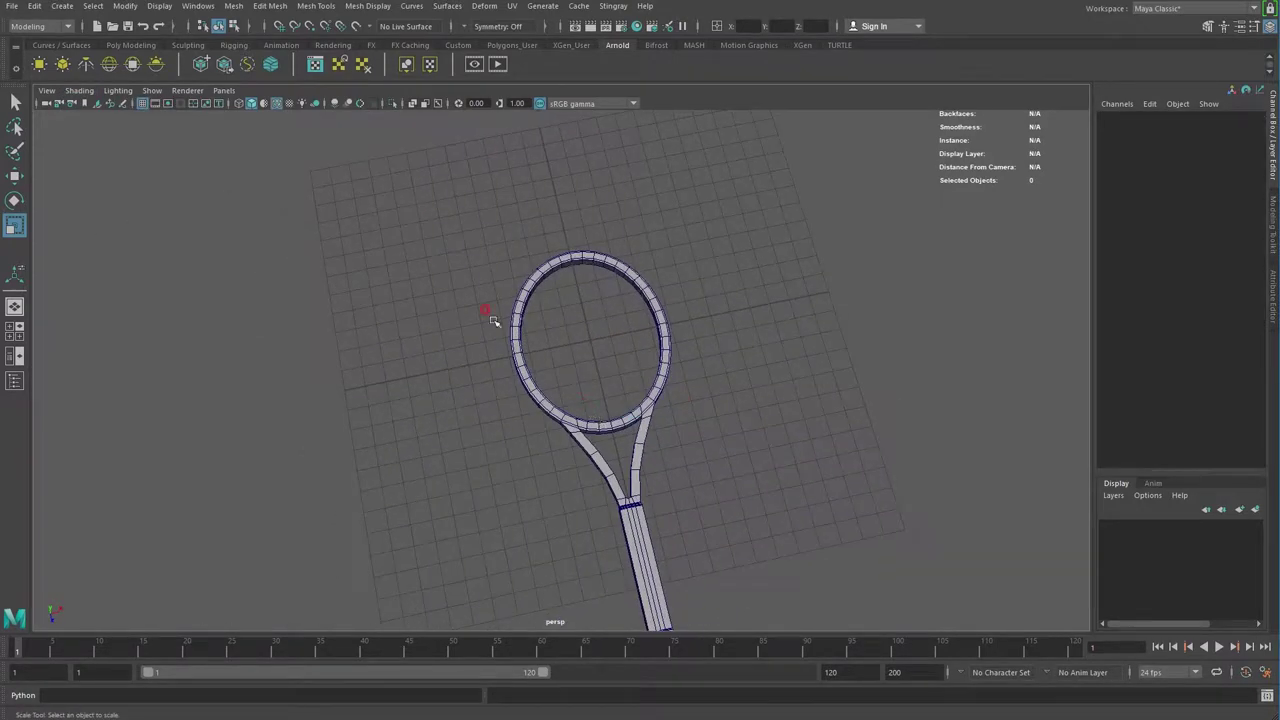
Step: Check the tennis racket reference photo in the browser, then return to Maya's Create menu
left_click(74, 8)
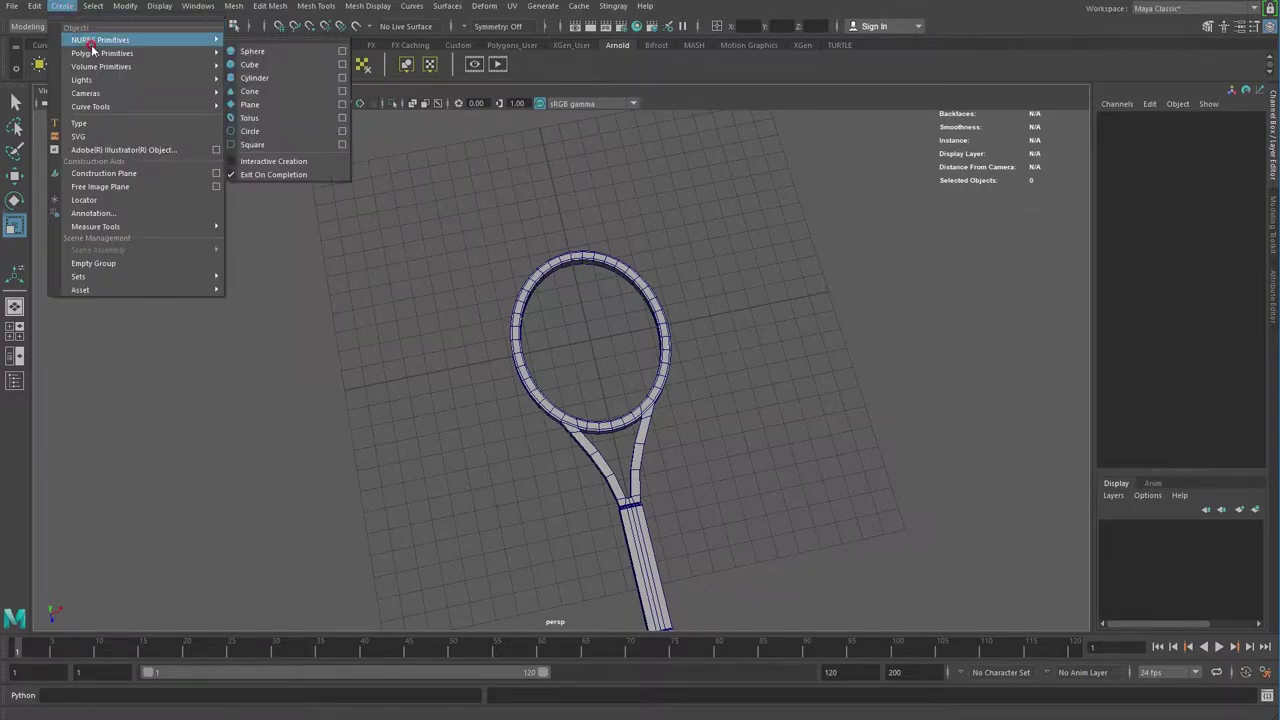
key("alt+Tab")
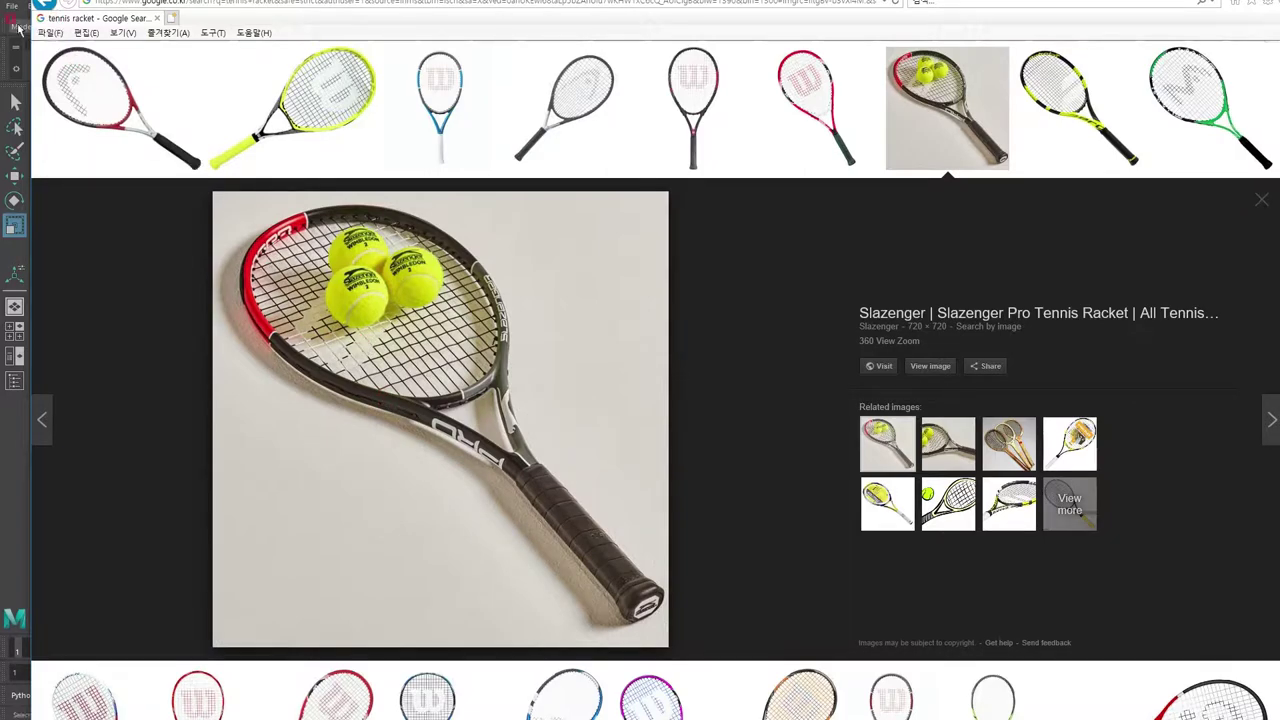
left_click(26, 440)
scroll(206, 286, "up", 3)
left_click(62, 6)
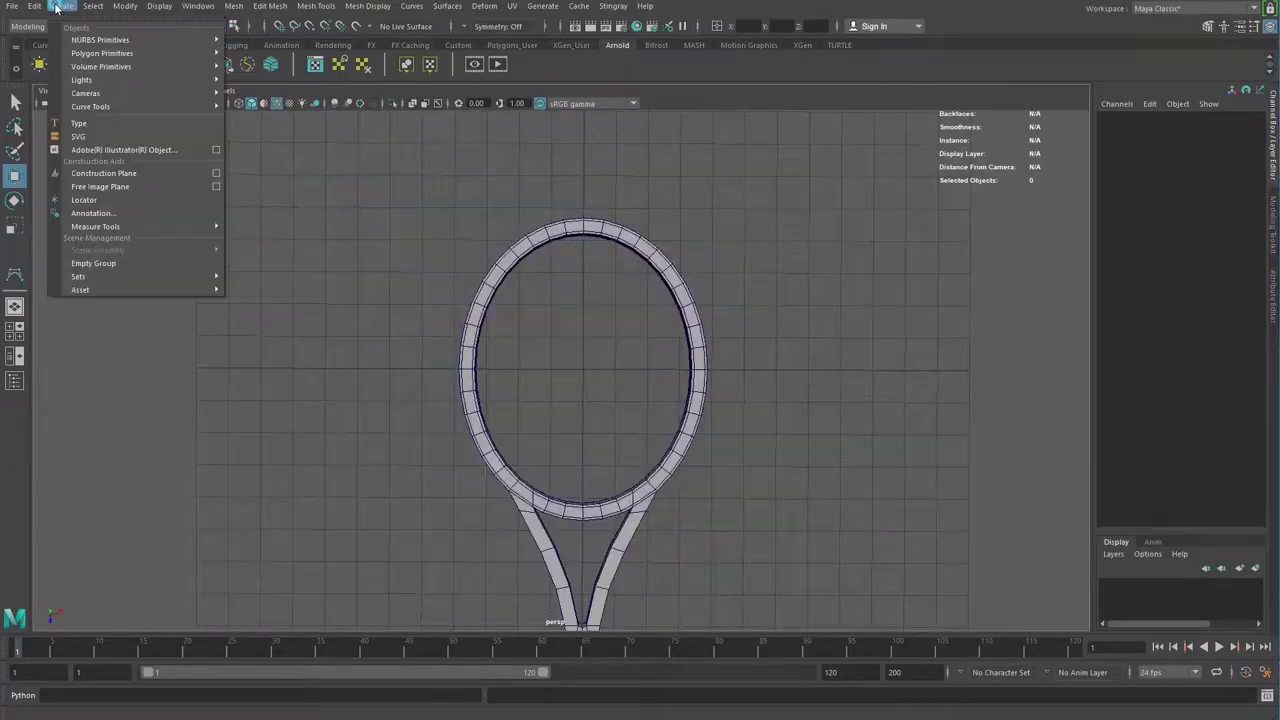
mouse_move(90, 106)
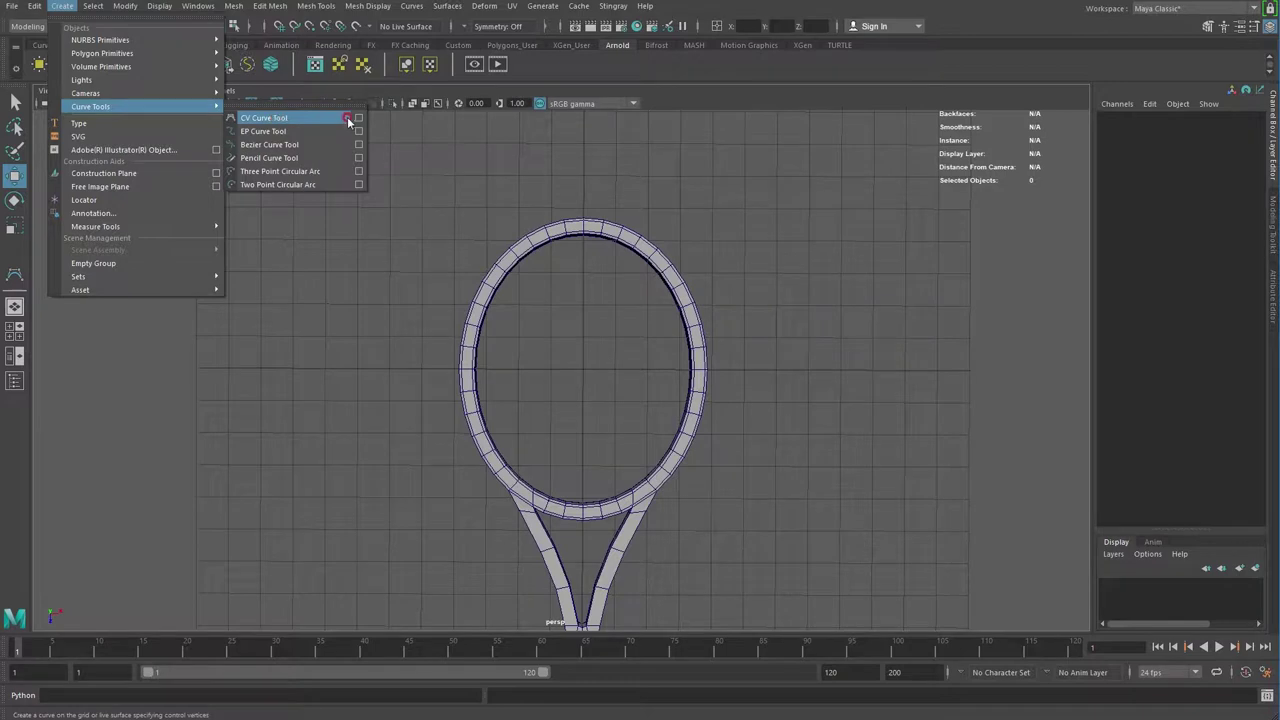
Step: Draw a straight CV curve down the racket's centre line with the CV Curve Tool
left_click(350, 120)
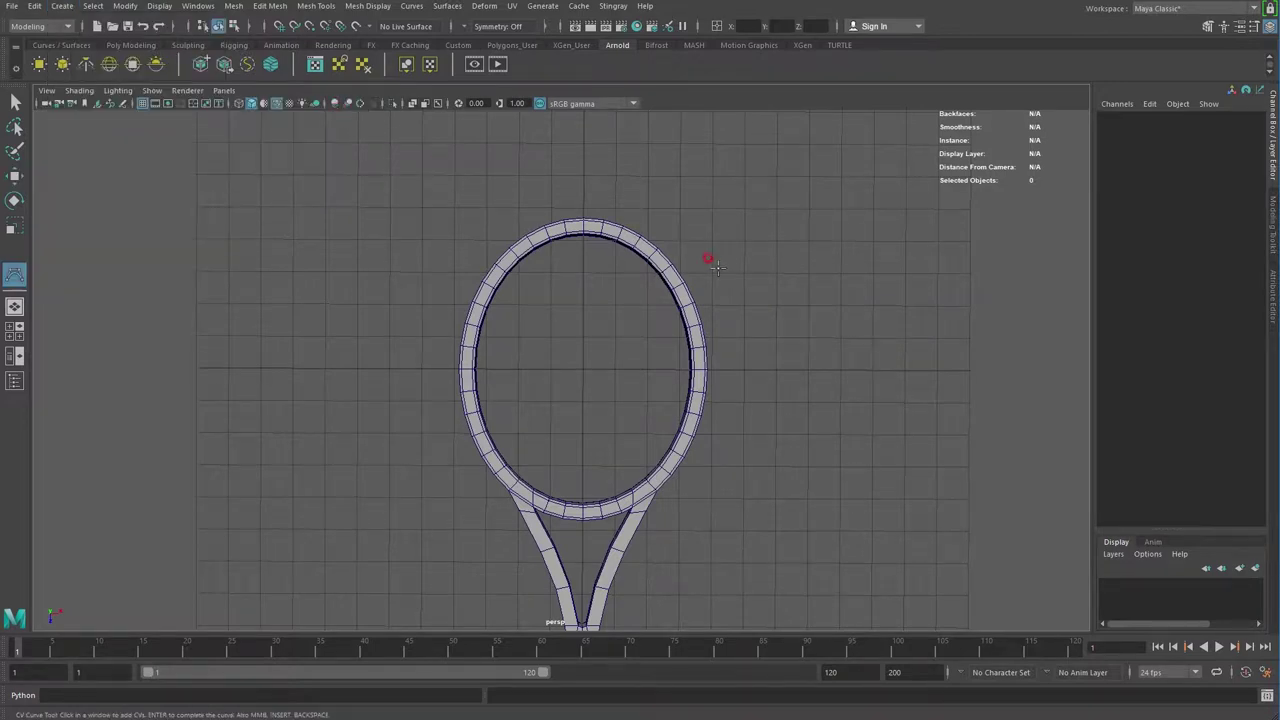
left_click(583, 208)
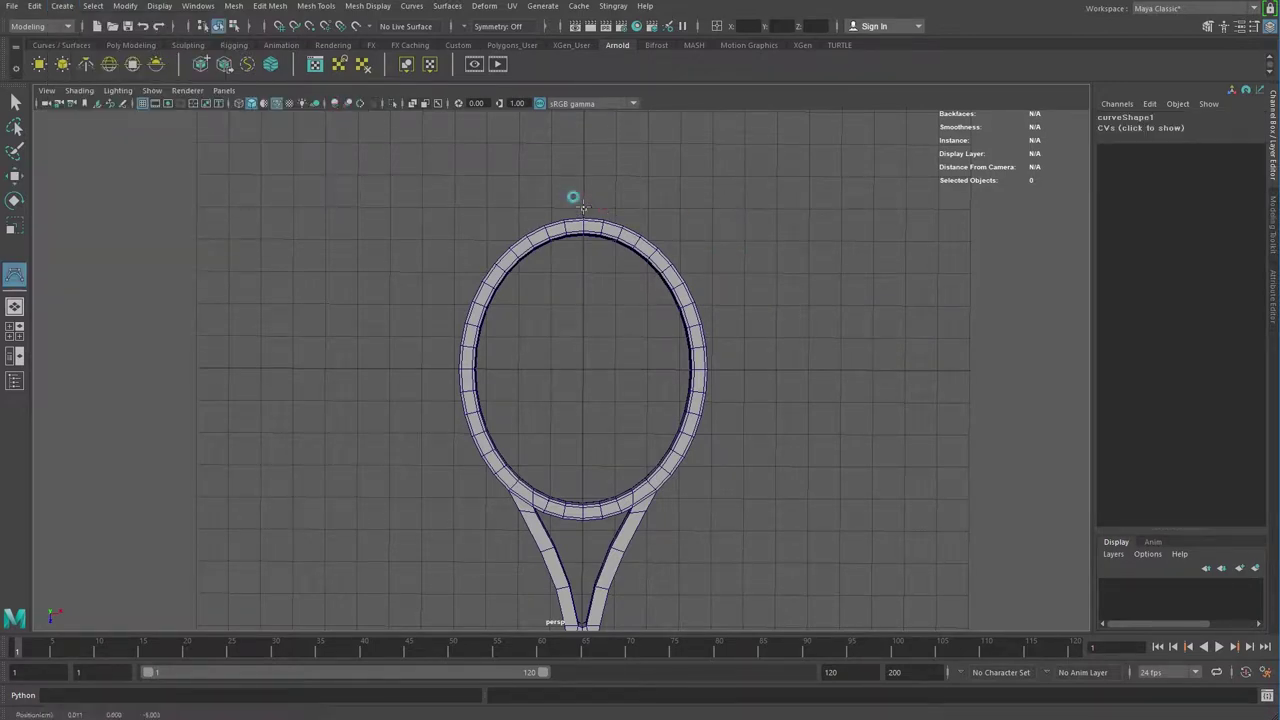
left_click(583, 377)
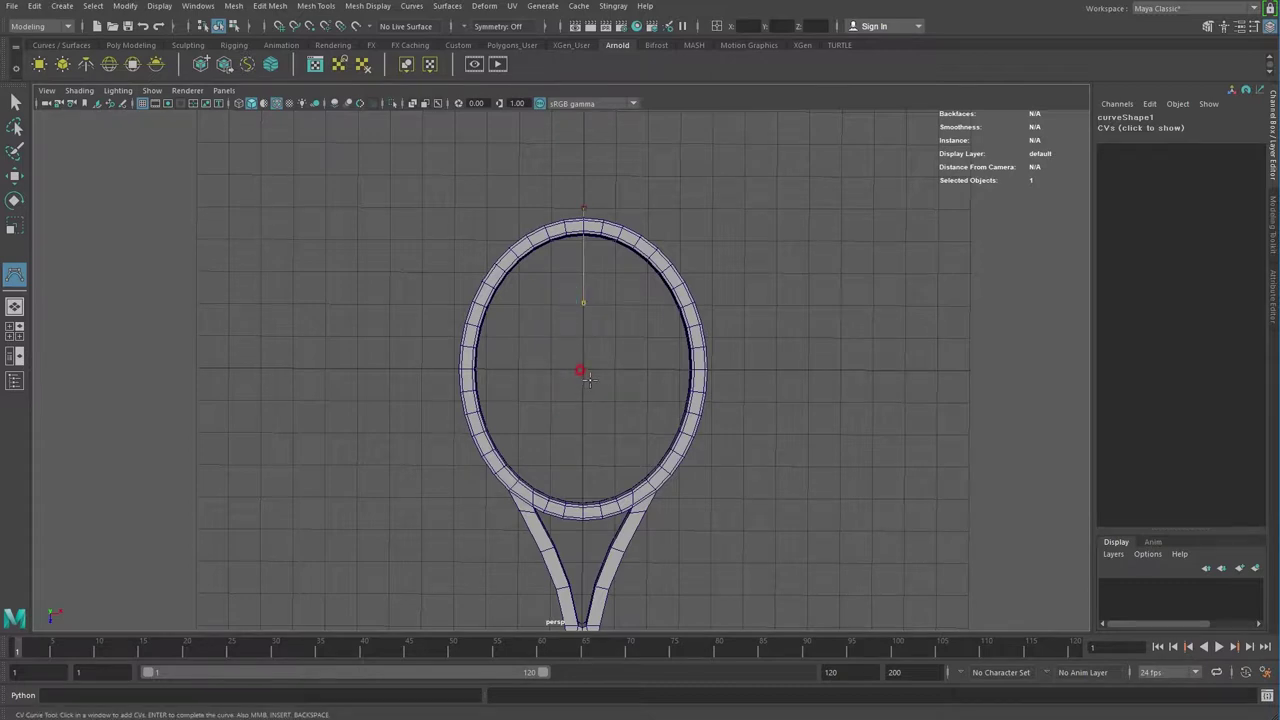
left_click(583, 455)
left_click(585, 535)
left_click(575, 535)
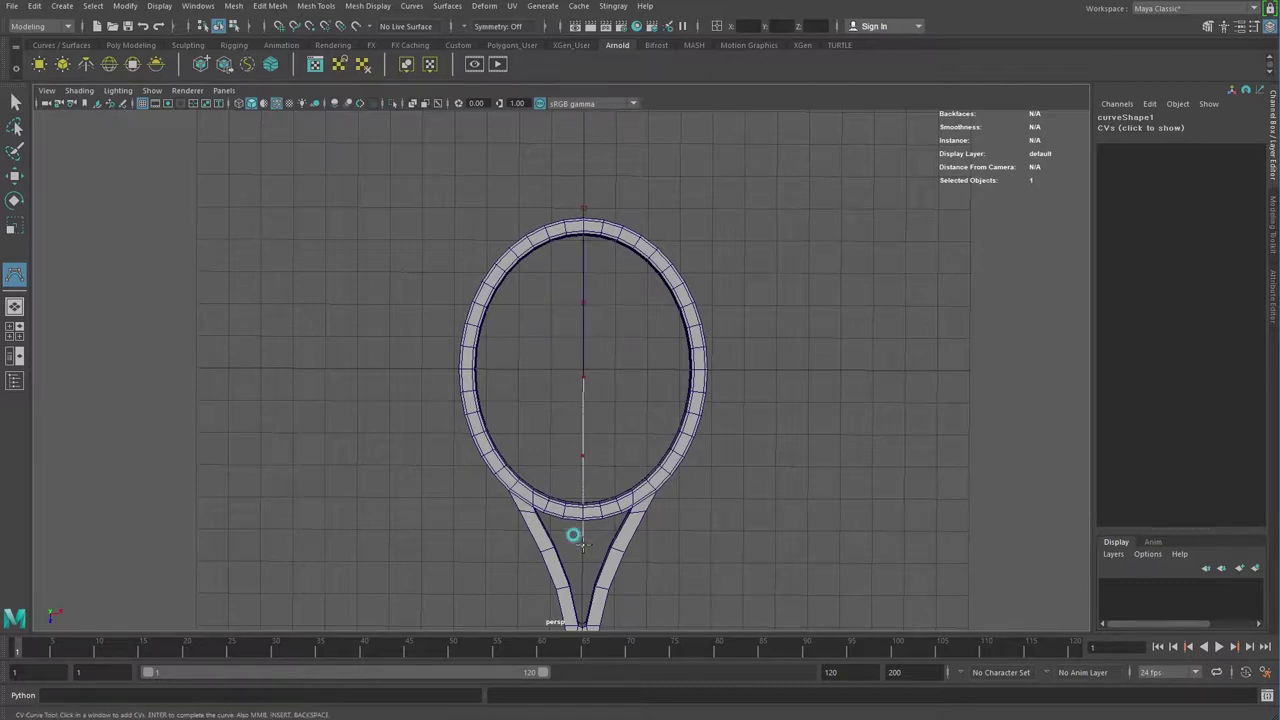
key("Return")
Step: Move curve1 to the right of the hoop, to Translate X 4.905
key("w")
left_click_drag(644, 370, 805, 371)
key("ctrl+z")
right_click(586, 324)
left_click(571, 323)
left_click(596, 355)
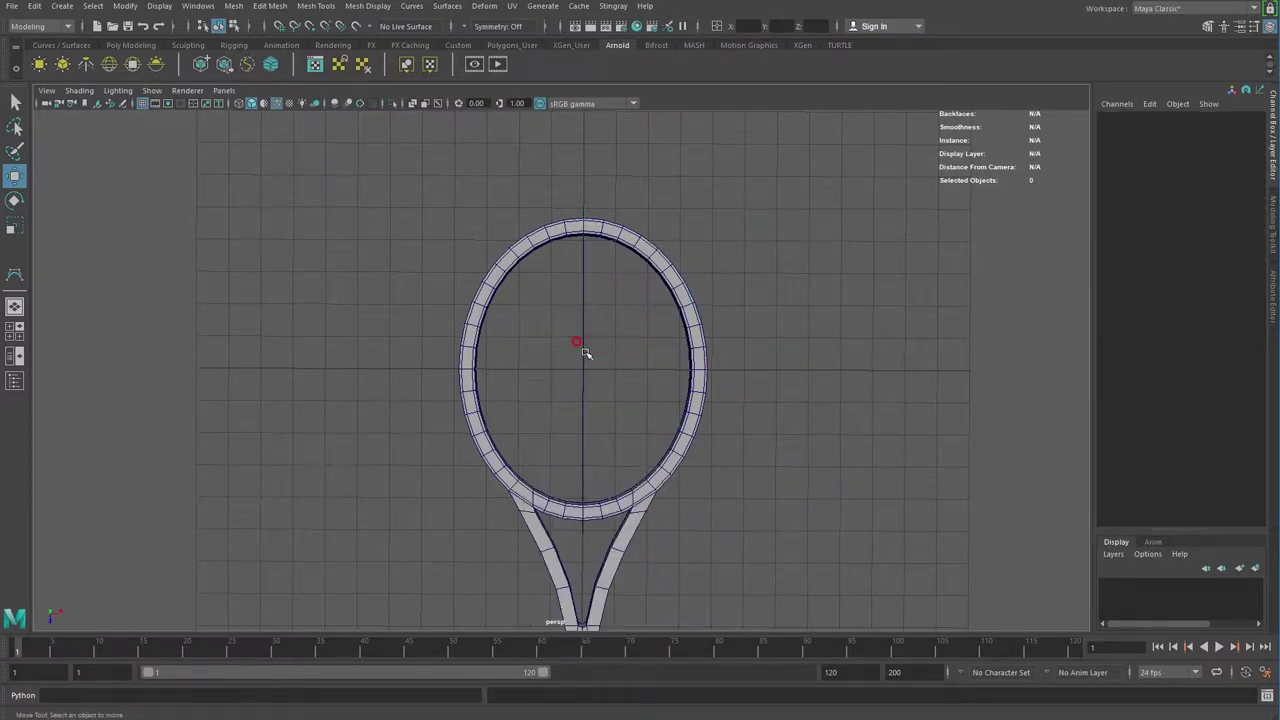
left_click(586, 352)
left_click_drag(594, 351, 766, 360)
Step: Pan the view and reselect curve1 as a whole object
mouse_move(766, 360)
middle_mouse_down("alt")
mouse_move(686, 422)
mouse_move(581, 397)
middle_mouse_up("alt")
right_click_drag(600, 263, 594, 229)
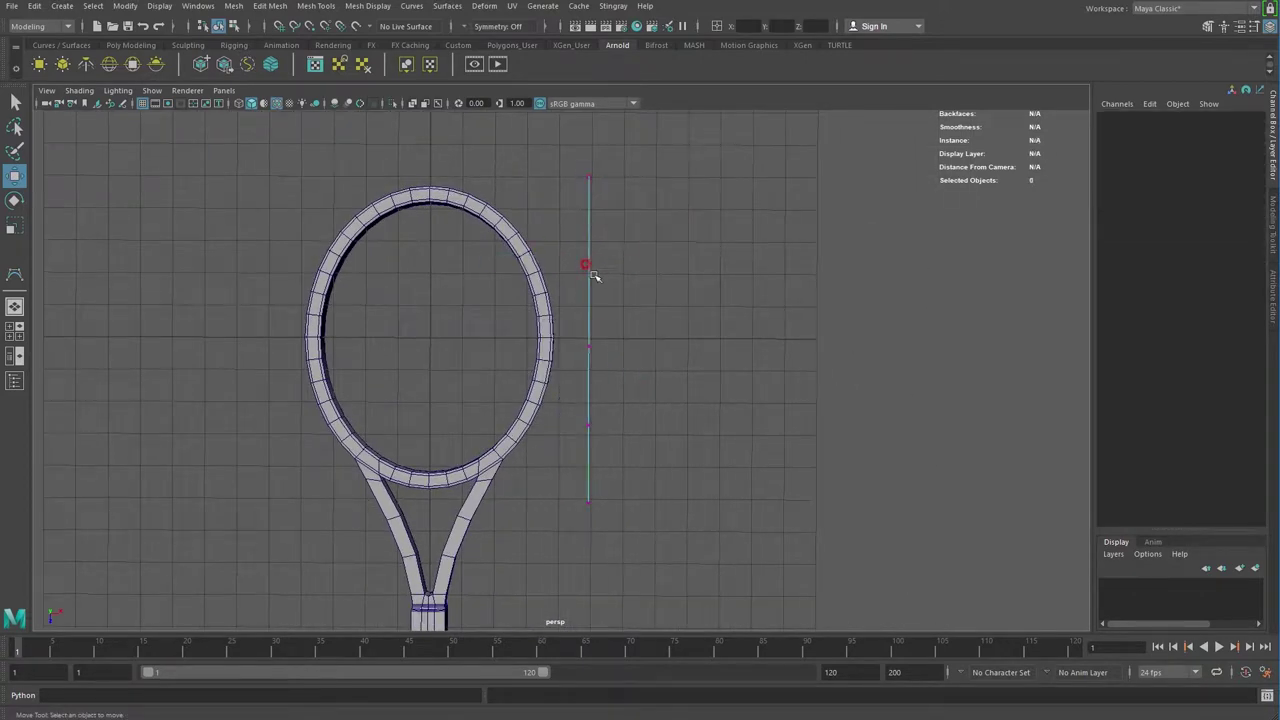
right_click_drag(591, 297, 651, 306)
left_click(585, 291)
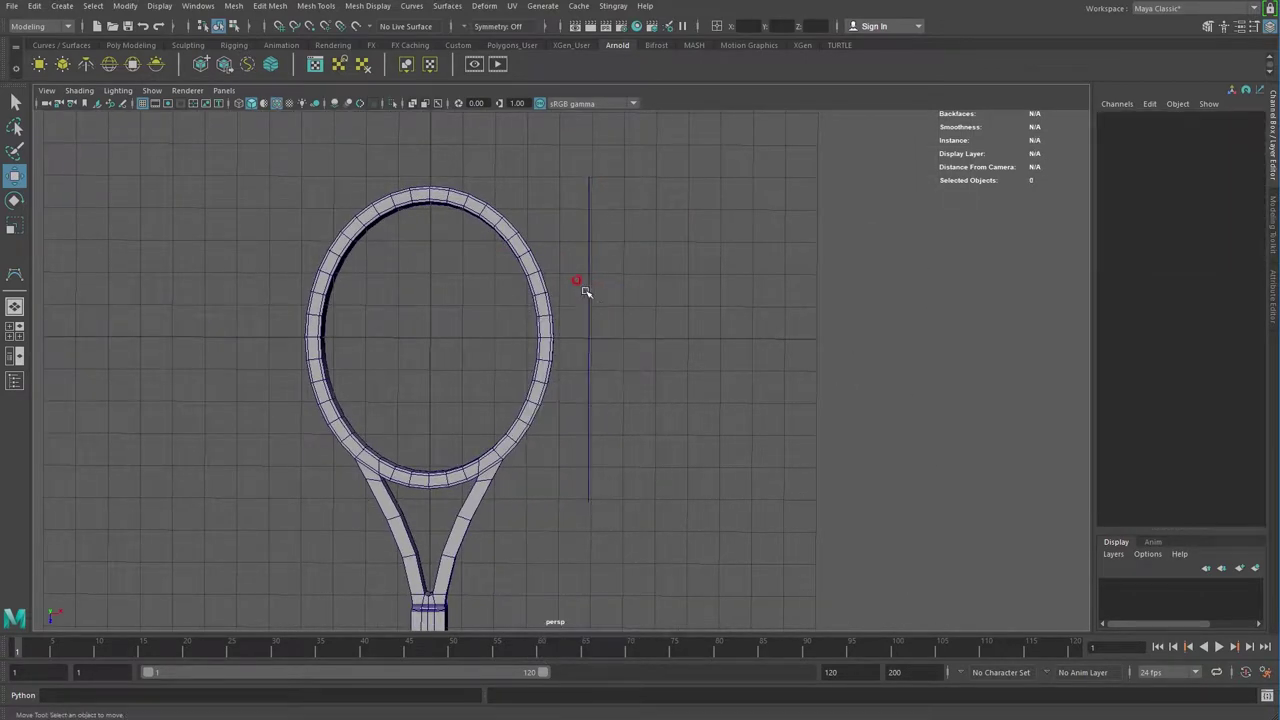
left_click(590, 291)
left_click(412, 6)
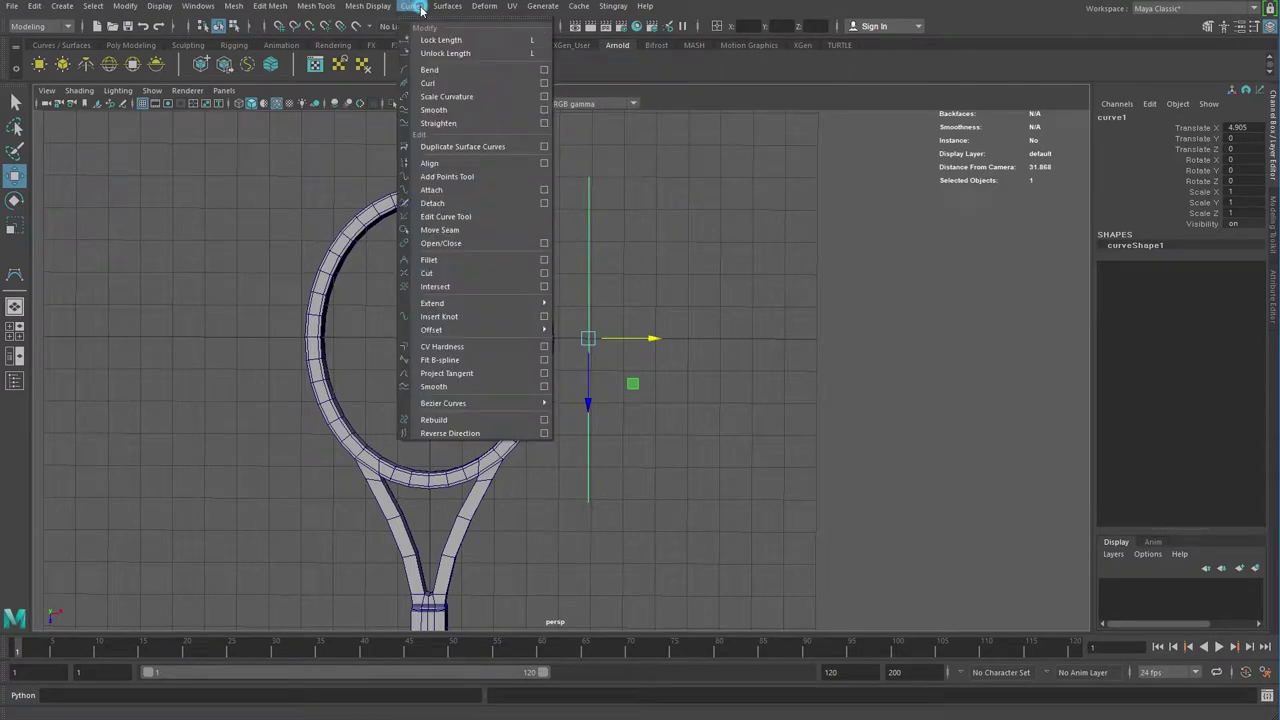
Step: Rebuild curve1 from reset settings as a Degree 1 Linear curve with 20 spans
left_click(546, 419)
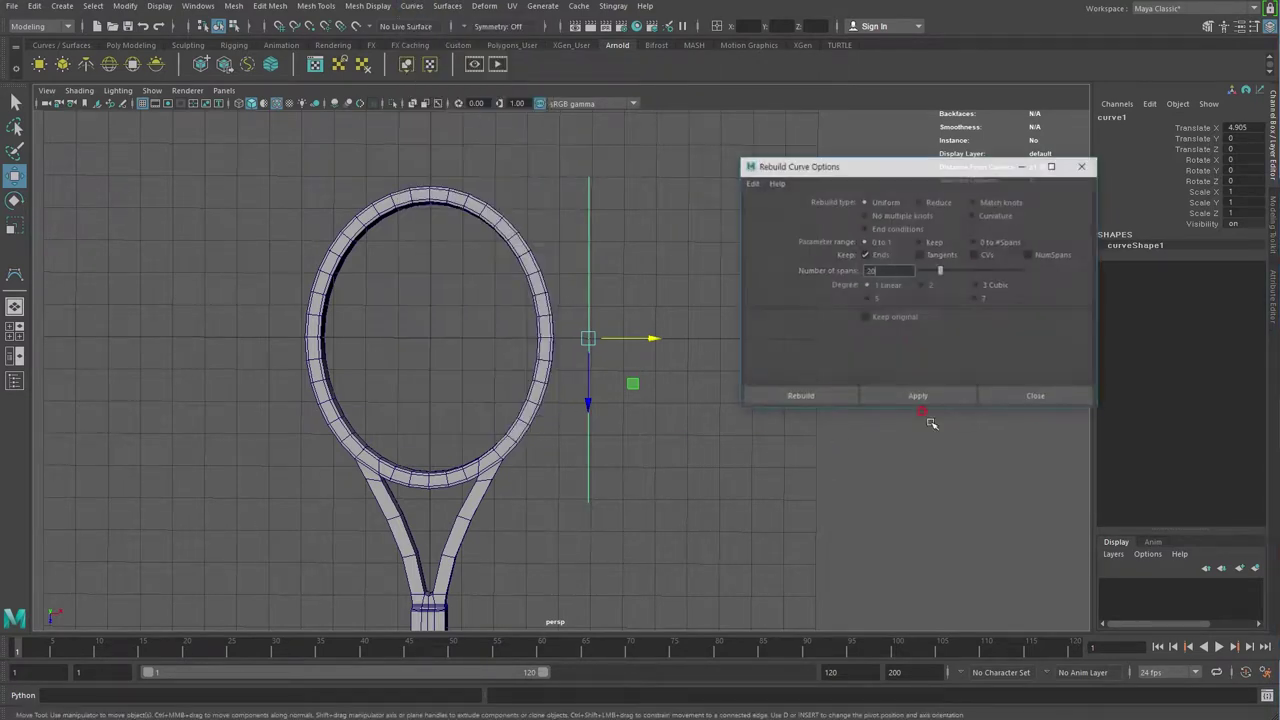
left_click_drag(755, 171, 707, 203)
left_click(697, 216)
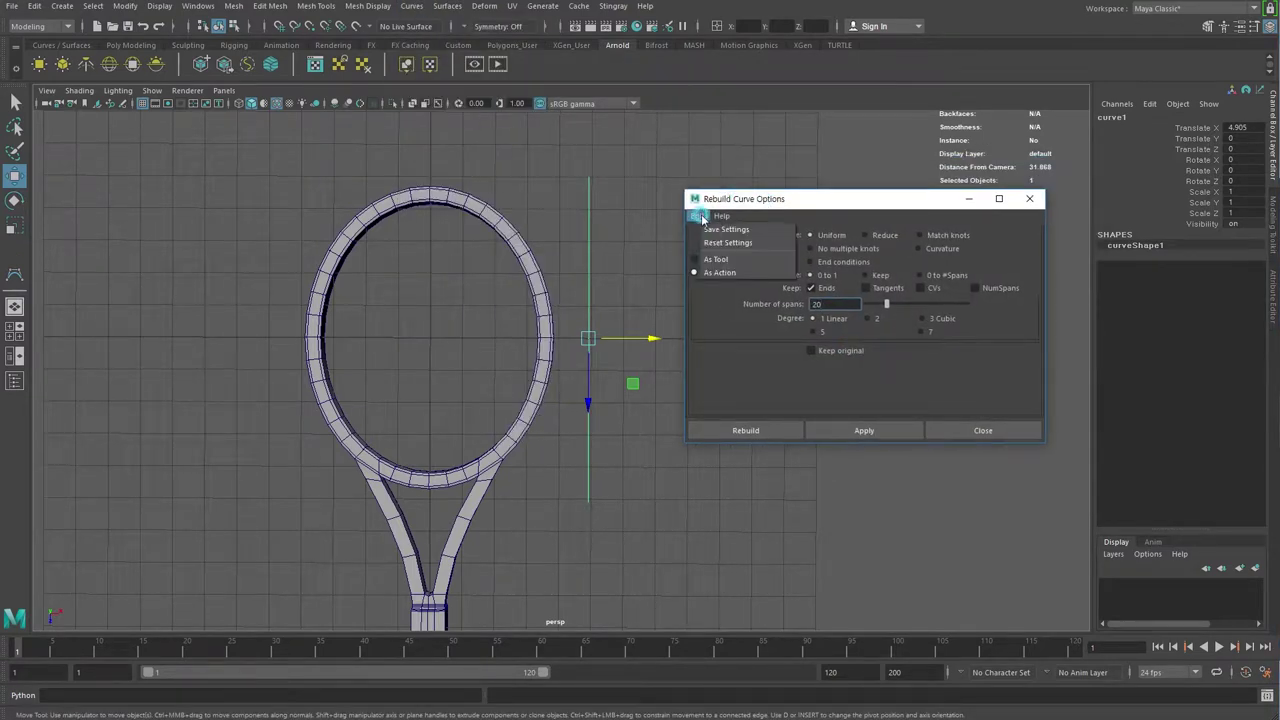
left_click(714, 242)
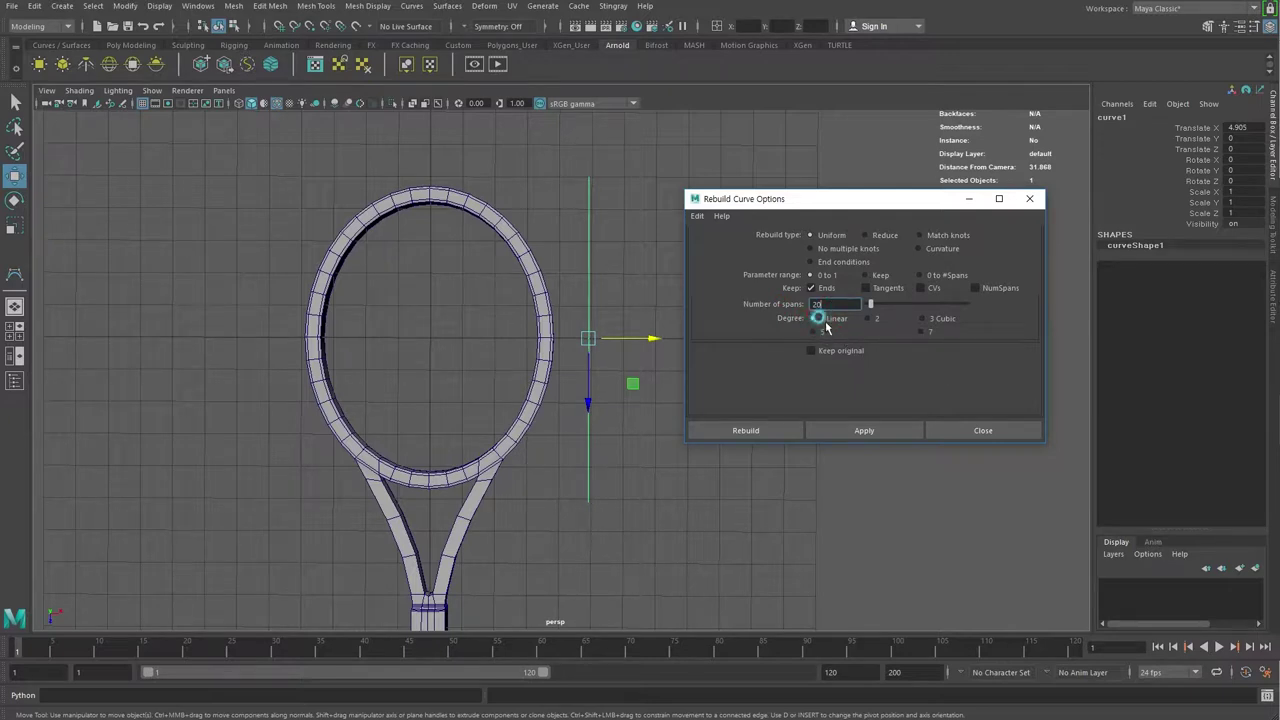
left_click(864, 430)
left_click(588, 241)
left_click(500, 320)
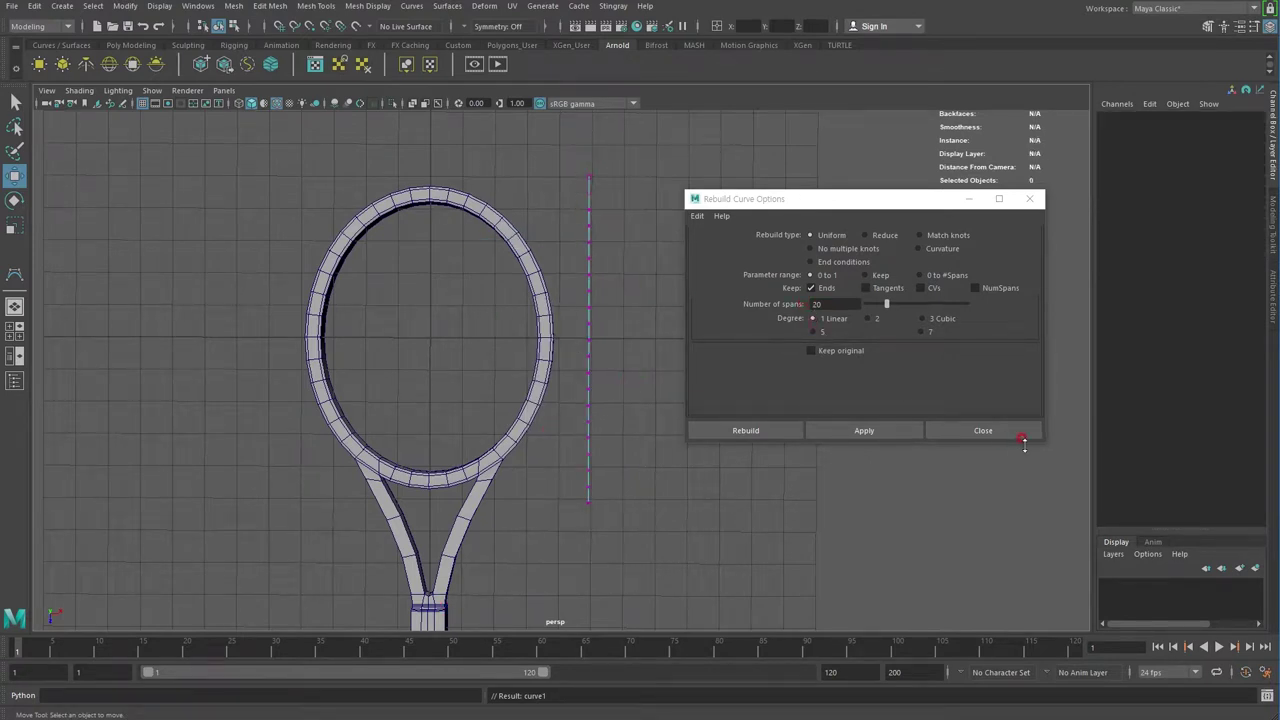
left_click(1020, 437)
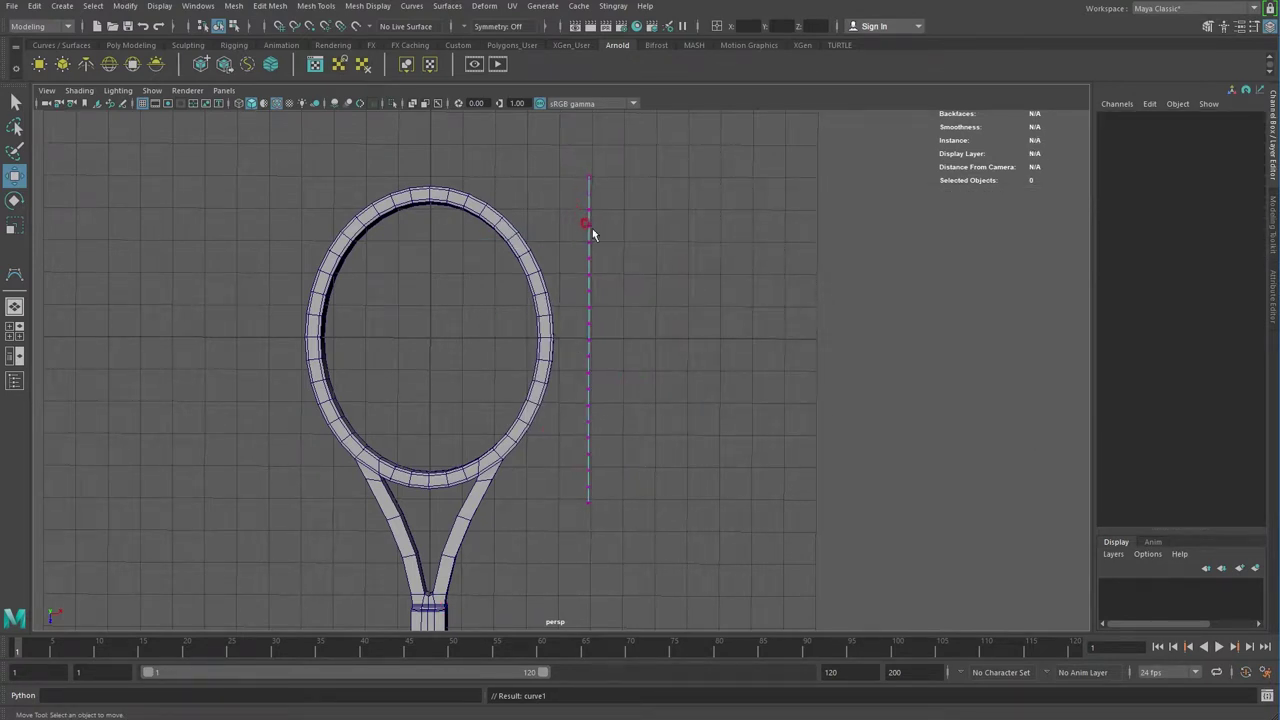
Step: Select alternating CVs of curve1 and raise them into a zigzag
key("q")
scroll(588, 225, "up", 2)
scroll(582, 210, "up", 1)
scroll(581, 208, "up", 1)
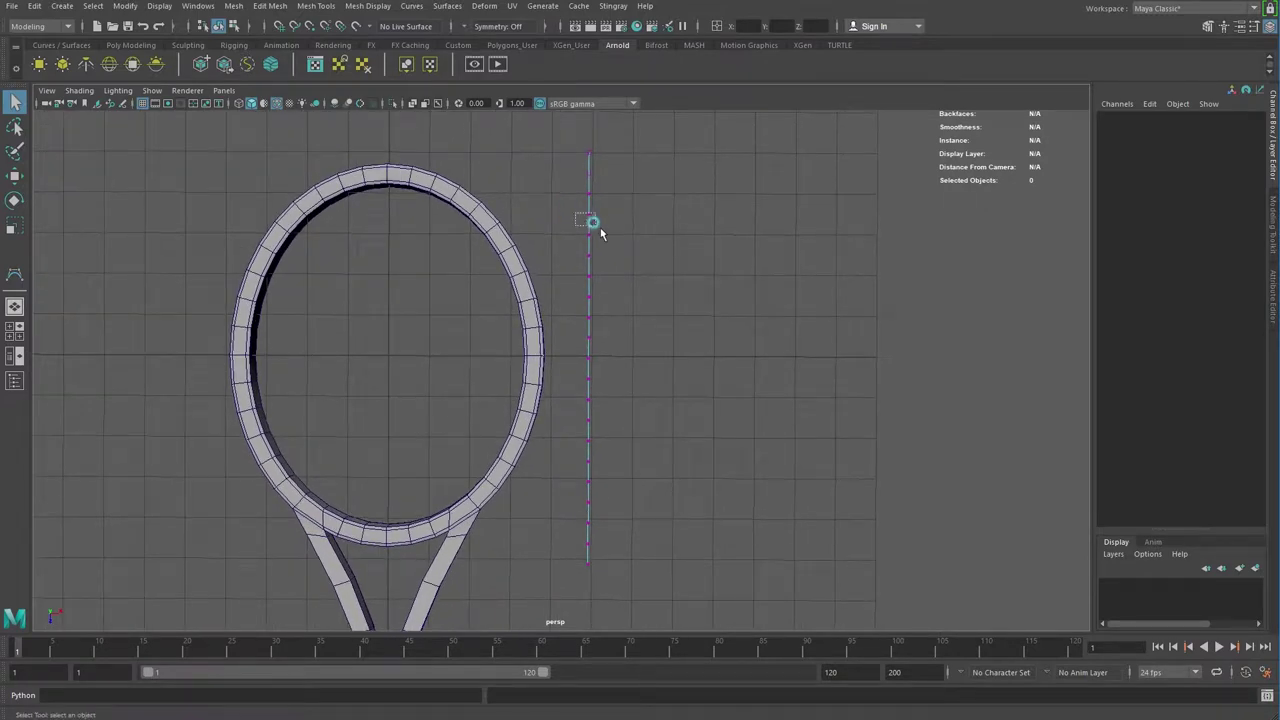
left_click_drag(576, 214, 592, 222)
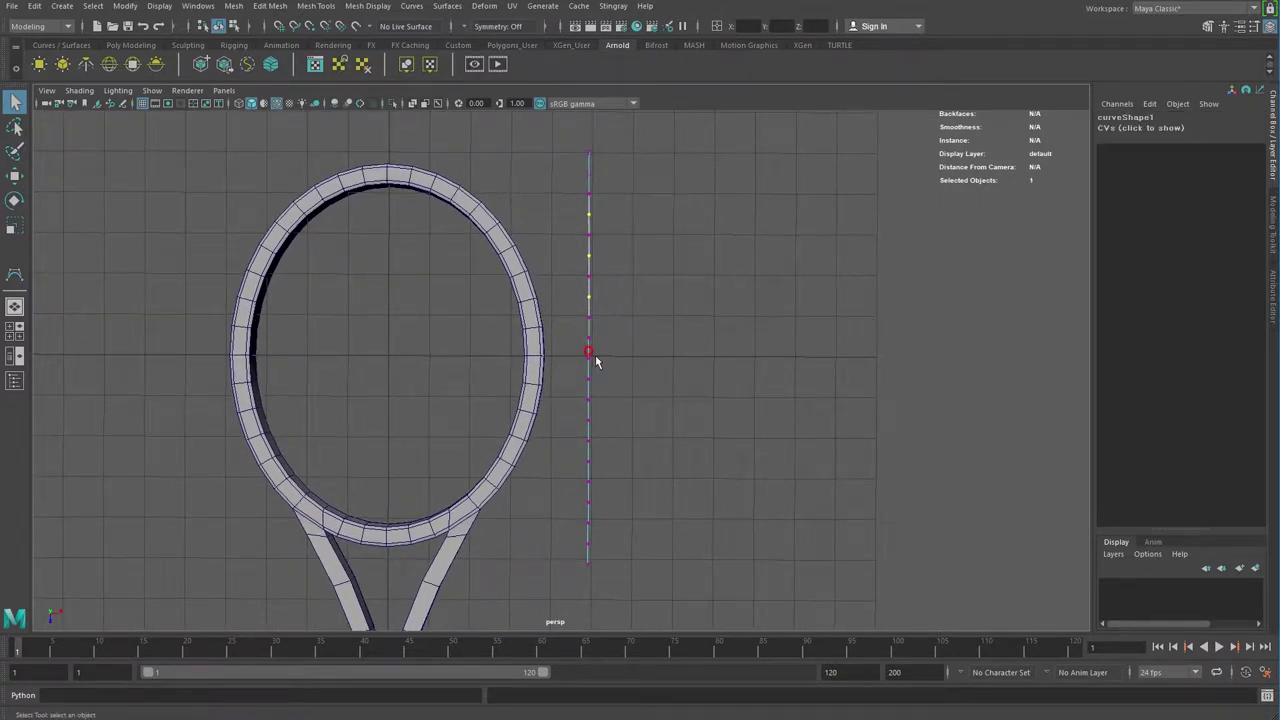
left_click_drag(580, 340, 594, 393)
mouse_move(574, 414)
left_mouse_down()
mouse_move(597, 452)
mouse_move(578, 514)
left_mouse_up()
key("space")
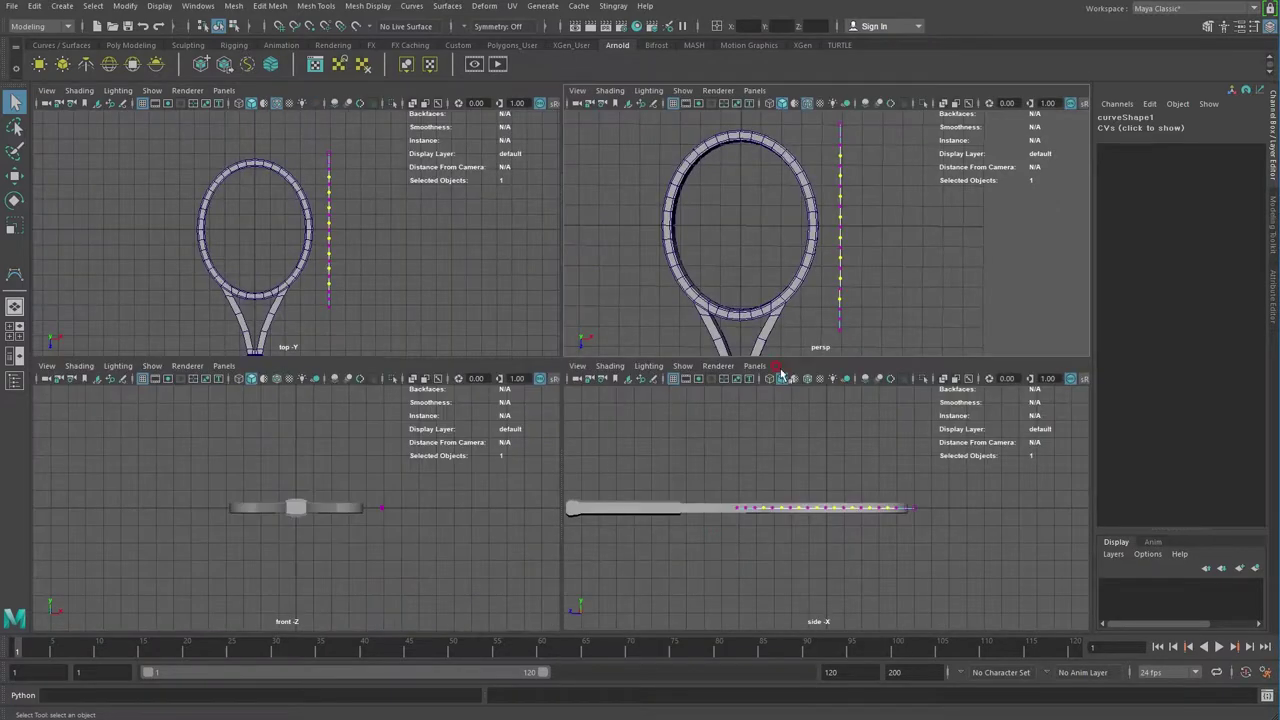
key("space")
mouse_move(675, 459)
left_mouse_down("alt")
mouse_move(580, 400)
mouse_move(680, 369)
mouse_move(771, 374)
mouse_move(540, 294)
mouse_move(491, 360)
mouse_move(457, 317)
left_mouse_up("alt")
key("w")
left_click_drag(568, 262, 568, 256)
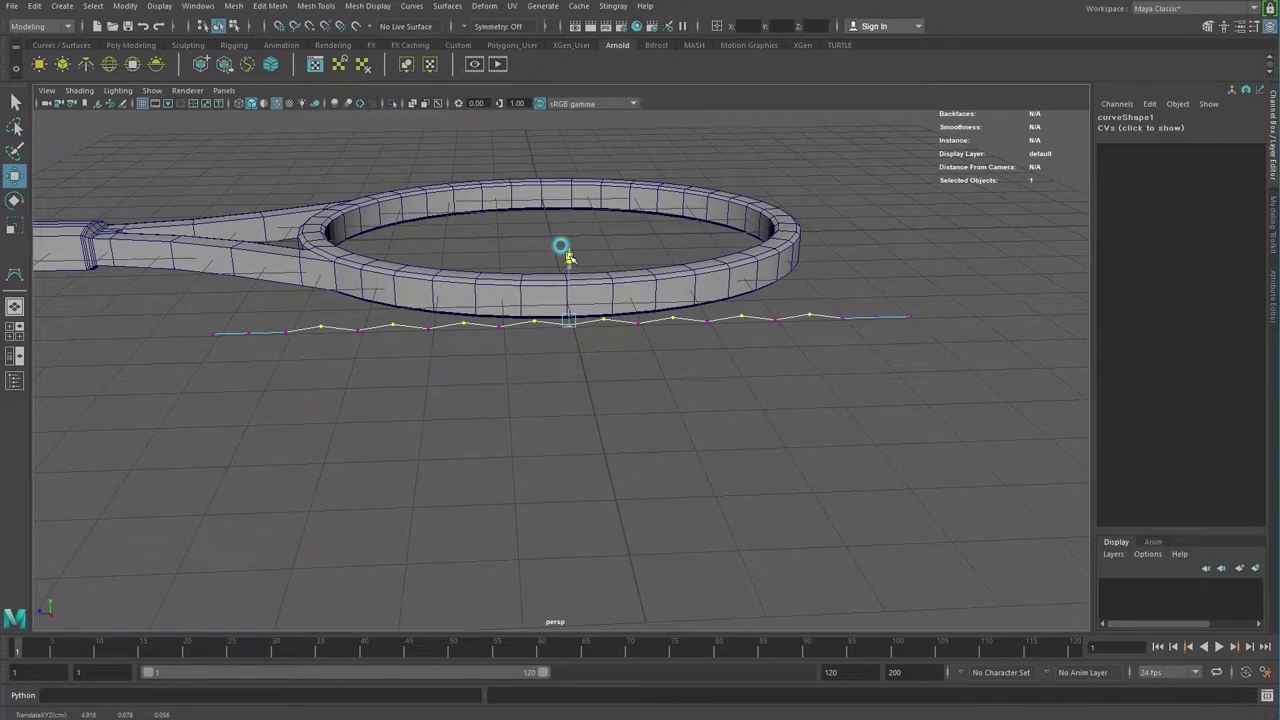
Step: Lift the end CVs, then centre curve1 inside the hoop at Translate X -0.162
left_click_drag(150, 287, 247, 359)
left_click_drag(862, 300, 936, 352, "shift")
left_click_drag(561, 270, 566, 263)
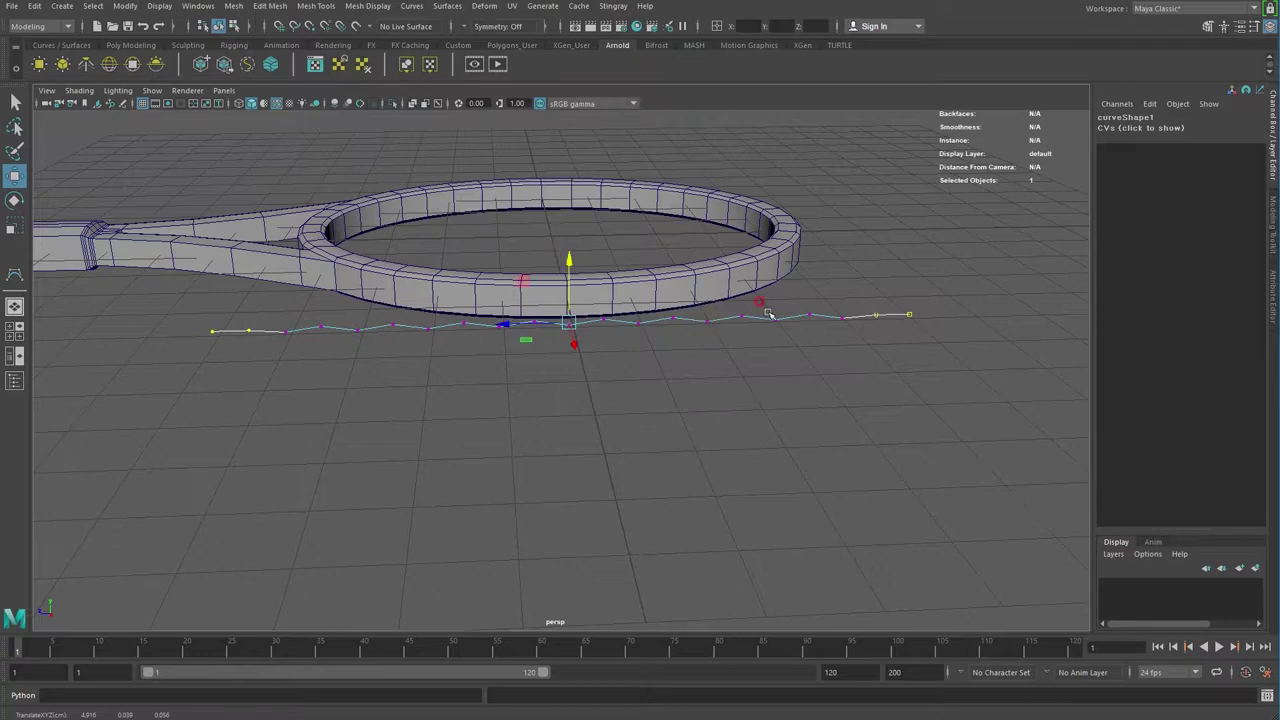
right_click_drag(766, 309, 795, 296)
left_click(690, 381)
mouse_move(685, 376)
left_mouse_down("alt")
mouse_move(558, 430)
mouse_move(571, 386)
mouse_move(540, 345)
mouse_move(505, 335)
mouse_move(508, 410)
mouse_move(479, 409)
left_mouse_up("alt")
left_click(573, 384)
key("space")
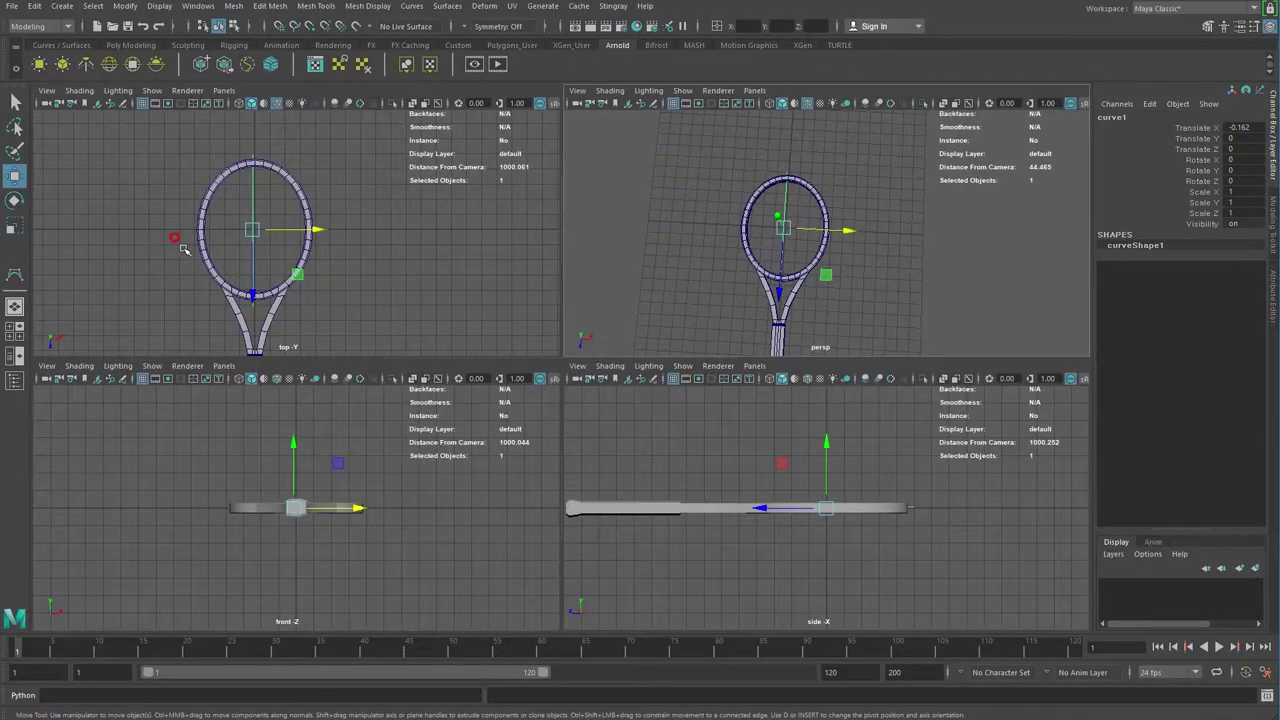
Step: Slide curve1 to the head's left side and duplicate it one short step right
key("space")
left_click_drag(541, 381, 447, 374)
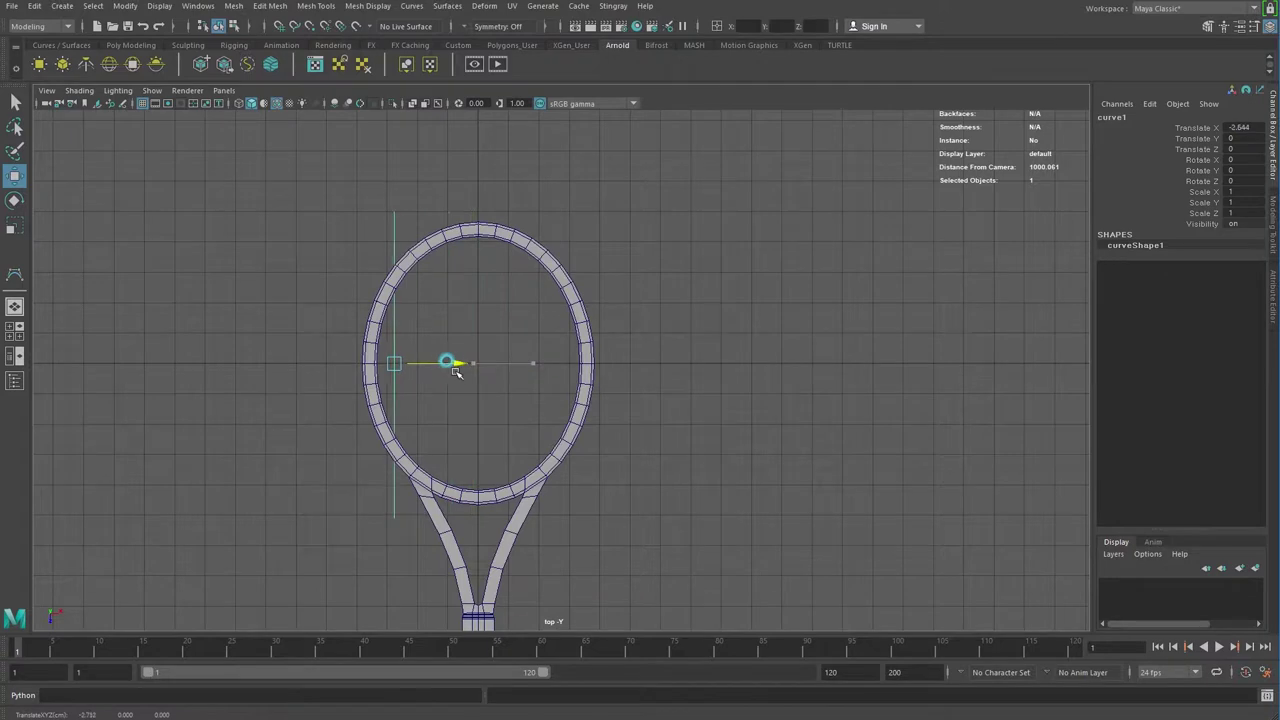
left_click_drag(447, 374, 451, 375)
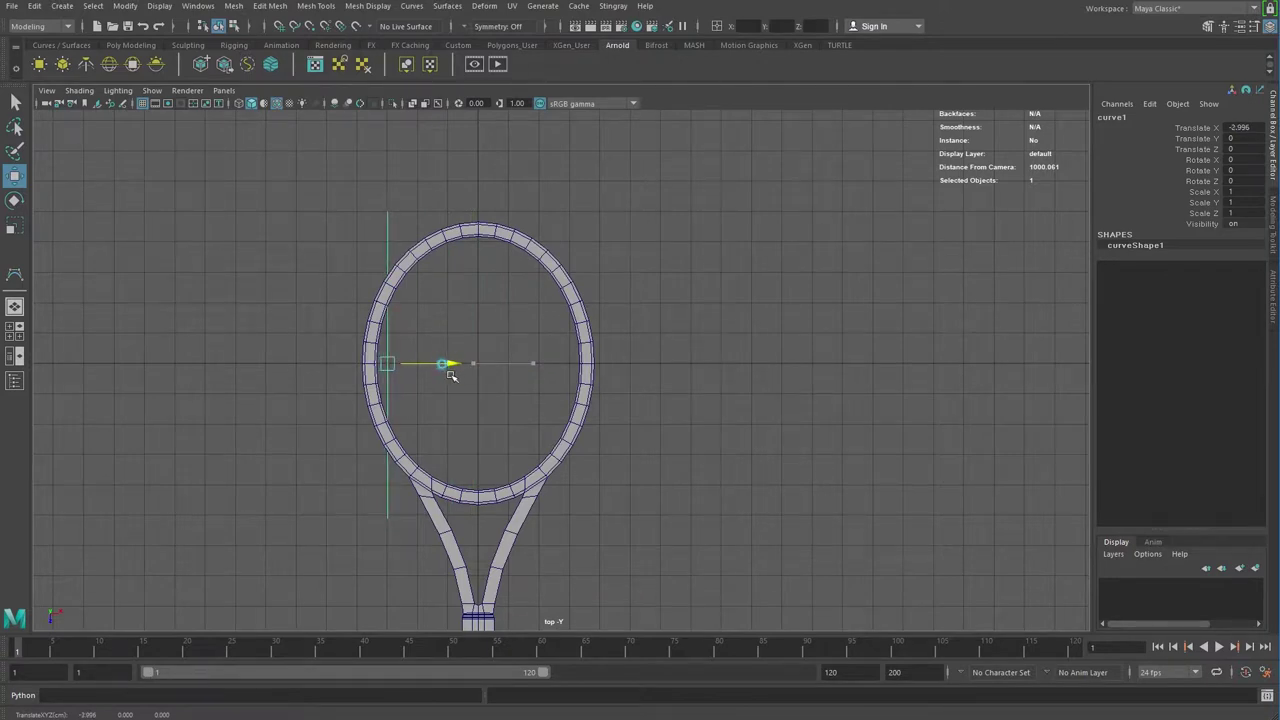
left_click(35, 6)
left_click(62, 18)
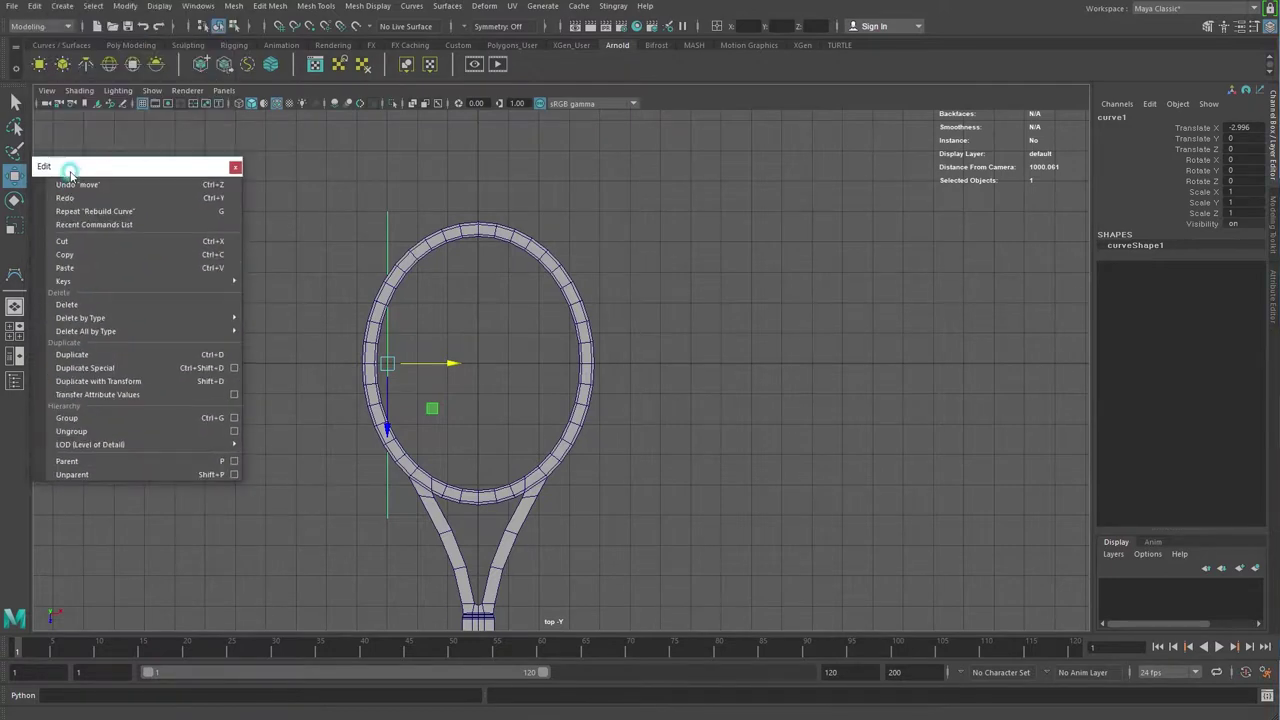
left_click(110, 355)
left_click_drag(452, 363, 462, 362)
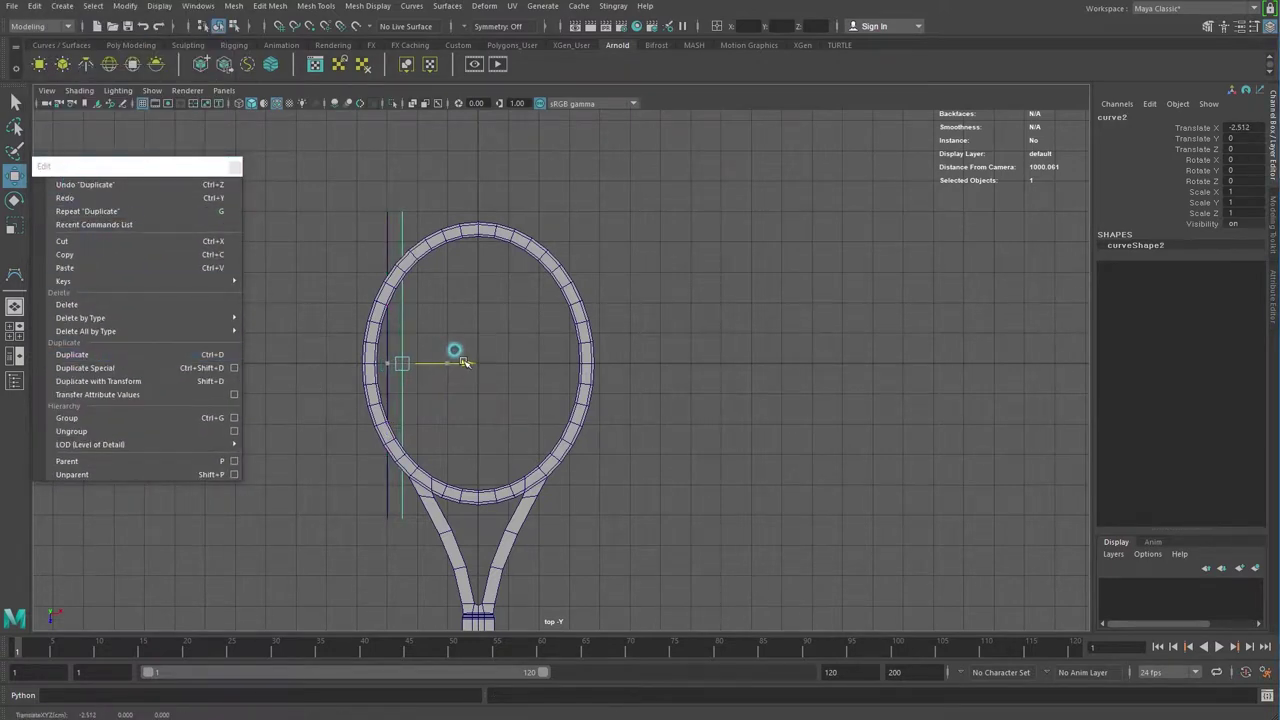
left_click_drag(463, 362, 466, 362)
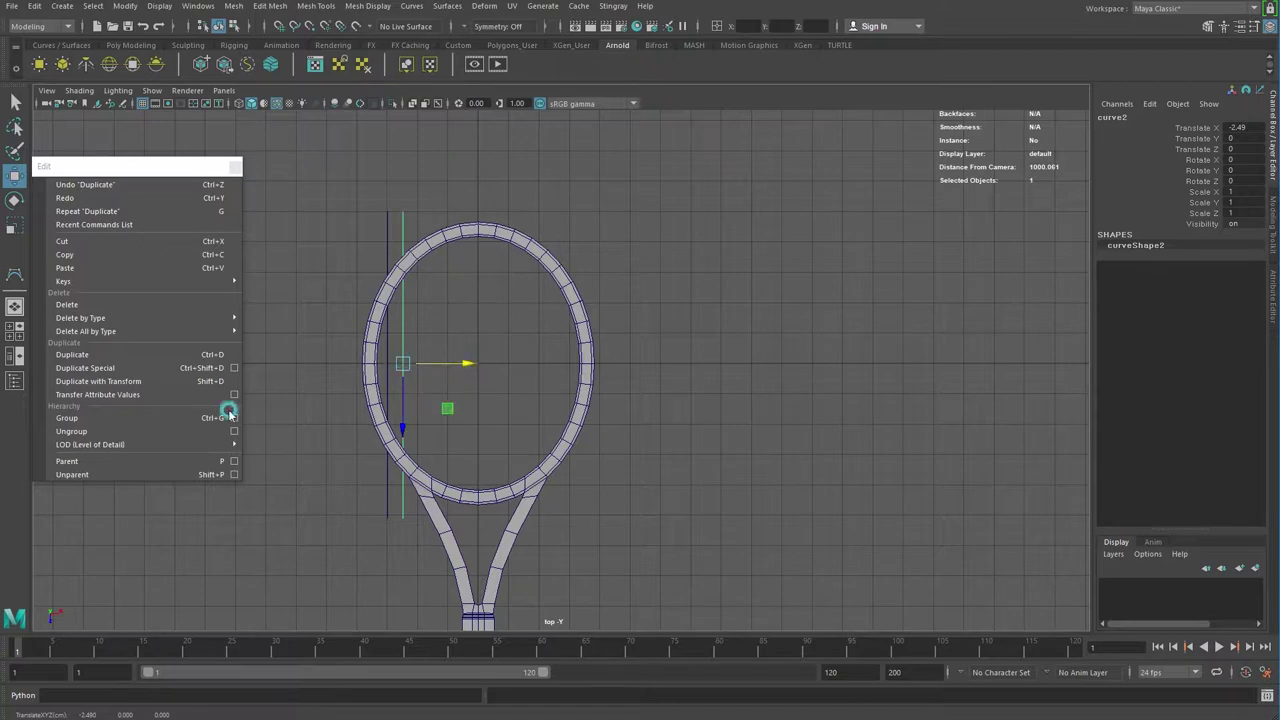
Step: Repeat Duplicate with Transform until evenly spaced curves reach curve13
left_click(140, 382)
left_click(140, 382)
left_click(140, 382)
left_click(140, 382)
left_click(140, 382)
left_click(140, 382)
left_click(140, 382)
left_click(140, 382)
left_click(140, 382)
left_click(140, 382)
left_click(140, 382)
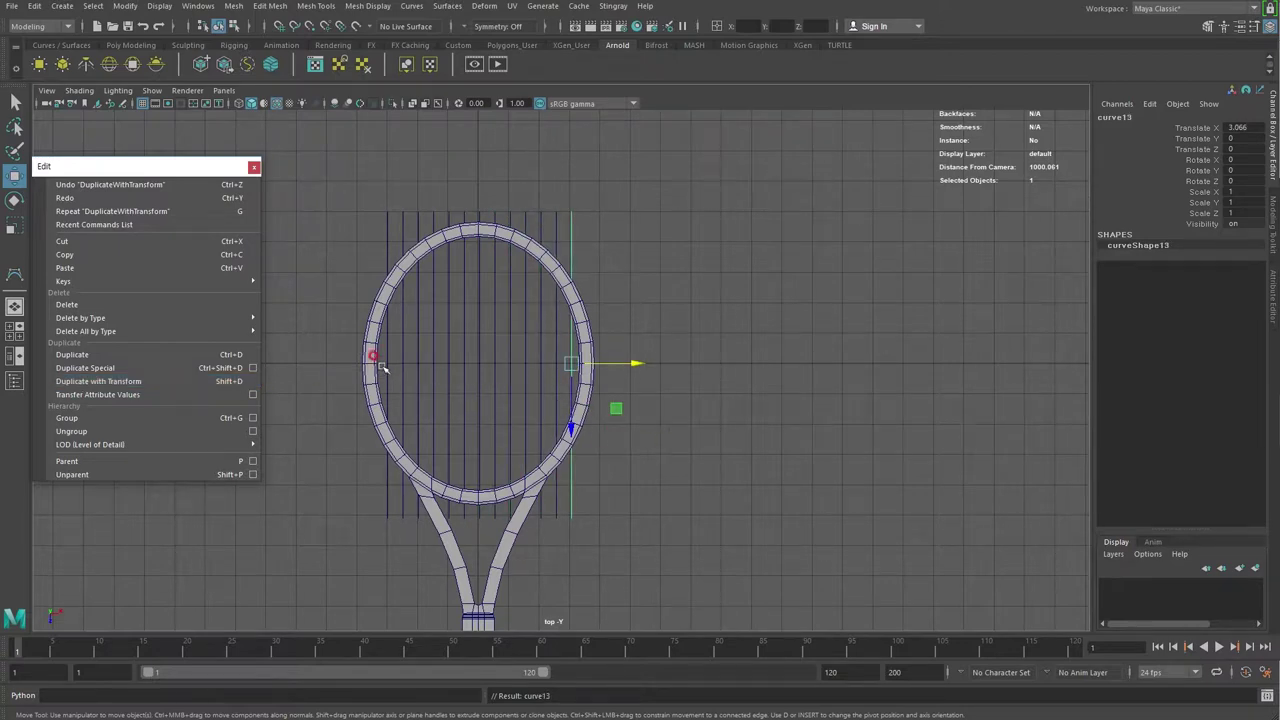
Step: Shift all 13 vertical curves slightly left to centre them, then select the centre curve
left_click_drag(383, 372, 566, 381)
right_click_drag(448, 326, 480, 330, "alt")
left_click_drag(584, 362, 578, 360)
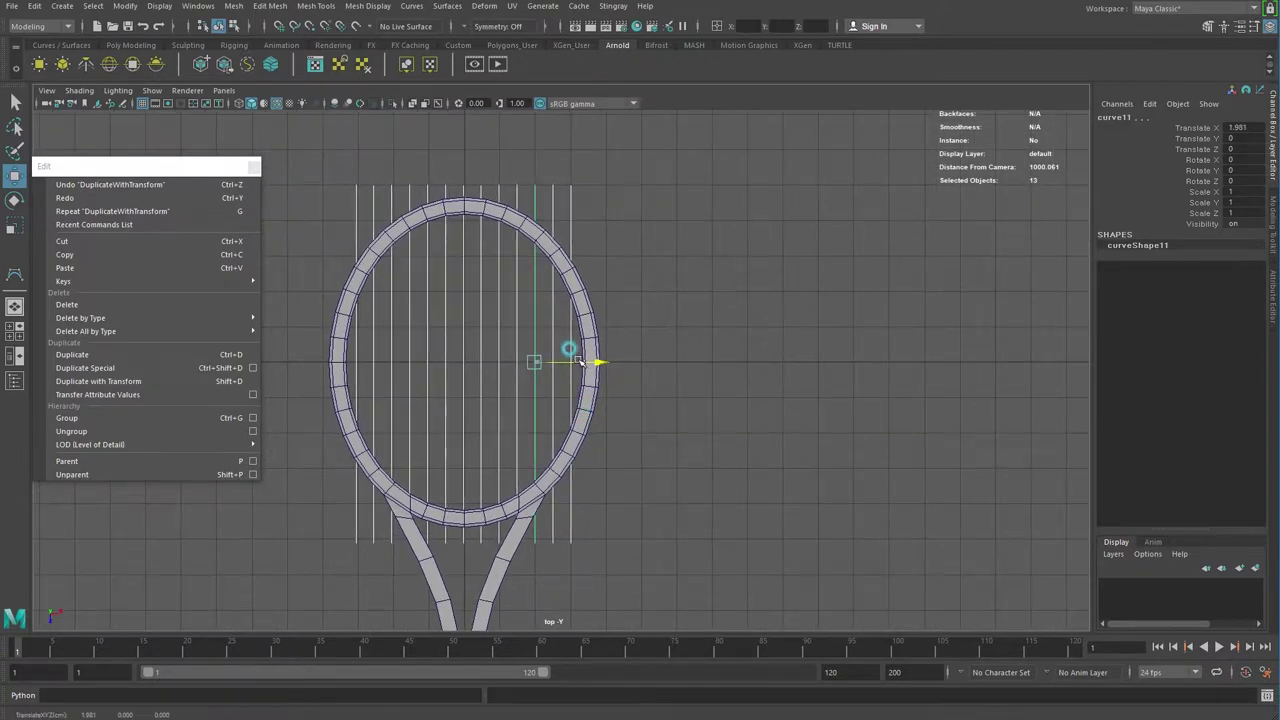
left_click(660, 280)
left_click(464, 335)
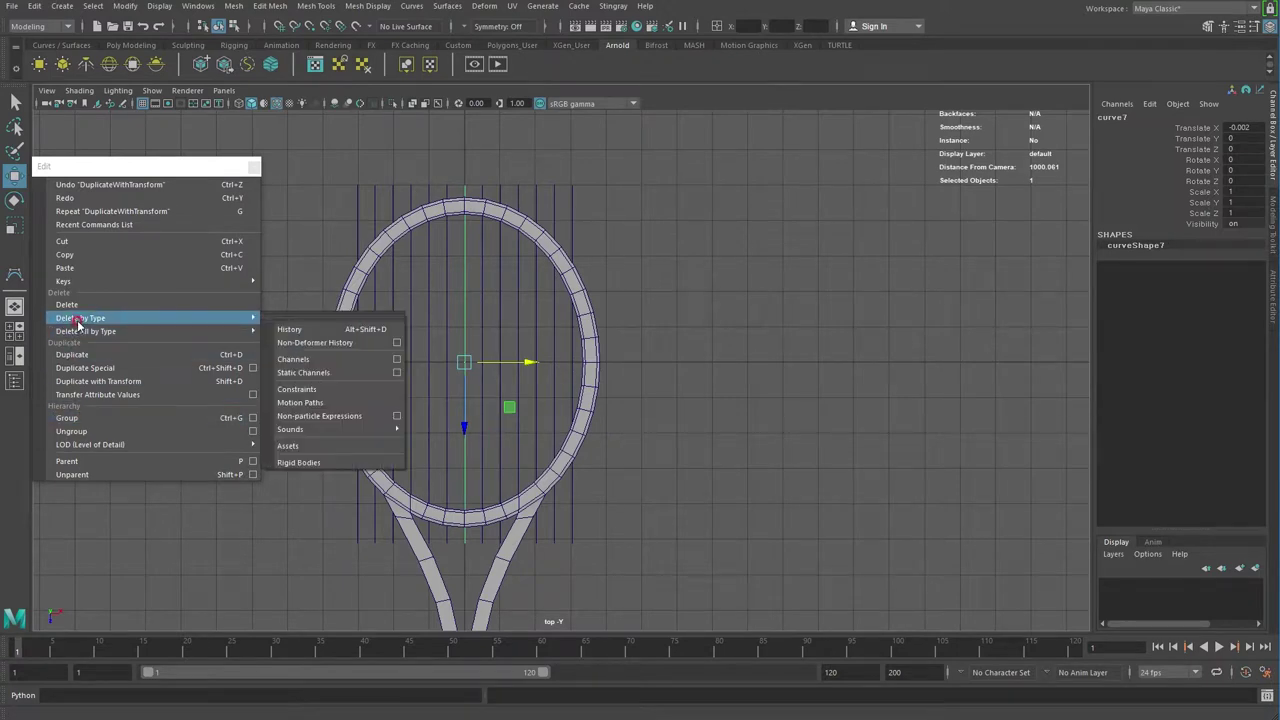
Step: Duplicate the centre curve, rotate the copy 90° in Y and move it to the hoop's top
left_click(72, 354)
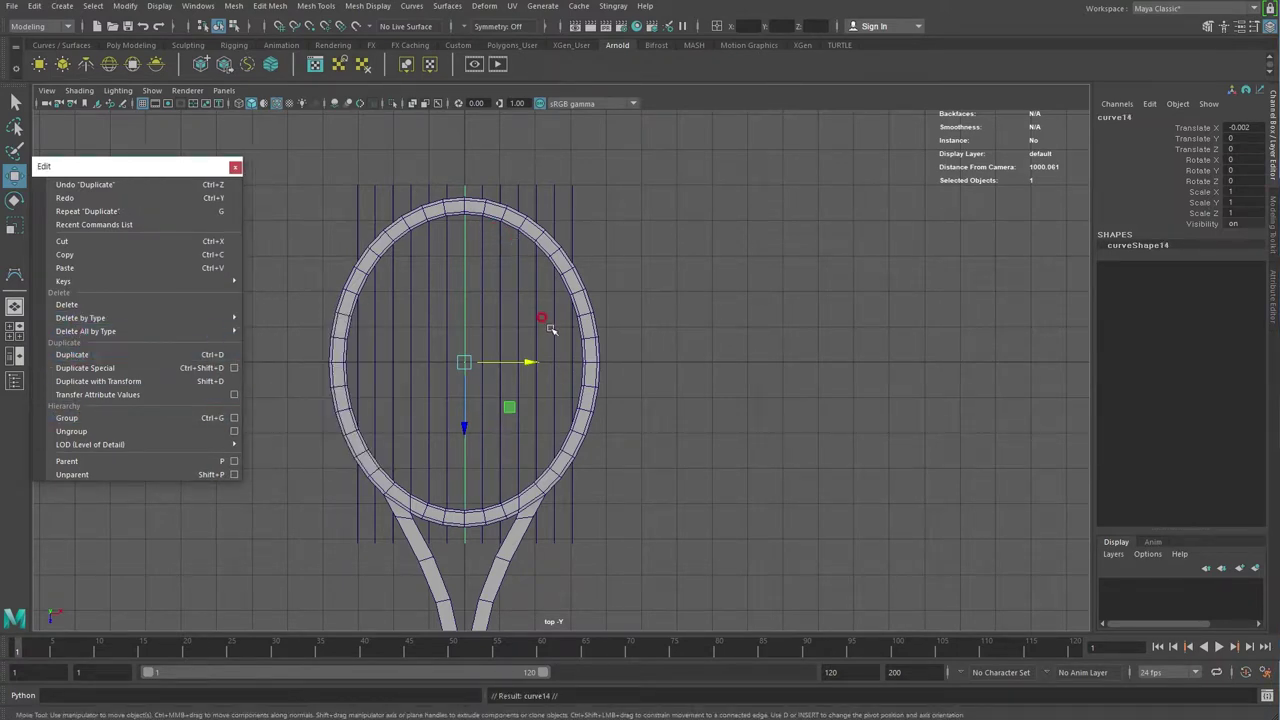
key("e")
left_click_drag(519, 337, 520, 334)
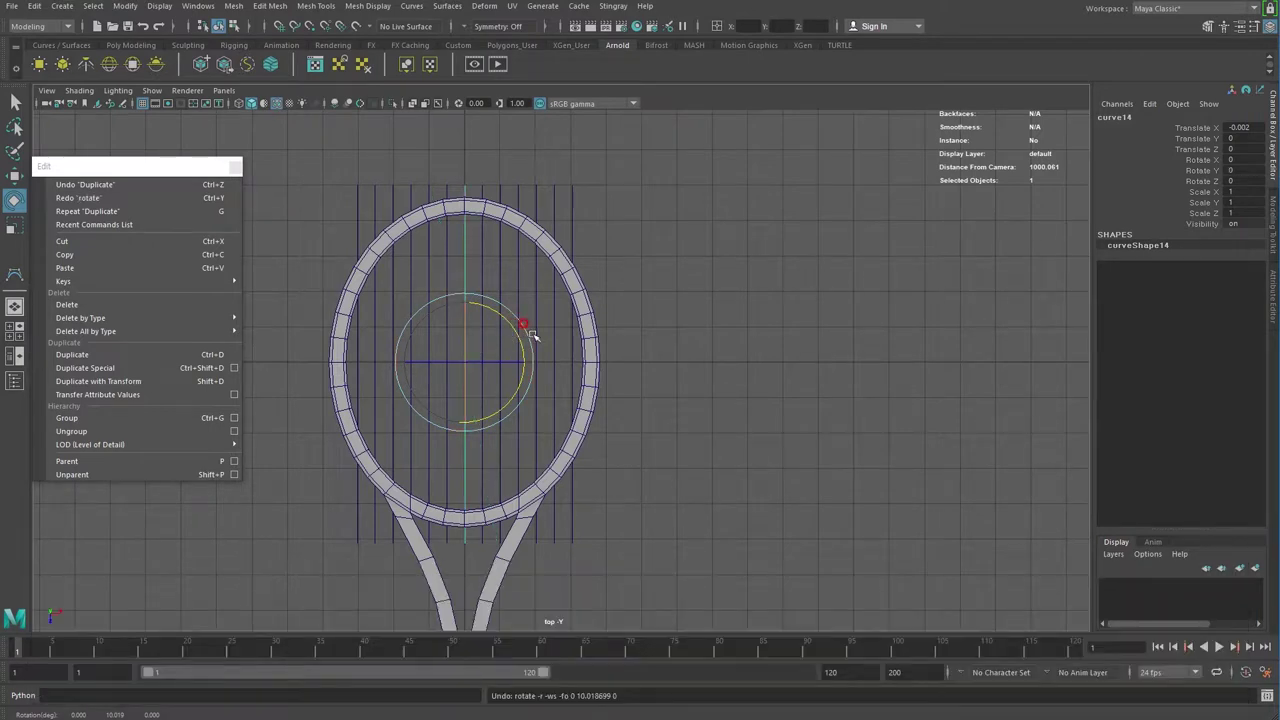
left_click_drag(529, 336, 471, 274)
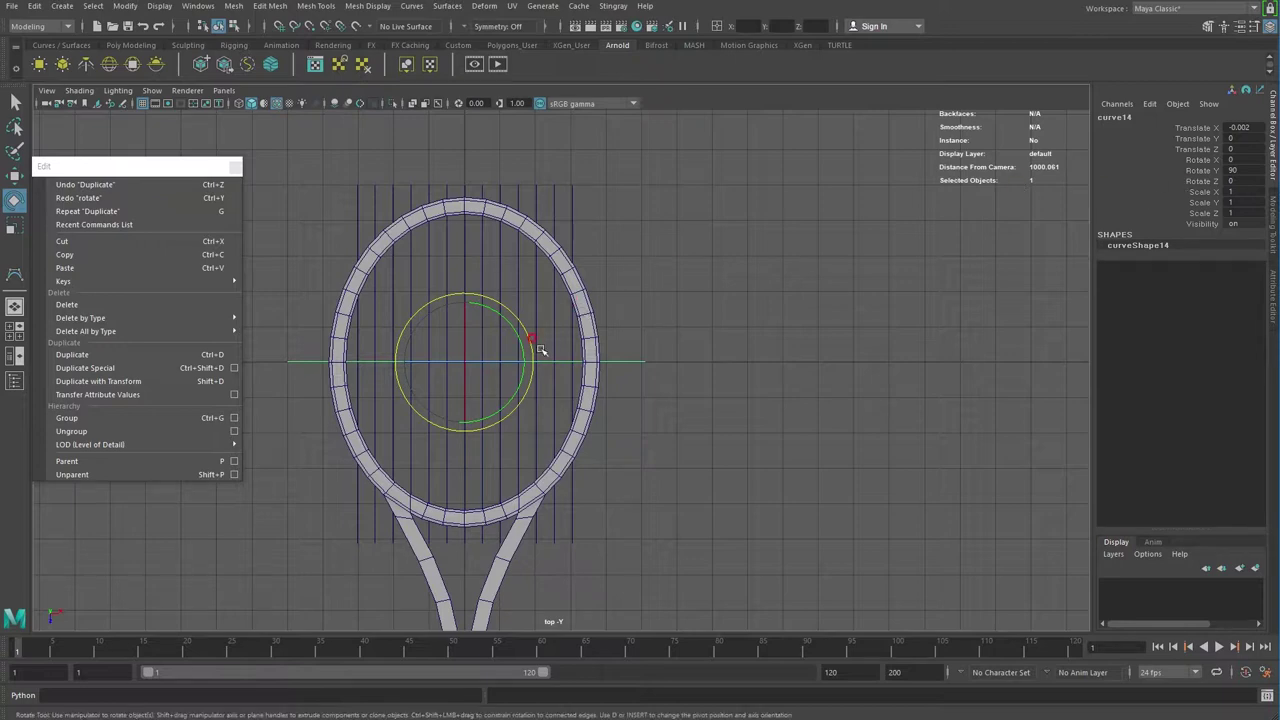
key("w")
left_click_drag(461, 410, 464, 291)
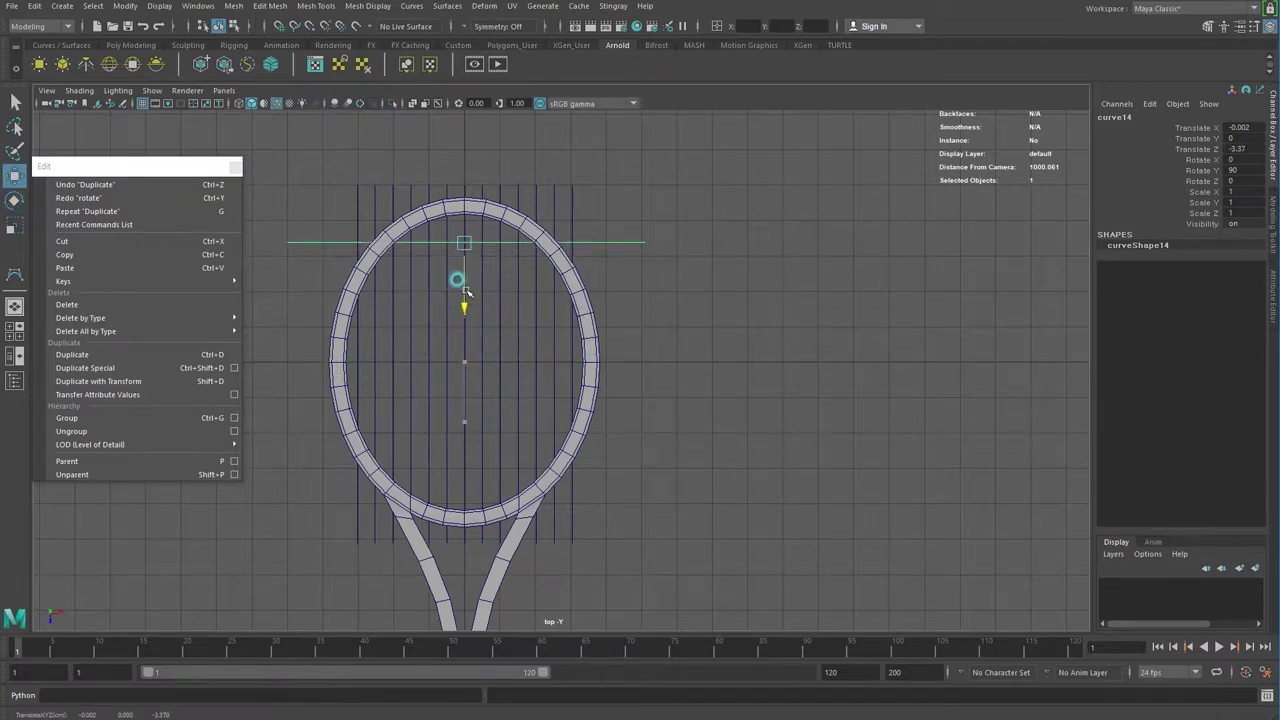
mouse_move(80, 318)
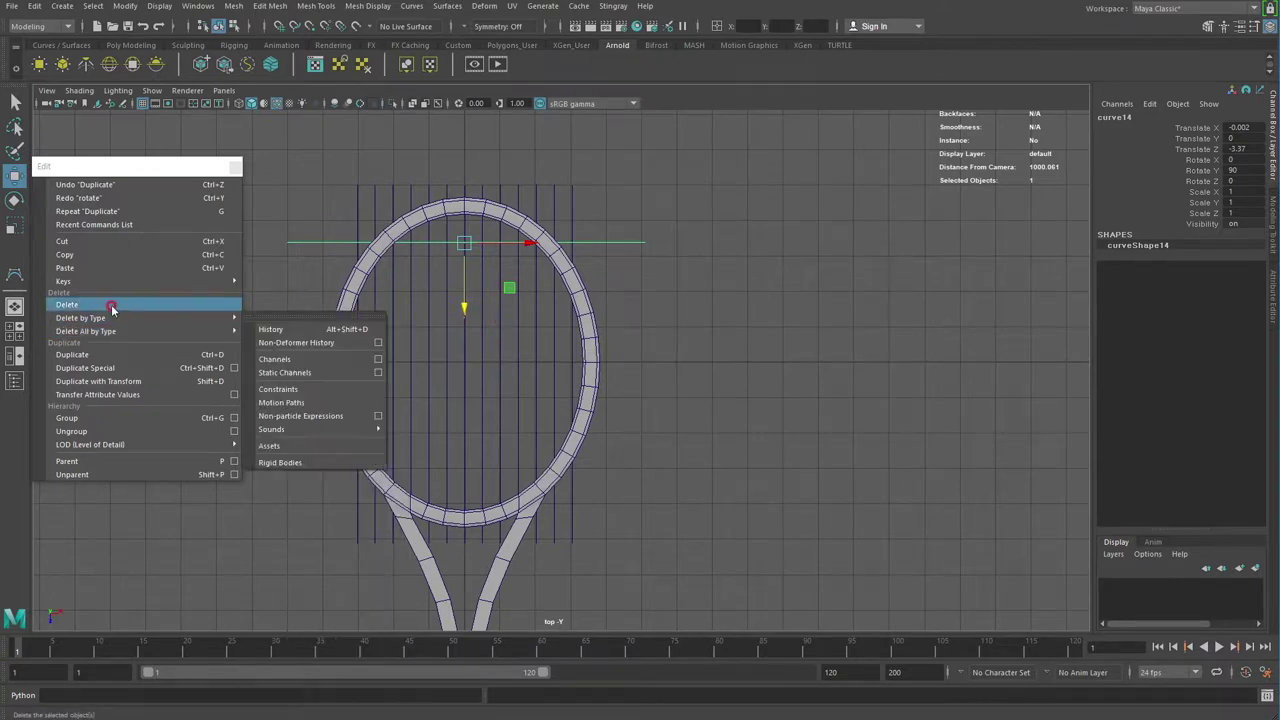
Step: Duplicate the horizontal curve and offset the copy down to Translate Z -2.843
left_click(97, 354)
left_click_drag(464, 303, 464, 321)
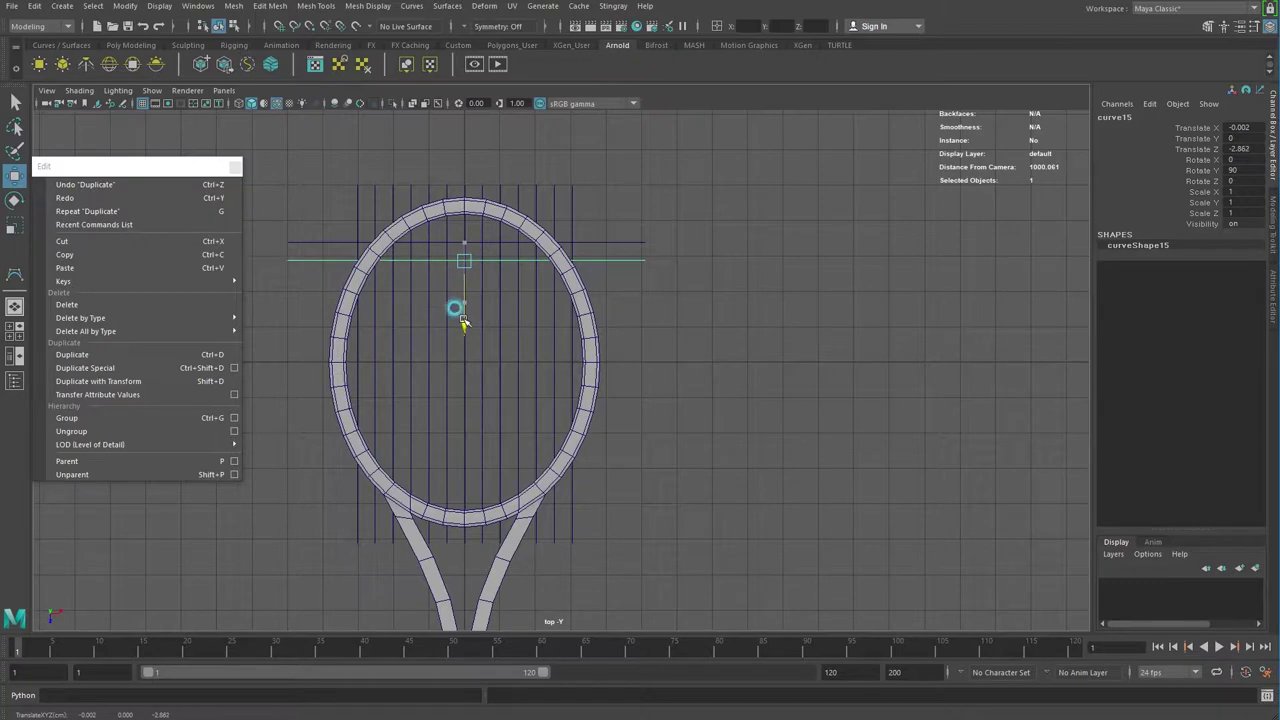
key("space")
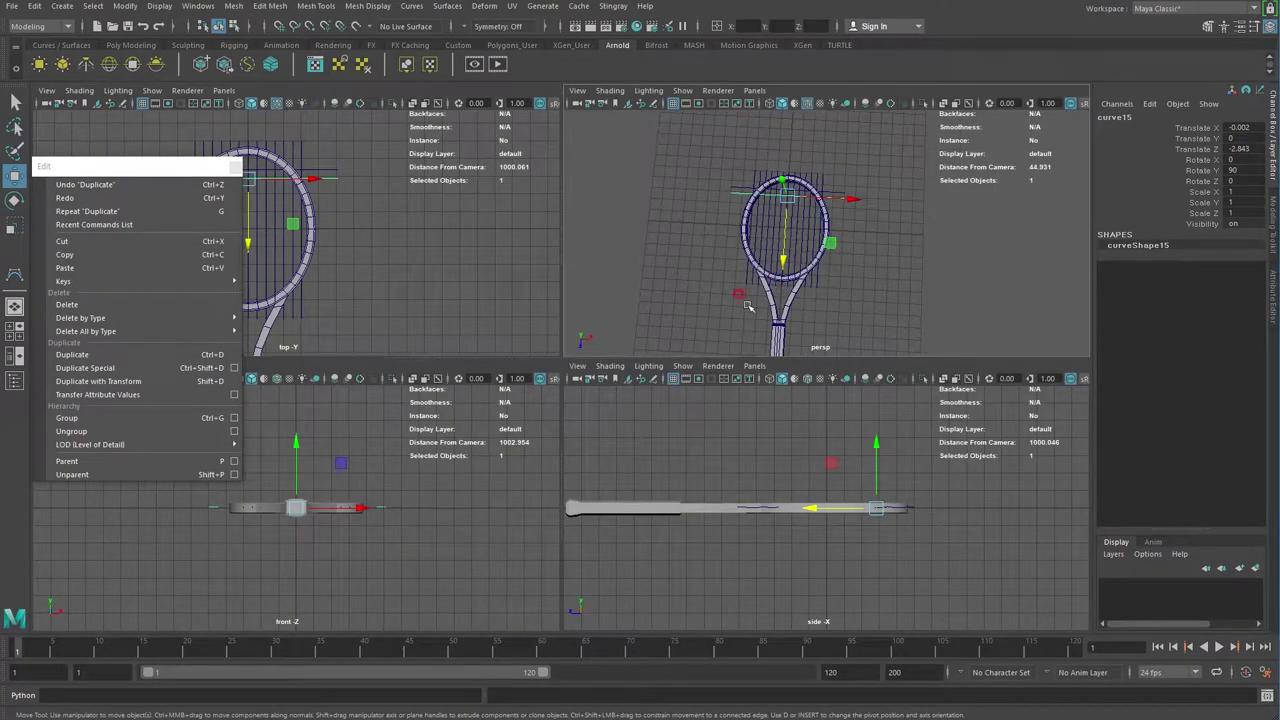
Step: Maximize the perspective view and zoom in on the racket head's horizontal string curve
key("space")
mouse_move(563, 371)
left_mouse_down("alt")
mouse_move(610, 520)
mouse_move(529, 366)
left_mouse_up("alt")
scroll(618, 539, "up", 5)
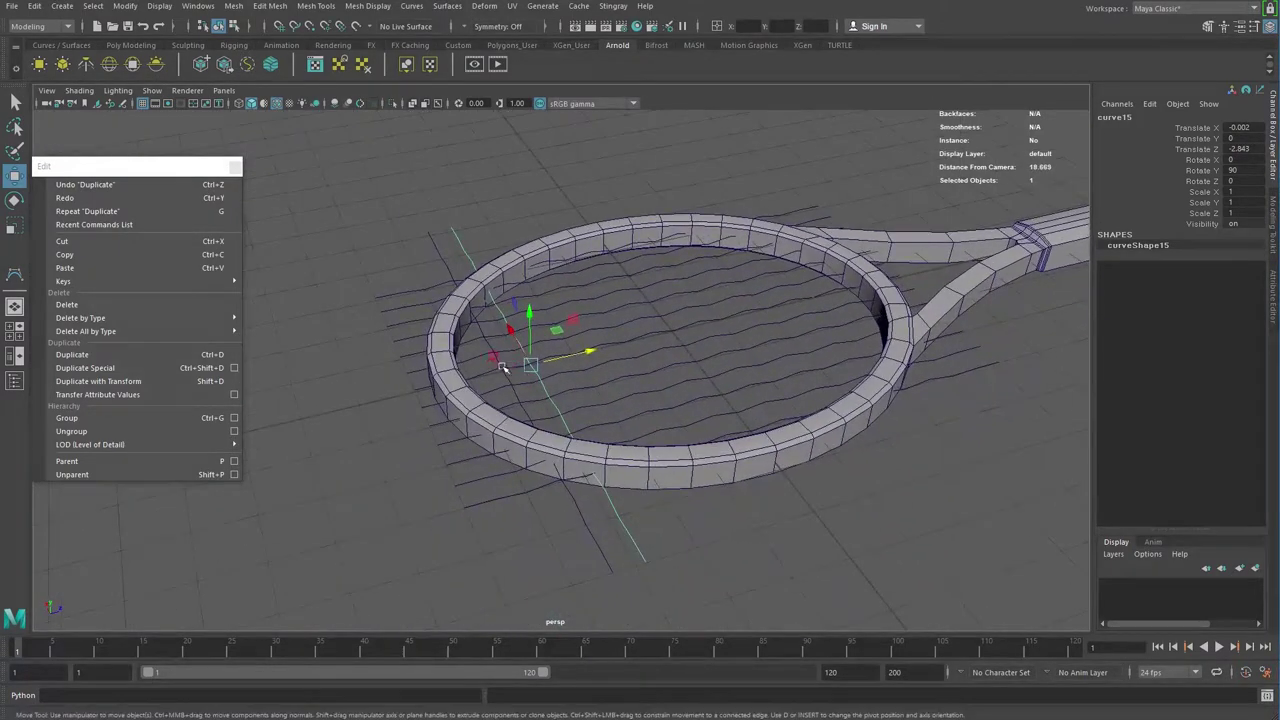
scroll(522, 366, "up", 3)
scroll(592, 404, "up", 3)
left_click_drag(592, 404, 492, 310, "alt")
left_click(117, 372)
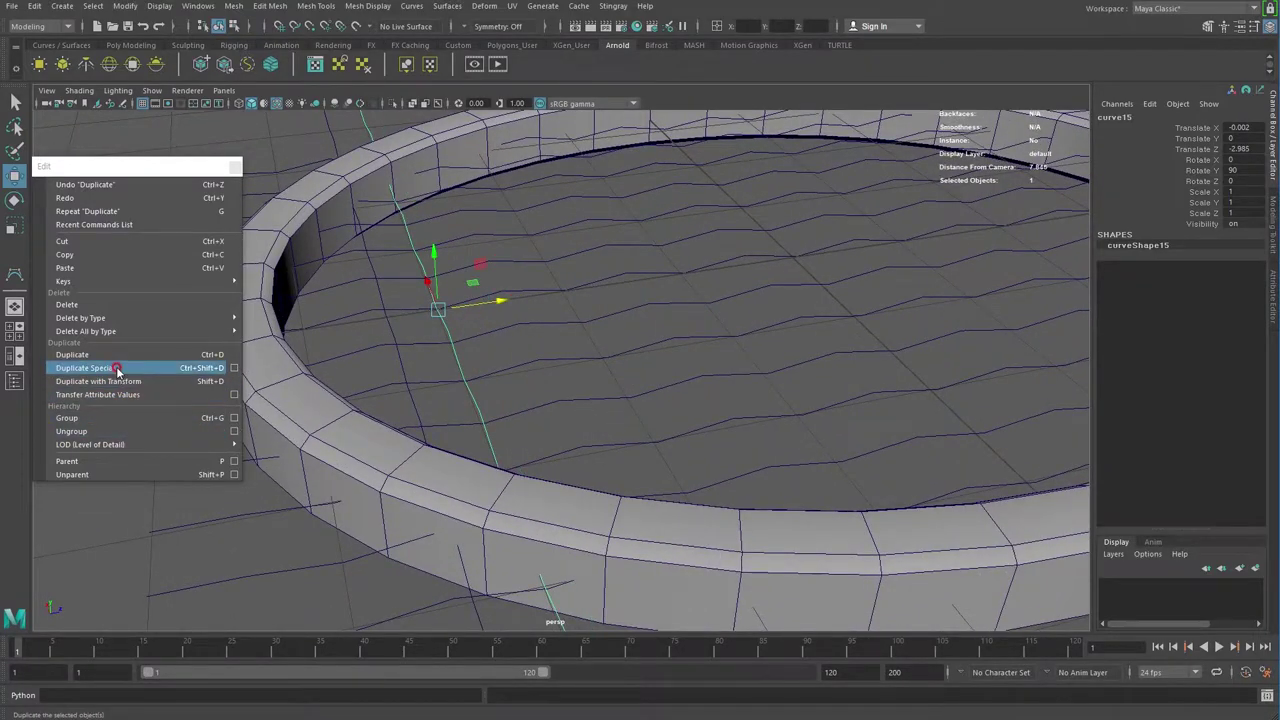
mouse_move(303, 367)
left_mouse_down("alt")
mouse_move(660, 354)
mouse_move(737, 394)
mouse_move(626, 386)
mouse_move(642, 436)
mouse_move(646, 417)
left_mouse_up("alt")
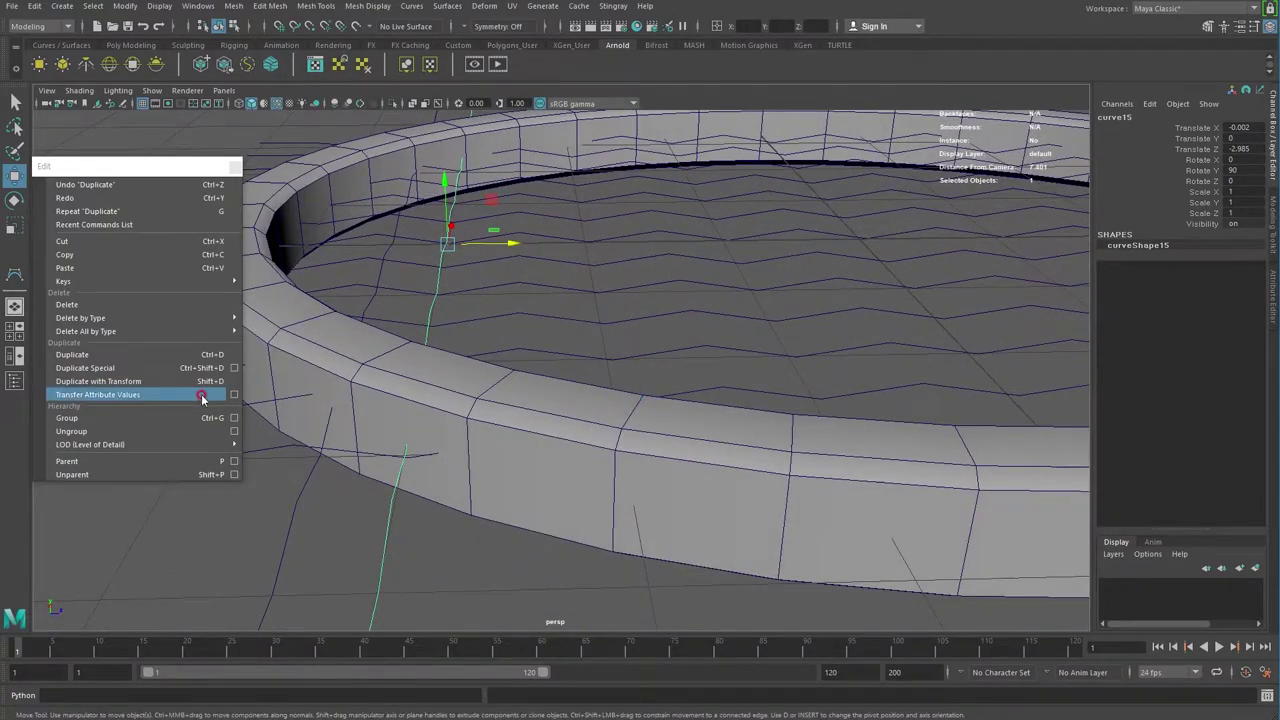
Step: Duplicate the horizontal curve with transform three times at the same offset step
left_click(145, 383)
key("shift+d")
key("shift+d")
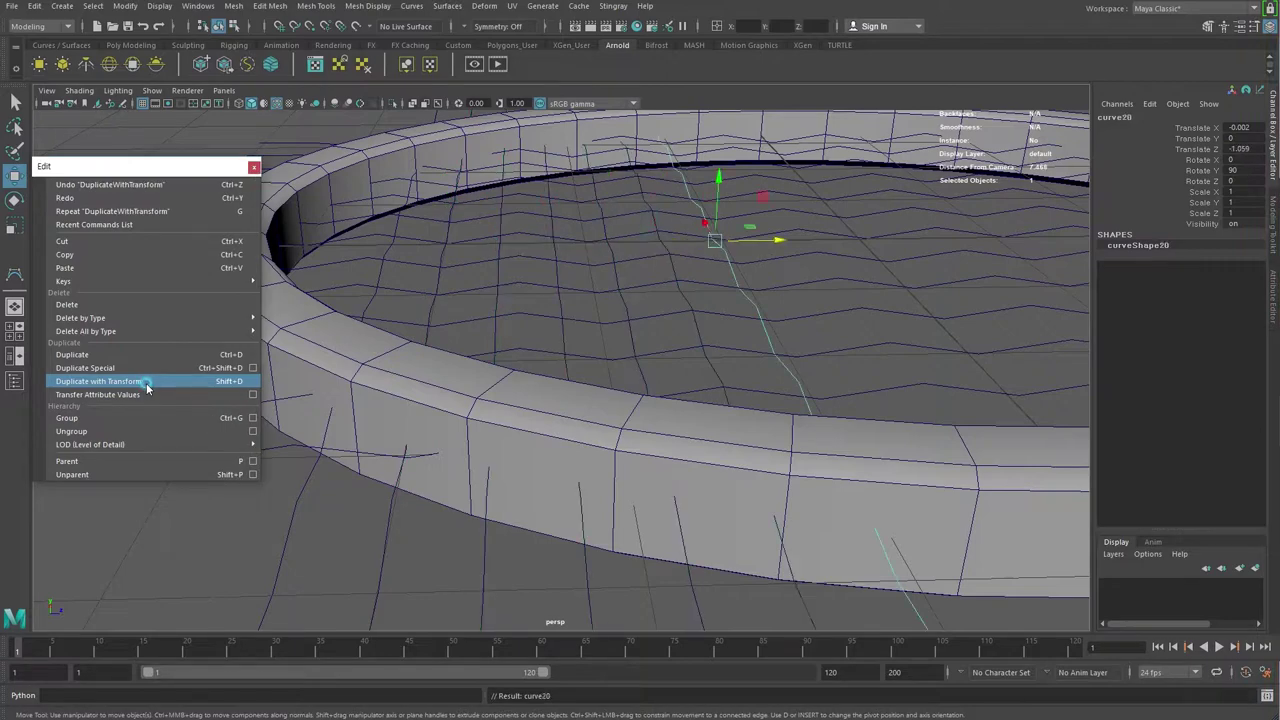
key("shift+d")
key("shift+d")
key("shift+d")
mouse_move(720, 400)
left_mouse_down("alt")
mouse_move(486, 391)
mouse_move(745, 485)
left_mouse_up("alt")
left_click(222, 419)
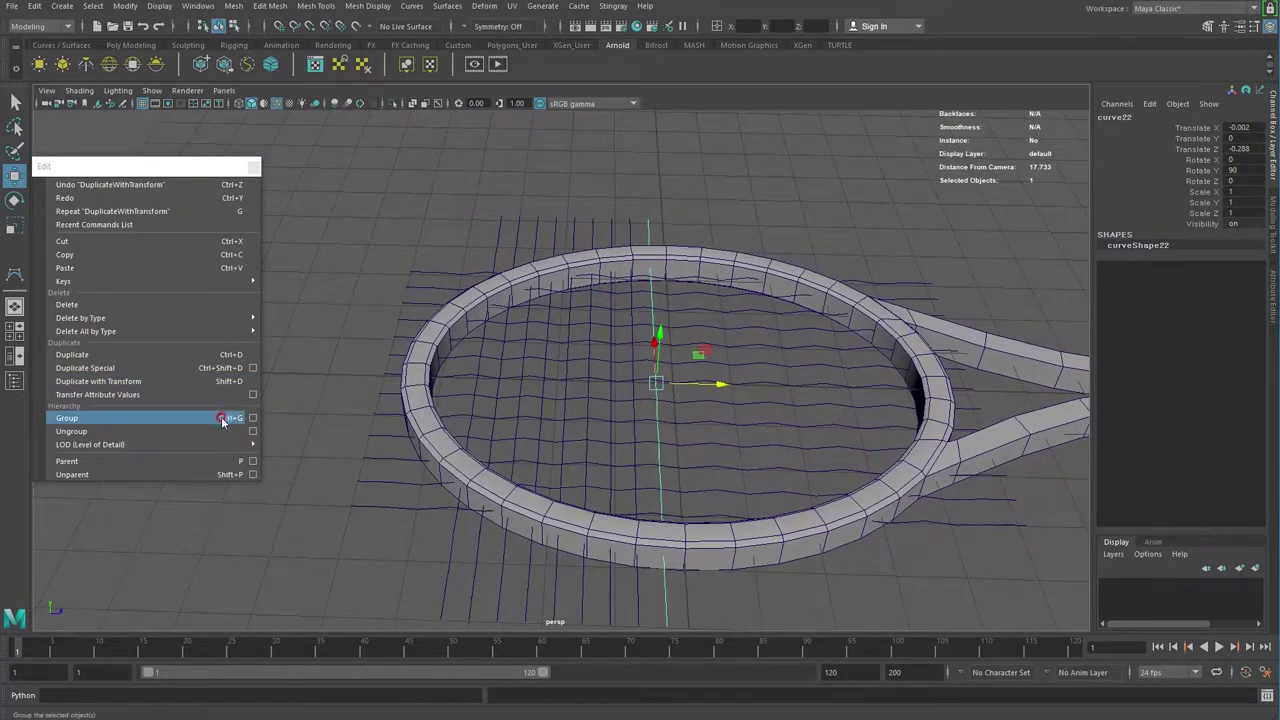
Step: Add eight more evenly spaced cross curves, reaching curve31 at Translate Z 3.179
left_click(127, 382)
left_click(127, 382)
left_click(127, 382)
left_click(127, 382)
left_click(127, 382)
left_click(127, 382)
left_click(127, 382)
left_click(127, 382)
left_click(127, 382)
mouse_move(309, 434)
left_mouse_down("alt")
mouse_move(609, 432)
mouse_move(537, 477)
mouse_move(520, 430)
left_mouse_up("alt")
scroll(551, 486, "down", 3)
left_click(255, 167)
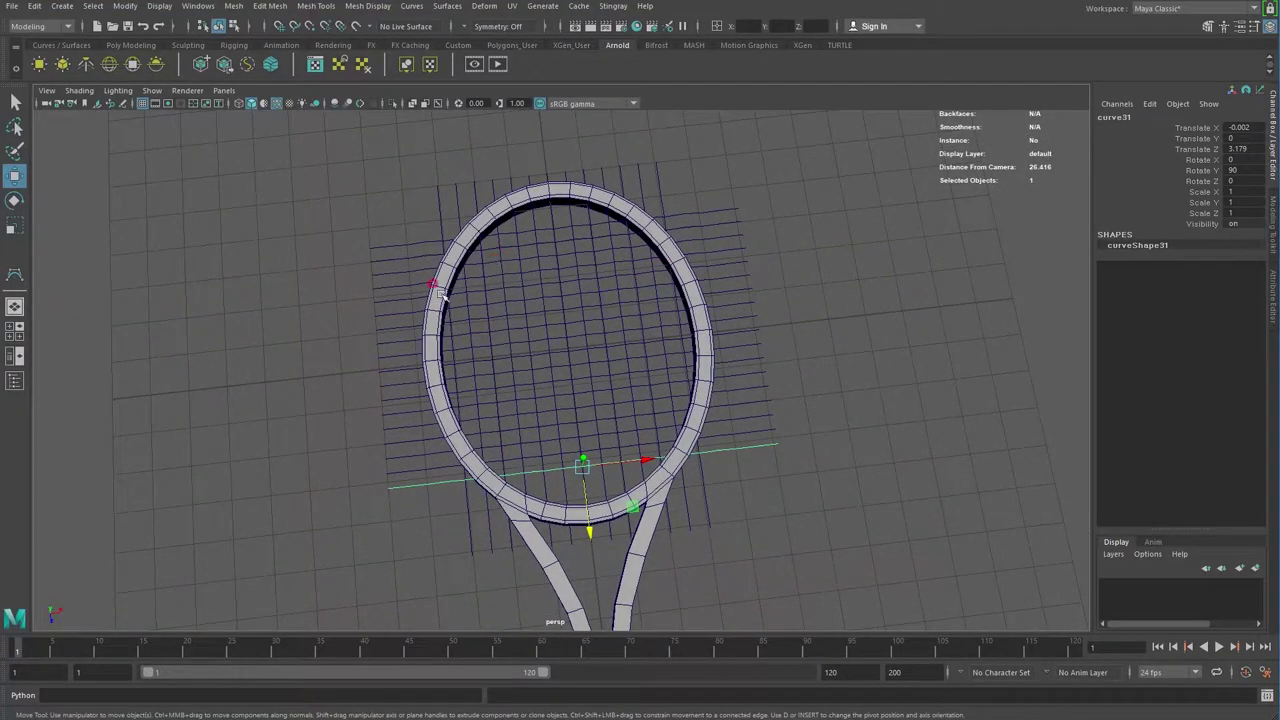
Step: Select curve1–curve31 in the Outliner, then move pCylinder5 aside to Translate X 11.084
left_click(14, 380)
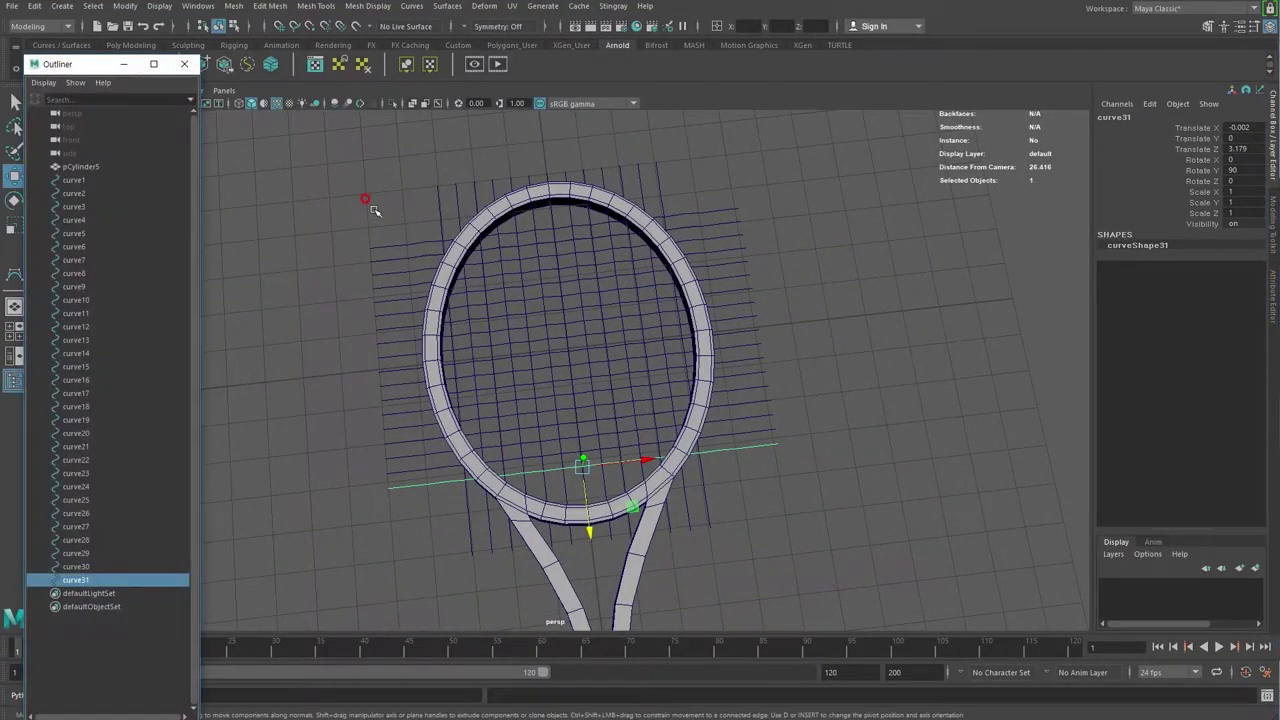
left_click(79, 181)
left_click(76, 580, "shift")
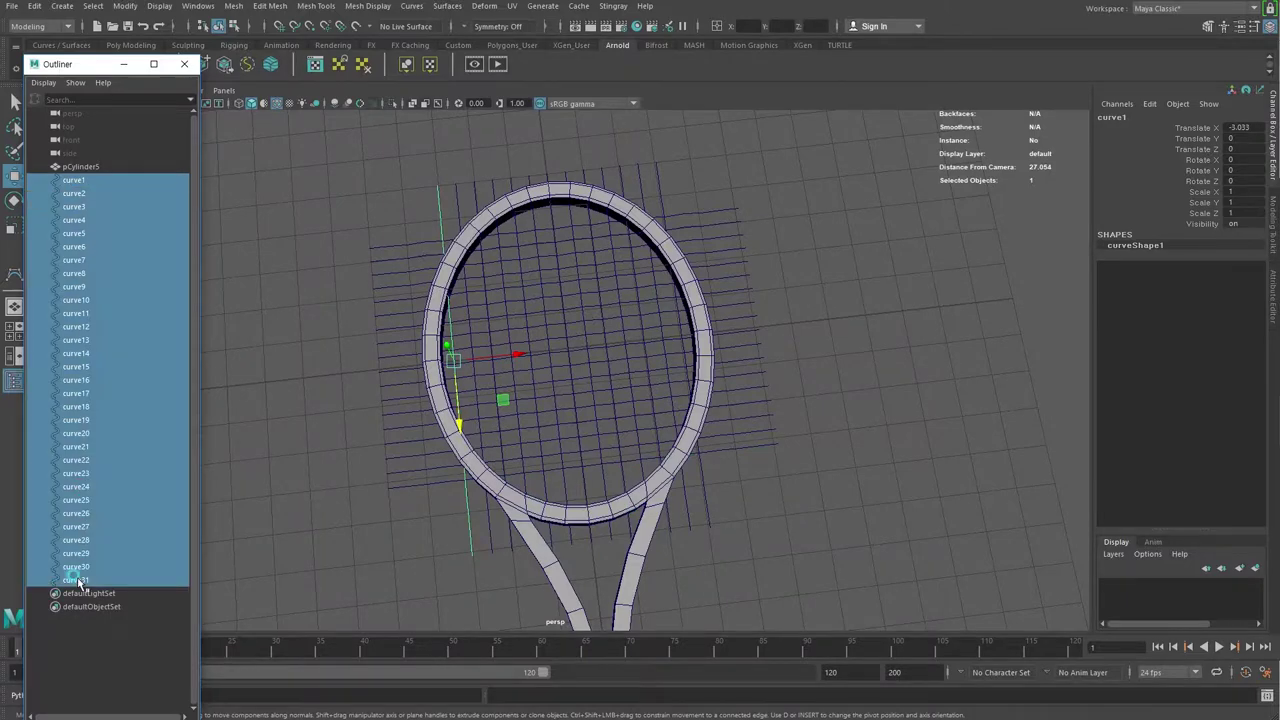
right_click_drag(766, 491, 671, 490, "alt")
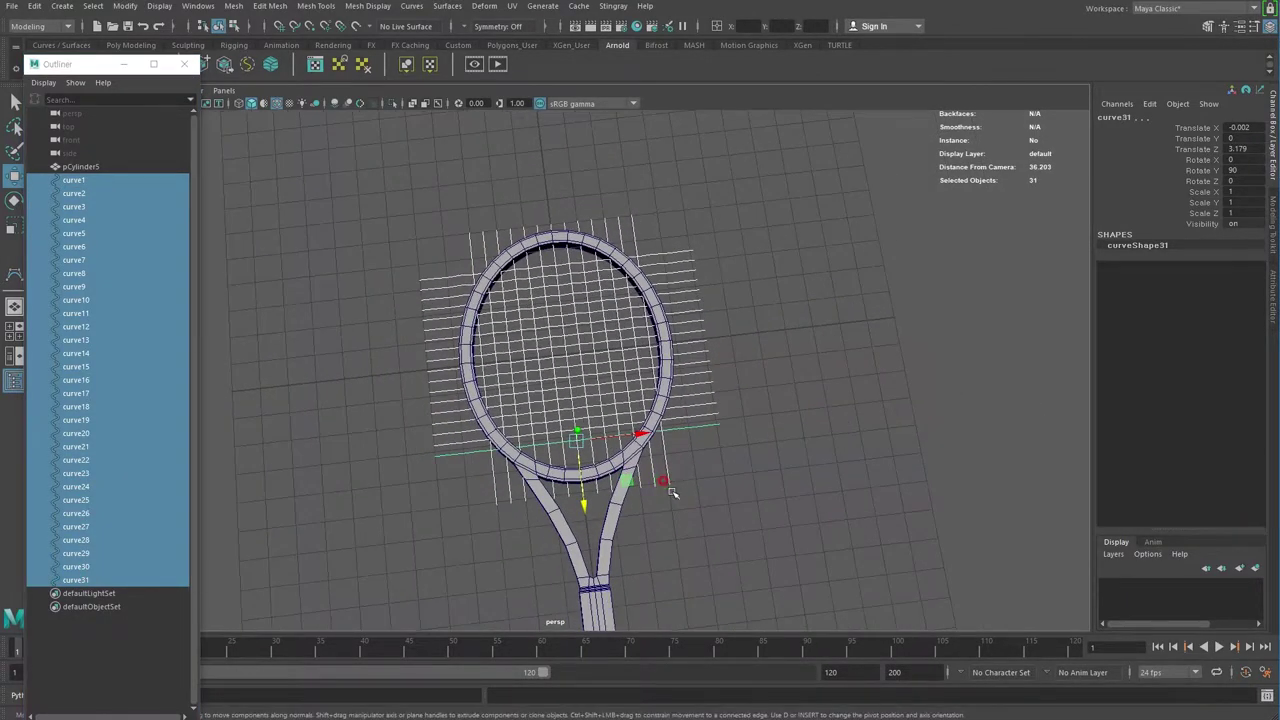
left_click(603, 553)
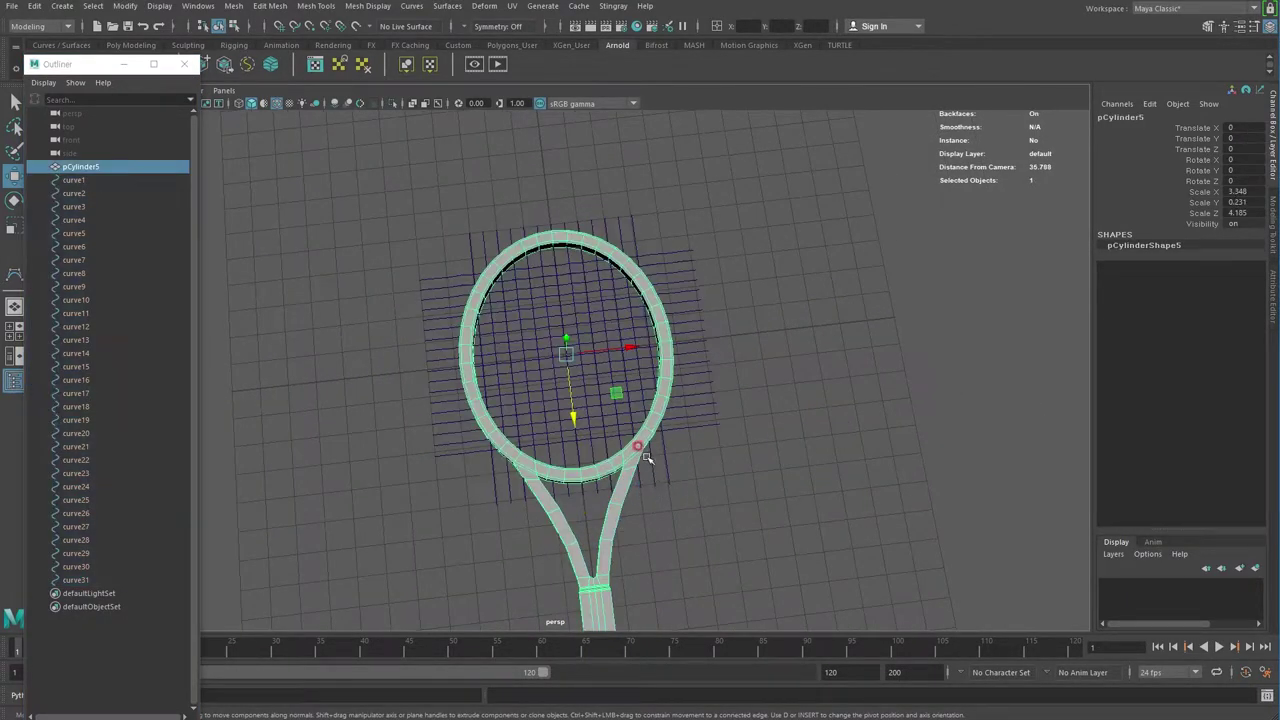
left_click_drag(636, 350, 880, 323)
Step: Reselect all 31 string grid curves and close the Outliner
left_click_drag(392, 172, 686, 495)
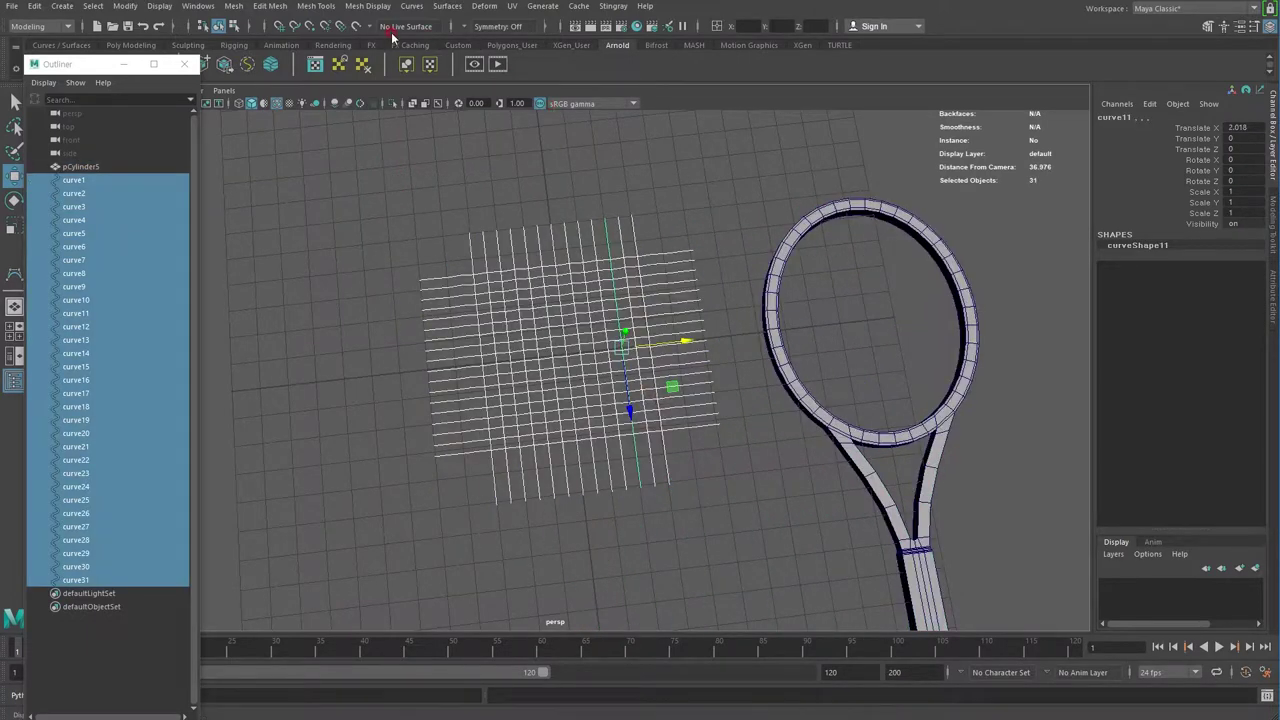
left_click(184, 64)
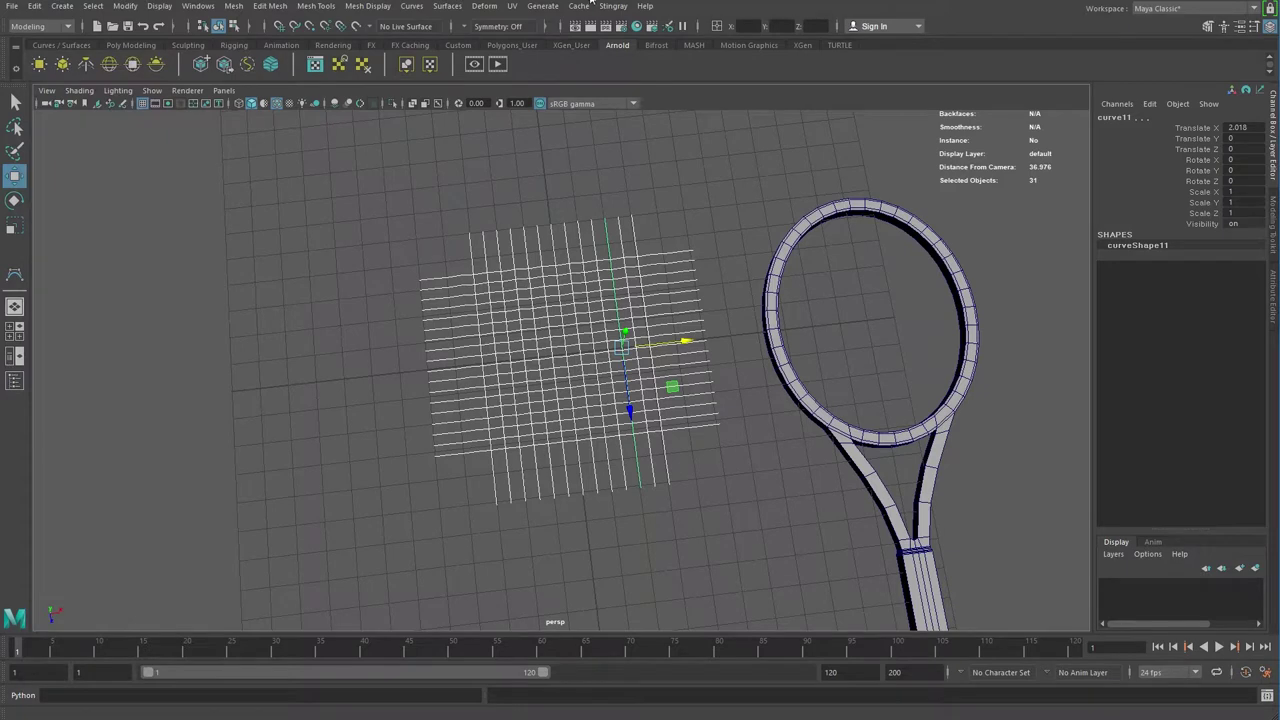
left_click(527, 12)
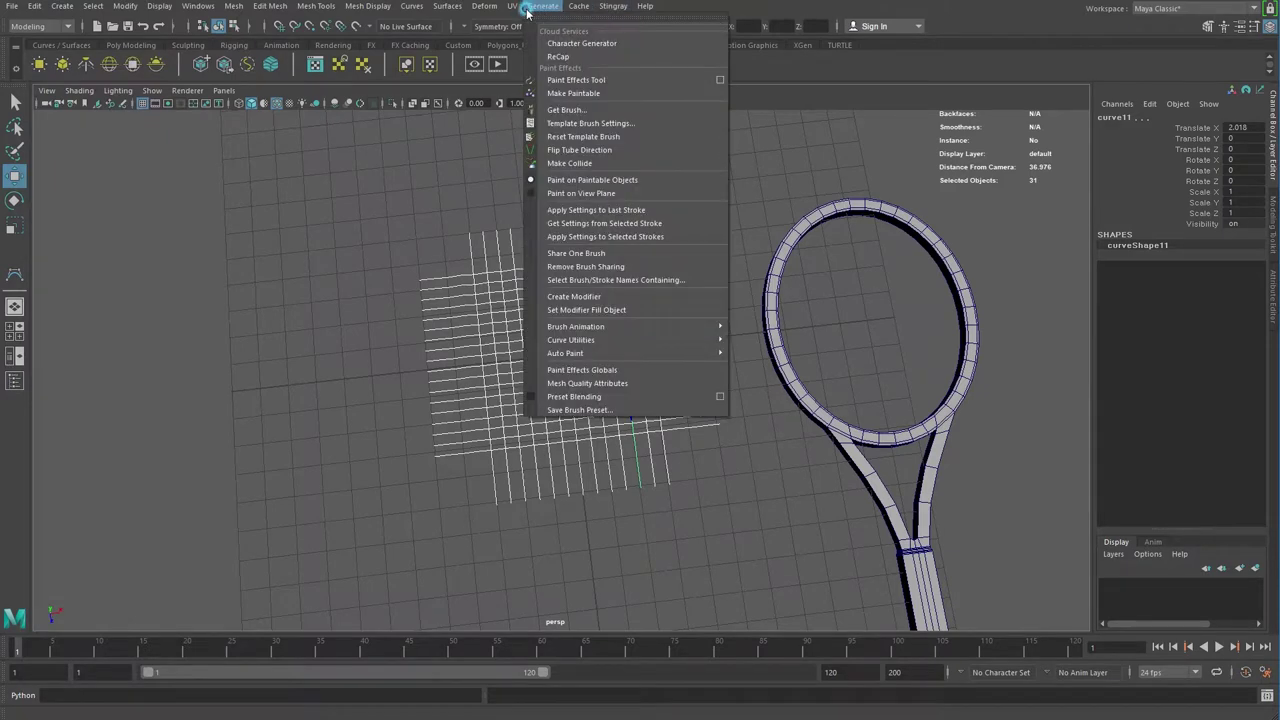
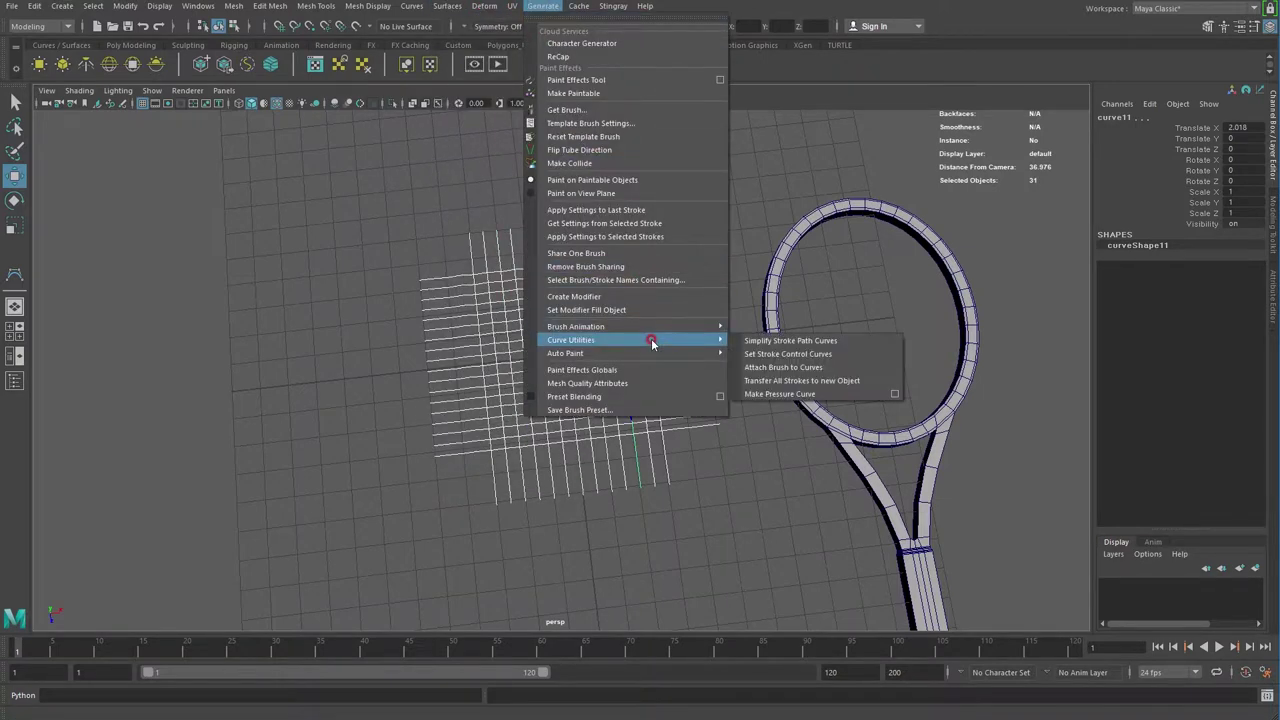
Step: Attach the current brush to the grid curves and select all the resulting woven strokes
left_click(839, 369)
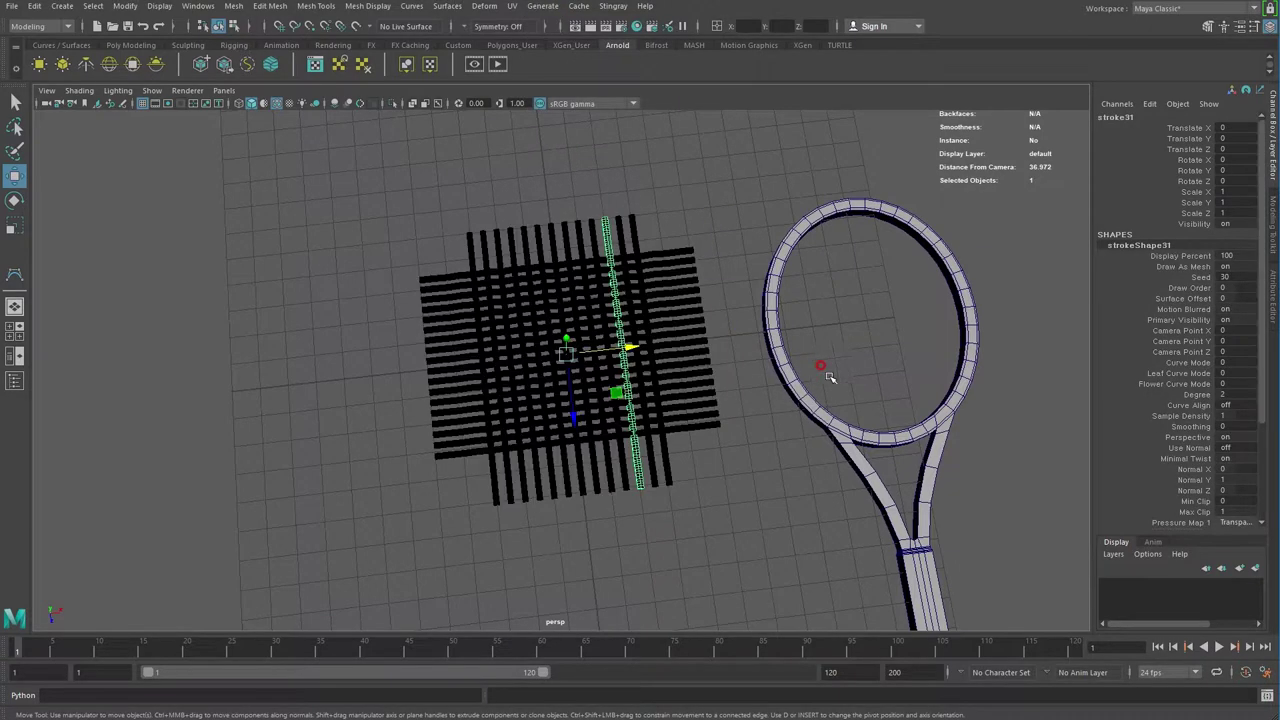
left_click_drag(829, 366, 790, 420, "alt")
scroll(742, 472, "up", 3)
mouse_move(742, 472)
left_mouse_down("alt")
mouse_move(806, 554)
mouse_move(352, 124)
left_mouse_up("alt")
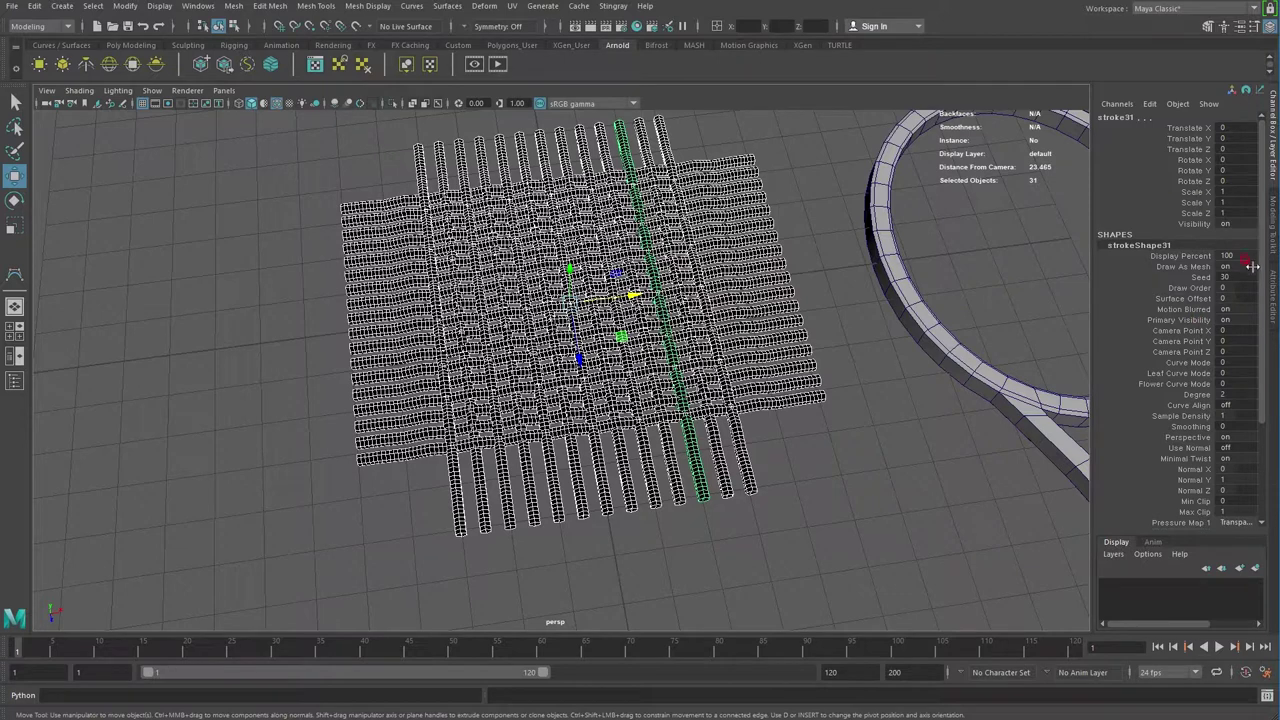
Step: Set brush69's Global Scale to about 0.916 and frame the stroke grid
left_click_drag(1262, 275, 1258, 393)
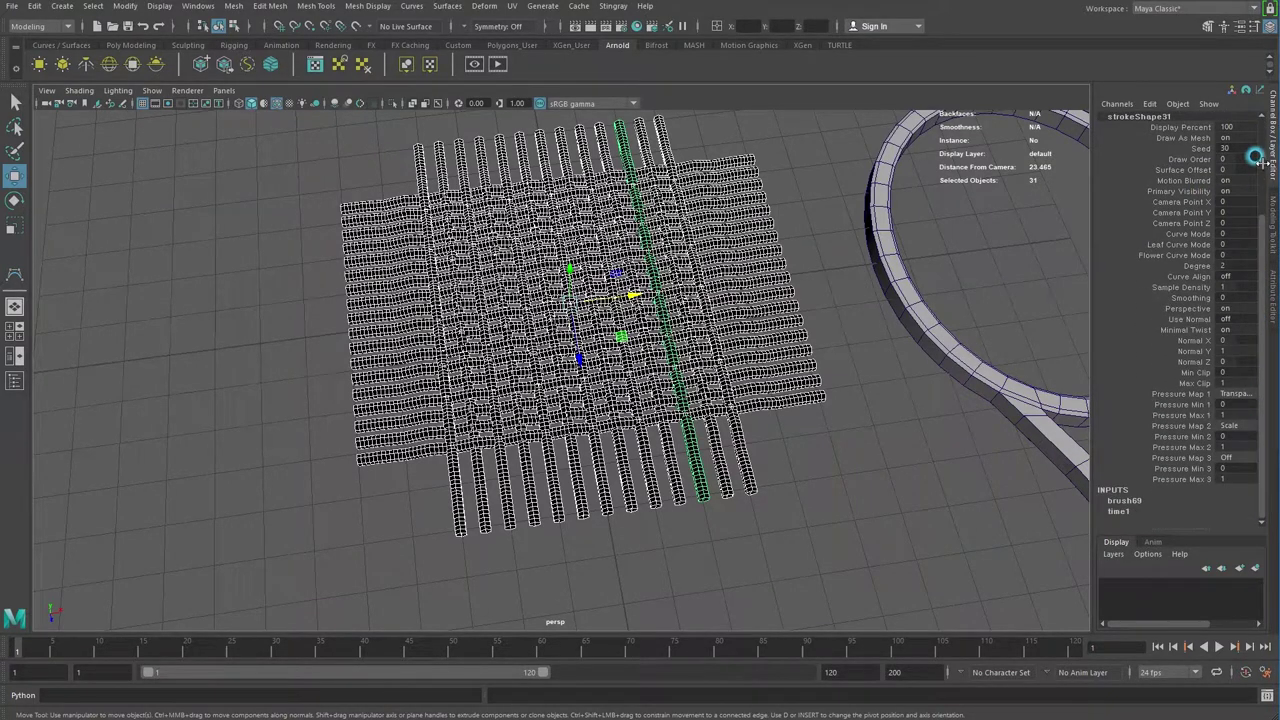
left_click(1133, 501)
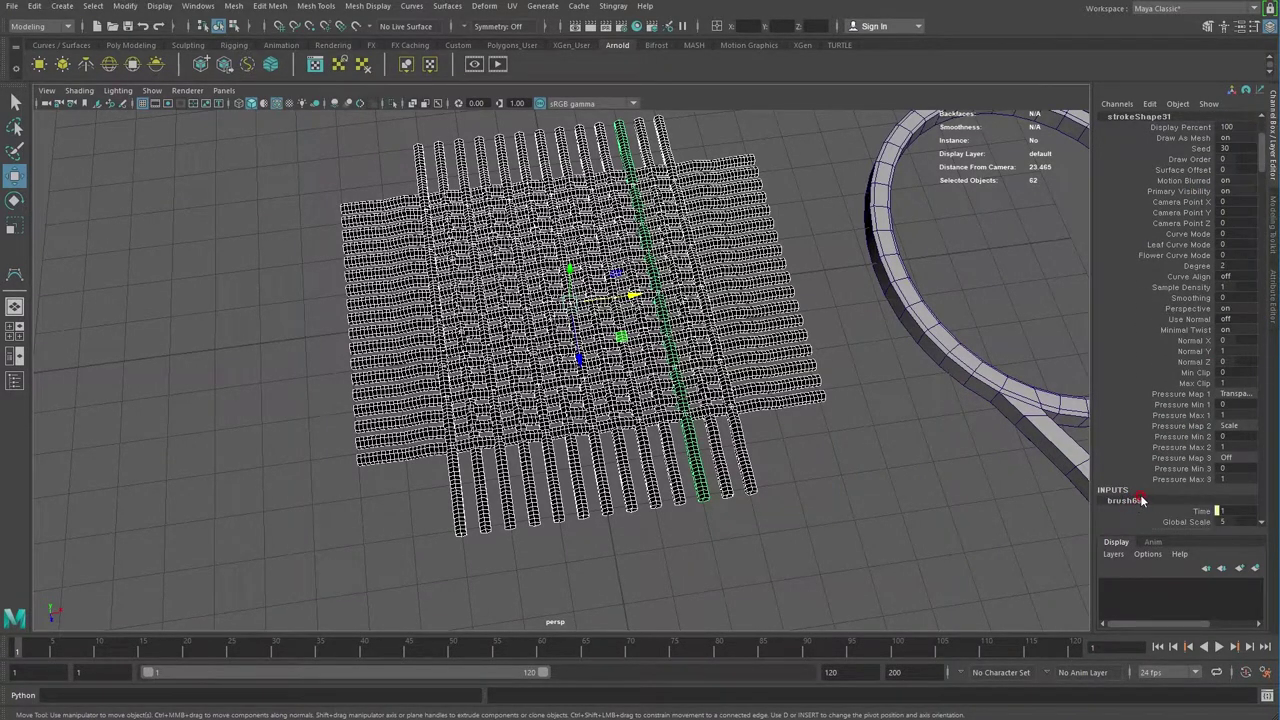
scroll(1180, 480, "down", 2)
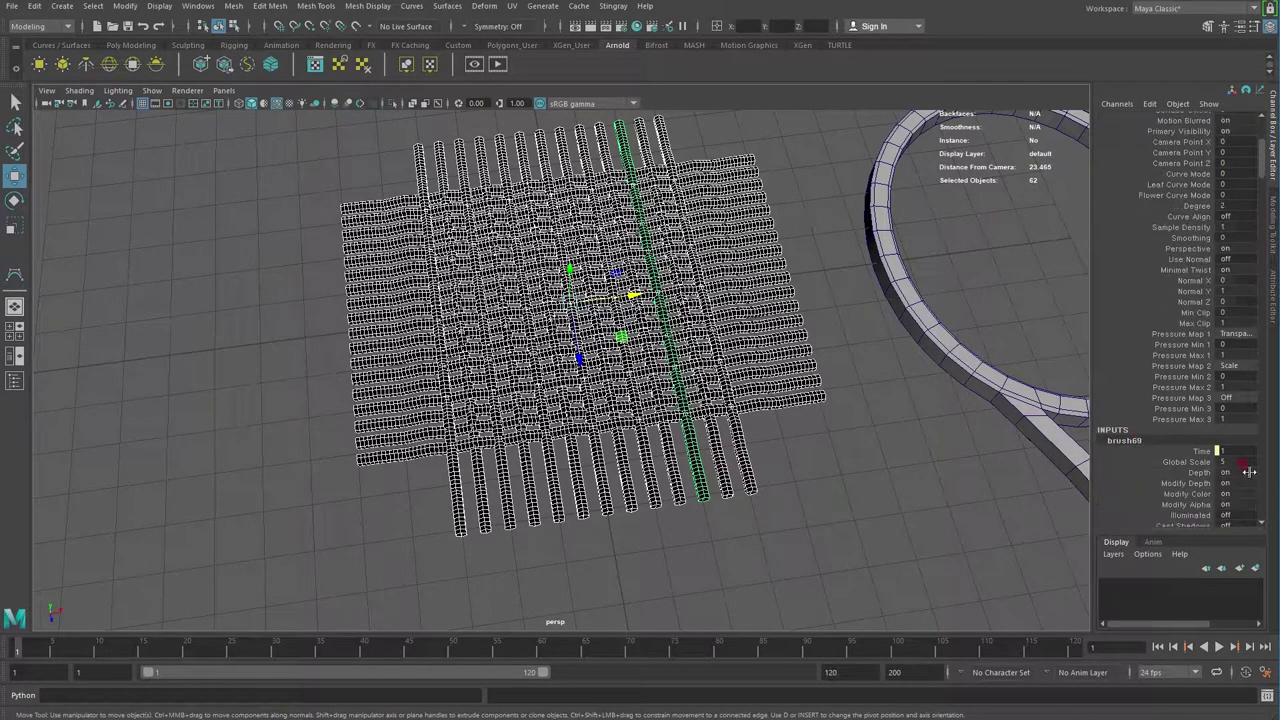
left_click(1187, 463)
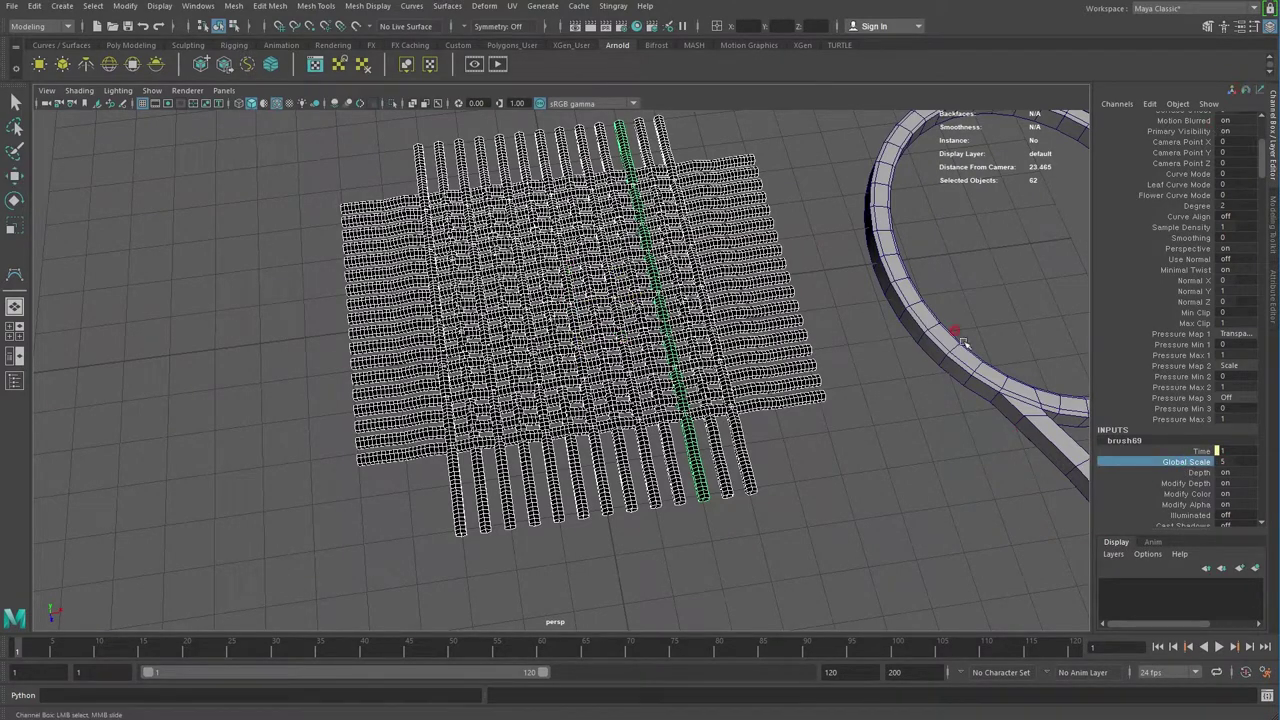
mouse_move(910, 380)
middle_mouse_down()
mouse_move(508, 408)
mouse_move(543, 600)
mouse_move(617, 488)
middle_mouse_up()
right_click_drag(617, 488, 920, 514, "alt")
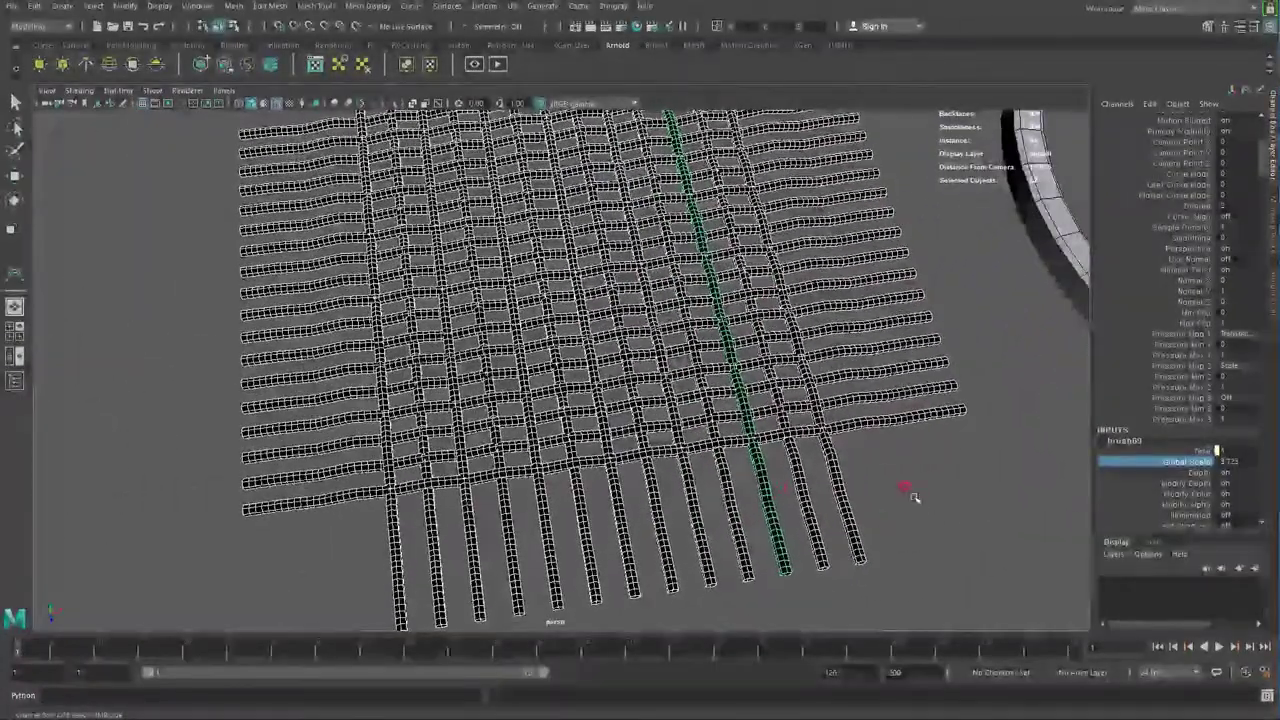
mouse_move(912, 495)
middle_mouse_down()
mouse_move(728, 466)
mouse_move(1000, 508)
mouse_move(614, 434)
mouse_move(938, 516)
mouse_move(751, 509)
mouse_move(608, 523)
mouse_move(810, 507)
mouse_move(586, 486)
middle_mouse_up()
right_click_drag(700, 457, 940, 548, "alt")
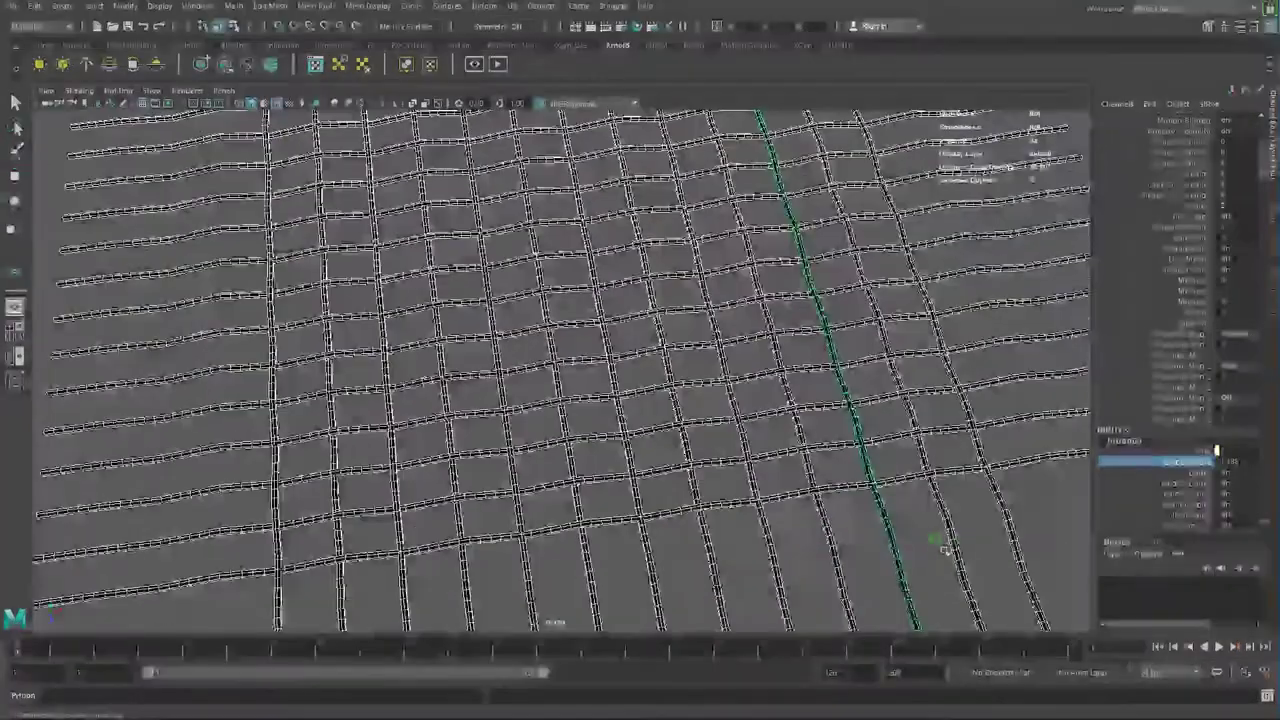
mouse_move(944, 549)
middle_mouse_down()
mouse_move(766, 337)
mouse_move(592, 352)
middle_mouse_up()
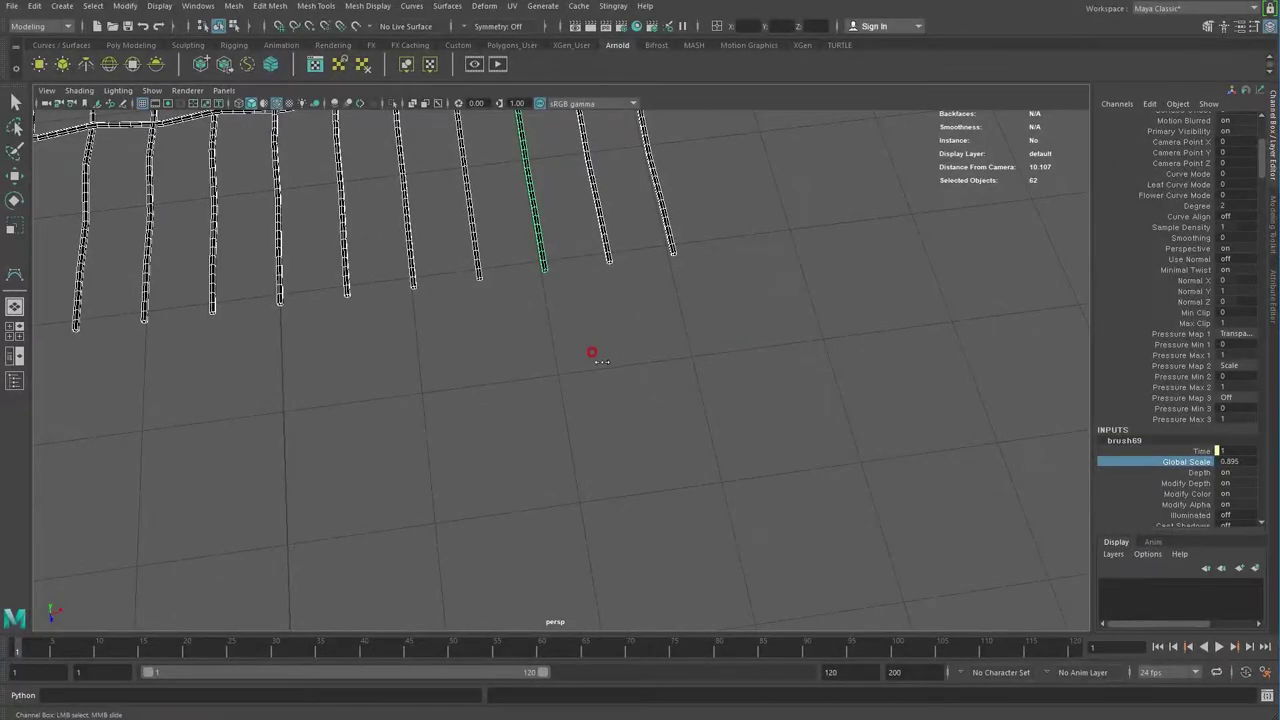
right_click_drag(938, 441, 309, 408, "alt")
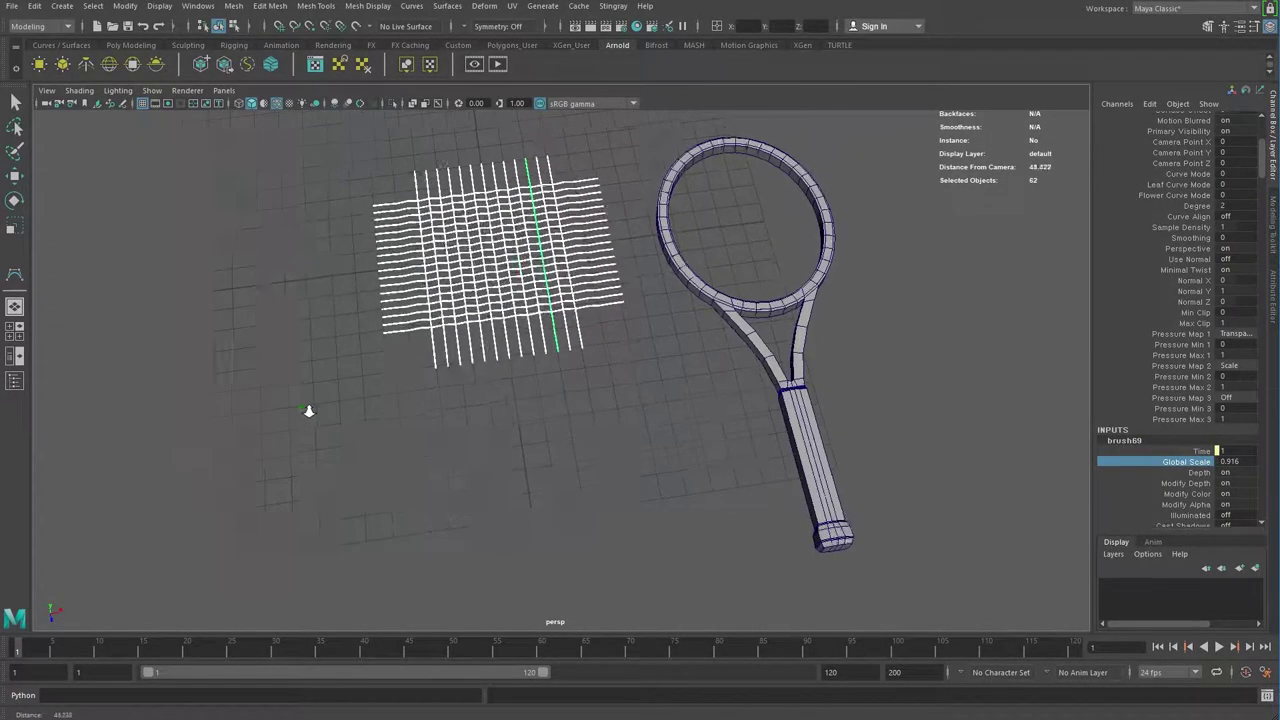
key("f")
left_click(118, 8)
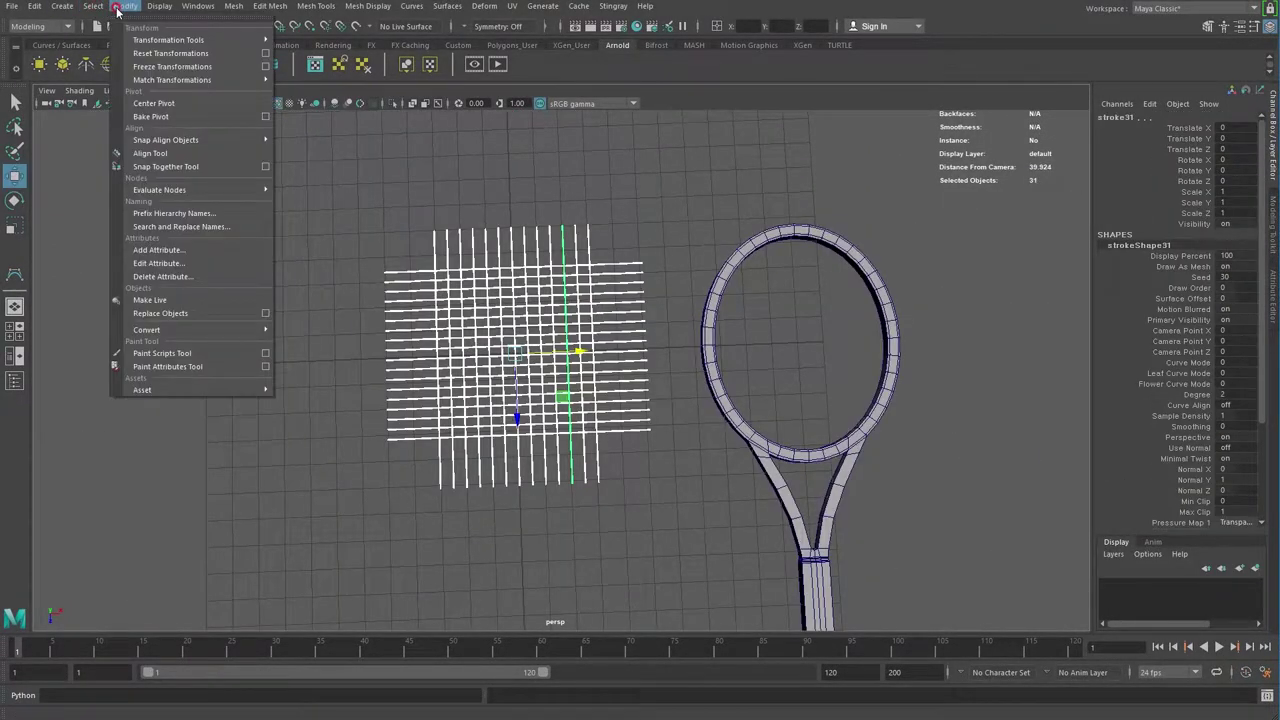
mouse_move(160, 330)
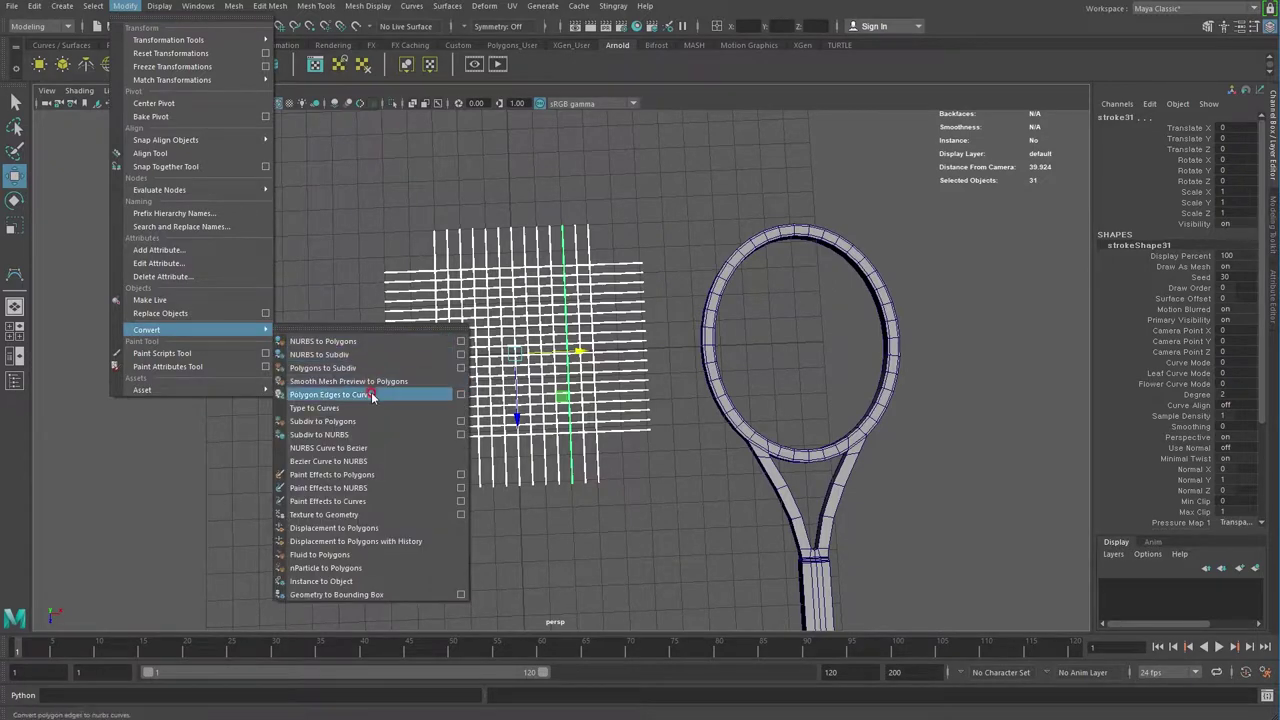
Step: Convert the Paint Effects strokes to polygons with Quad output and Hide strokes enabled
left_click(463, 478)
left_click(697, 216)
left_click(709, 237)
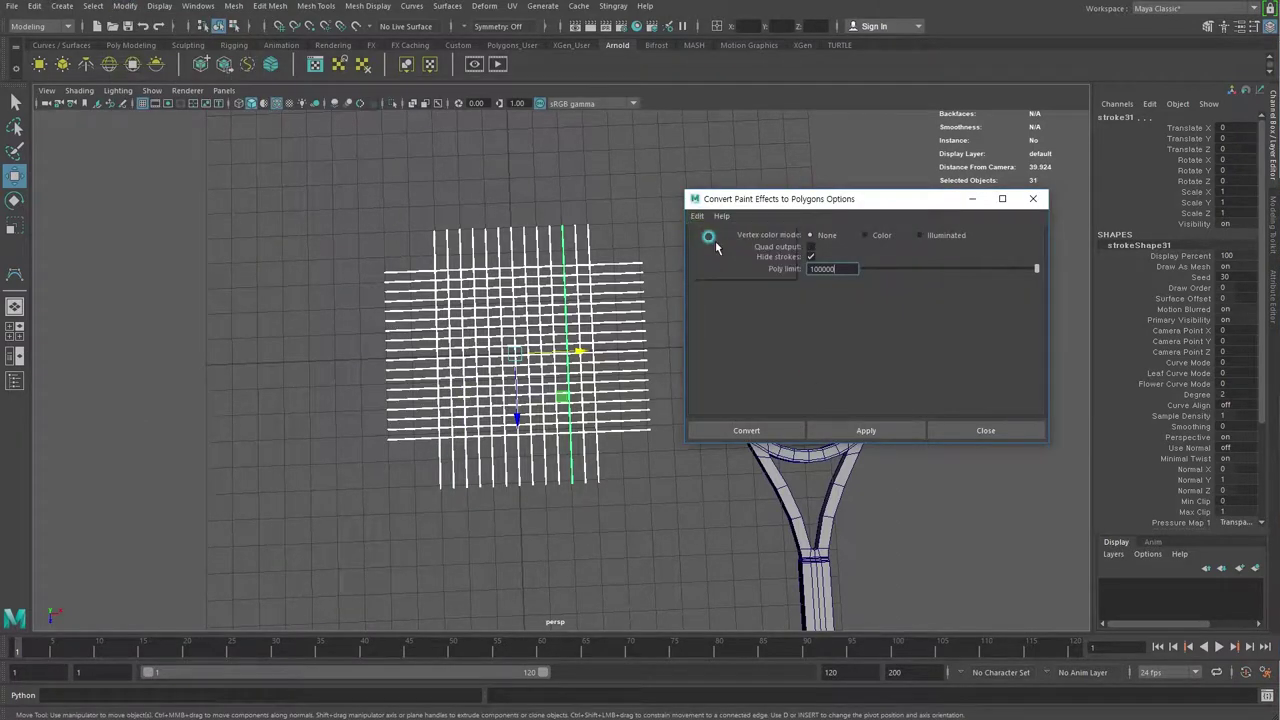
left_click(810, 257)
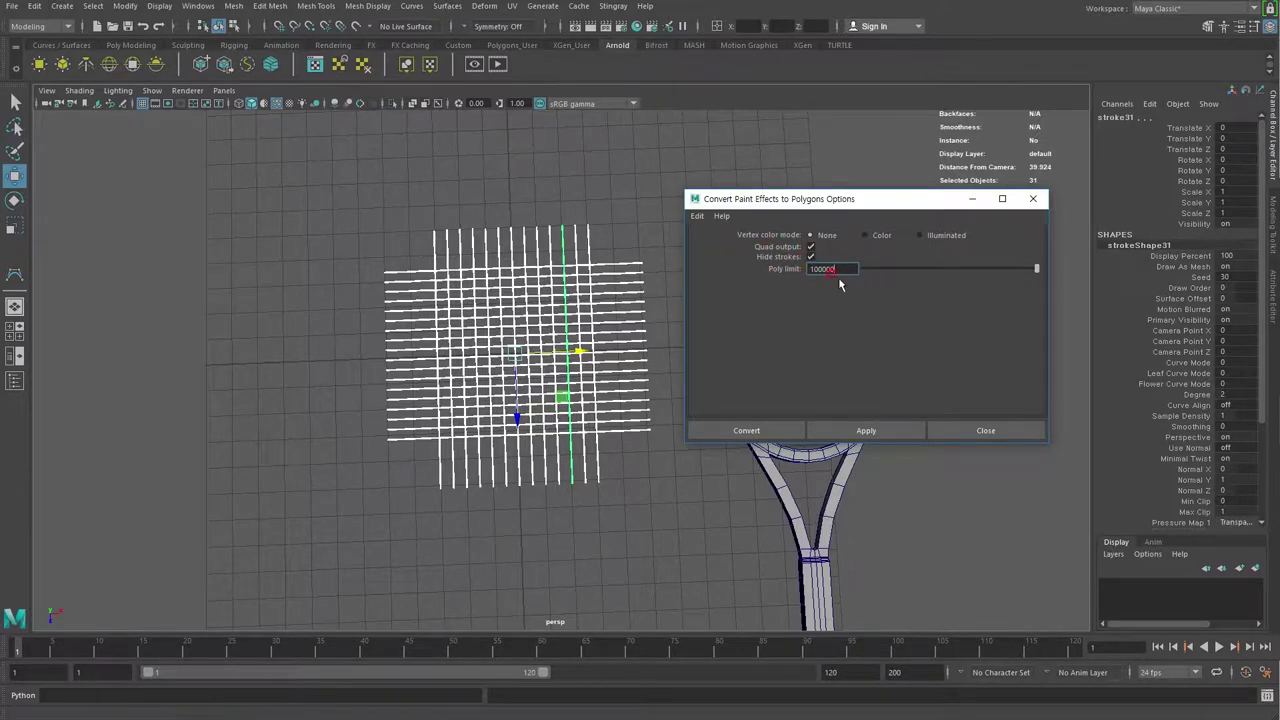
left_click(862, 430)
left_click(966, 432)
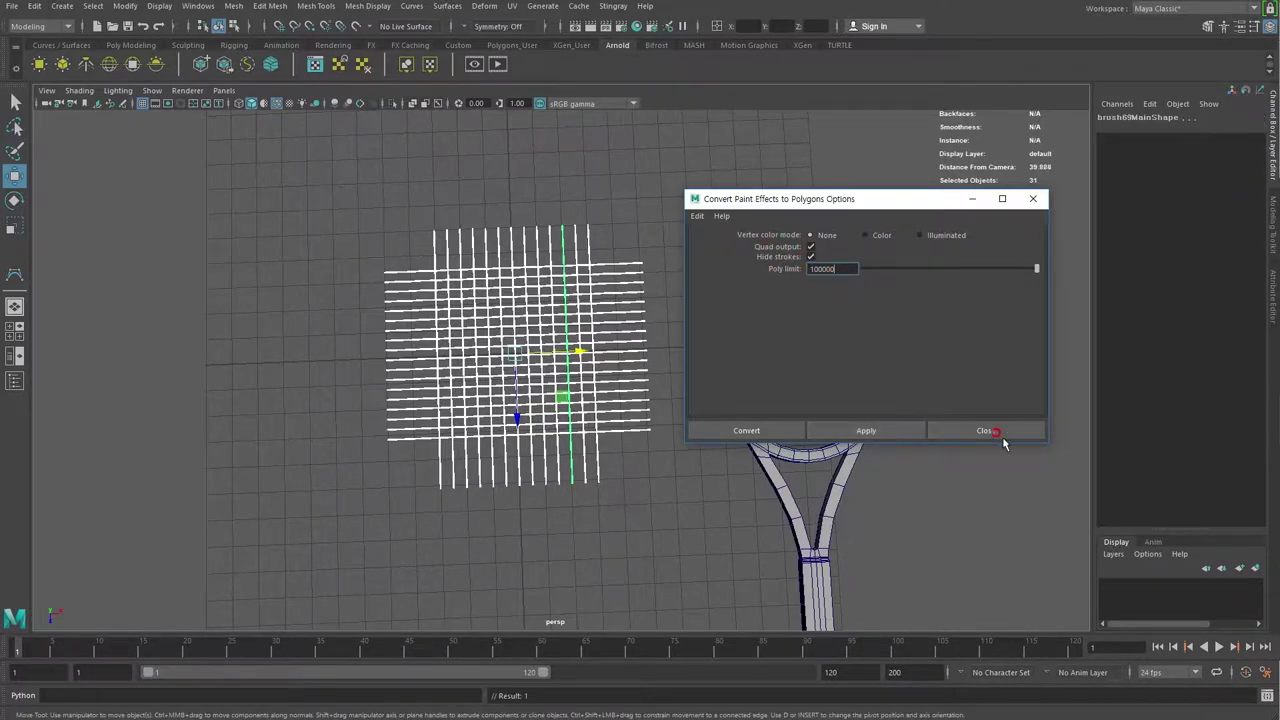
left_click_drag(480, 451, 357, 346, "alt")
scroll(694, 491, "up", 5)
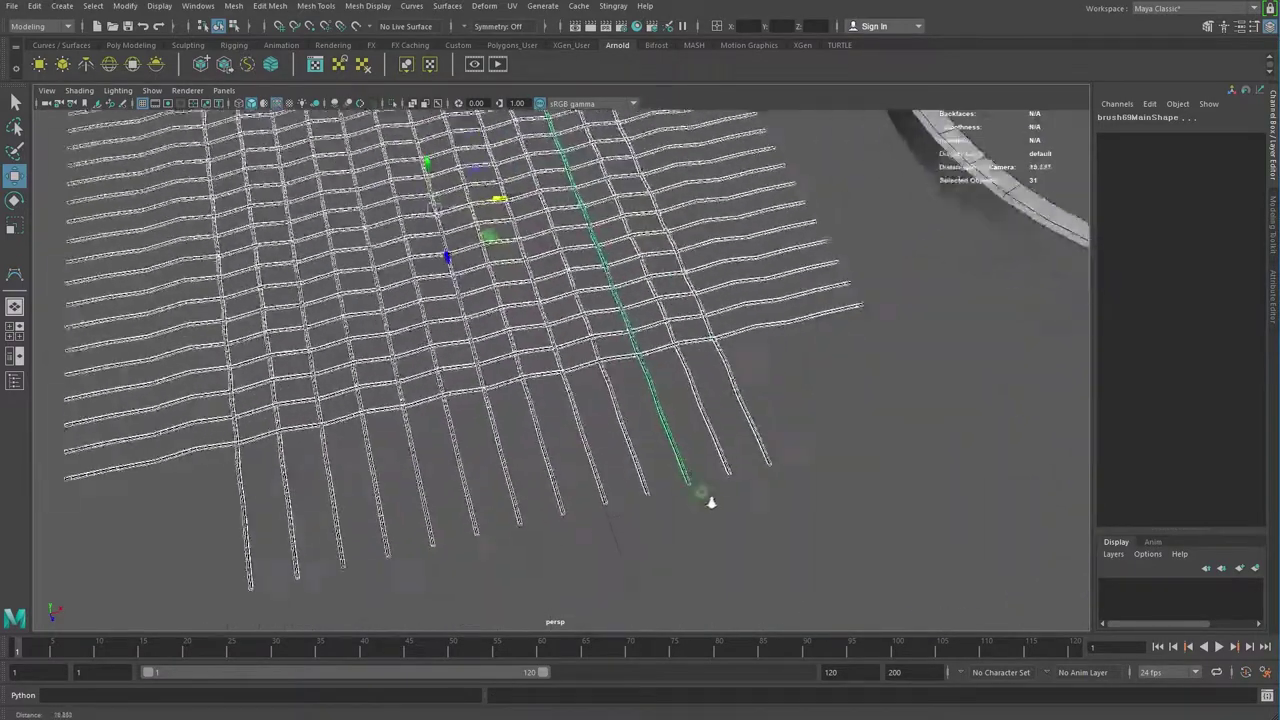
Step: Select a group of string strands and view them from a low side angle
scroll(875, 550, "up", 2)
left_click(634, 443)
left_click(565, 408)
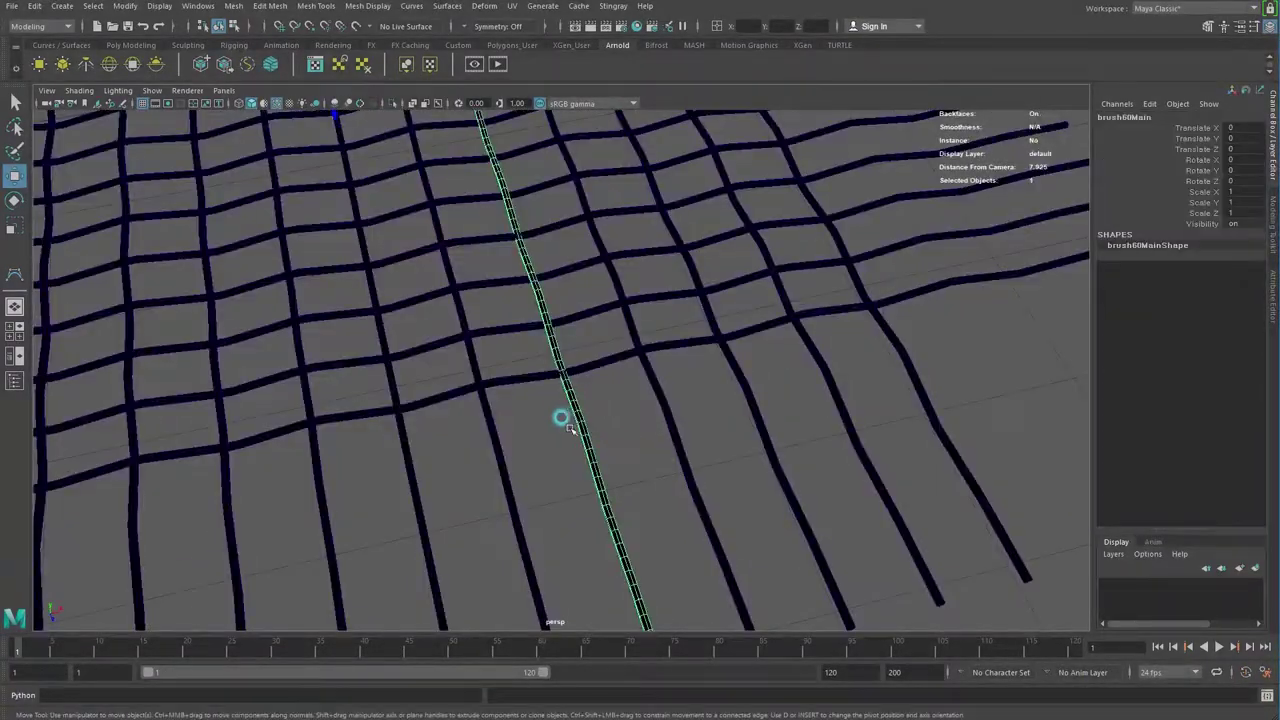
left_click_drag(563, 414, 585, 418, "alt")
scroll(757, 429, "down", 2)
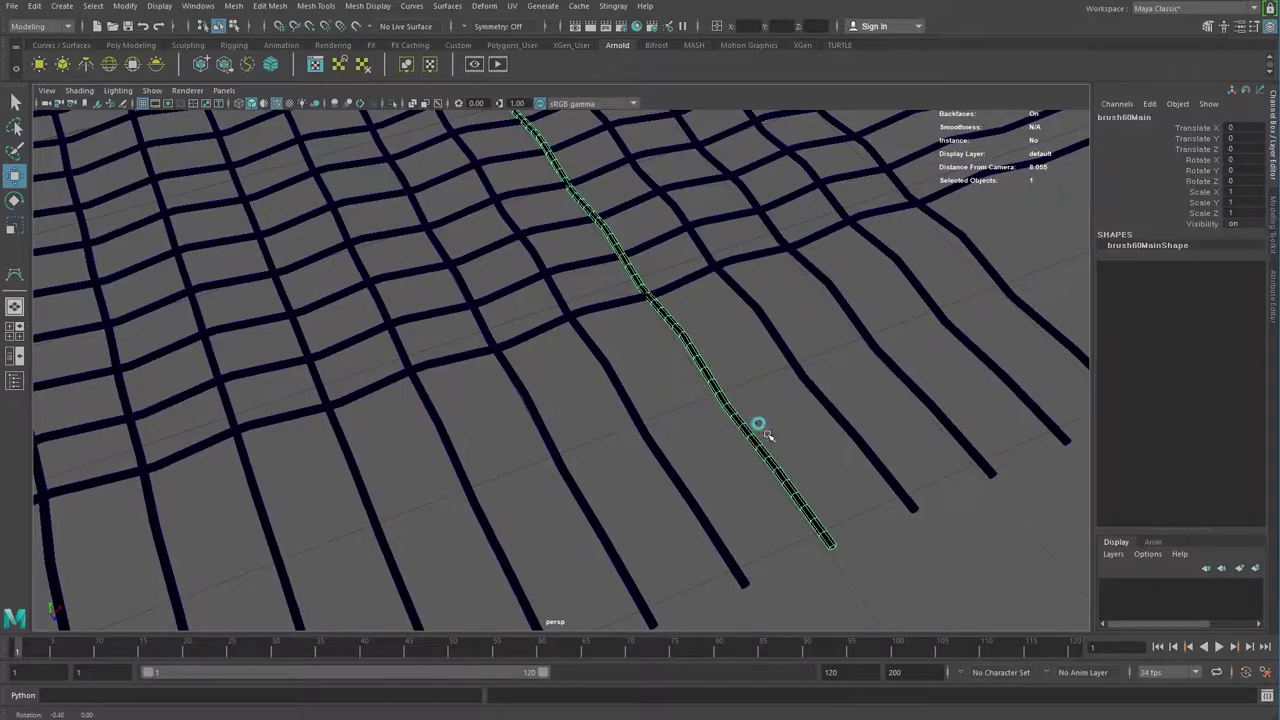
scroll(830, 448, "down", 2)
left_click_drag(834, 449, 709, 449, "alt")
scroll(586, 523, "down", 5)
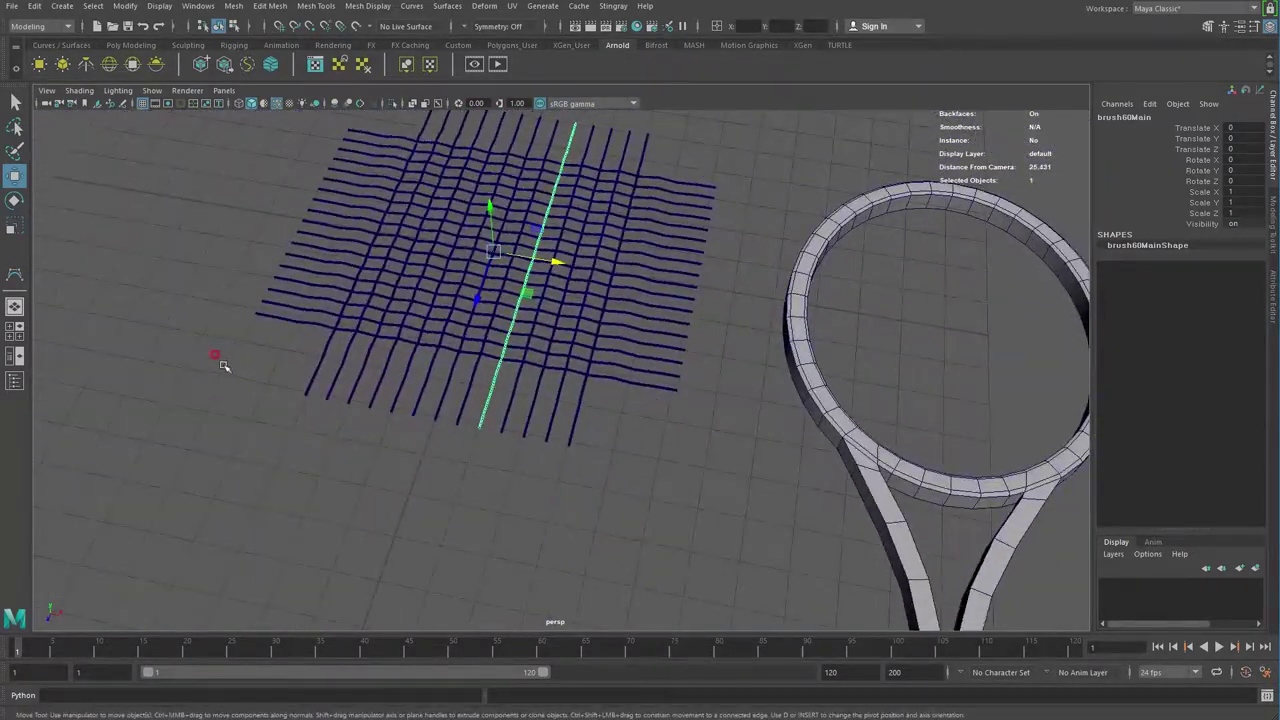
left_click_drag(407, 445, 480, 463, "alt")
mouse_move(614, 514)
left_mouse_down("shift")
mouse_move(429, 434)
mouse_move(388, 360)
left_mouse_up("shift")
scroll(388, 360, "up", 3)
mouse_move(526, 234)
left_mouse_down("alt")
mouse_move(537, 214)
mouse_move(569, 397)
mouse_move(590, 368)
mouse_move(508, 297)
mouse_move(475, 247)
mouse_move(337, 286)
mouse_move(266, 338)
left_mouse_up("alt")
scroll(523, 357, "up", 2)
scroll(517, 287, "down", 2)
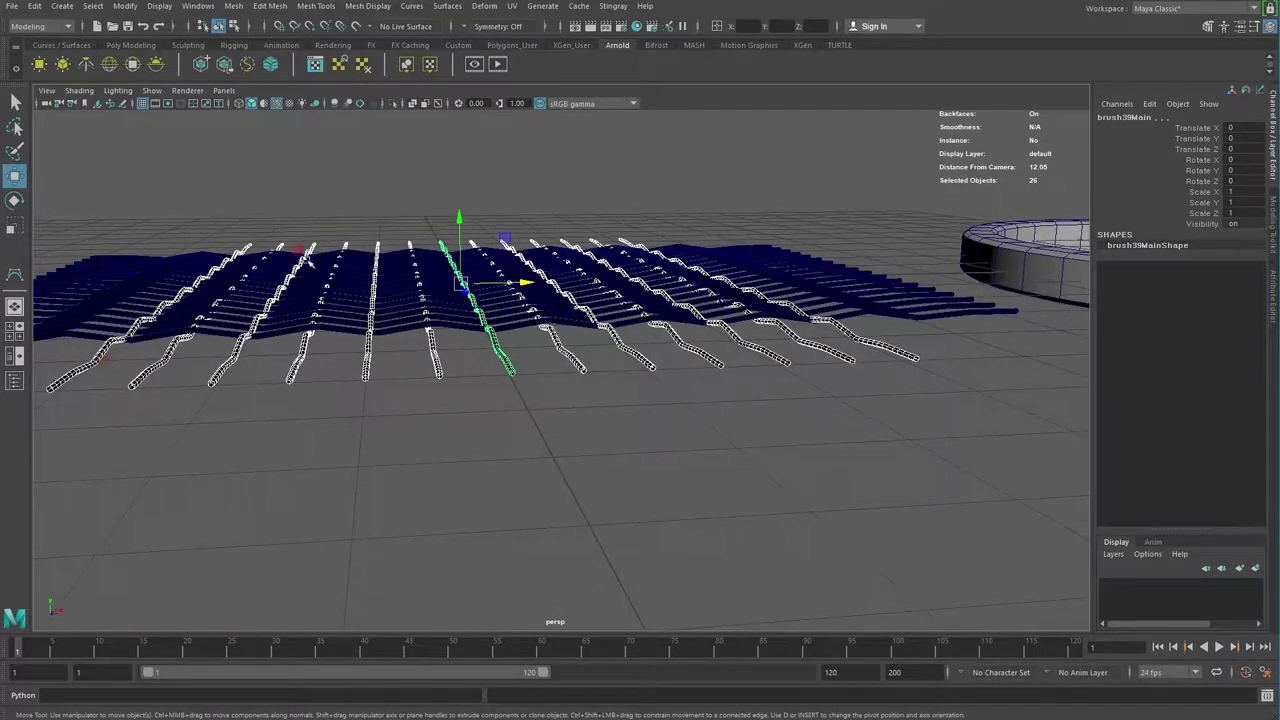
Step: Deselect the alternate strands with Ctrl-marquee and raise the remaining ones slightly
left_click_drag(459, 216, 458, 216)
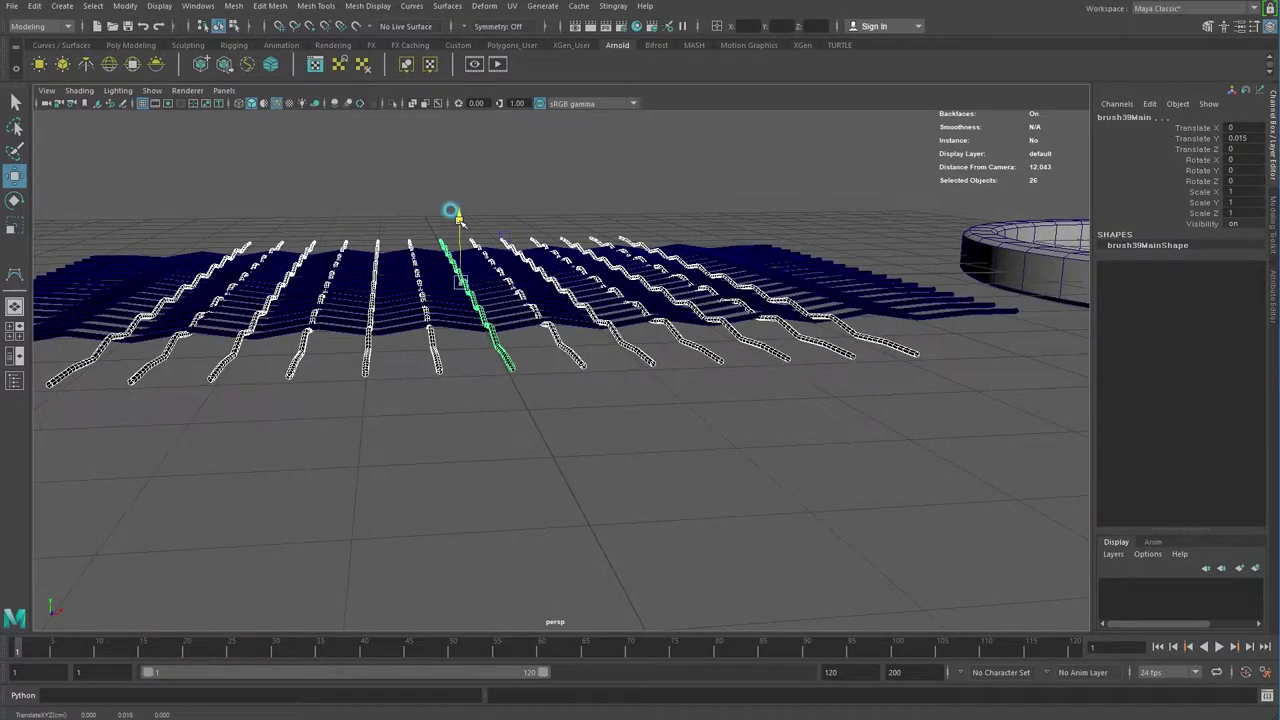
mouse_move(50, 340)
left_mouse_down("ctrl")
mouse_move(185, 402)
mouse_move(245, 405)
left_mouse_up("ctrl")
left_click_drag(329, 348, 374, 400, "ctrl")
left_click_drag(484, 342, 556, 404, "ctrl")
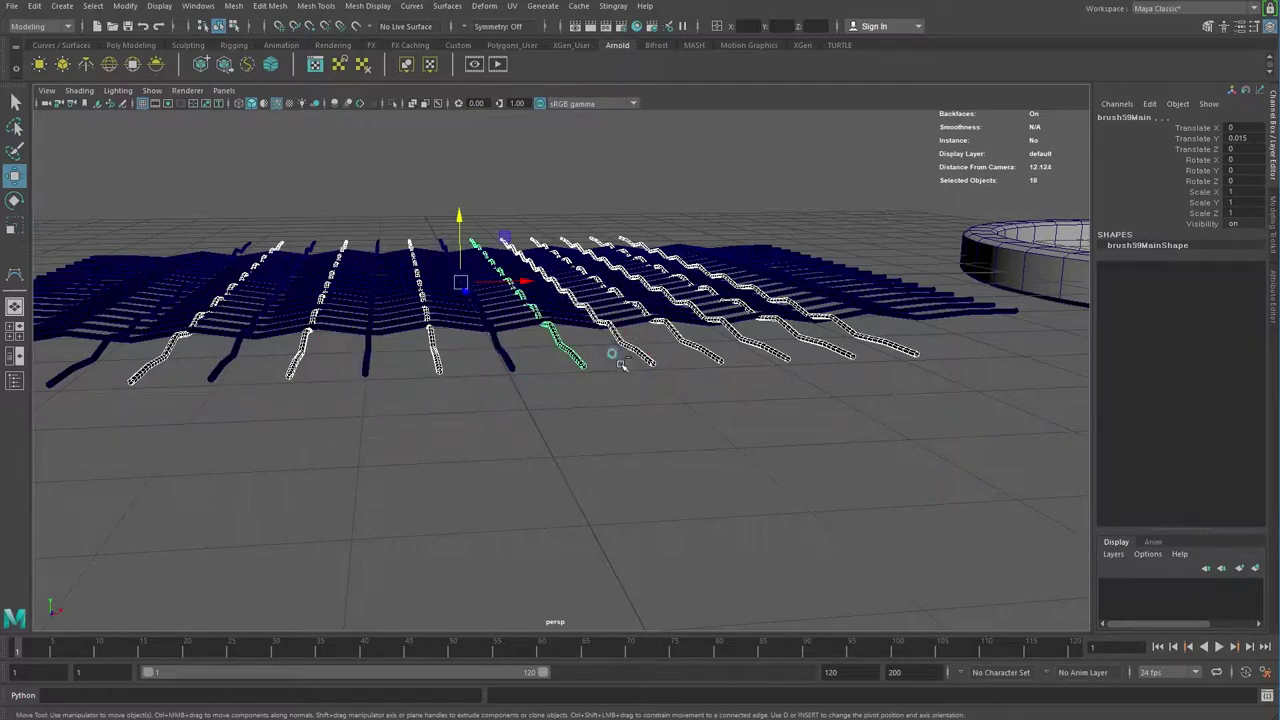
left_click_drag(616, 360, 688, 404, "ctrl")
mouse_move(827, 381)
left_mouse_down("ctrl")
mouse_move(914, 357)
mouse_move(803, 316)
left_mouse_up("ctrl")
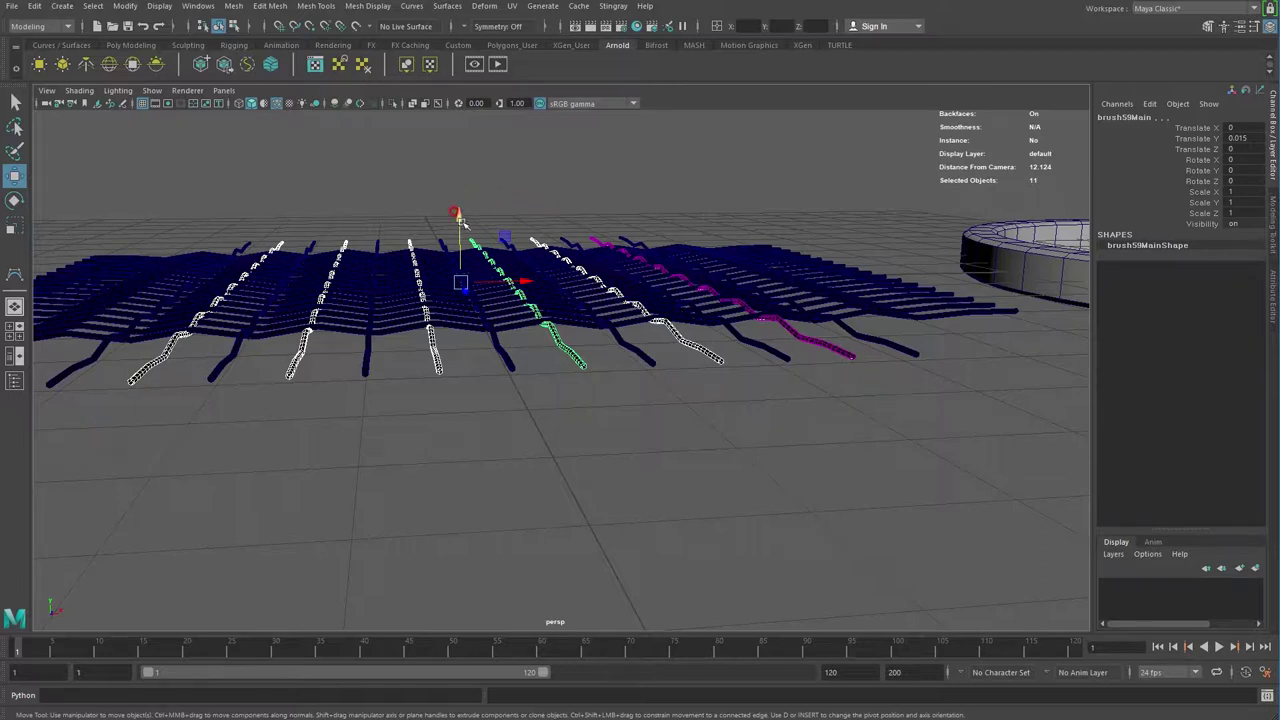
left_click_drag(462, 222, 462, 224)
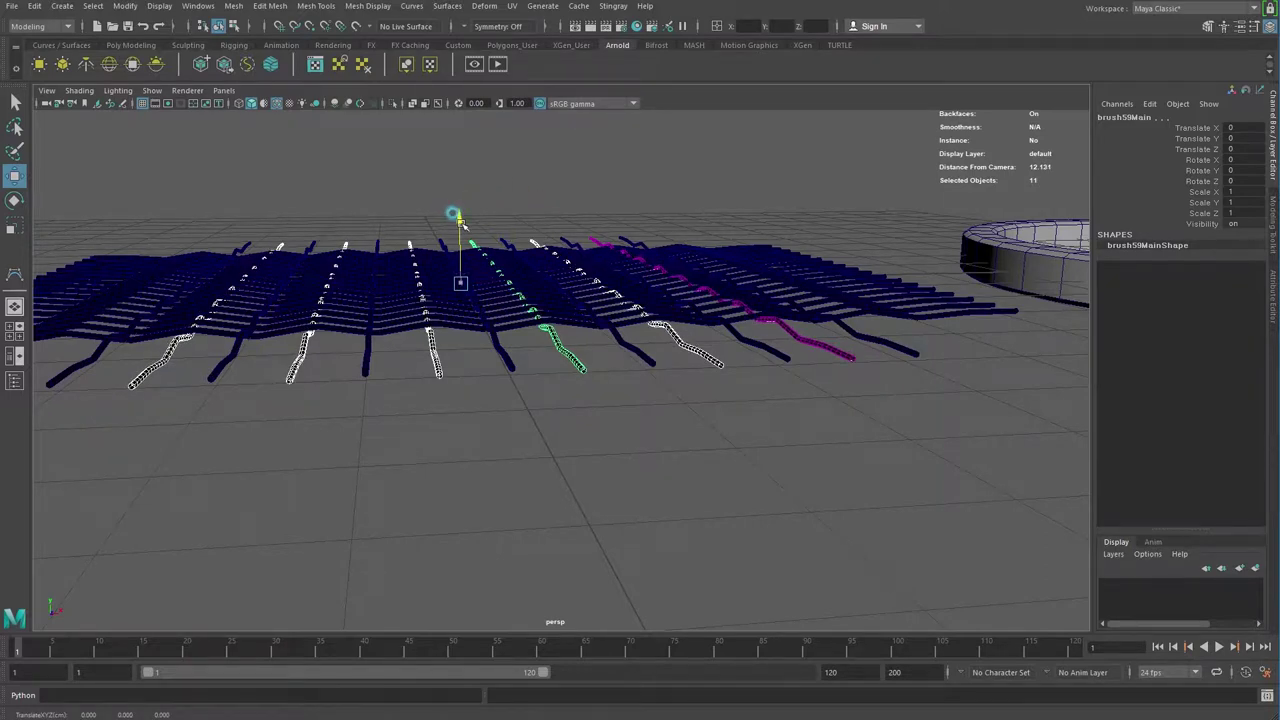
left_click_drag(462, 224, 463, 225)
Step: Adjust the selected strands' height until they sit just above the others
mouse_move(438, 438)
left_mouse_down("alt")
mouse_move(451, 443)
mouse_move(391, 289)
mouse_move(474, 268)
left_mouse_up("alt")
left_click_drag(453, 213, 452, 218)
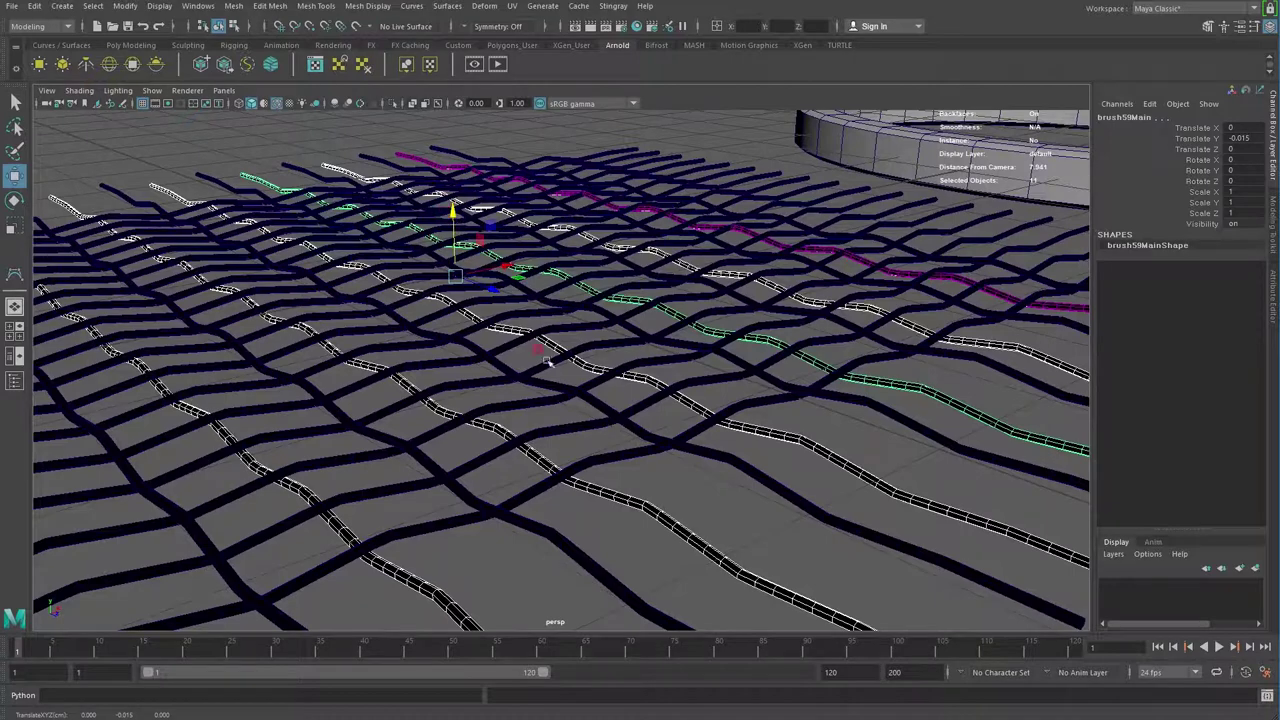
left_click_drag(490, 288, 491, 288)
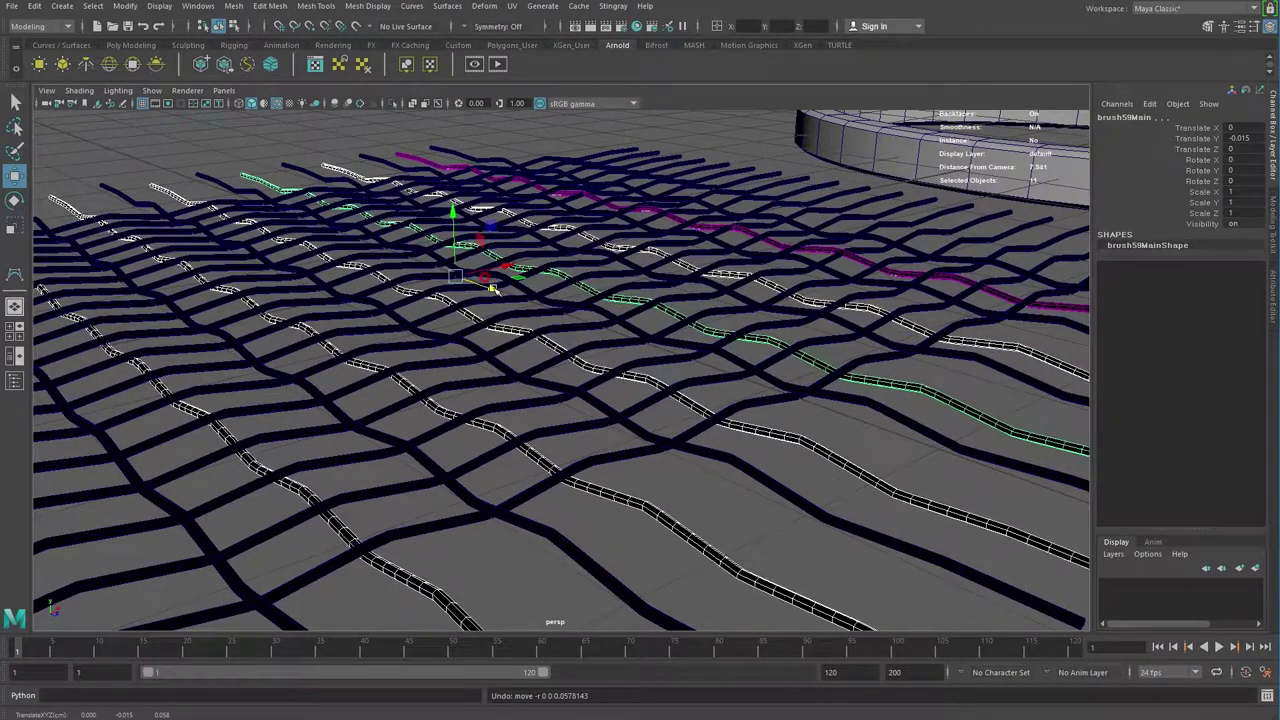
mouse_move(573, 441)
left_mouse_down("alt")
mouse_move(503, 437)
mouse_move(600, 436)
left_mouse_up("alt")
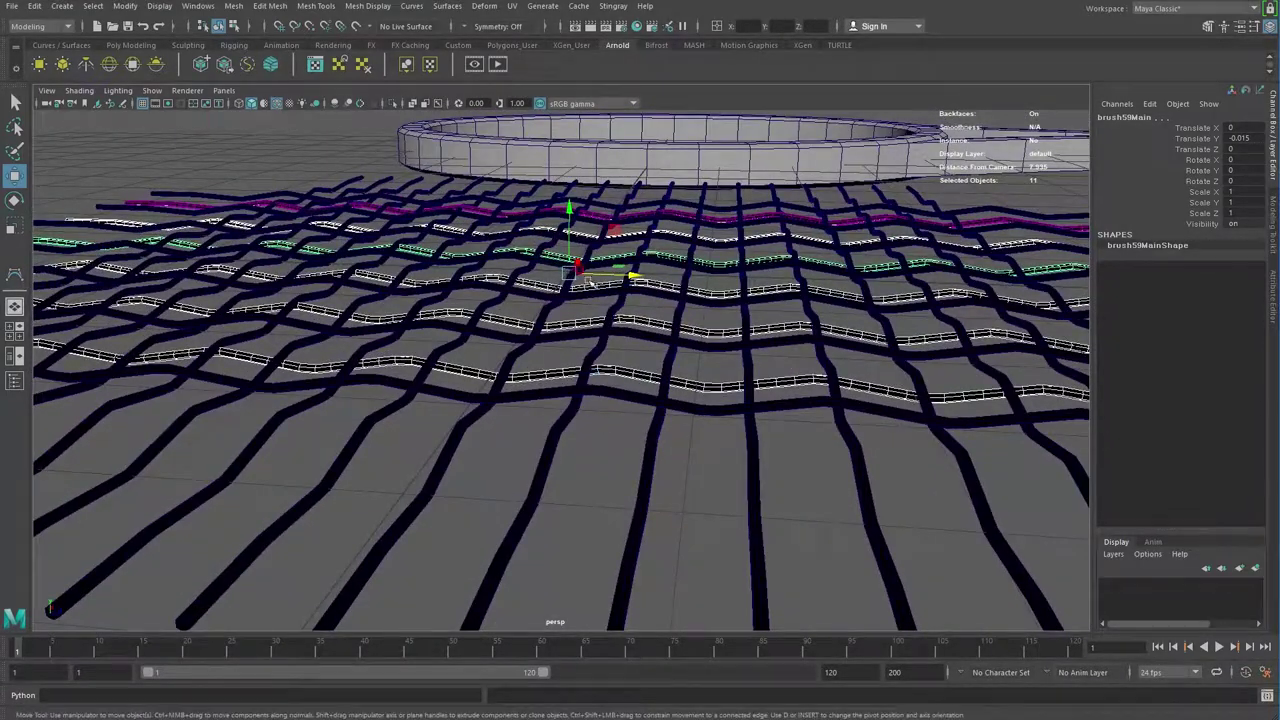
mouse_move(567, 233)
left_mouse_down()
mouse_move(560, 222)
mouse_move(538, 342)
mouse_move(600, 523)
mouse_move(620, 537)
mouse_move(462, 350)
left_mouse_up()
Step: Delete the construction history of all the string strands
left_click(600, 523)
left_click_drag(610, 475, 612, 478)
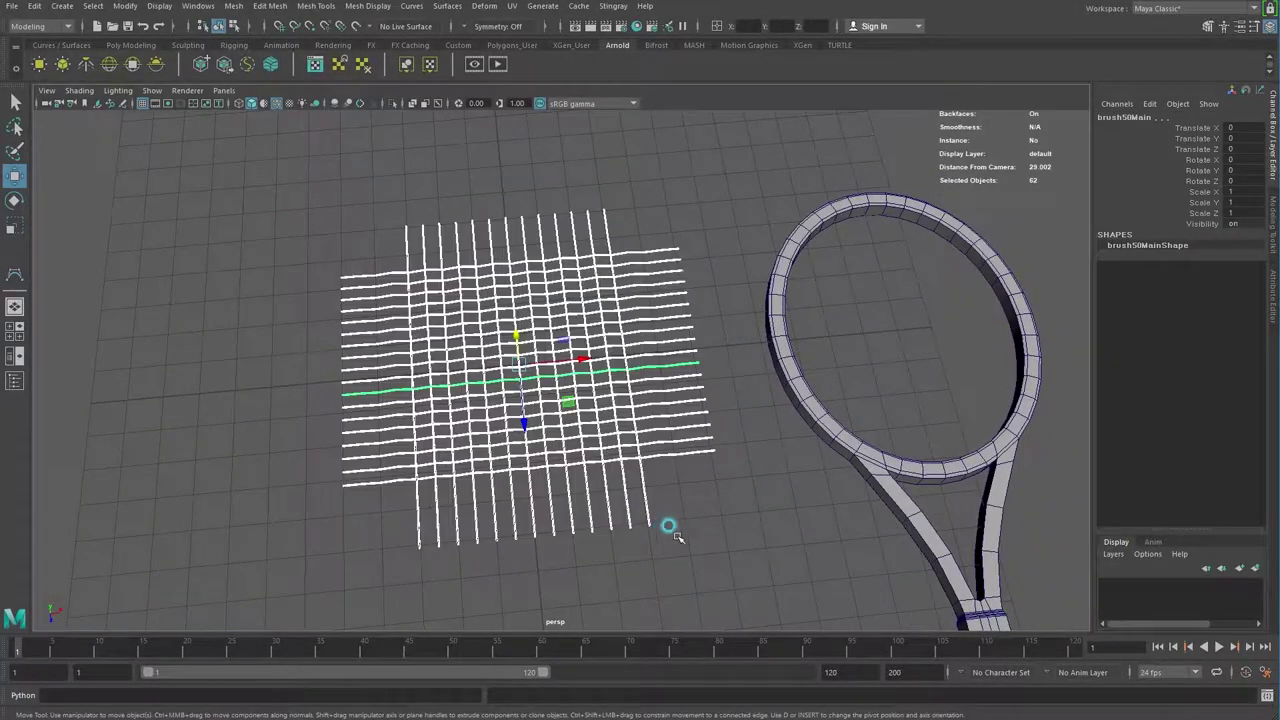
left_click(35, 6)
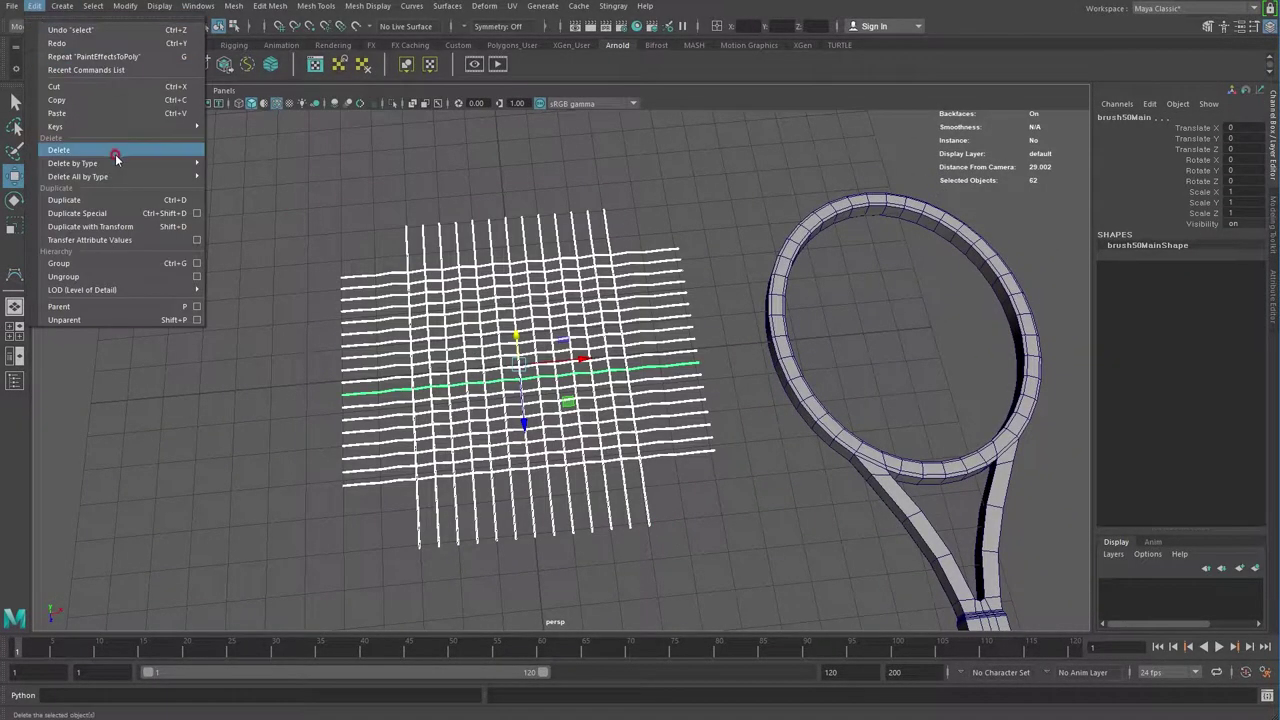
left_click(240, 177)
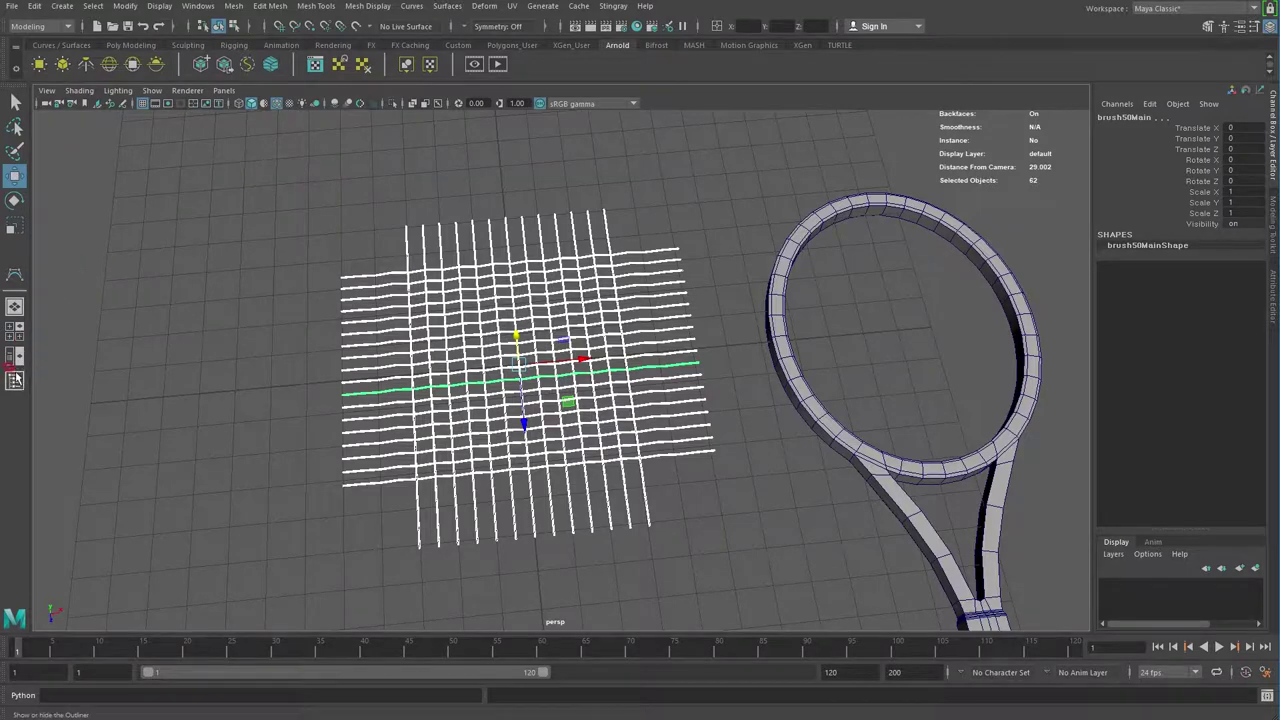
Step: Delete the stroke nodes stroke1 through stroke31 in the Outliner
left_click(14, 380)
scroll(113, 427, "down", 10)
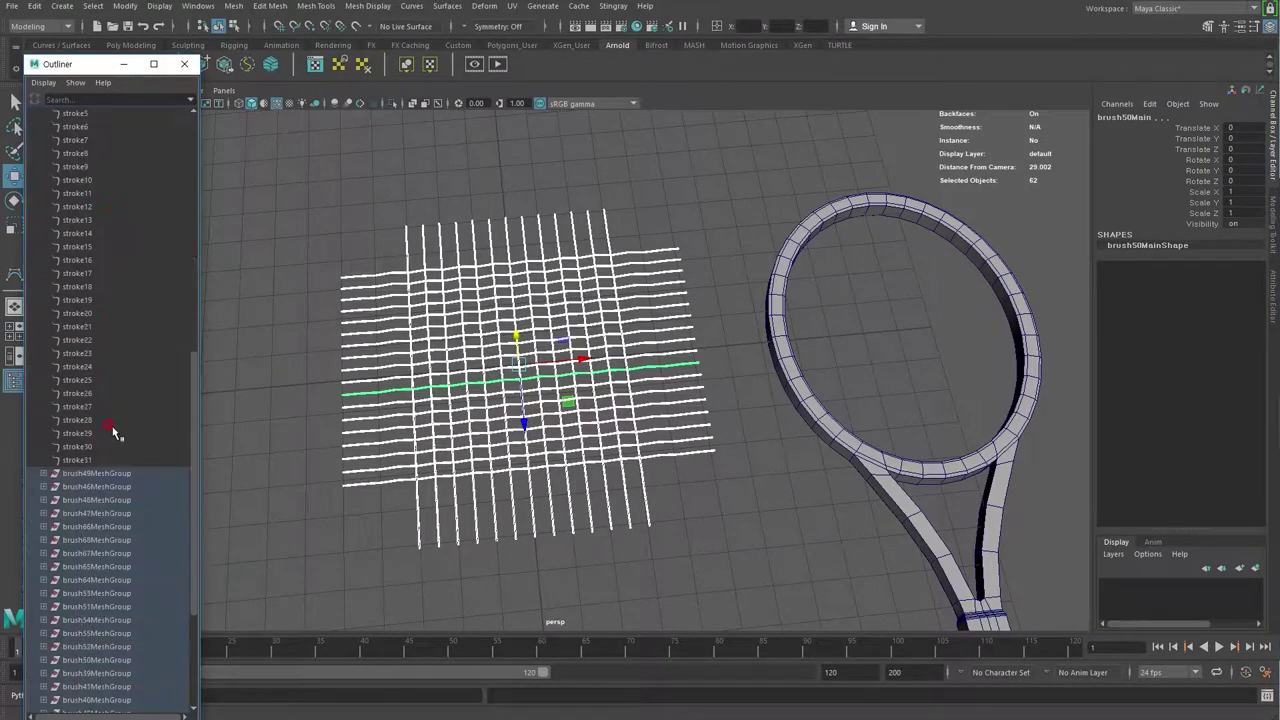
left_click(80, 461)
scroll(105, 405, "up", 6)
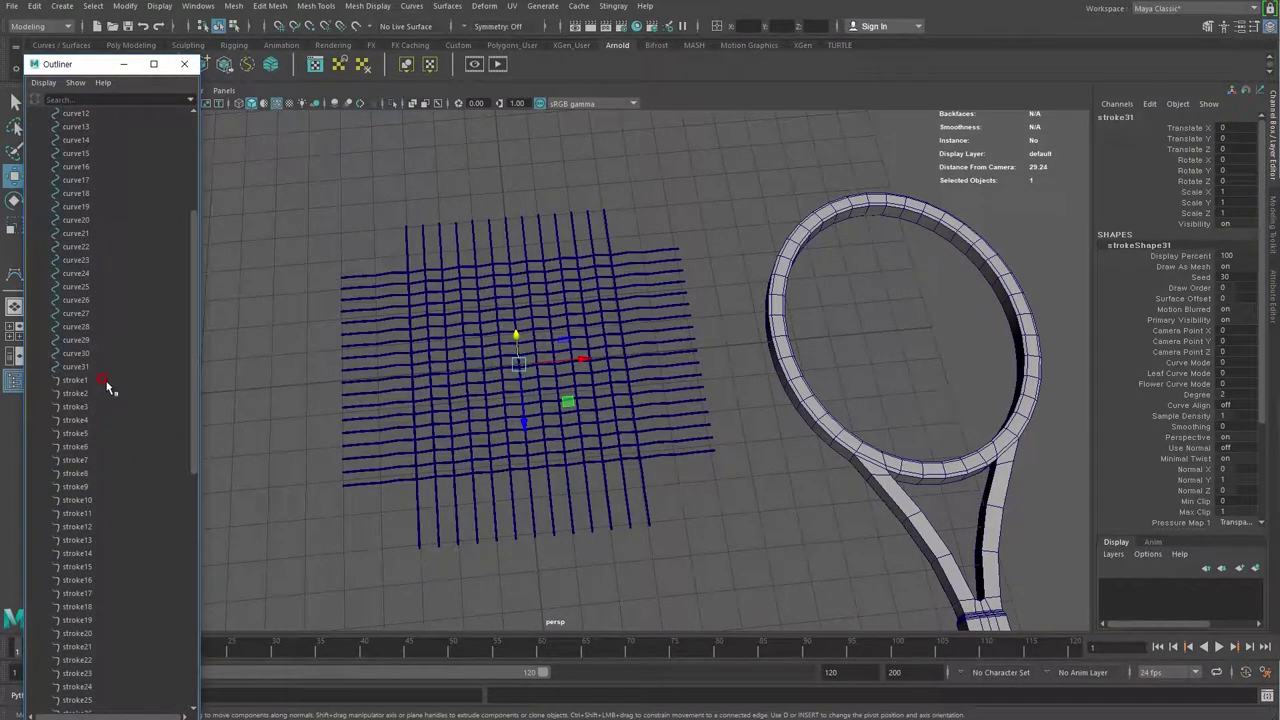
left_click(75, 381, "shift")
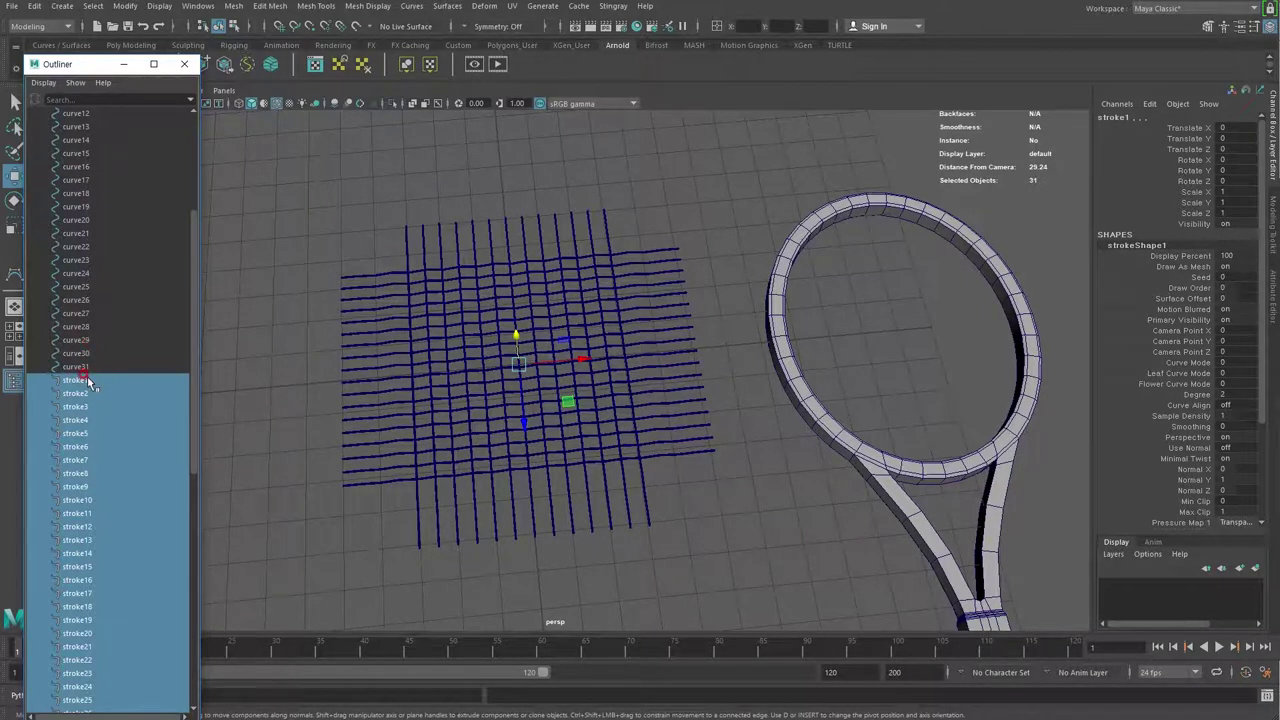
key("Delete")
Step: Ungroup brush49MeshGroup through brush69MeshGroup into separate meshes and close the Outliner
left_click(84, 366)
left_click(87, 382)
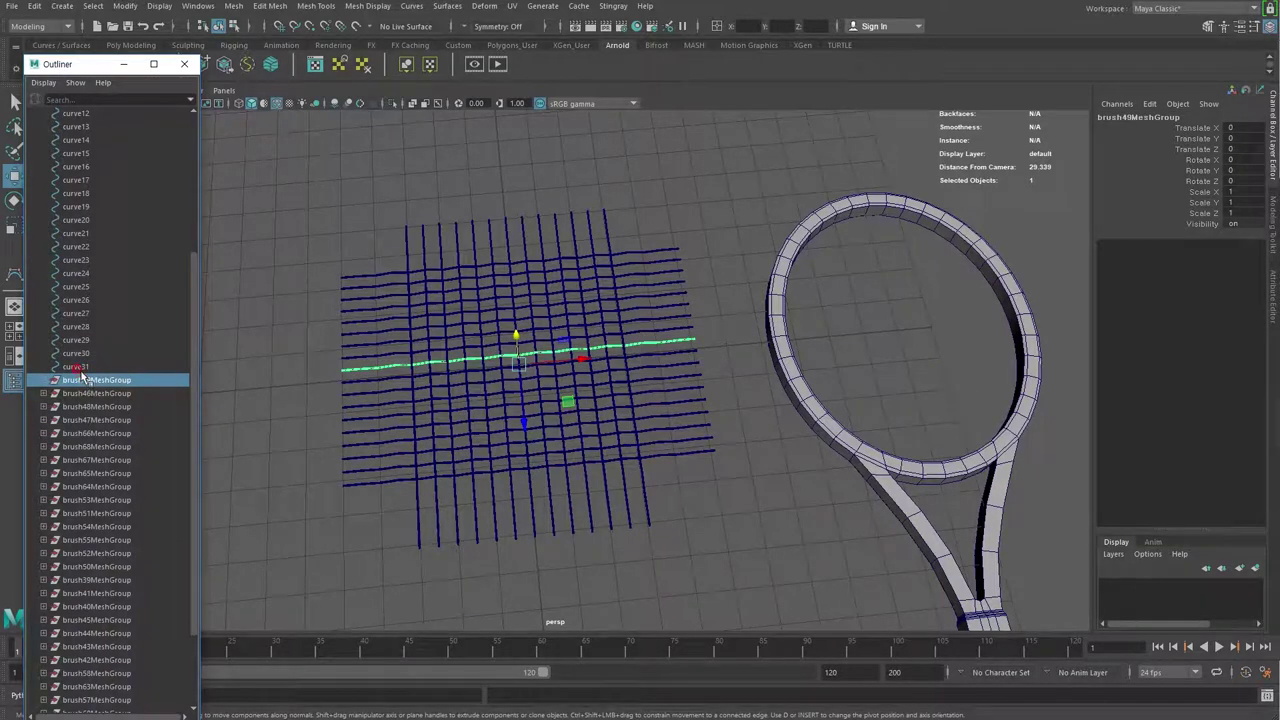
left_click(81, 367)
left_click(84, 382)
left_click(45, 382)
left_click(45, 382)
scroll(145, 513, "down", 3)
left_click(92, 676, "shift")
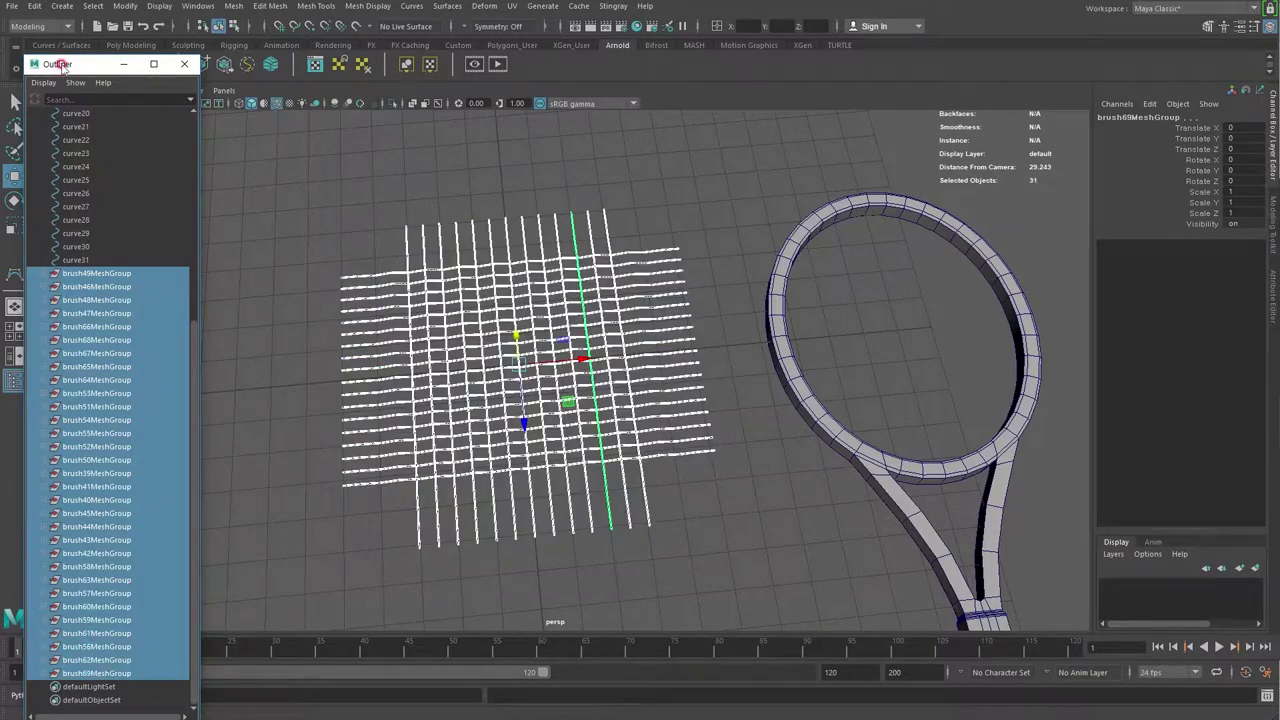
left_click(35, 6)
left_click(80, 277)
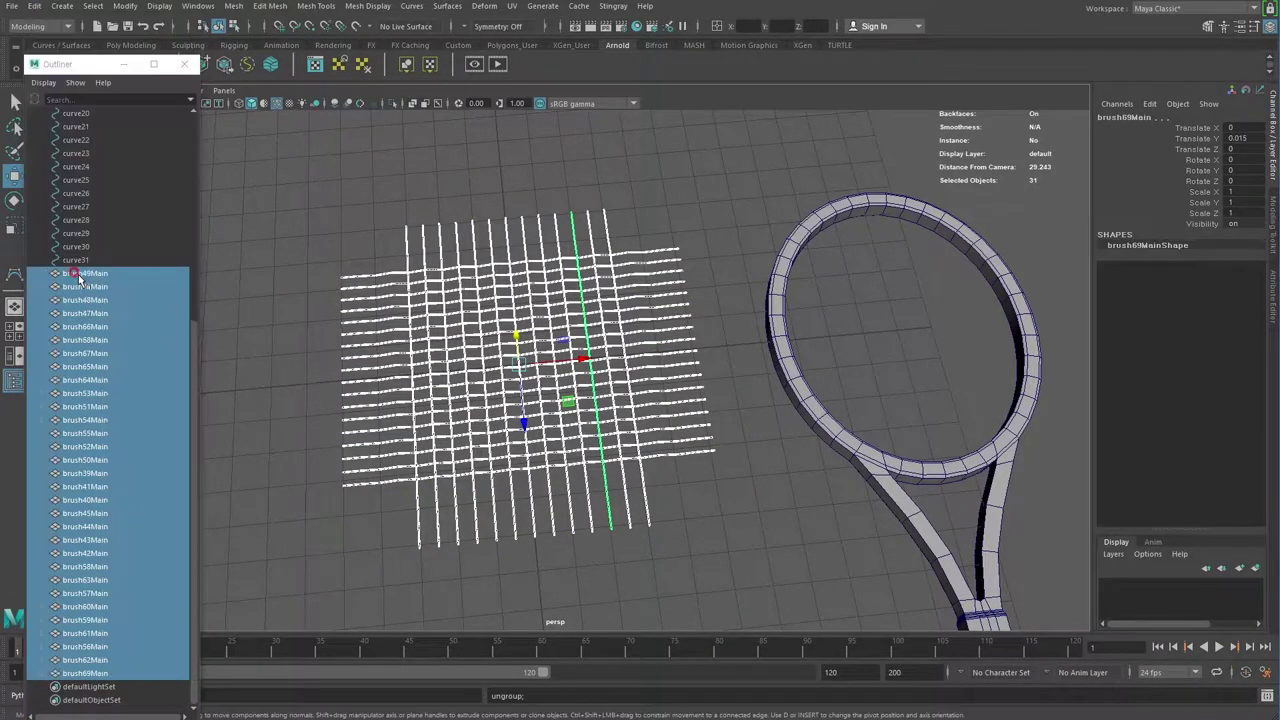
left_click(184, 64)
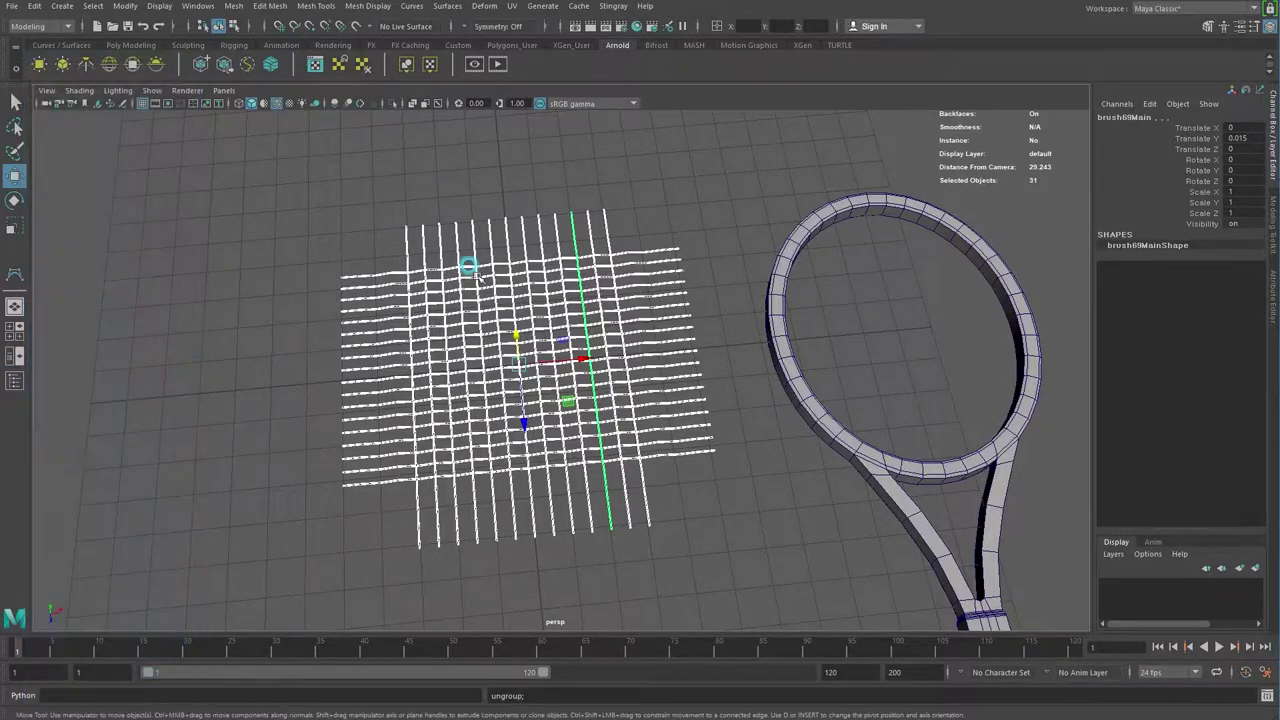
left_click(233, 6)
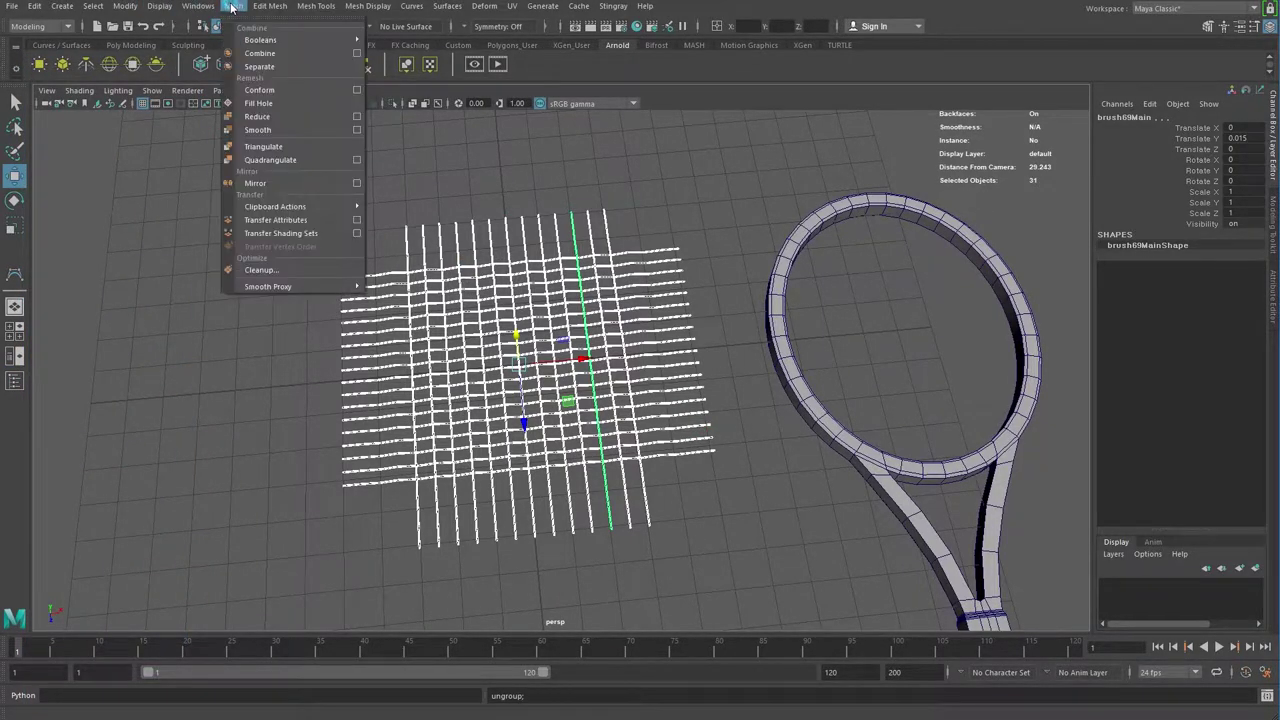
Step: Combine the 31 strands into one mesh, move it far left, and select the original curves
left_click(268, 58)
left_click(629, 314)
left_click(605, 345)
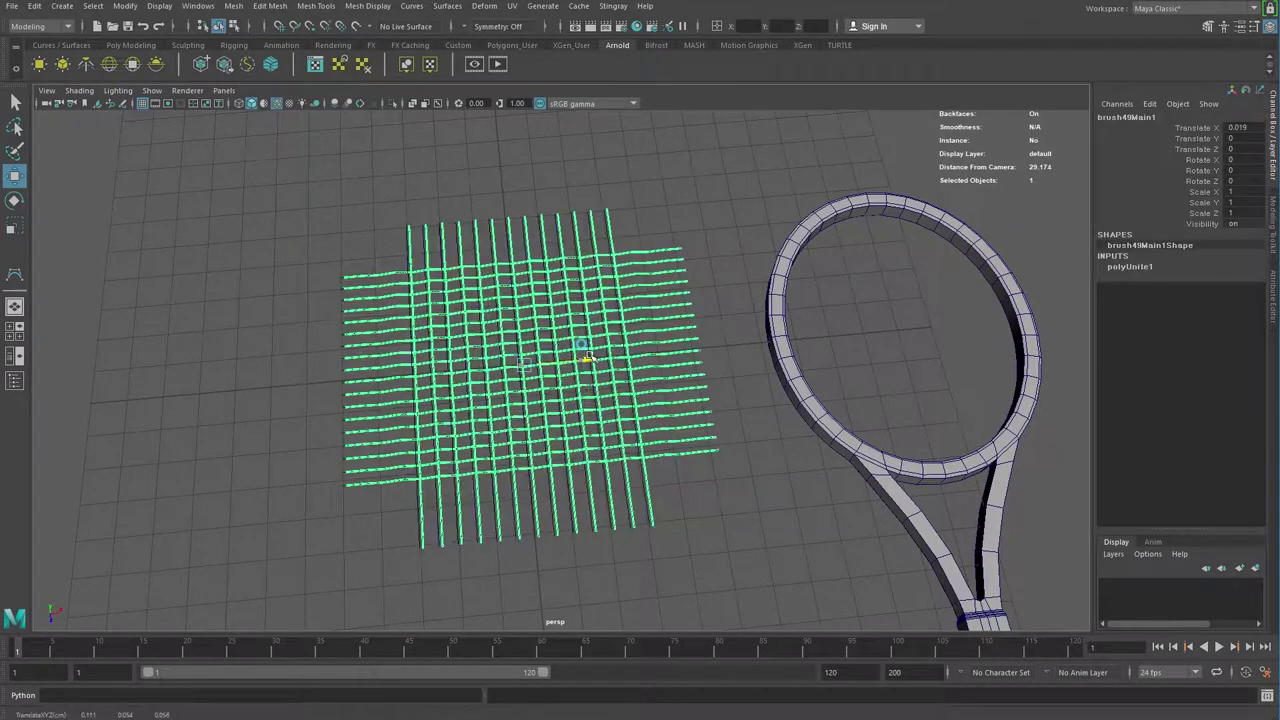
left_click_drag(588, 357, 150, 370)
scroll(357, 490, "down", 3)
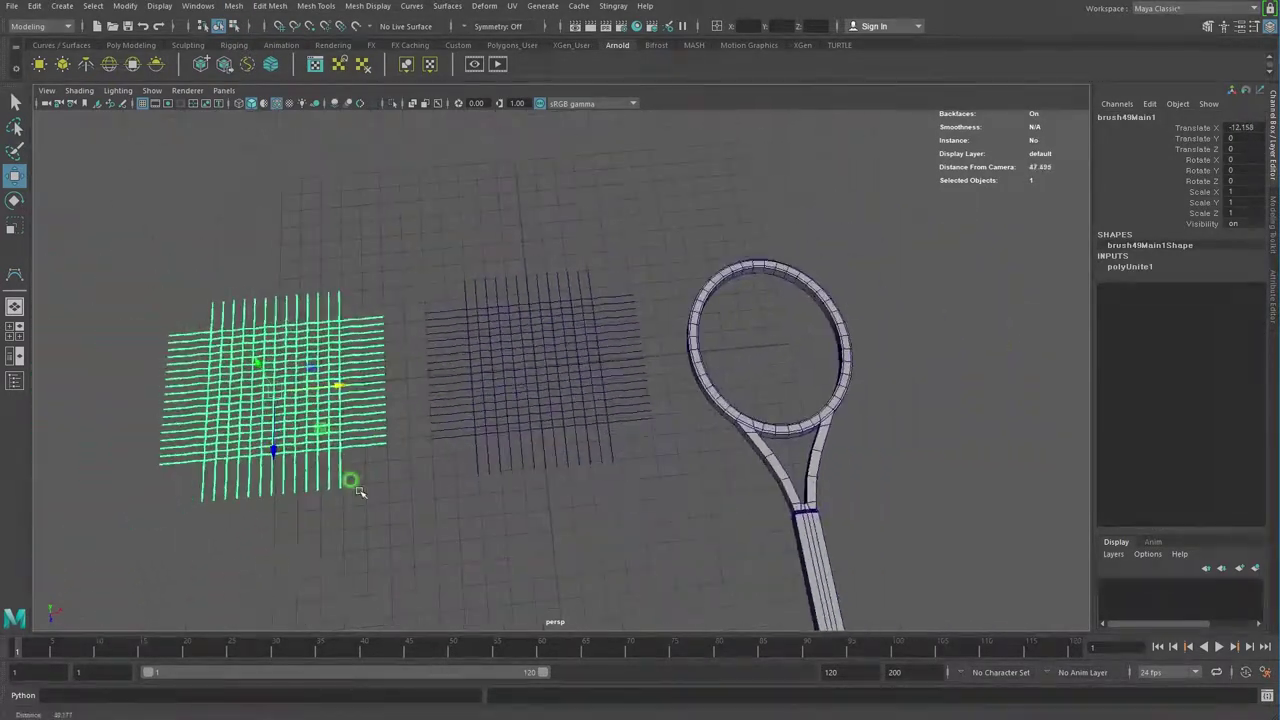
left_click_drag(400, 212, 665, 518)
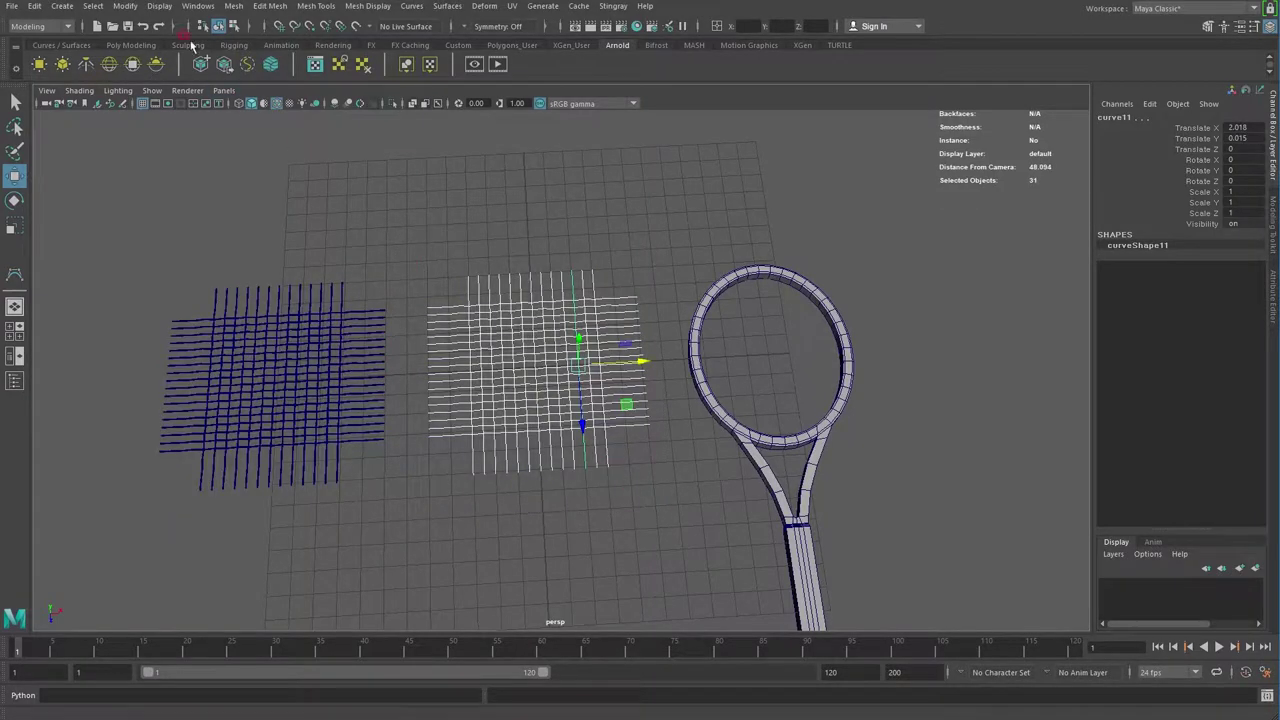
Step: Hide the original curves and set the string mesh's Translate X to 0
left_click(159, 6)
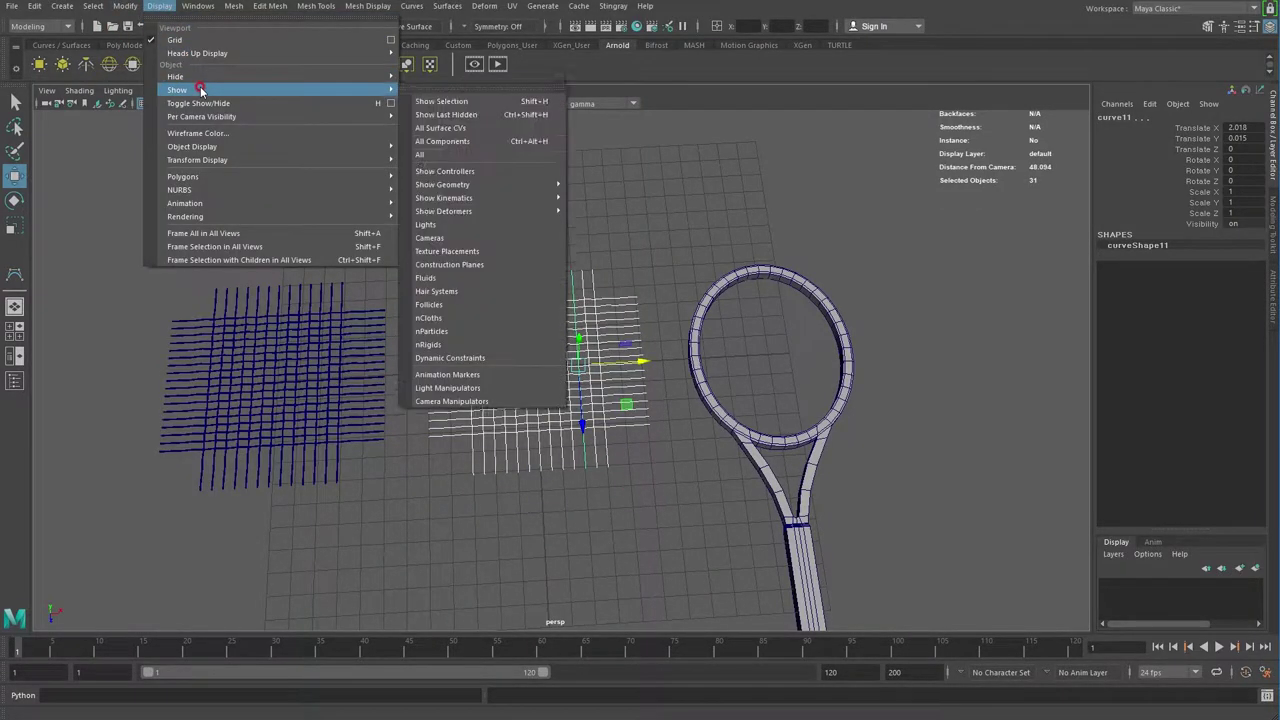
mouse_move(176, 76)
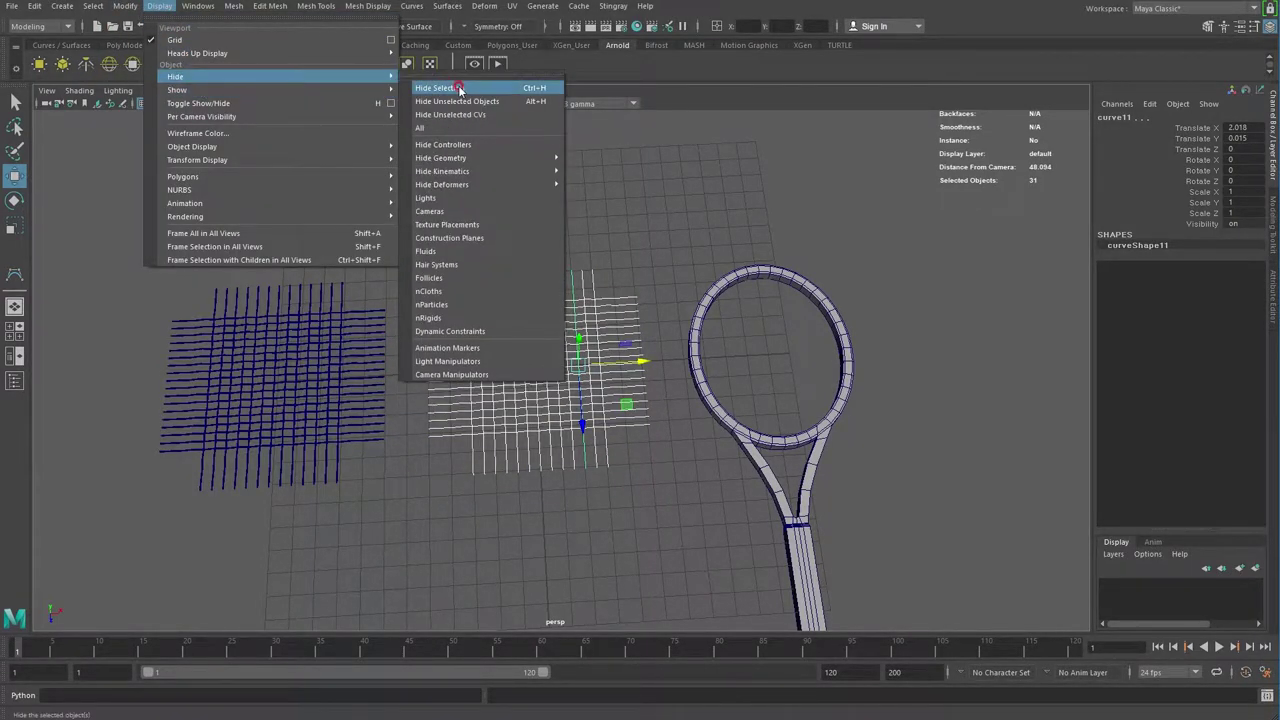
left_click(459, 89)
left_click(374, 376)
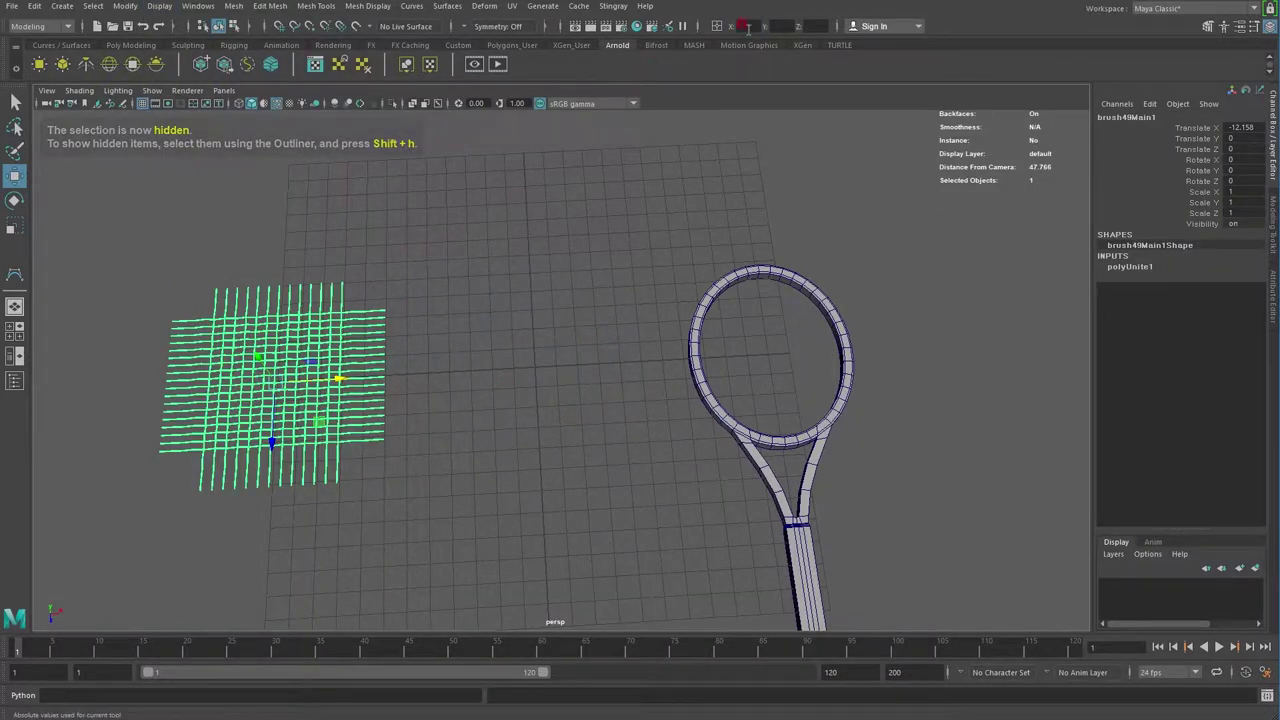
type("0")
key("Return")
Step: Duplicate the racket, set its Translate X to 0, and select it with the string mesh
left_click(818, 443)
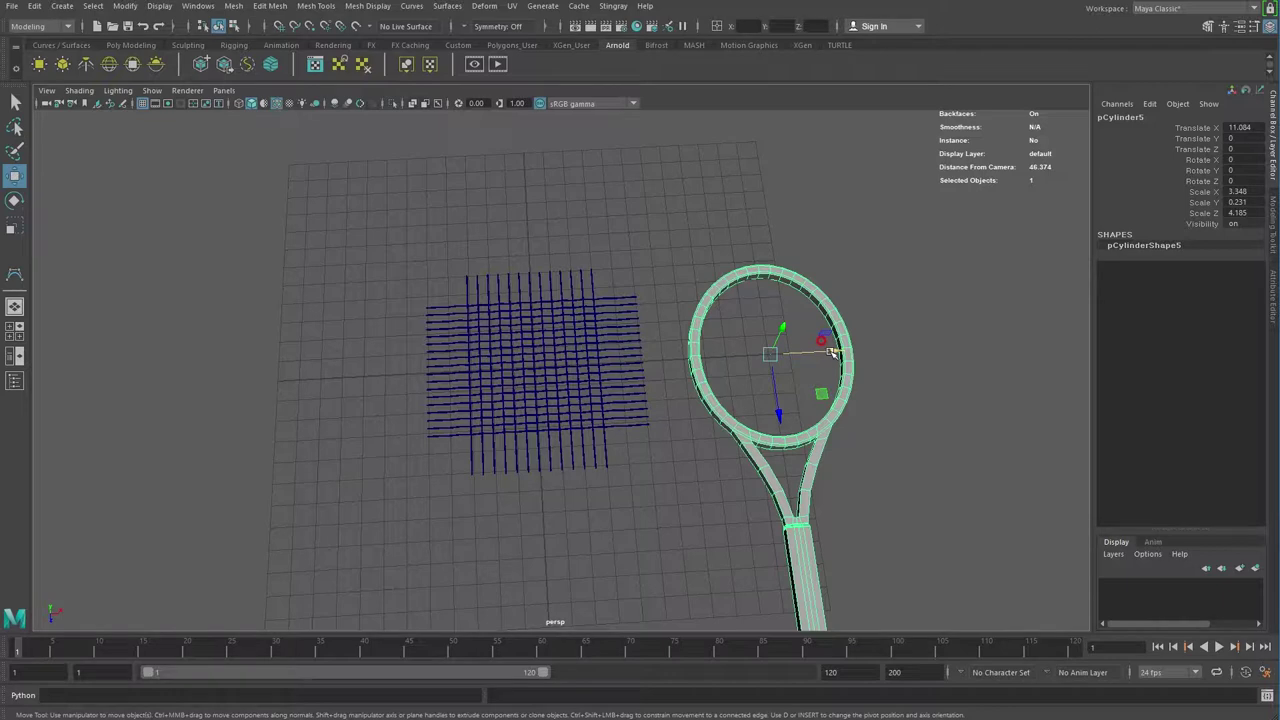
key("ctrl+d")
left_click_drag(835, 347, 706, 357)
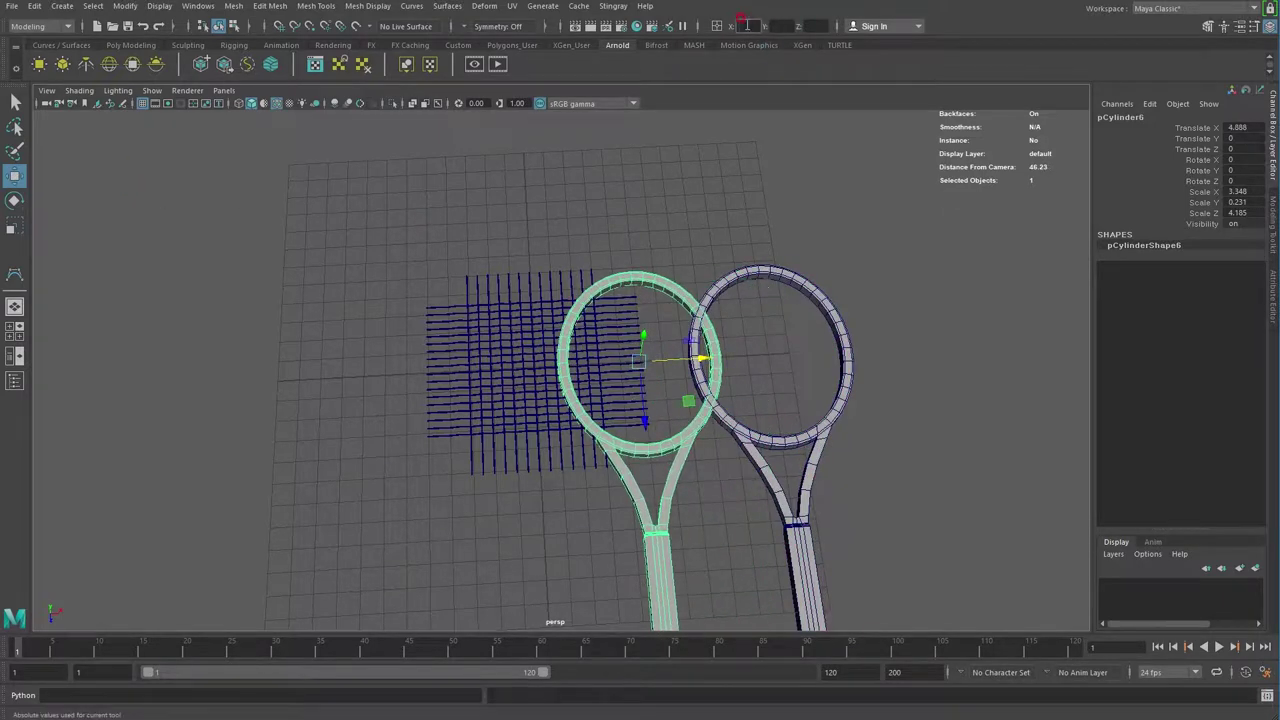
type("0")
key("Return")
mouse_move(700, 250)
left_mouse_down("alt")
mouse_move(649, 277)
mouse_move(666, 510)
mouse_move(587, 431)
mouse_move(529, 420)
mouse_move(543, 457)
mouse_move(363, 266)
left_mouse_up("alt")
left_click_drag(308, 198, 688, 603)
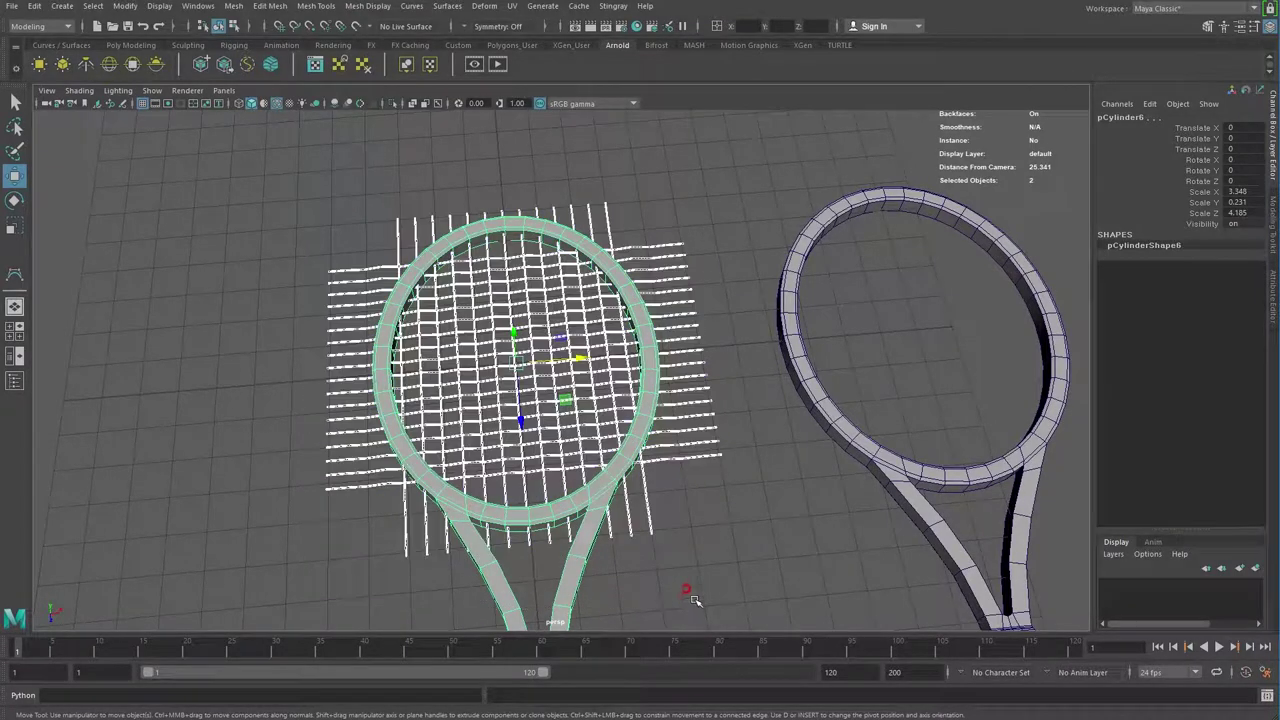
left_click(235, 6)
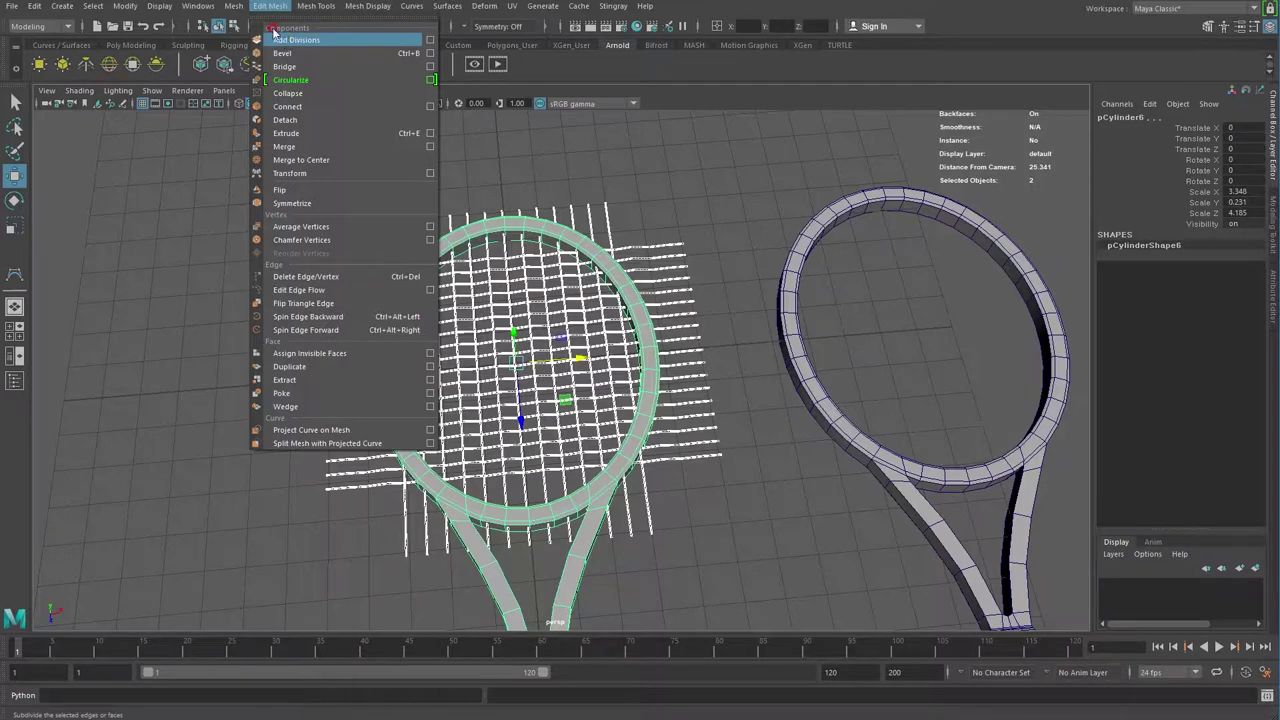
mouse_move(262, 40)
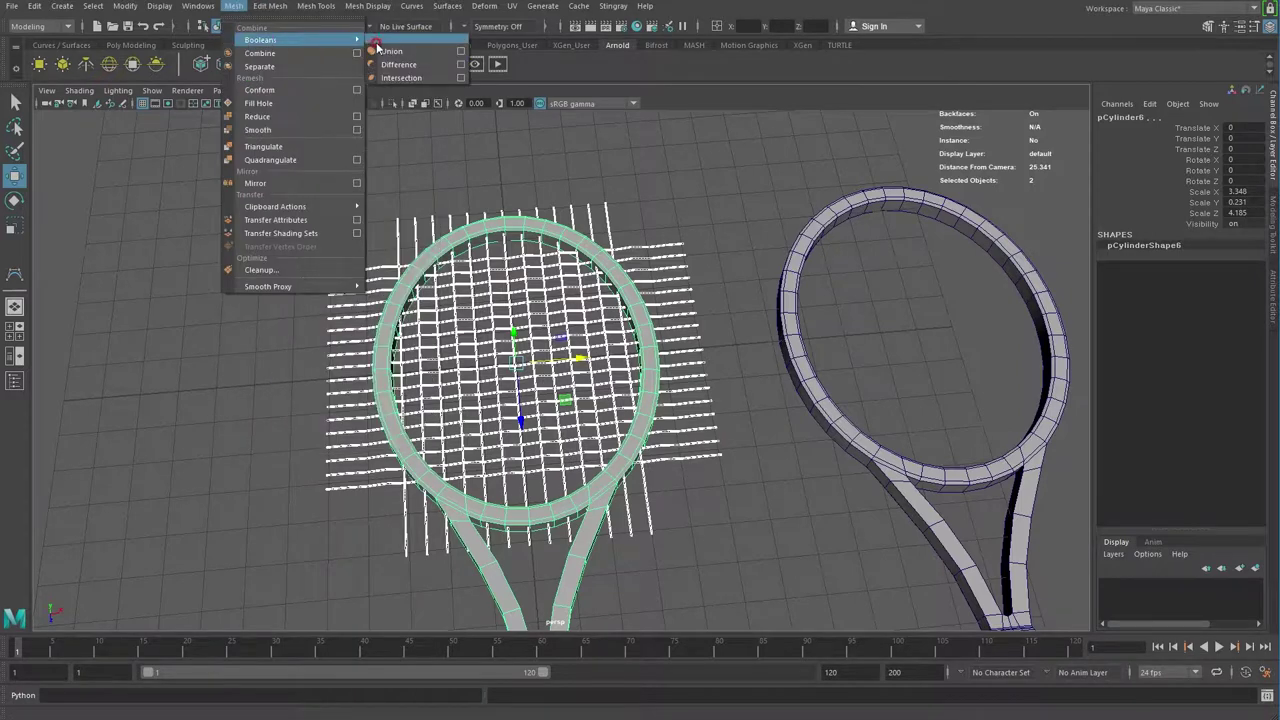
Step: Apply a Boolean Difference subtracting the racket frame from the string mesh, then switch to face selection
left_click(384, 45)
left_click_drag(388, 97, 325, 122)
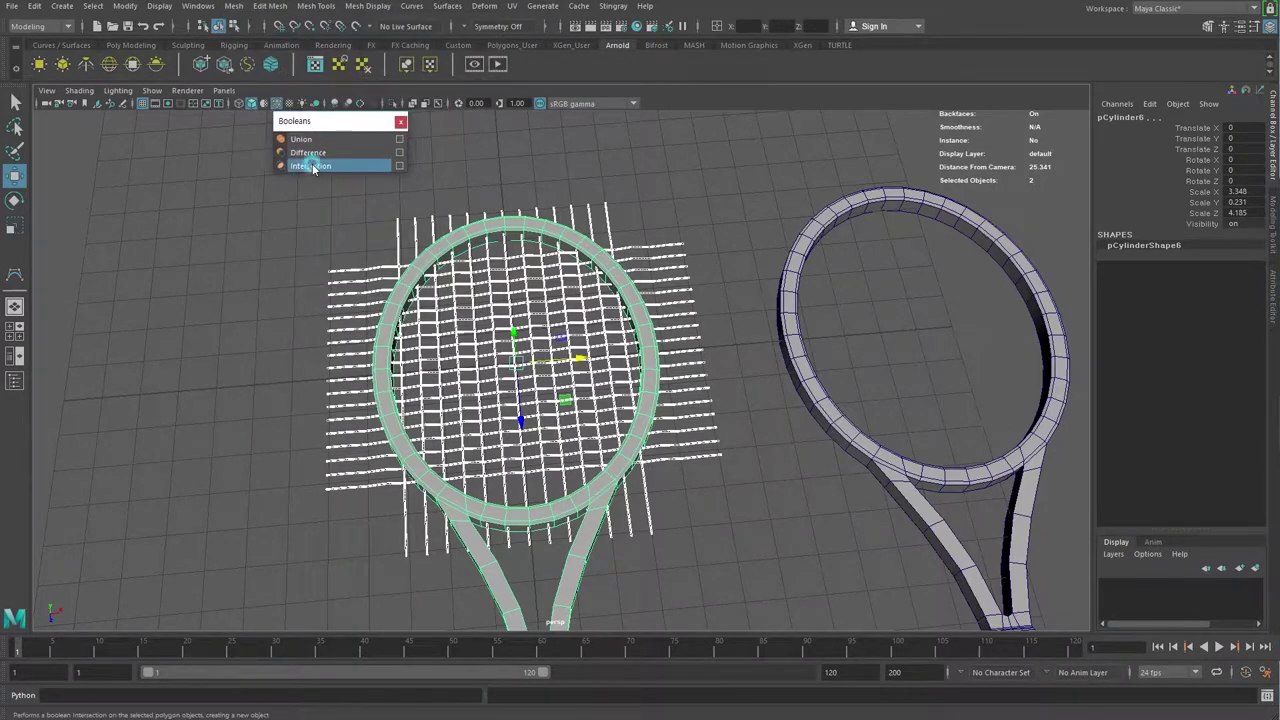
left_click(318, 153)
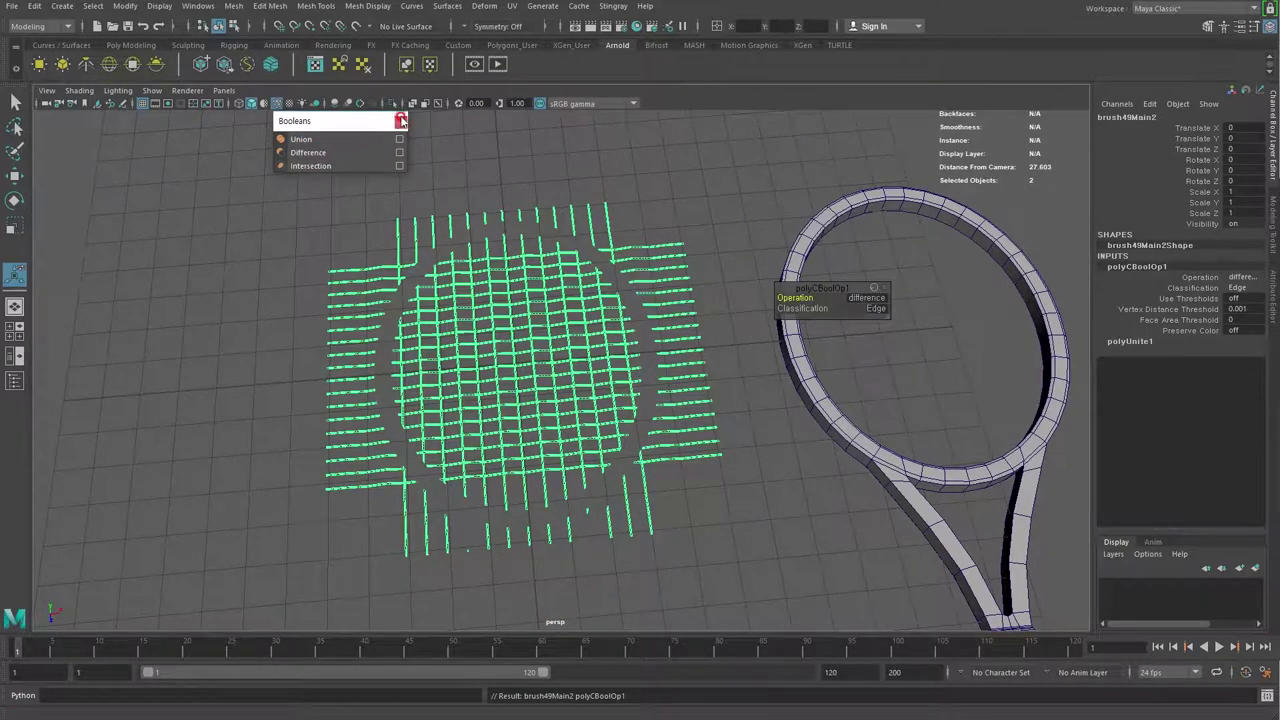
left_click(400, 121)
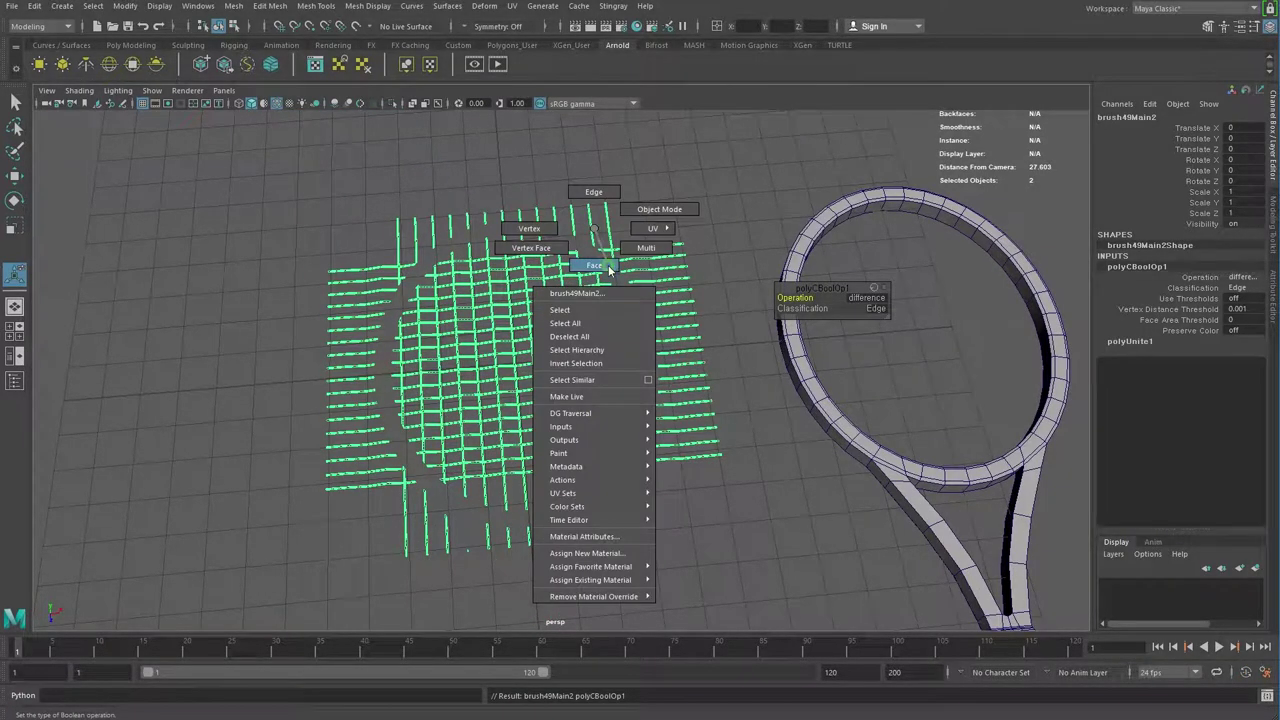
right_click_drag(592, 240, 603, 265)
left_click_drag(603, 265, 601, 360, "alt")
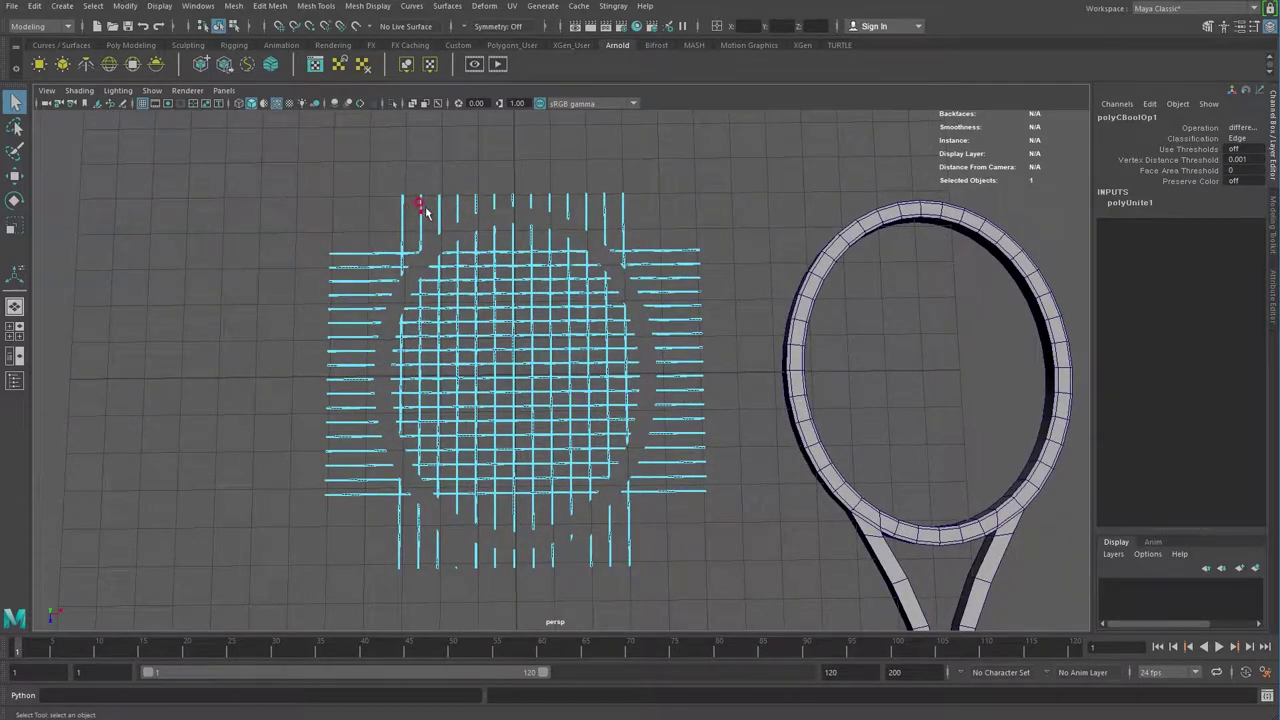
Step: Delete the first row of strand pieces lying outside the frame cut
double_click(418, 210)
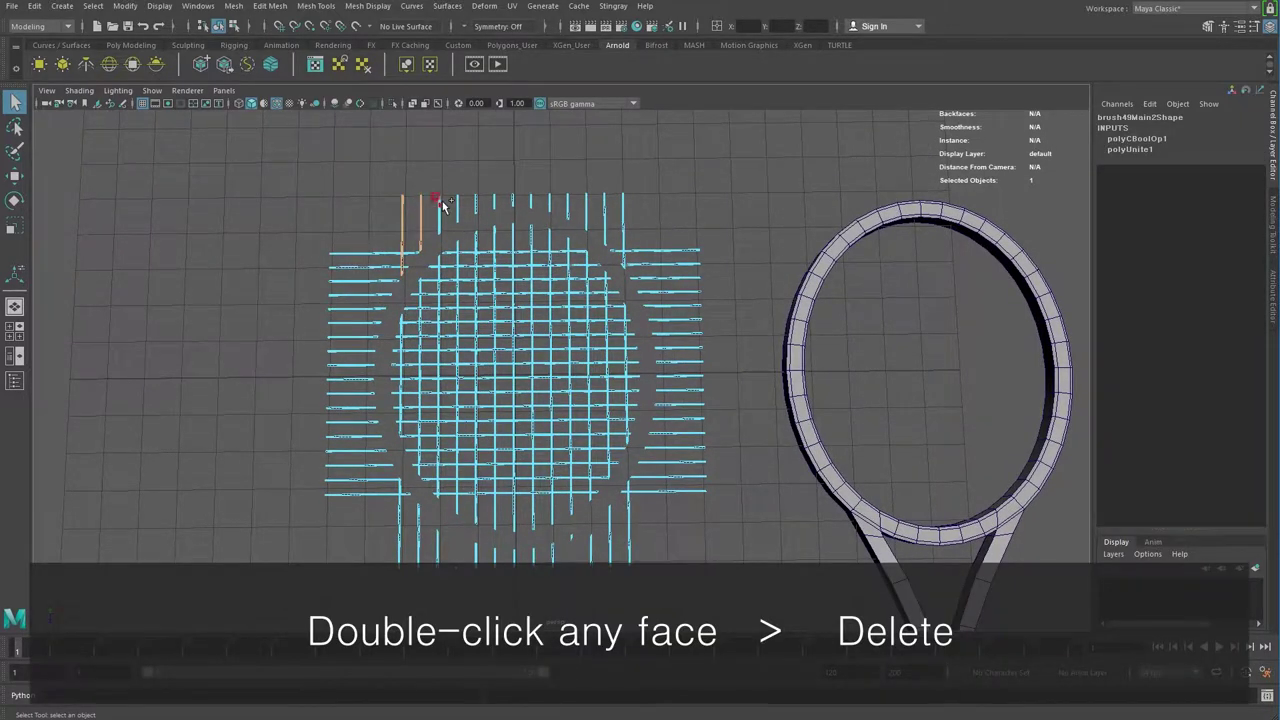
double_click(438, 208, "shift")
double_click(457, 205, "shift")
double_click(475, 203, "shift")
double_click(493, 201, "shift")
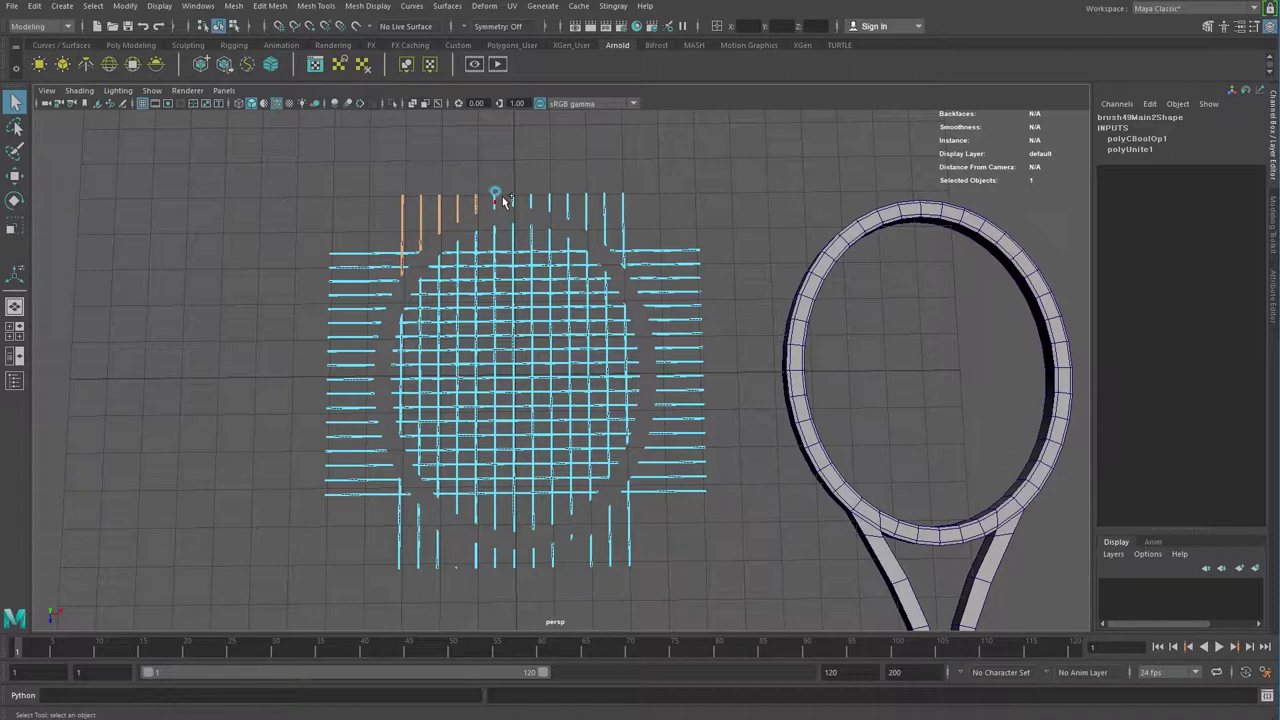
key("Delete")
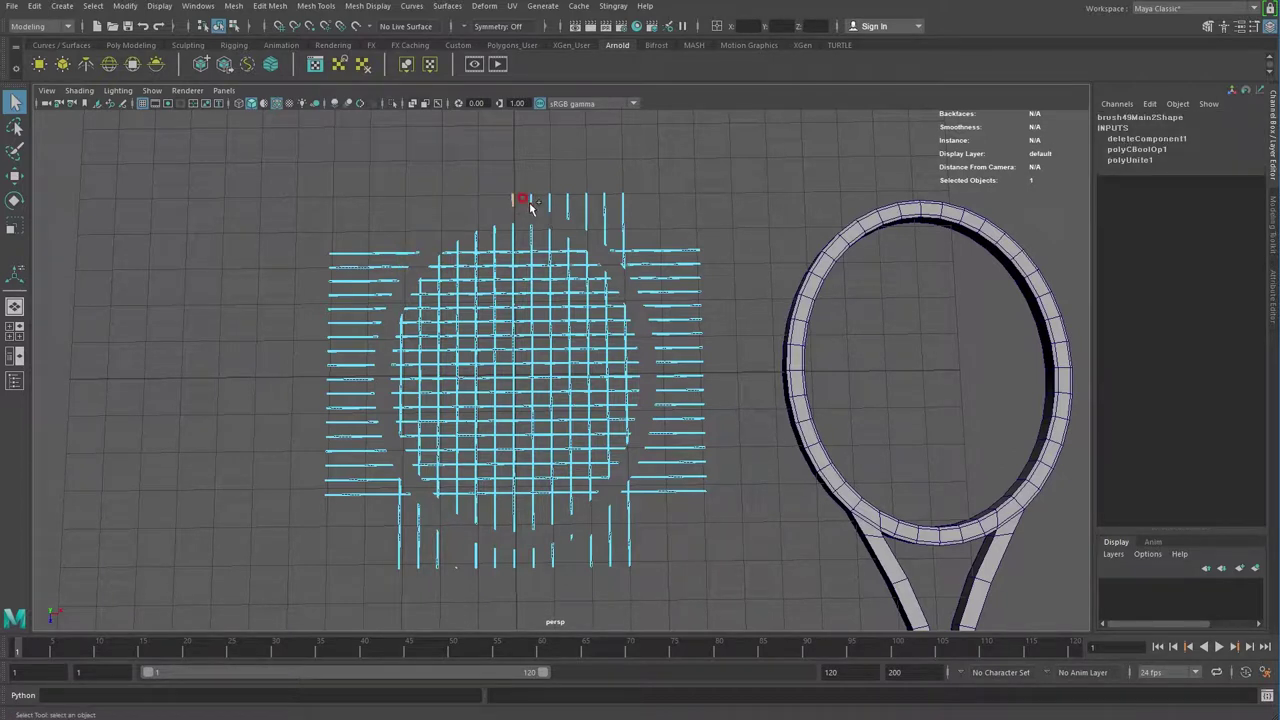
Step: Delete the stray vertical and horizontal strips along the top
double_click(548, 206, "shift")
double_click(567, 205, "shift")
double_click(586, 204, "shift")
double_click(605, 210, "shift")
double_click(663, 305, "shift")
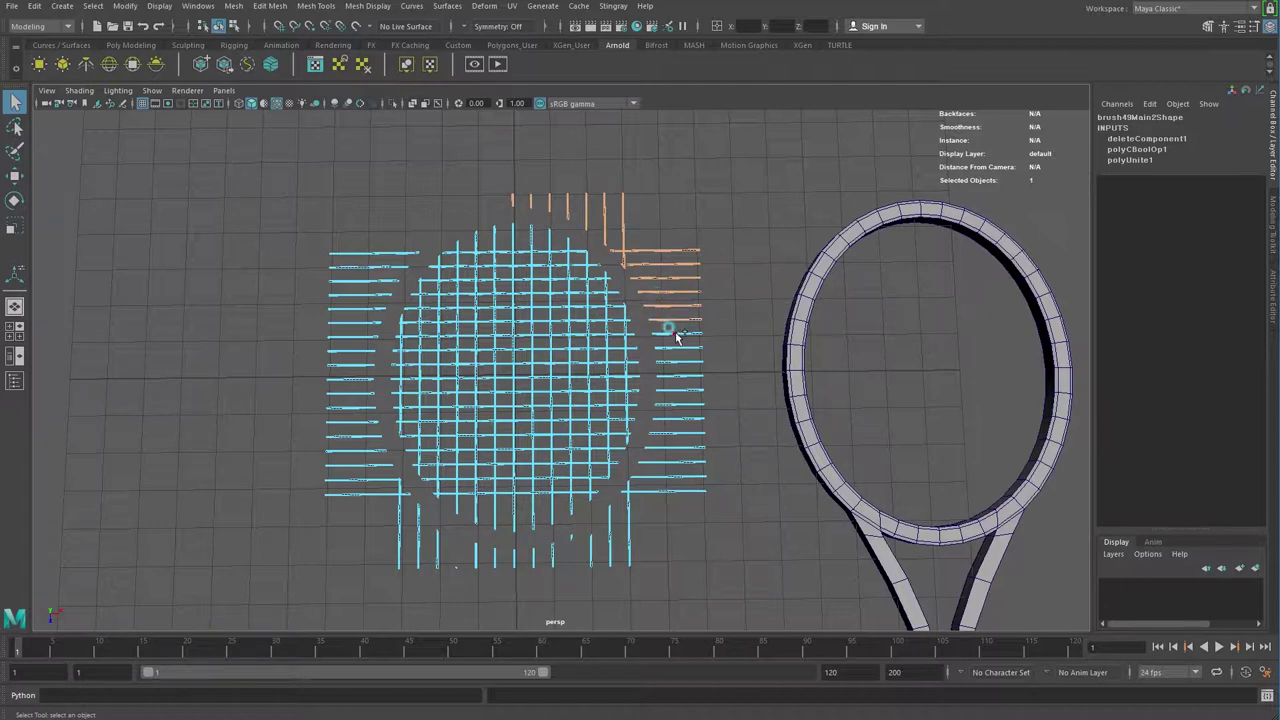
double_click(683, 363, "shift")
key("Delete")
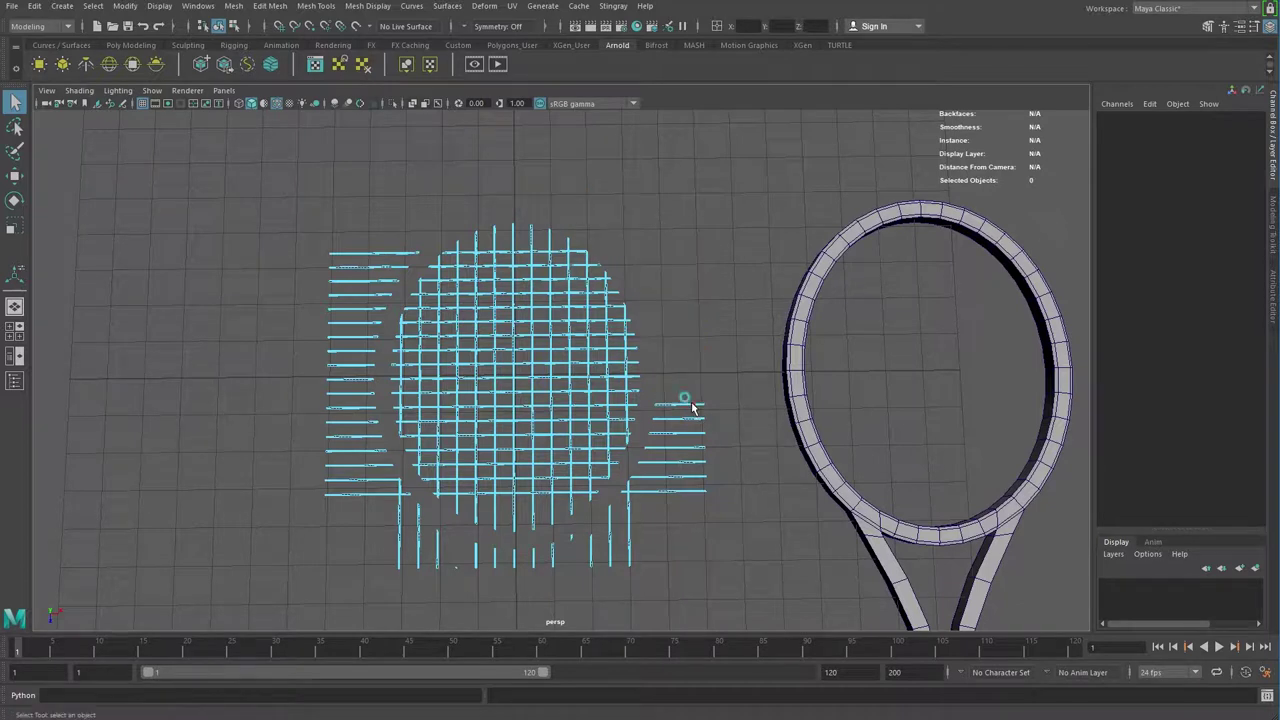
Step: Remove the remaining stray strips on the right and lower left, then select the string mesh
double_click(697, 420, "shift")
double_click(690, 448, "shift")
double_click(688, 462, "shift")
double_click(689, 476, "shift")
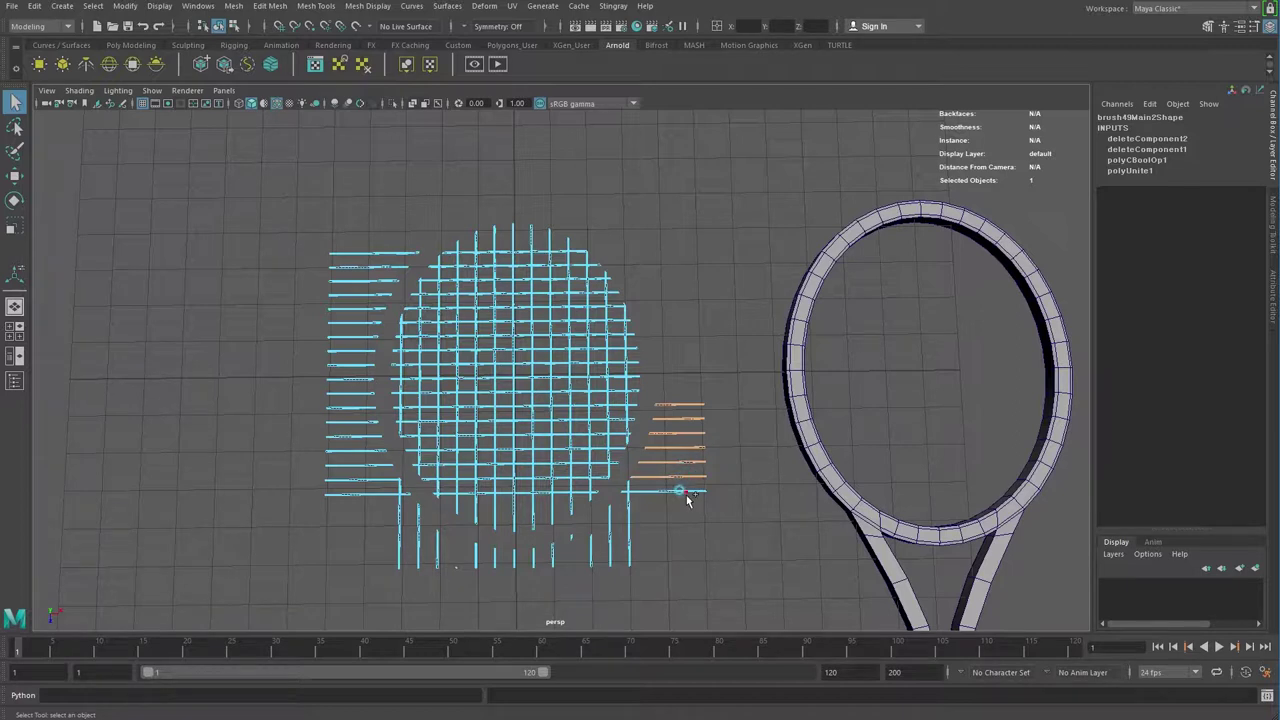
double_click(609, 540, "shift")
double_click(590, 540, "shift")
double_click(571, 540, "shift")
double_click(551, 560, "shift")
right_click_drag(545, 581, 547, 588, "shift")
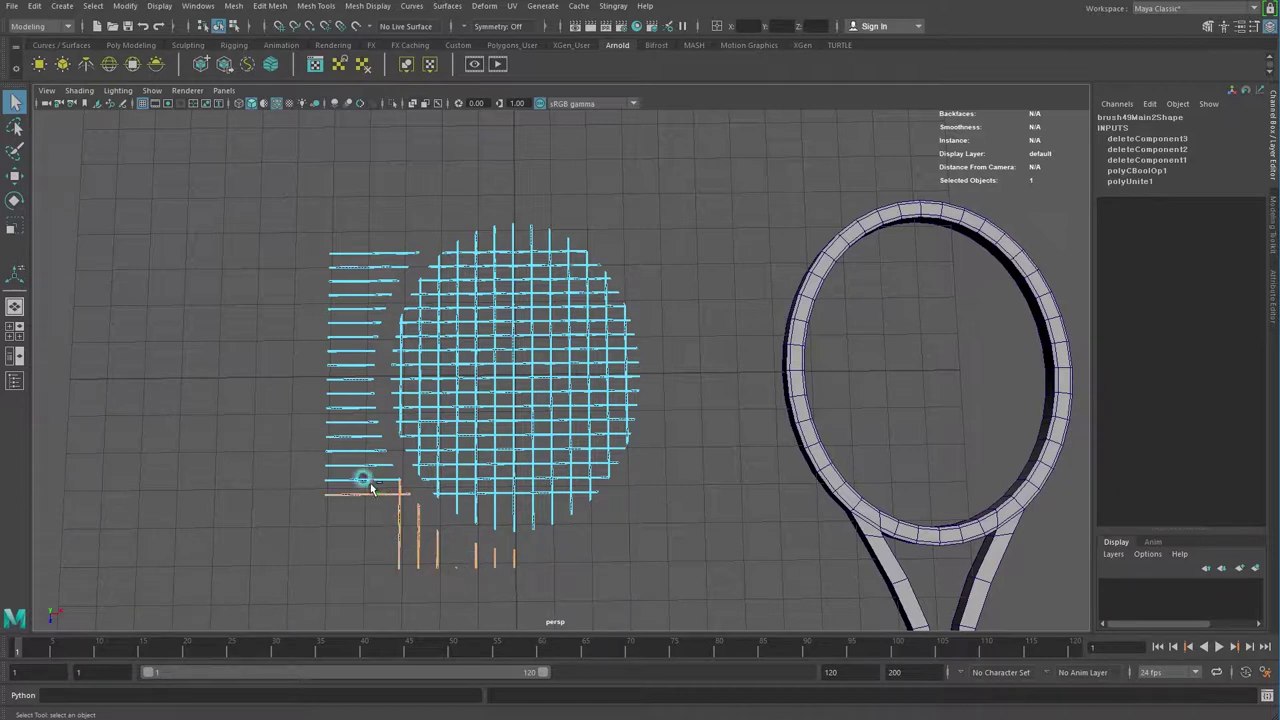
mouse_move(362, 470)
left_mouse_down()
mouse_move(338, 291)
mouse_move(349, 265)
mouse_move(365, 270)
left_mouse_up()
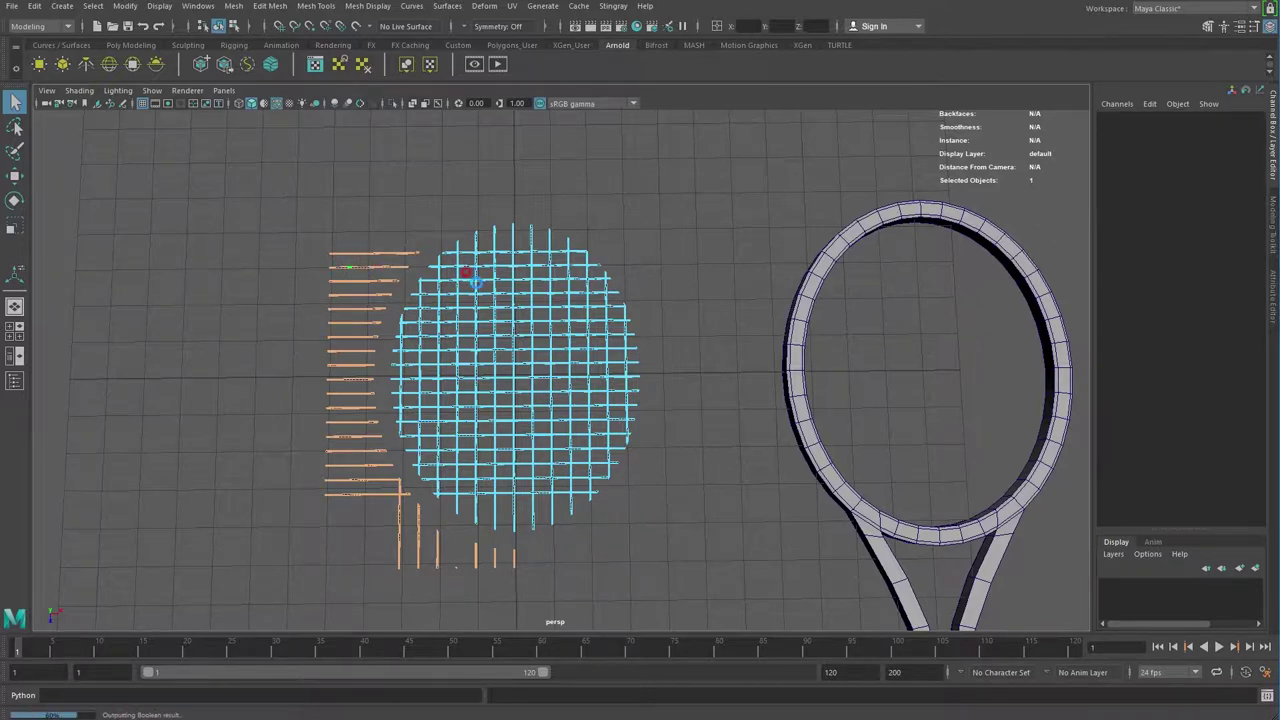
right_click_drag(477, 287, 495, 278)
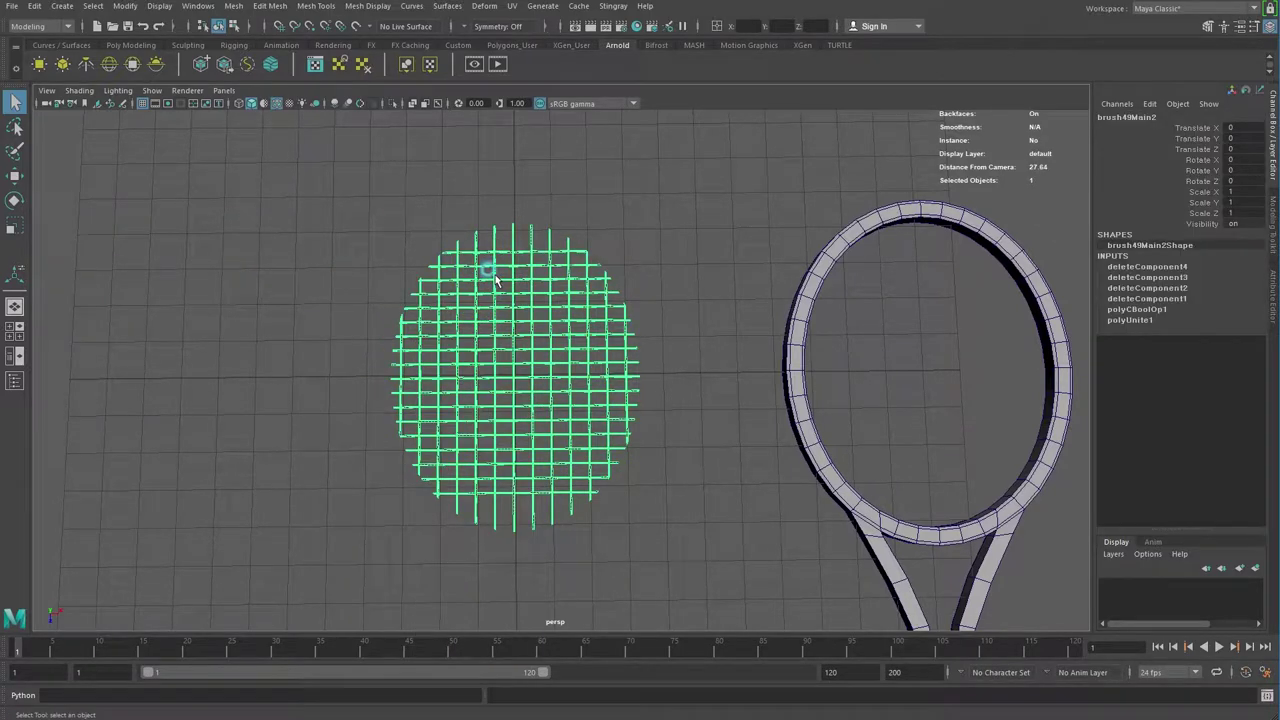
Step: Delete the string mesh's history and set the racket frame's Translate X to 0
left_click(34, 6)
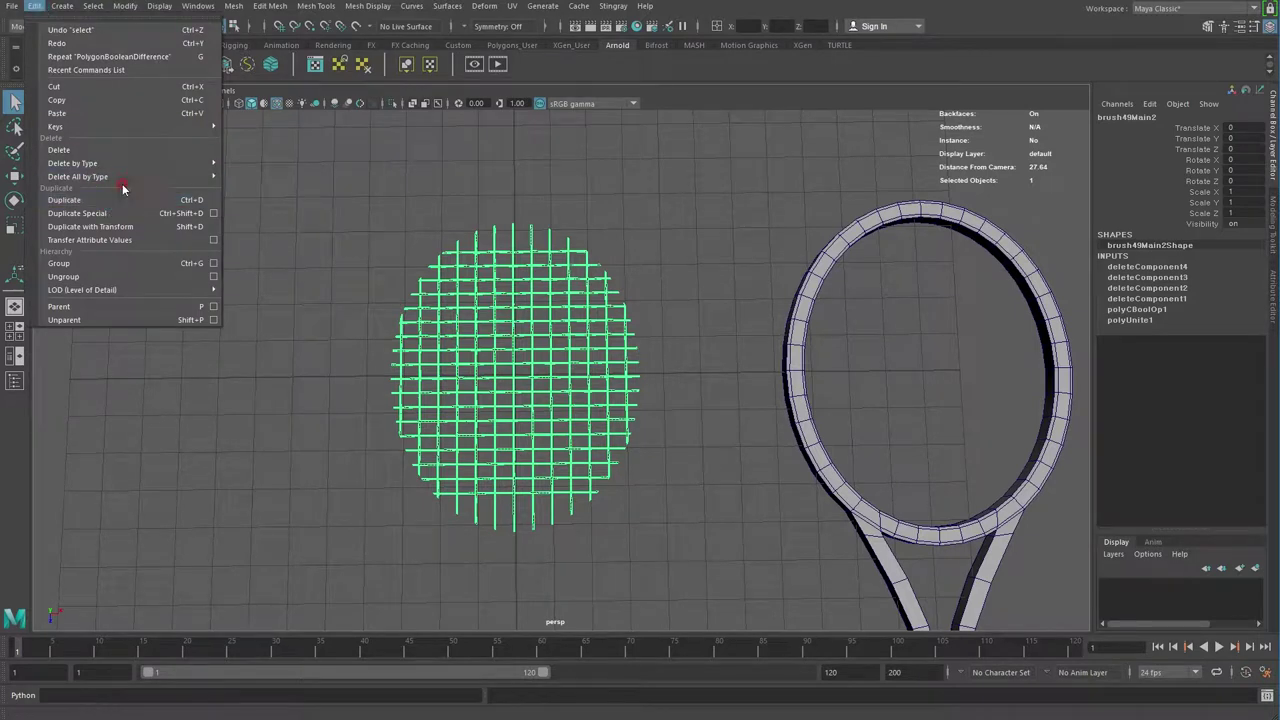
left_click(248, 171)
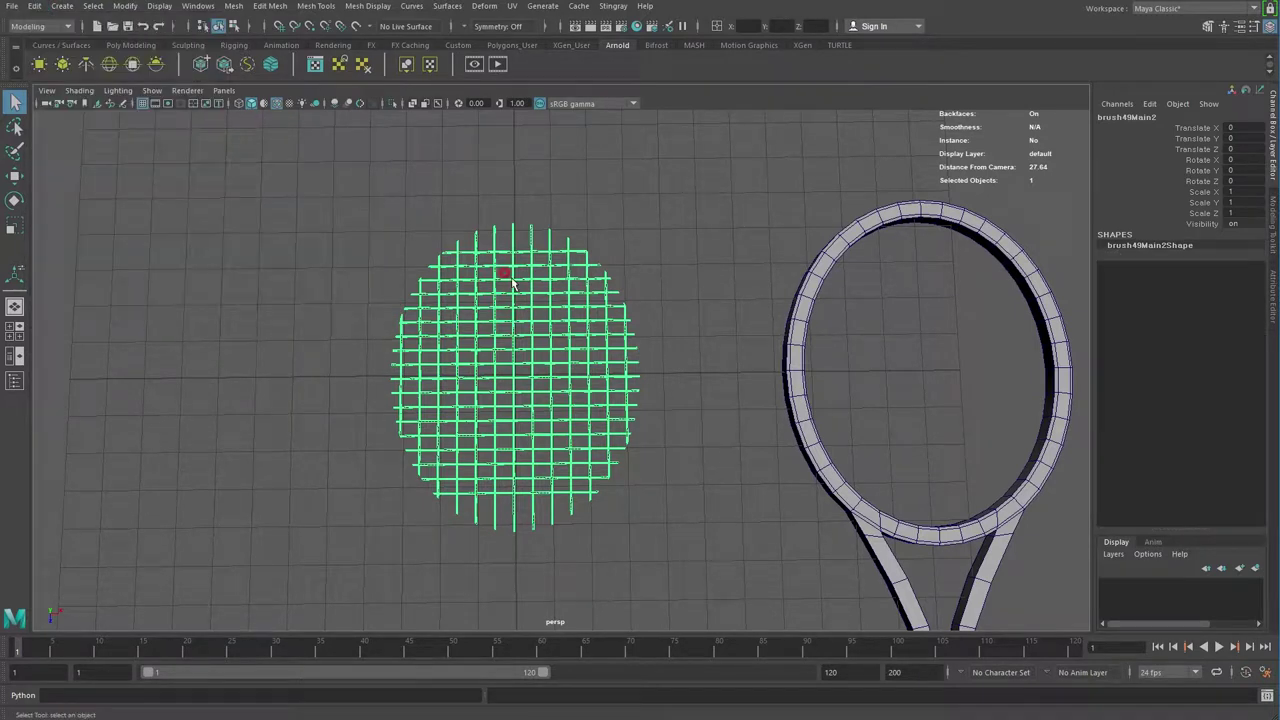
left_click(806, 393)
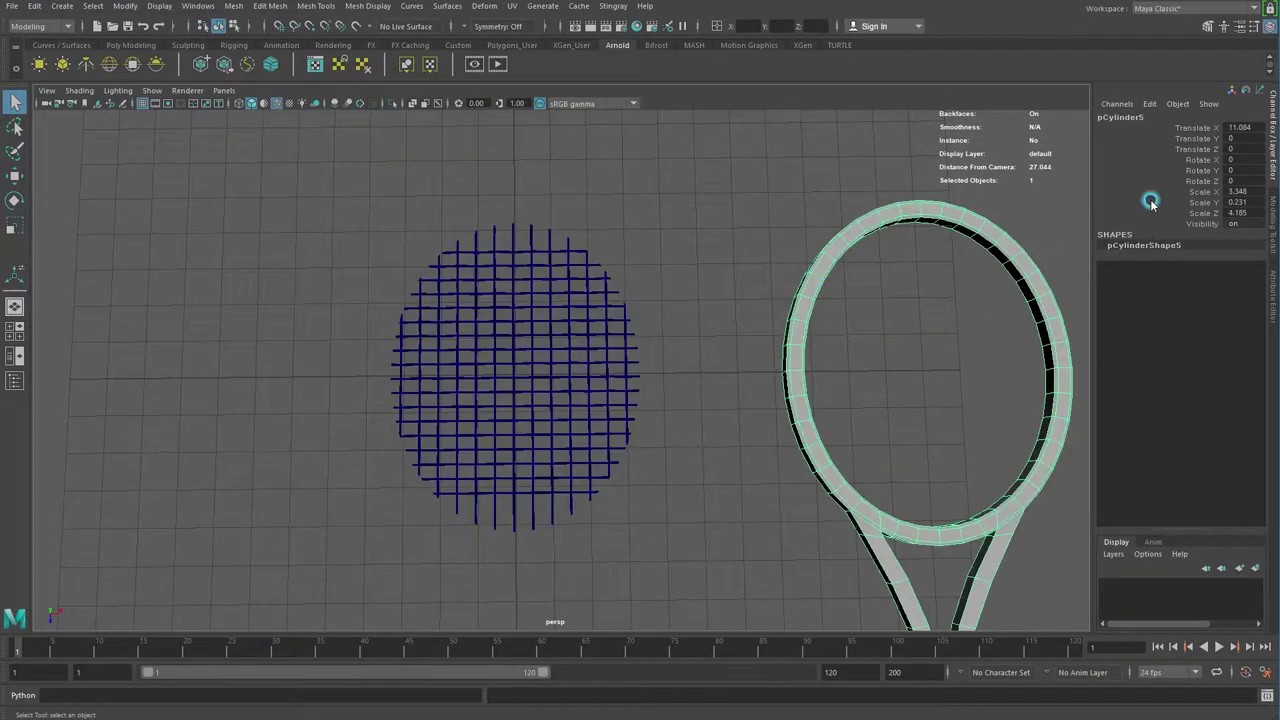
double_click(1232, 127)
type("0")
key("Return")
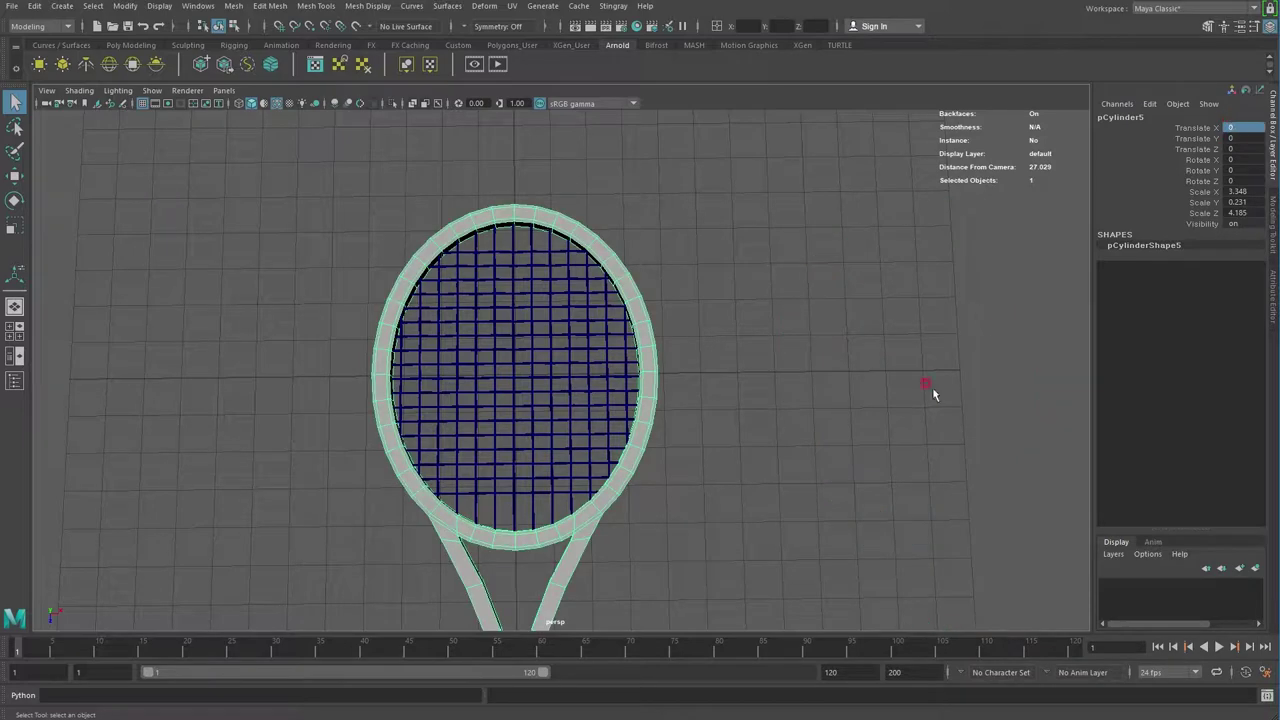
Step: Orbit and zoom to inspect the string disc sitting inside the racket head
mouse_move(580, 423)
left_mouse_down("alt")
mouse_move(634, 366)
mouse_move(687, 389)
left_mouse_up("alt")
mouse_move(687, 389)
right_mouse_down("alt")
mouse_move(737, 486)
mouse_move(756, 486)
right_mouse_up("alt")
left_click(694, 444)
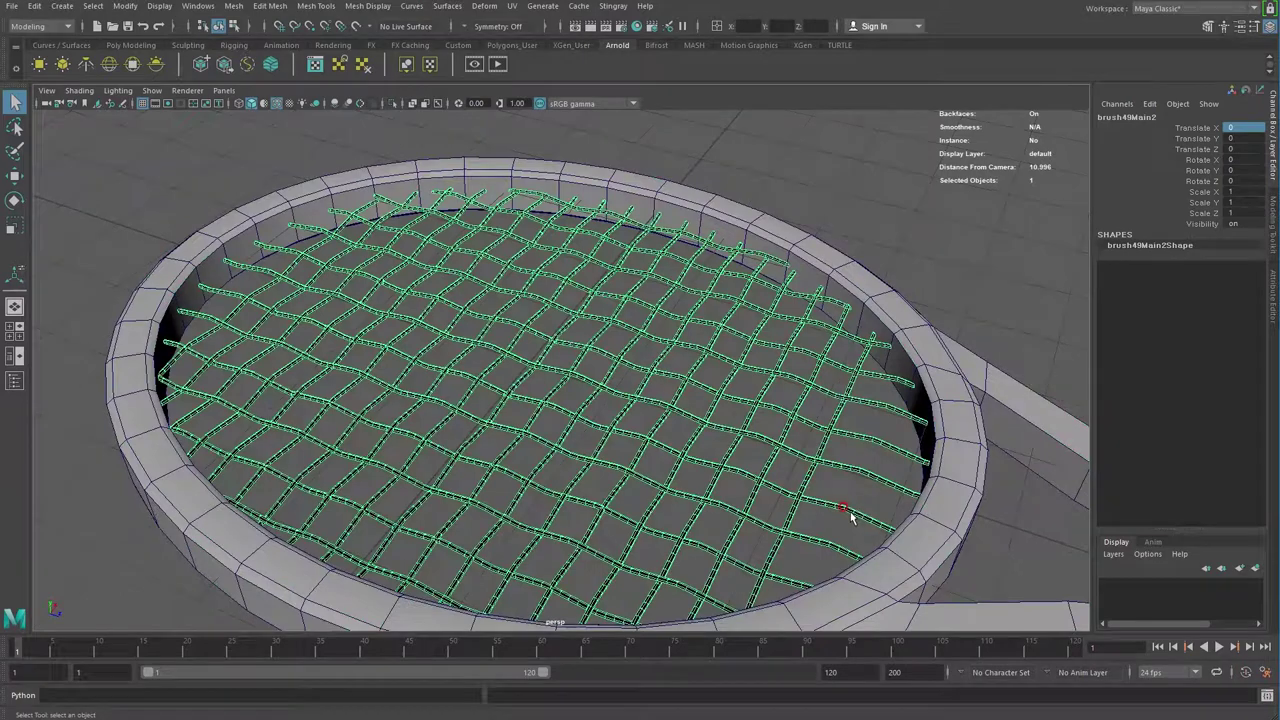
right_click_drag(694, 444, 645, 440, "alt")
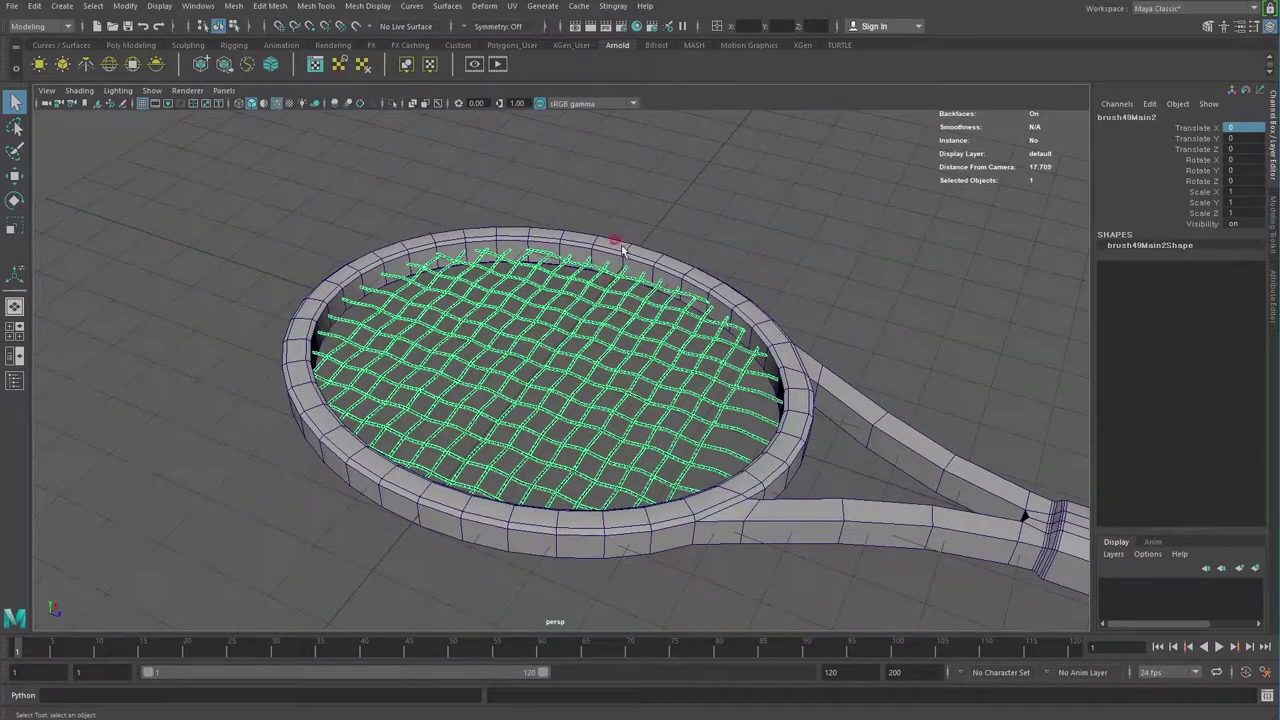
Step: Assign the existing lambert1 material to the string mesh and inspect it up close
right_click(558, 262)
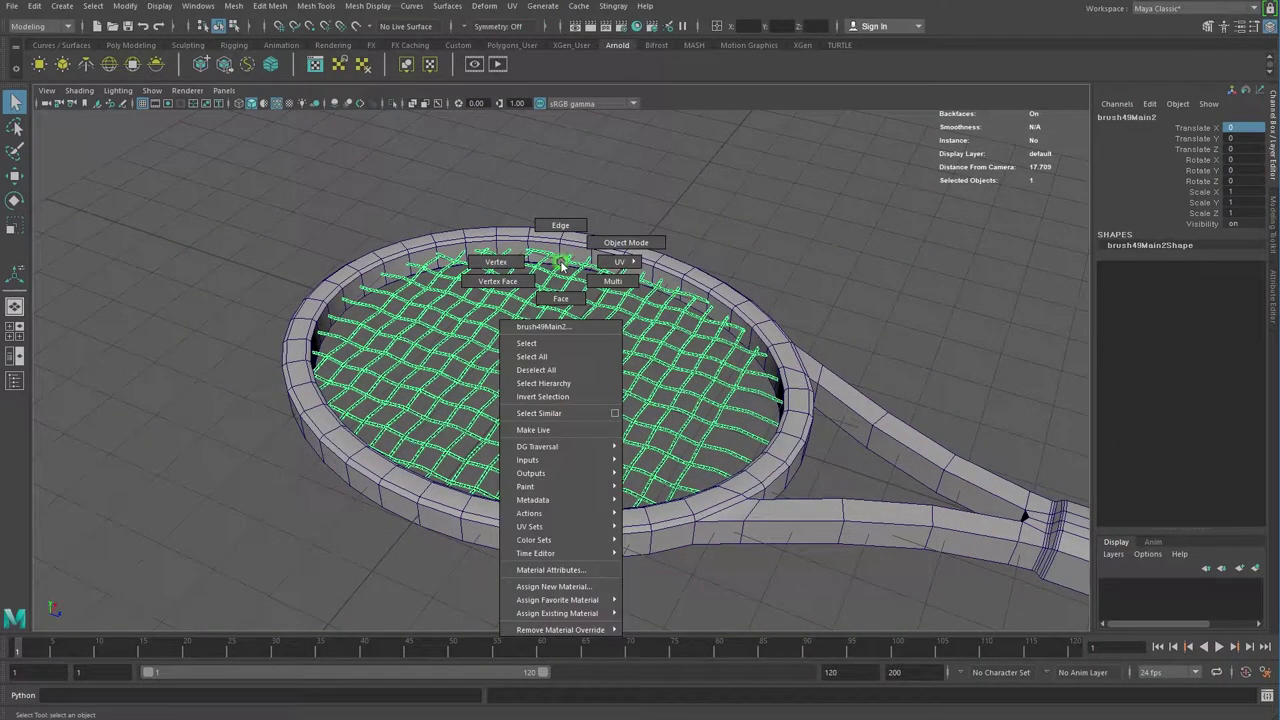
mouse_move(557, 613)
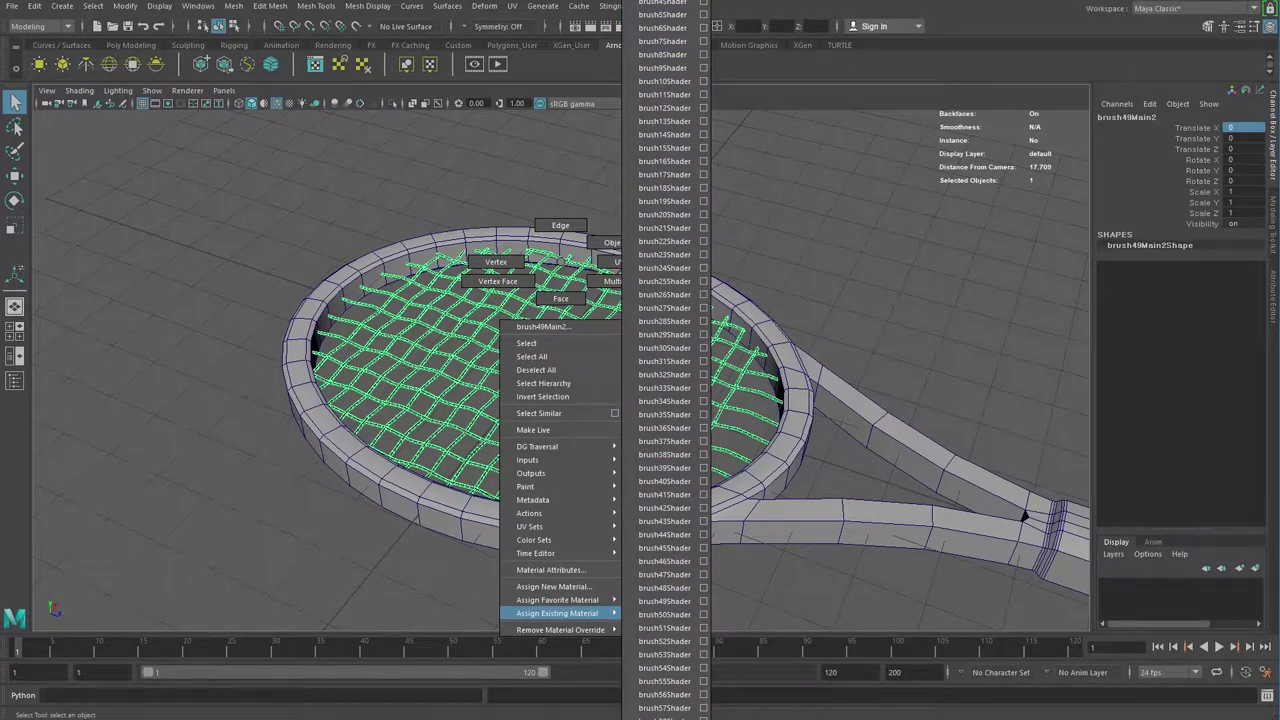
left_click(665, 12)
left_click(746, 196)
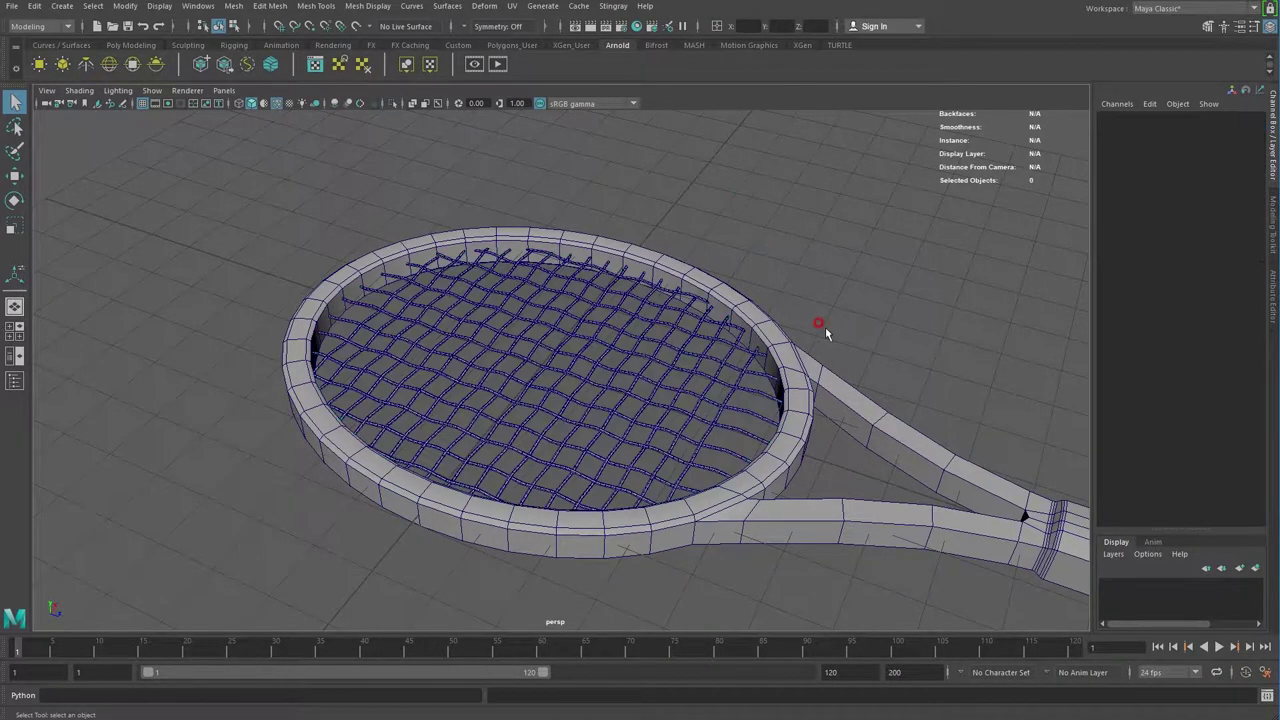
left_click_drag(825, 327, 794, 343, "alt")
scroll(605, 400, "up", 5)
scroll(450, 438, "down", 5)
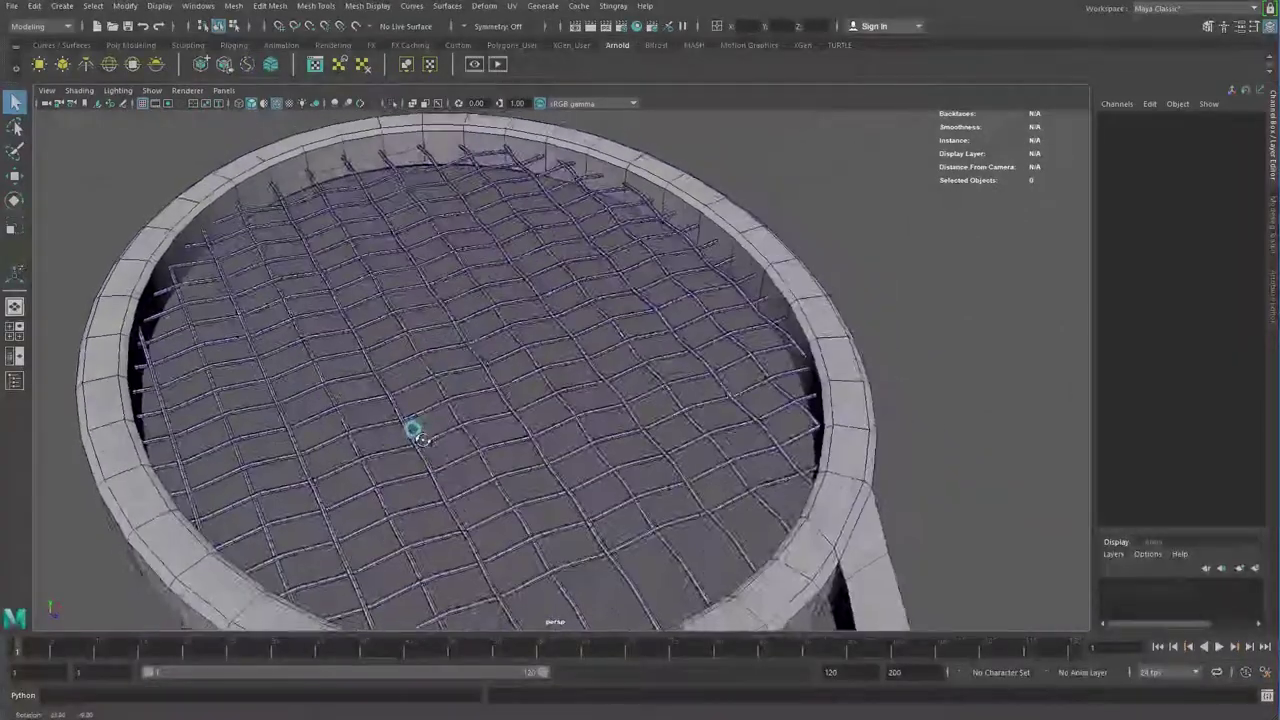
left_click_drag(414, 429, 420, 434, "alt")
scroll(430, 430, "up", 3)
scroll(434, 437, "down", 4)
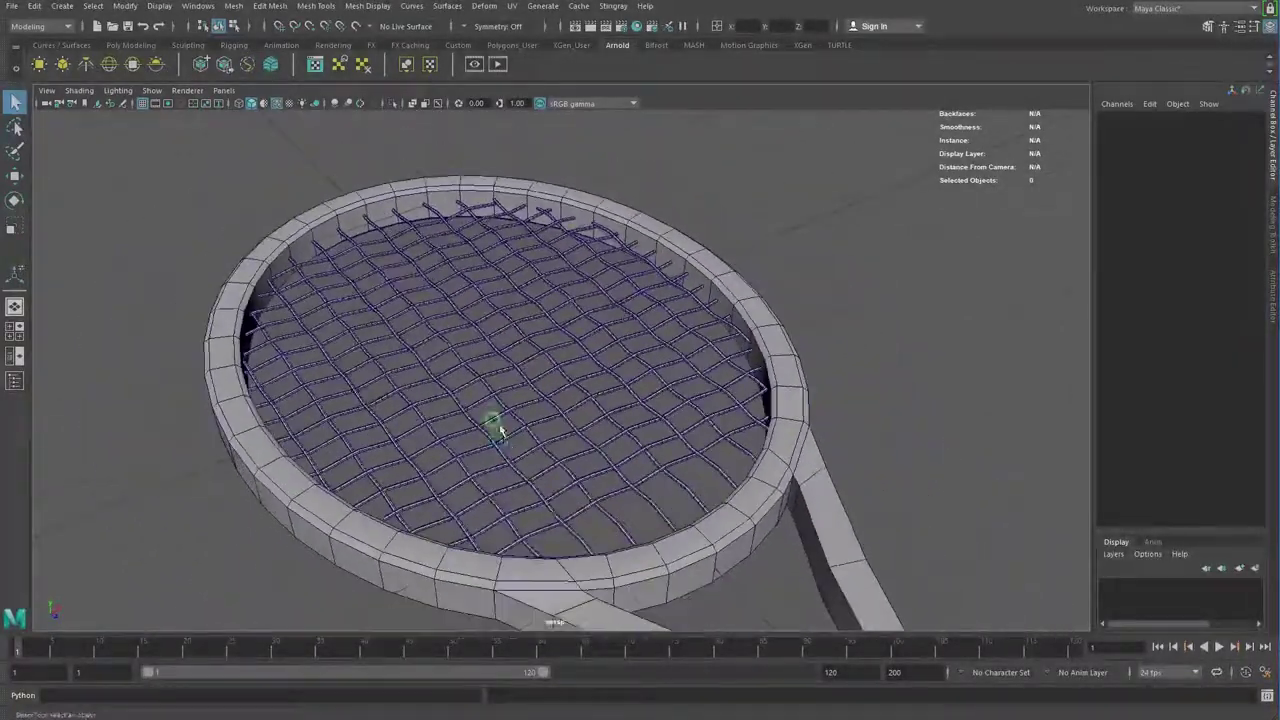
Step: Scale the strings up to 1.005 and nudge them slightly down in Y inside the frame
left_click(491, 415)
key("r")
left_click_drag(498, 347, 499, 349)
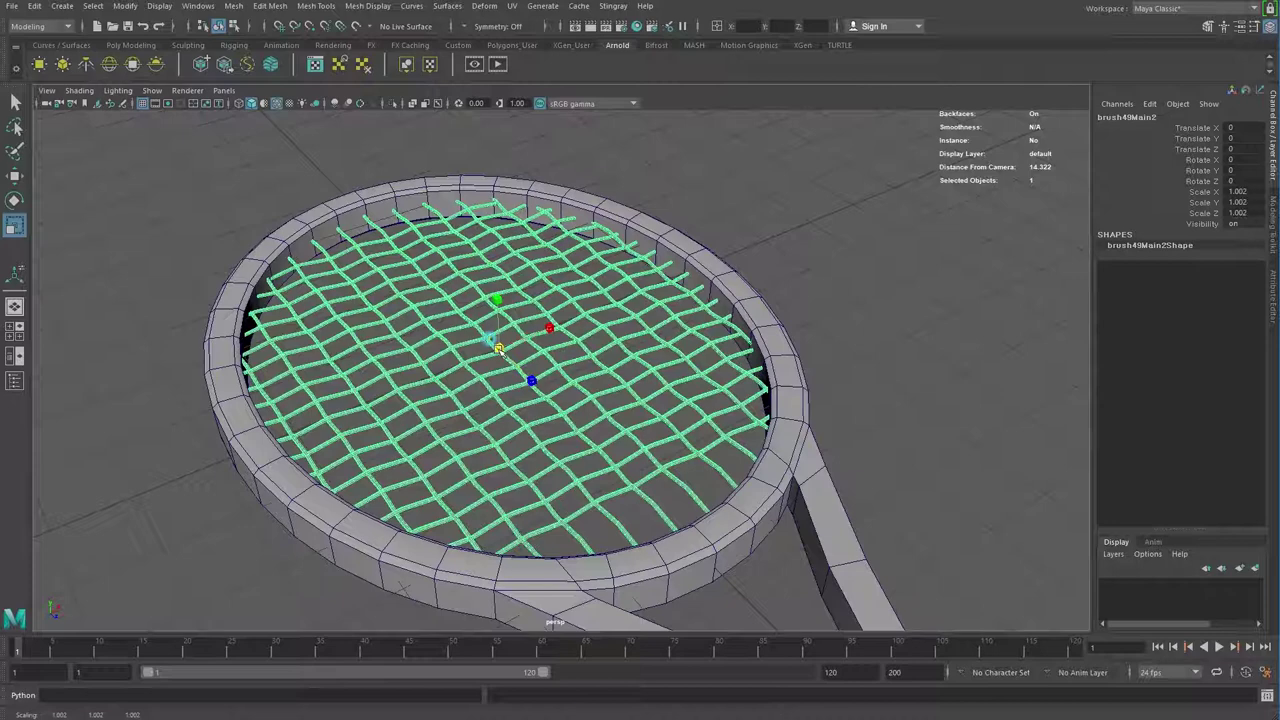
key("w")
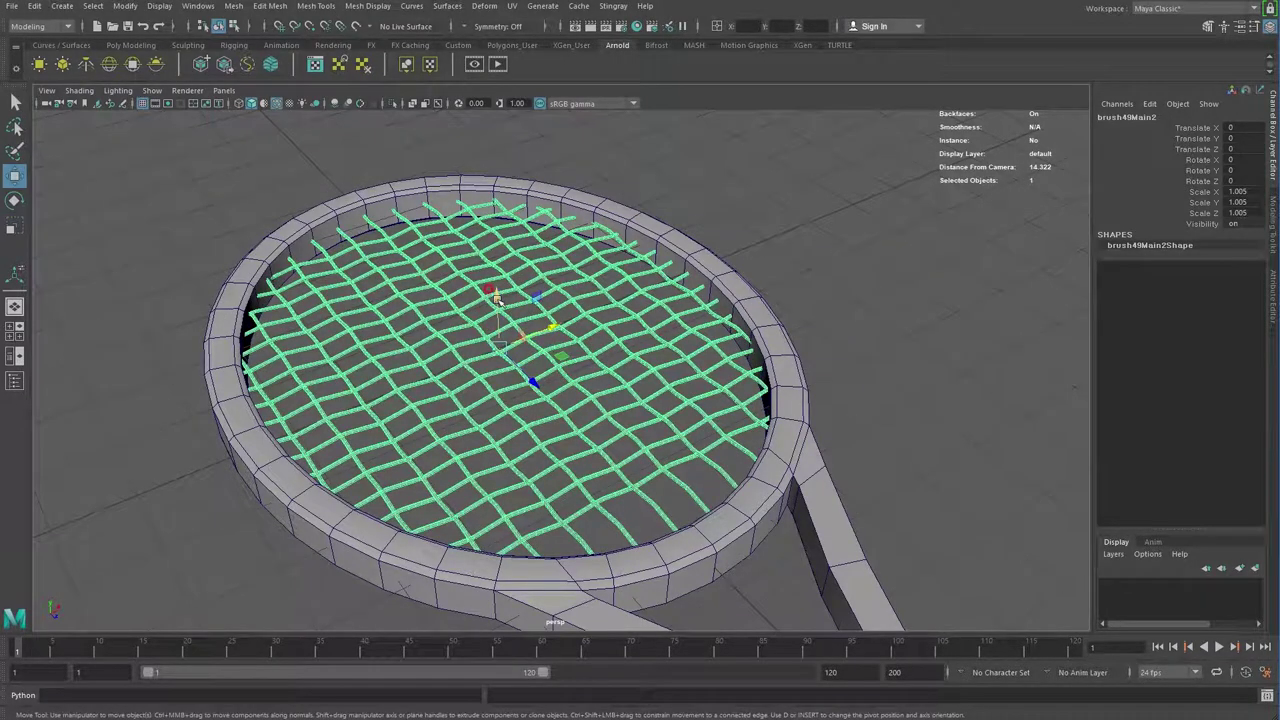
left_click_drag(496, 298, 498, 302)
left_click(829, 300)
scroll(709, 423, "down", 5)
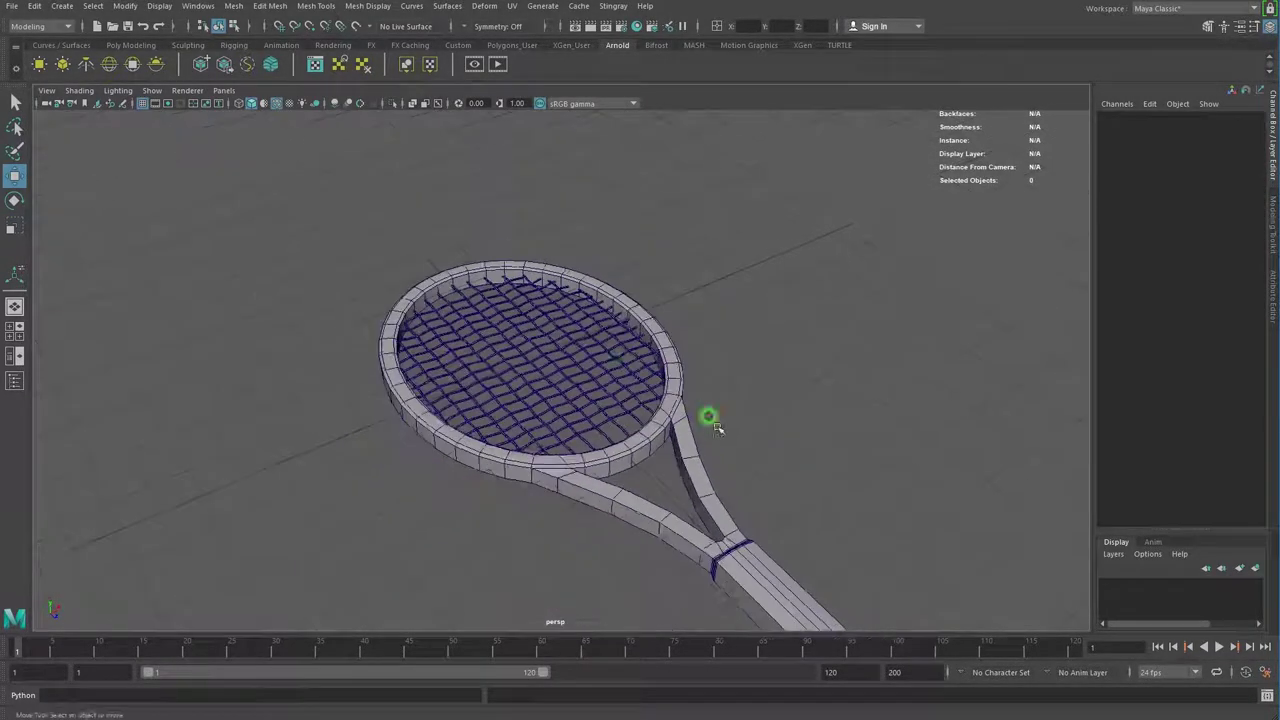
left_click_drag(709, 423, 630, 483, "alt")
left_click(628, 480)
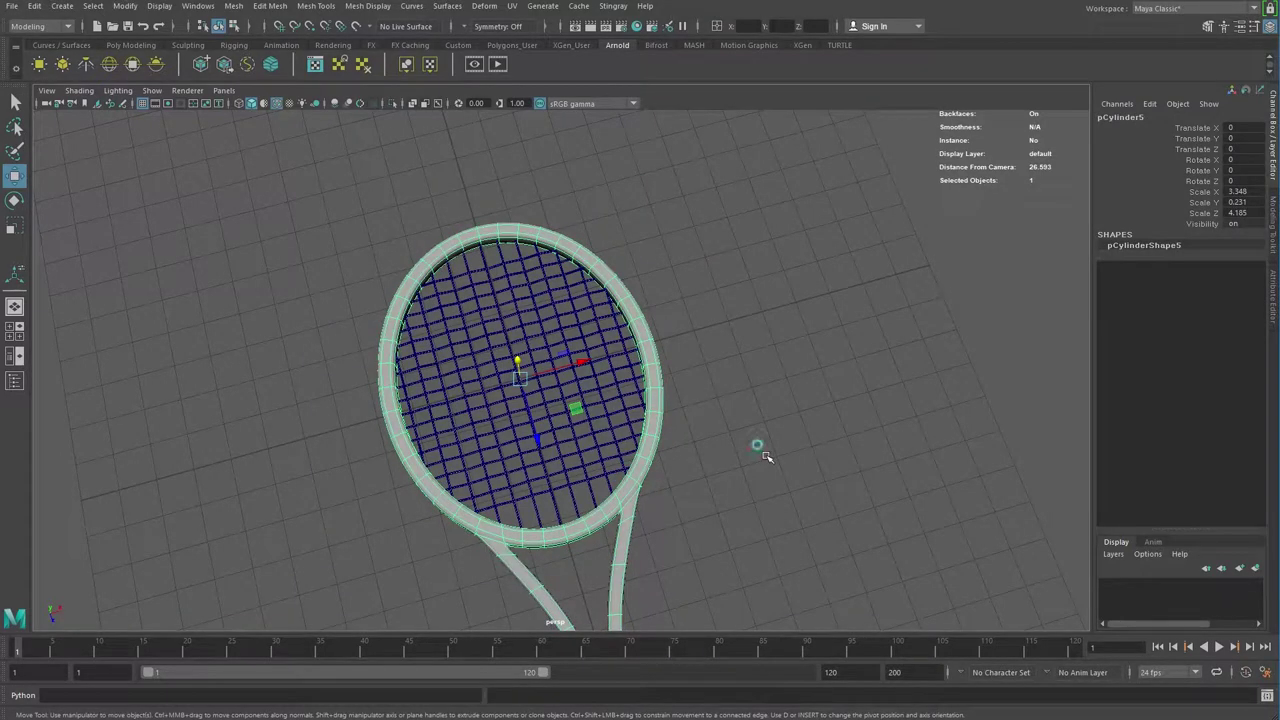
Step: Toggle X-Ray display on to check the racket, then turn it back off
left_click(757, 443)
left_click(79, 90)
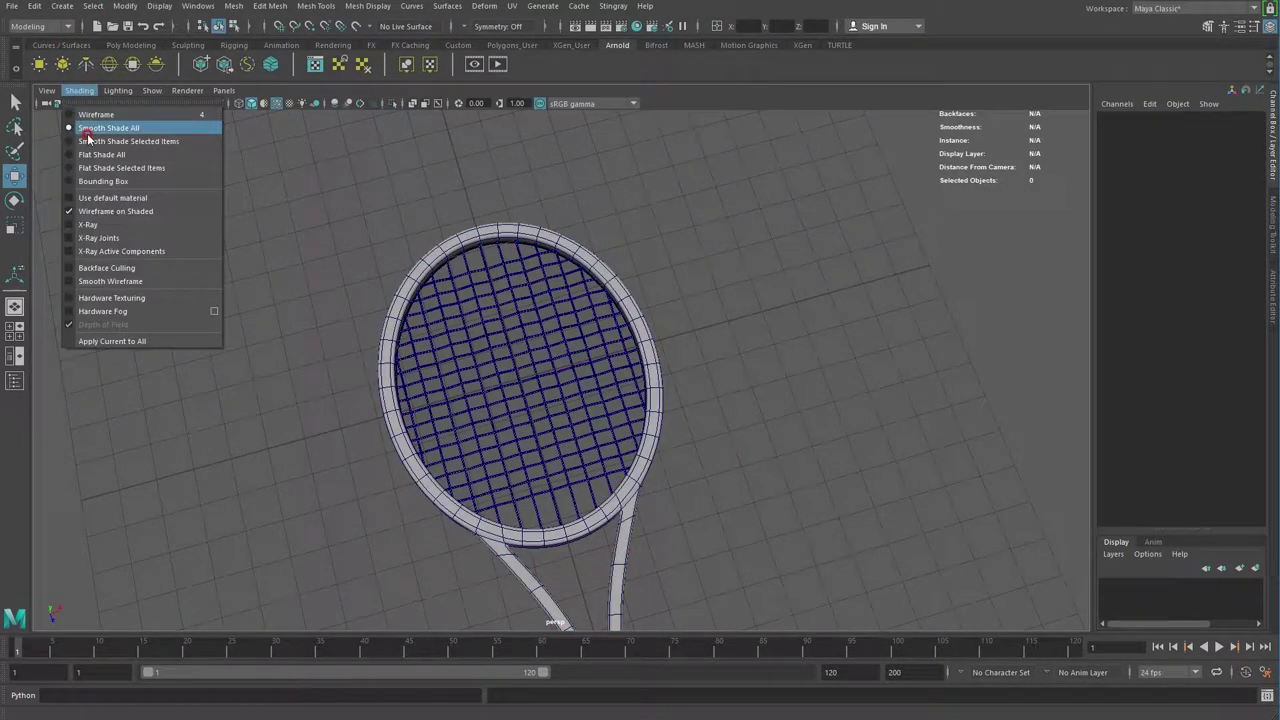
left_click(95, 222)
scroll(730, 480, "down", 4)
left_click_drag(449, 437, 529, 486, "alt")
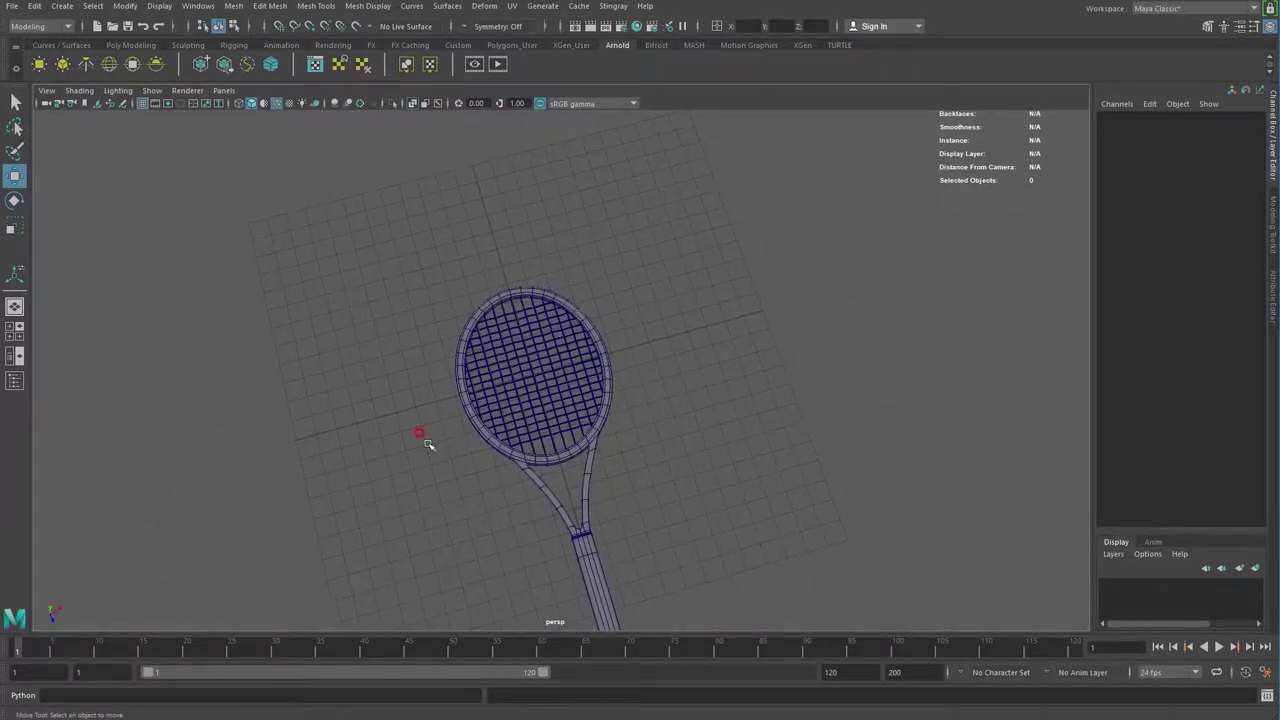
left_click(78, 91)
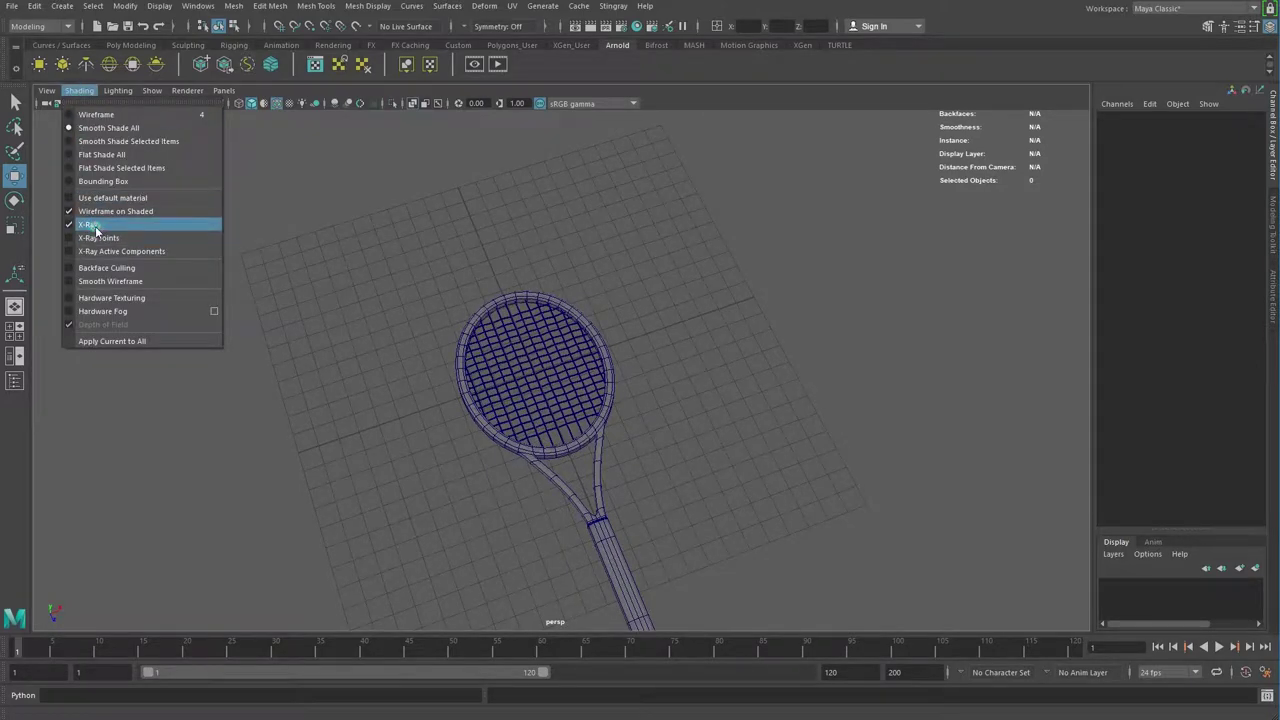
left_click(90, 225)
Step: Turn off Wireframe on Shaded and view the grey racket from a low side angle
left_click(80, 91)
left_click(103, 200)
mouse_move(766, 449)
right_mouse_down("alt")
mouse_move(848, 620)
mouse_move(623, 477)
right_mouse_up("alt")
mouse_move(623, 477)
left_mouse_down("alt")
mouse_move(749, 423)
mouse_move(789, 477)
mouse_move(694, 446)
mouse_move(632, 500)
mouse_move(608, 500)
left_mouse_up("alt")
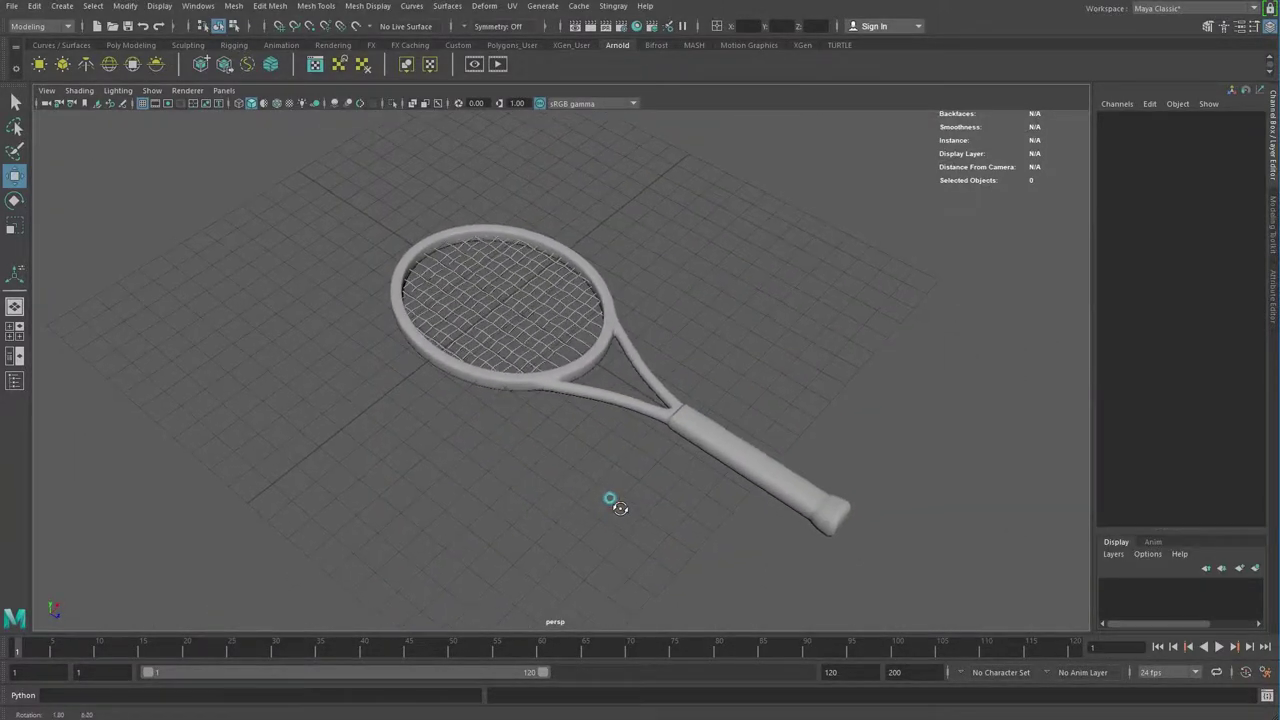